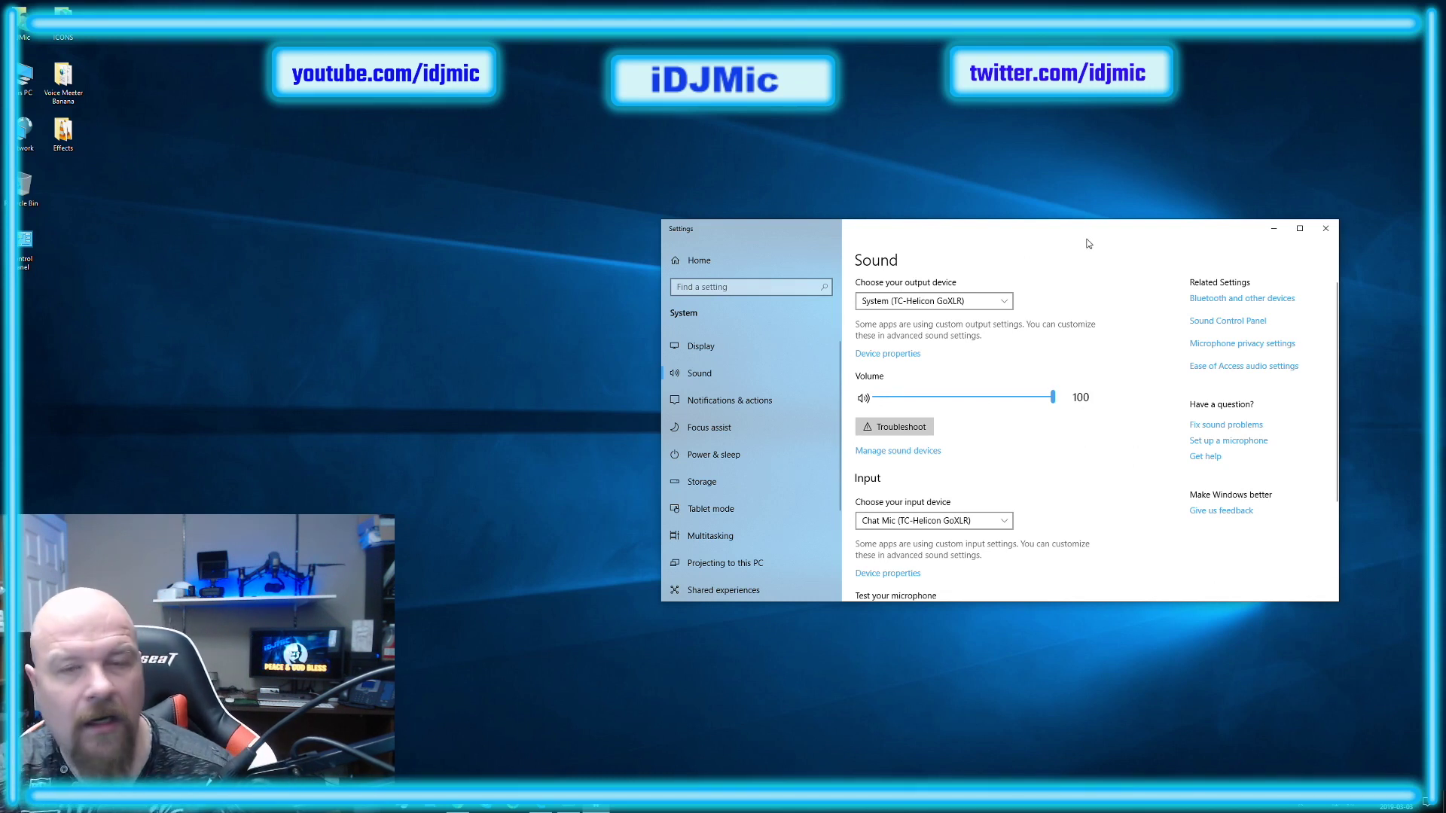
Select System (TC-Helicon GoXLR) as the sound output device and review the available input devices, keeping Chat Mic (TC-Helicon GoXLR)
drag(941, 220, 948, 221)
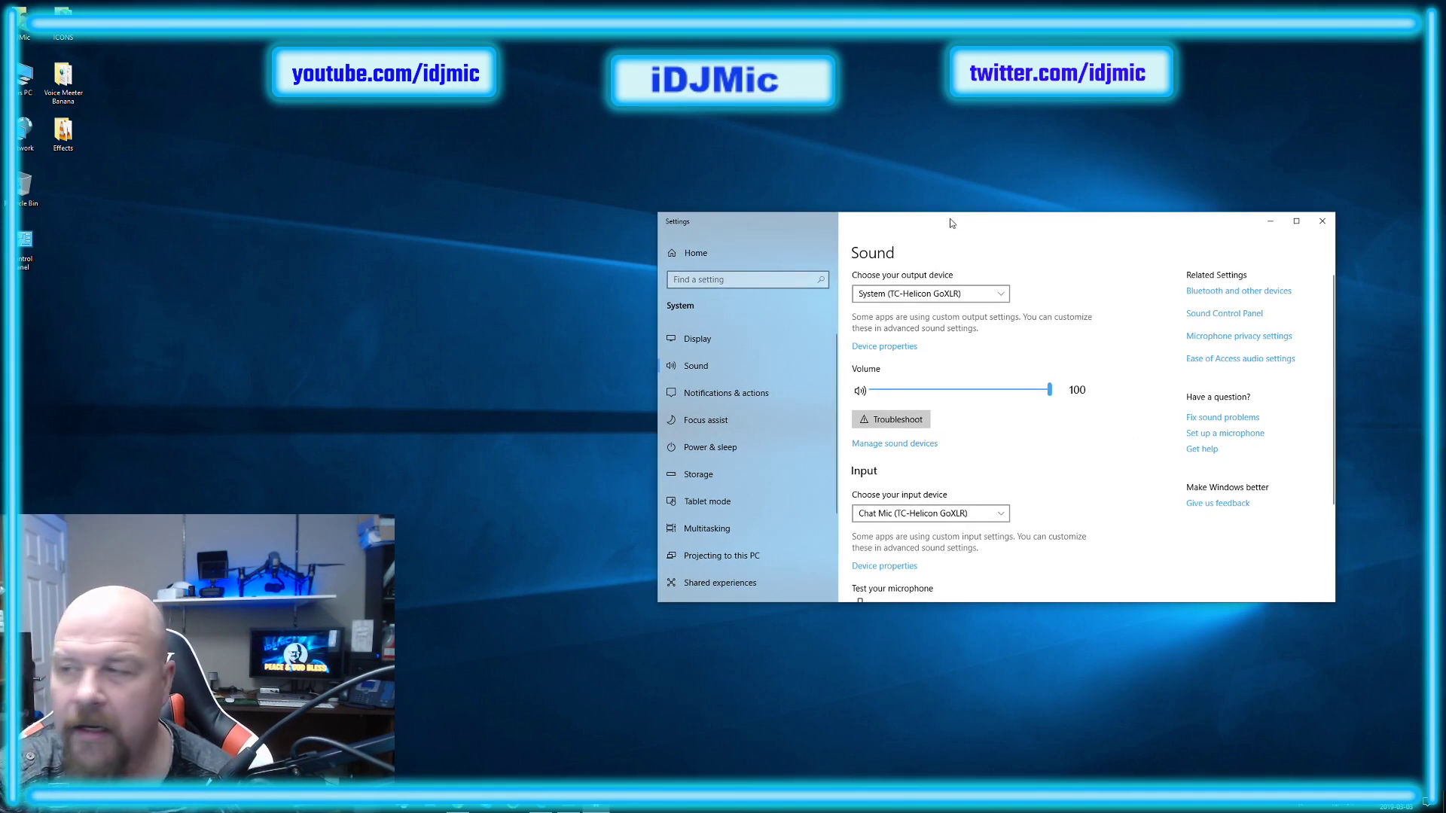
click(965, 294)
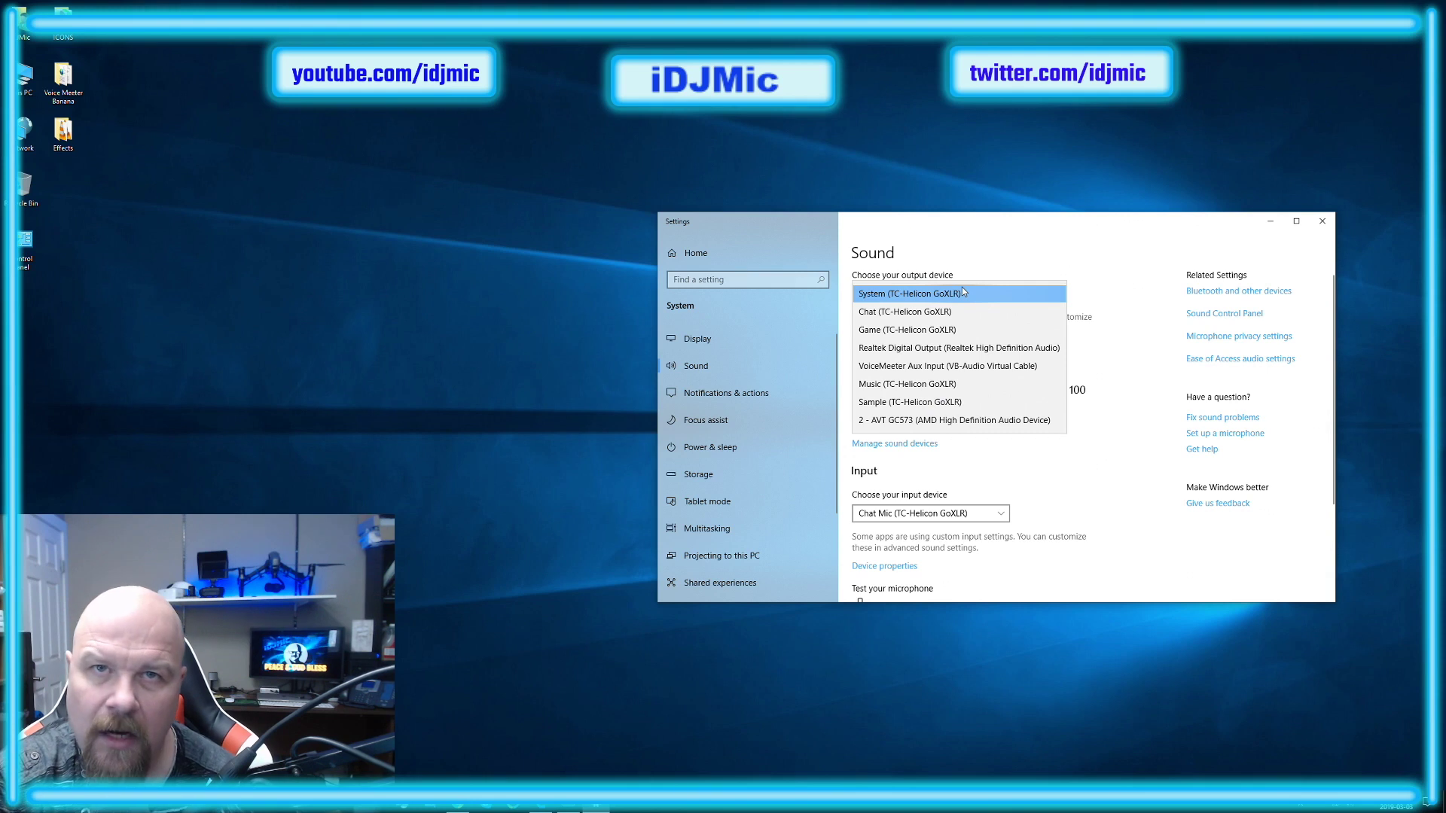
click(908, 294)
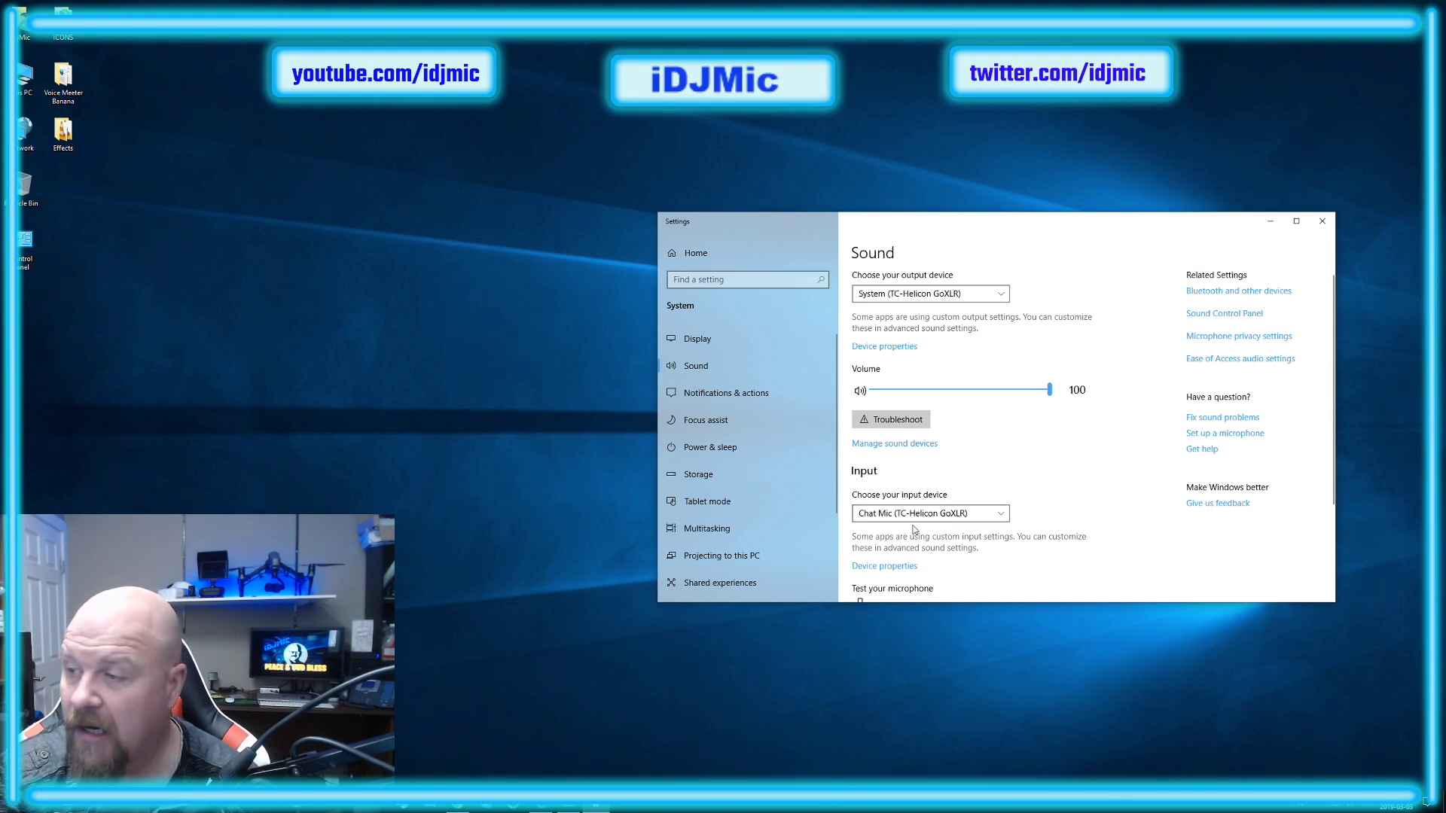
click(908, 515)
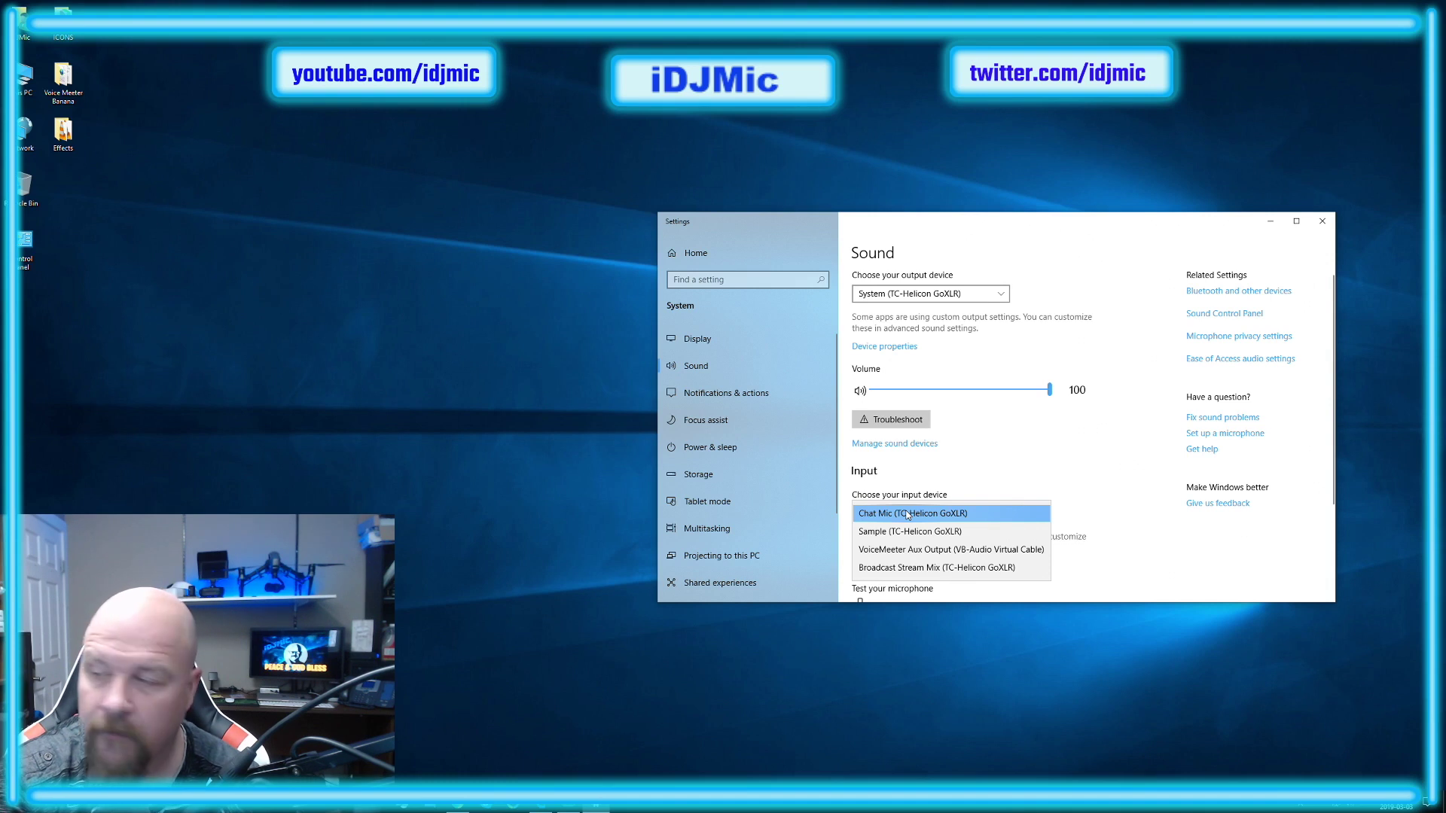
click(964, 462)
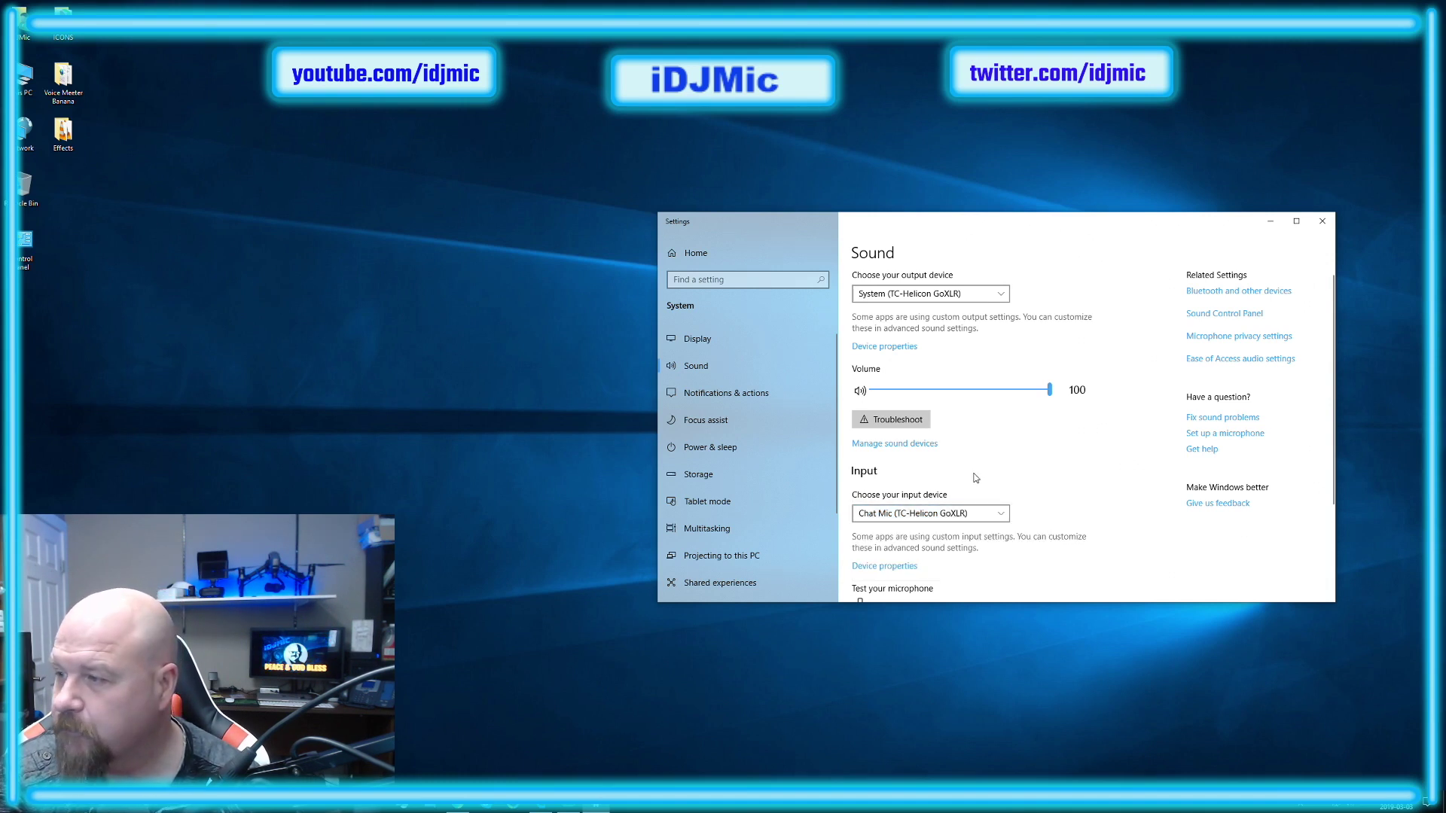
drag(1036, 213, 1036, 186)
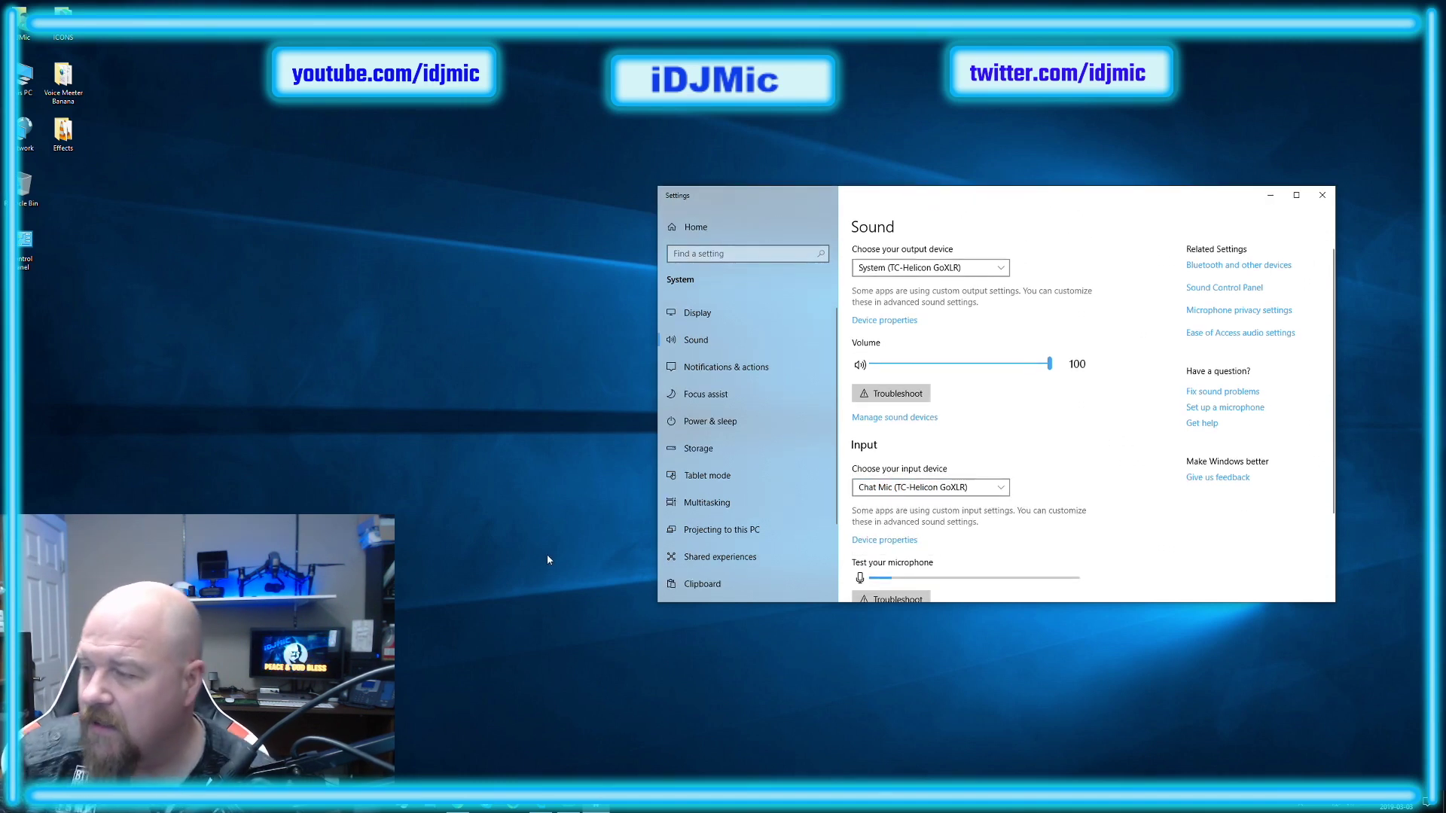
Switch to the GoXLR app and go through the mixer's faders and their assigned sources, lowering the Mic level to 68 %
click(567, 809)
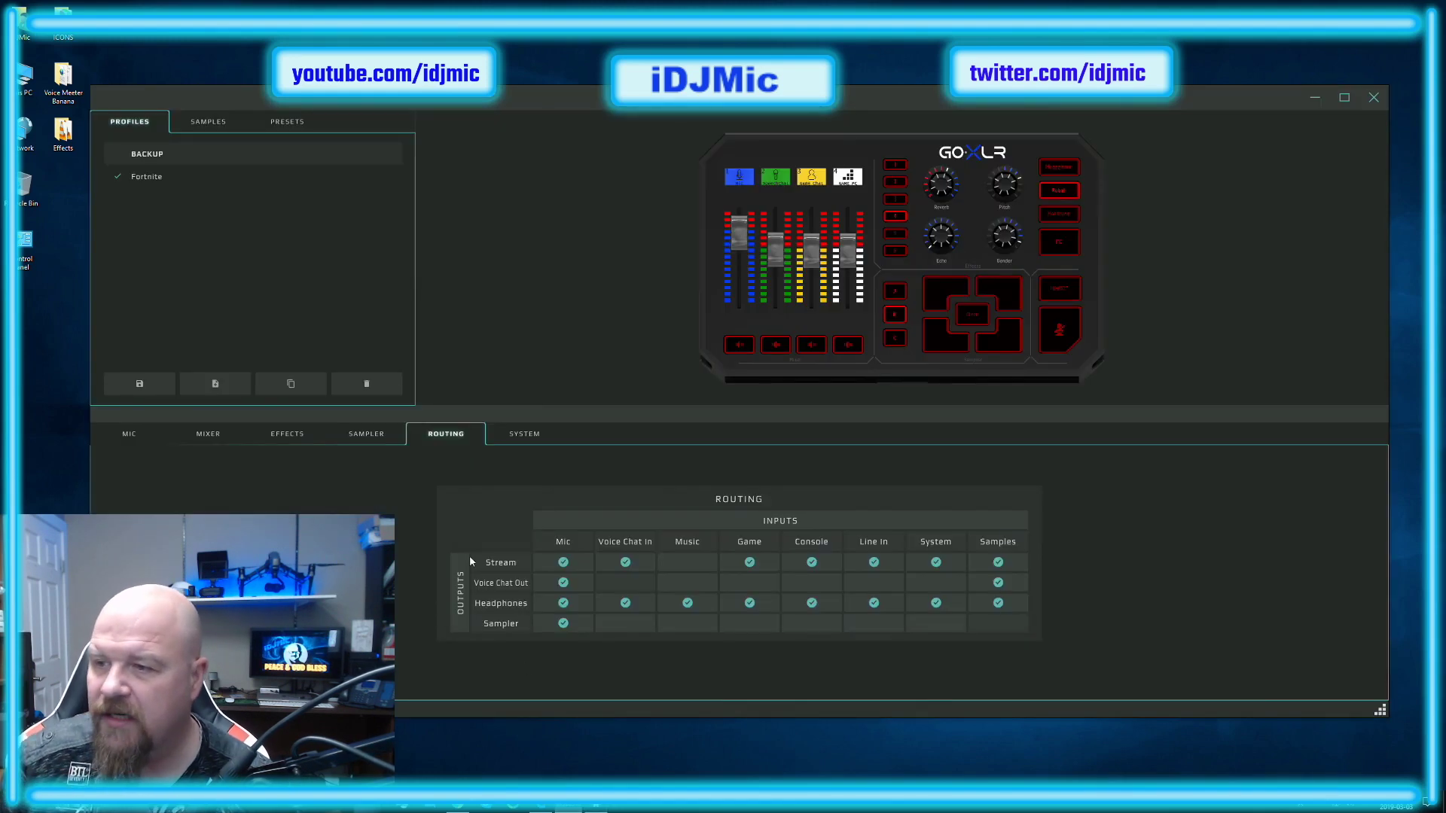
click(206, 433)
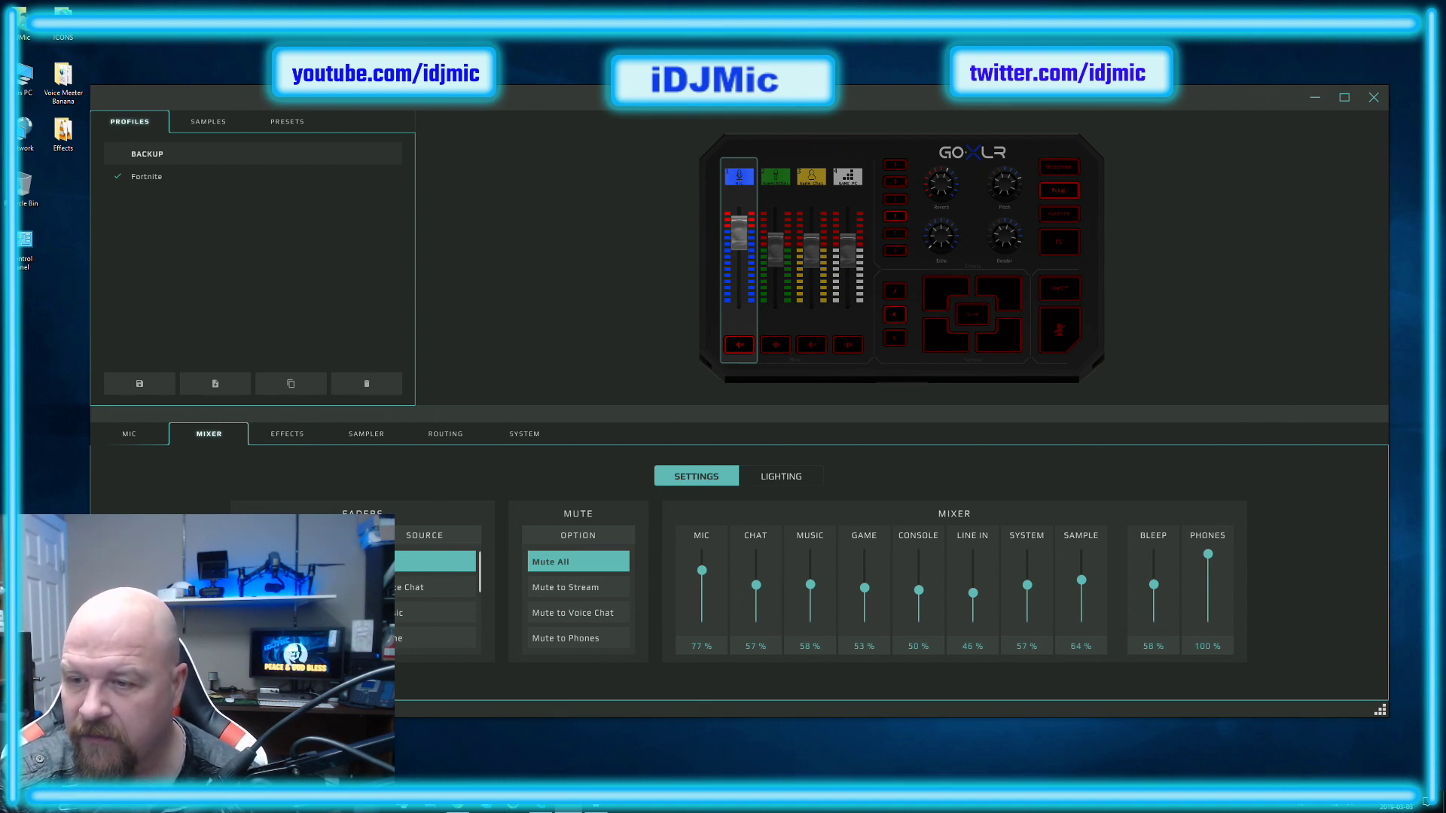
click(776, 260)
click(811, 259)
click(847, 259)
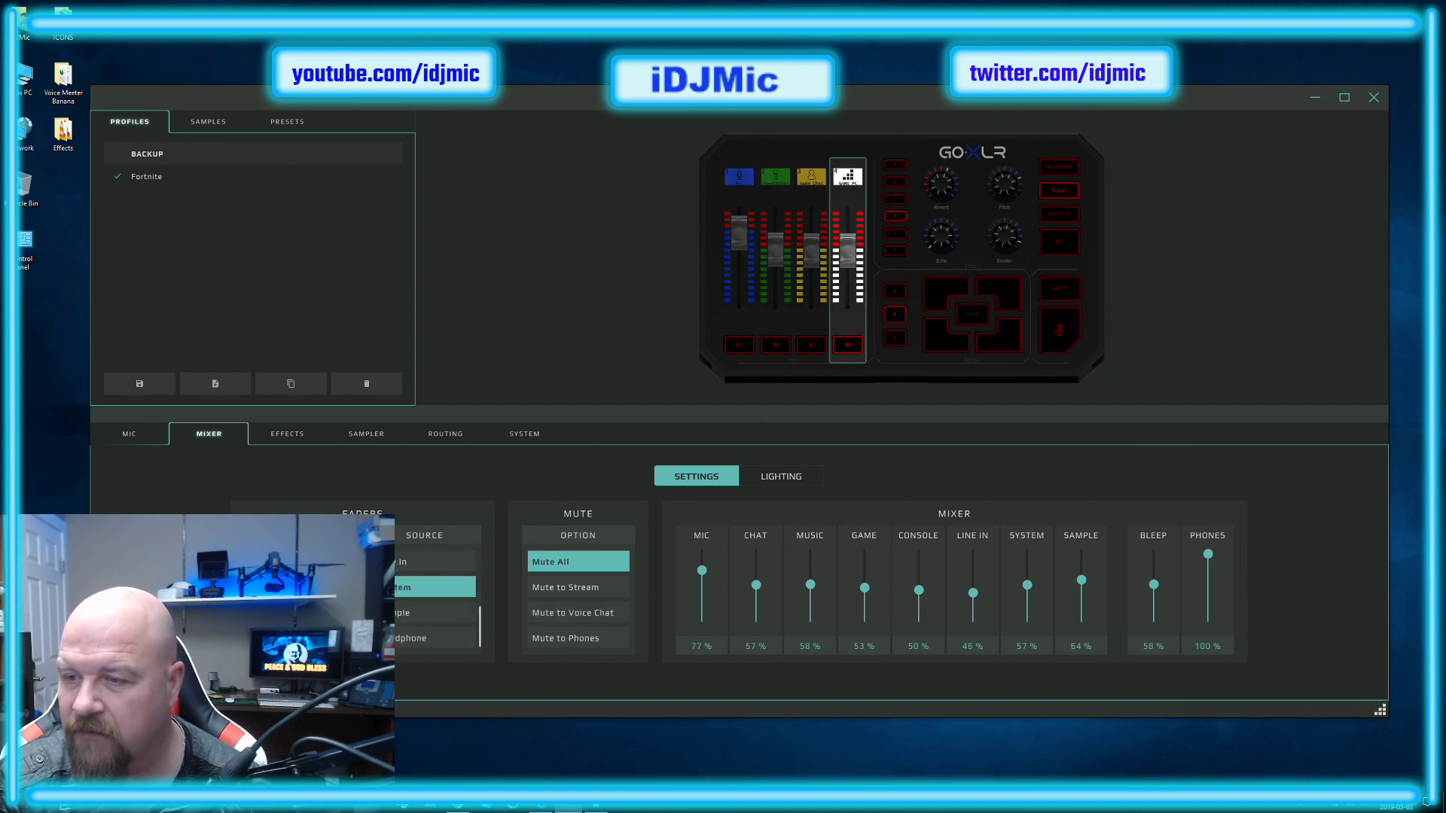
click(739, 259)
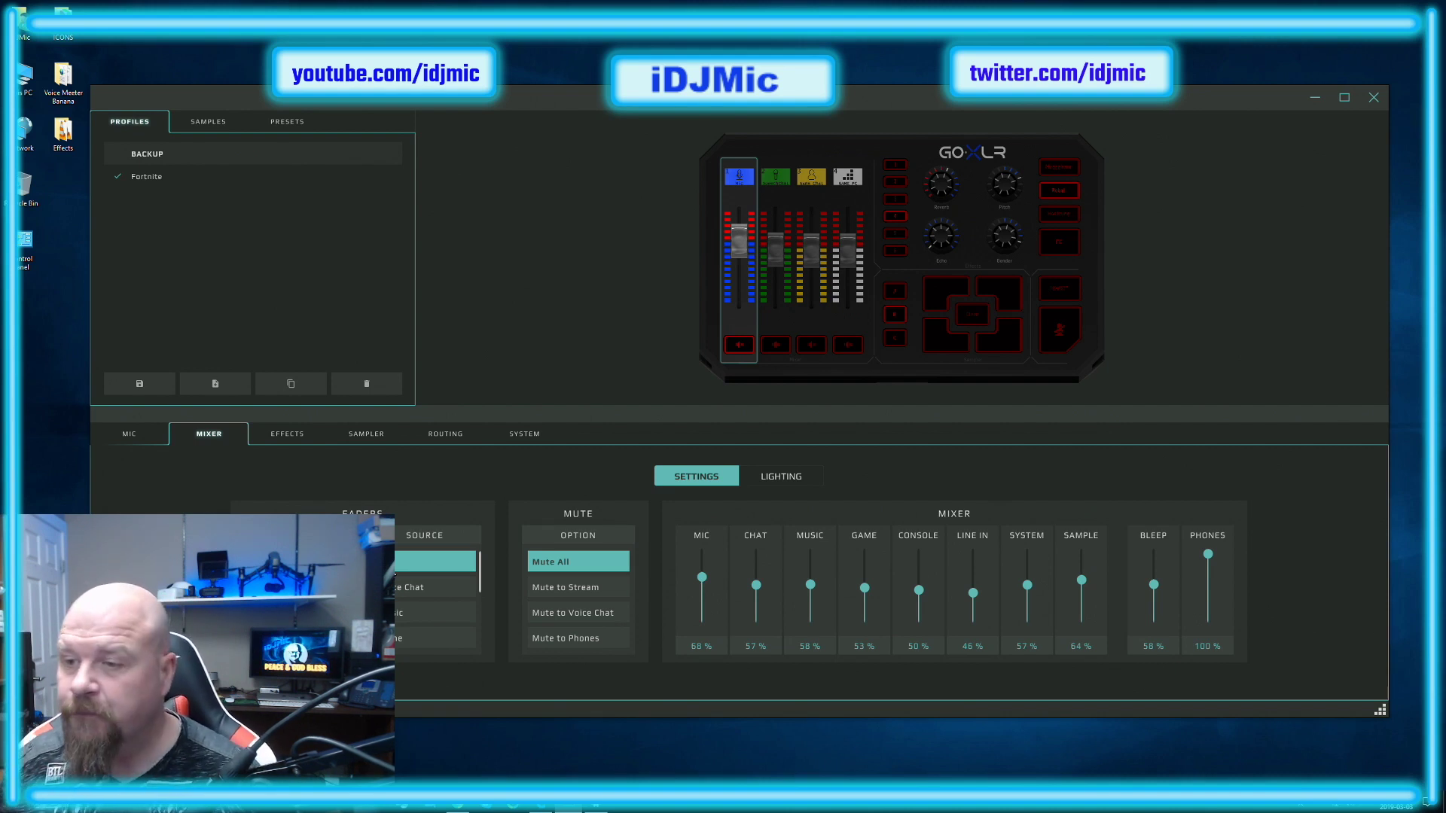
click(776, 256)
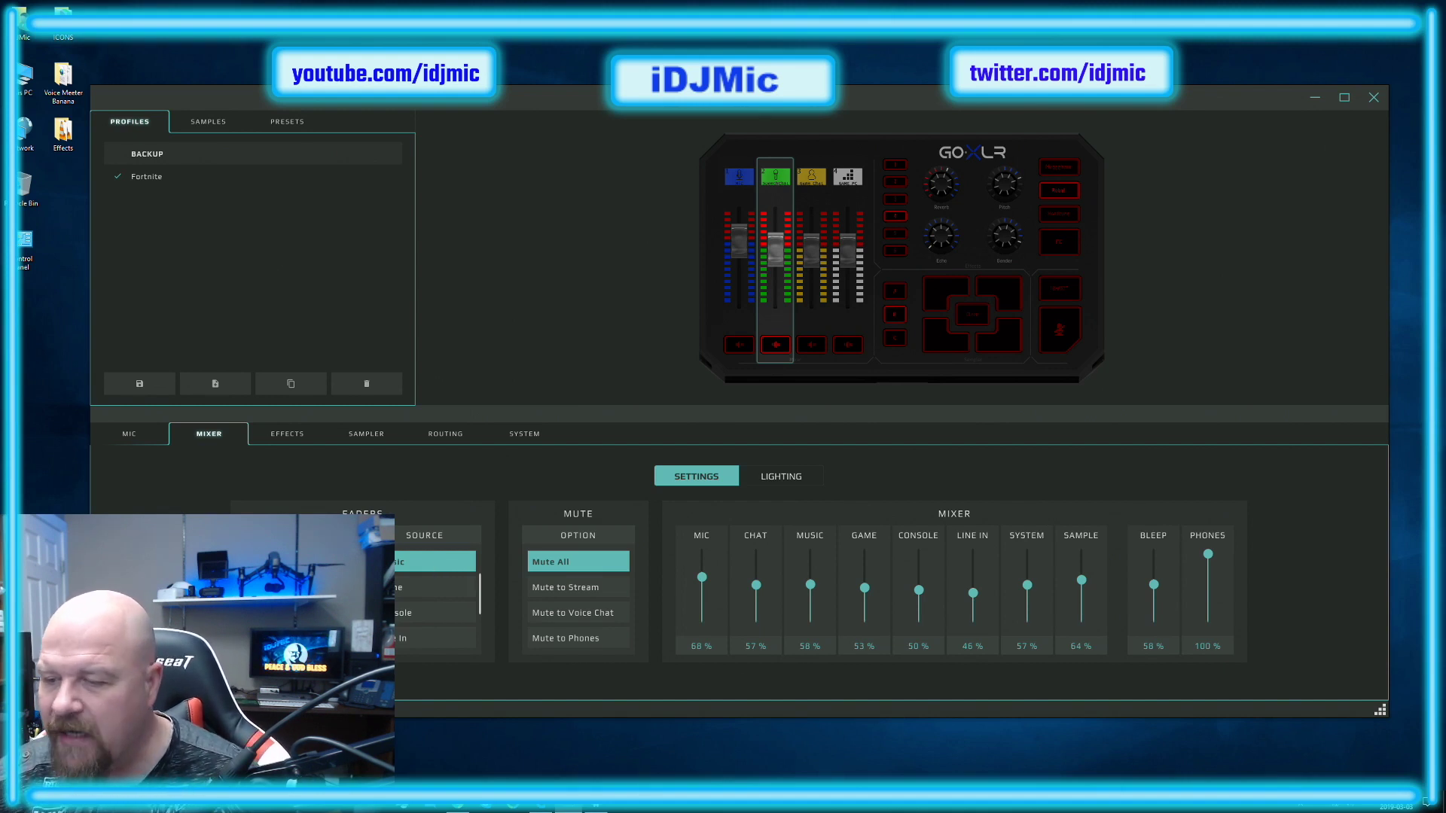
Review the EarTrumpet settings, and examine its volume mixer for which apps play through each GoXLR output device
click(1310, 105)
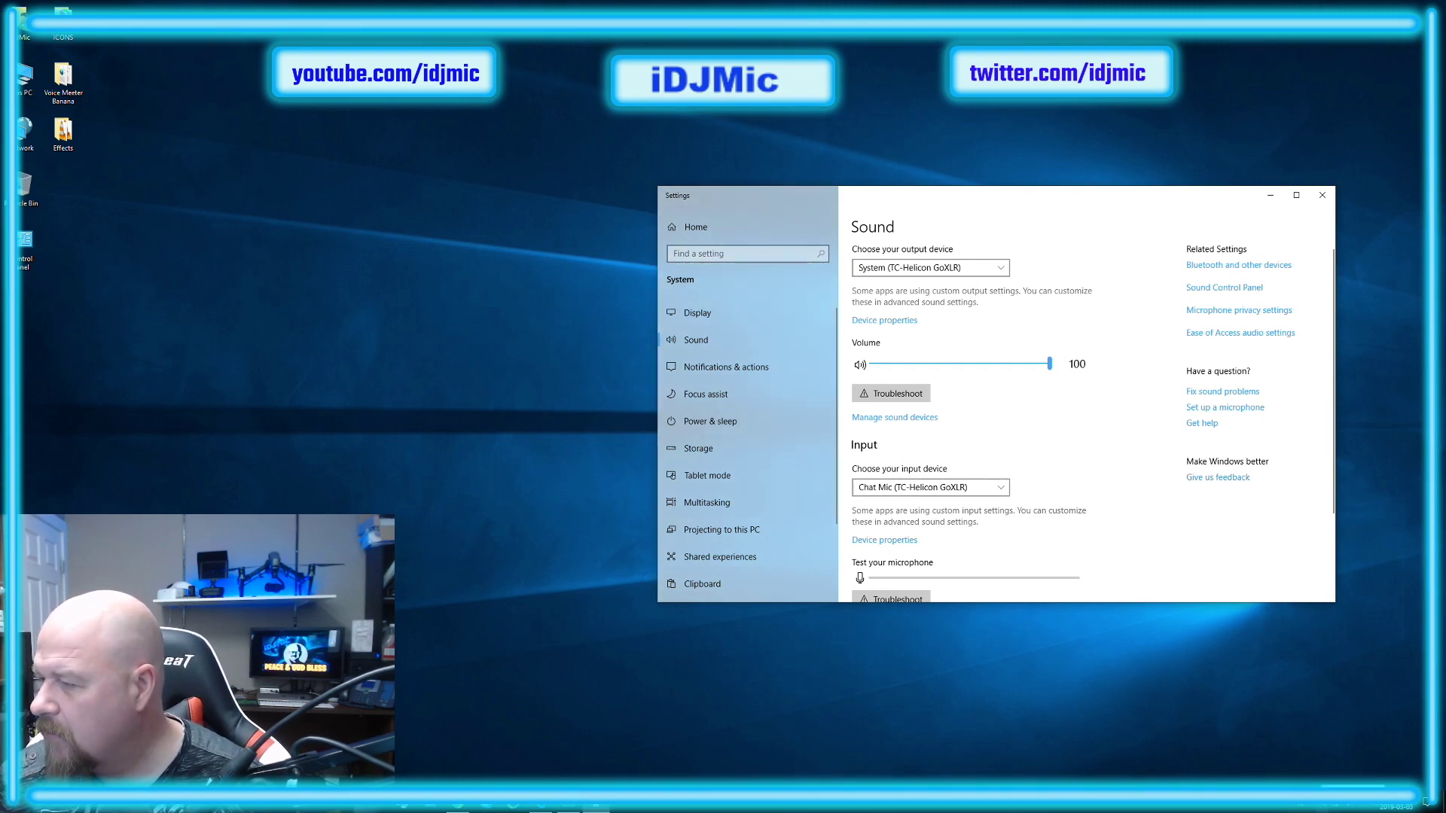
click(1322, 804)
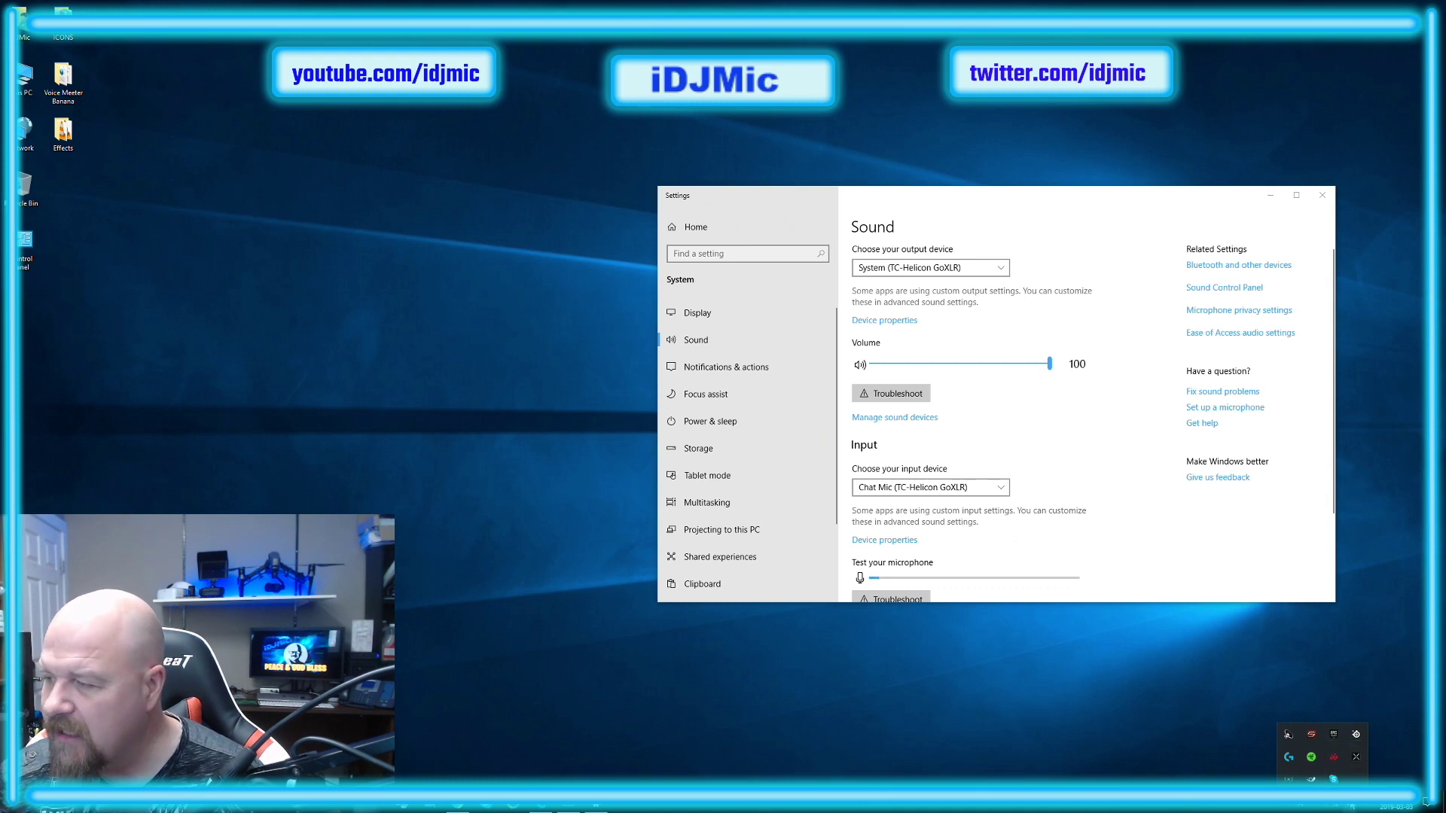
right_click(1310, 778)
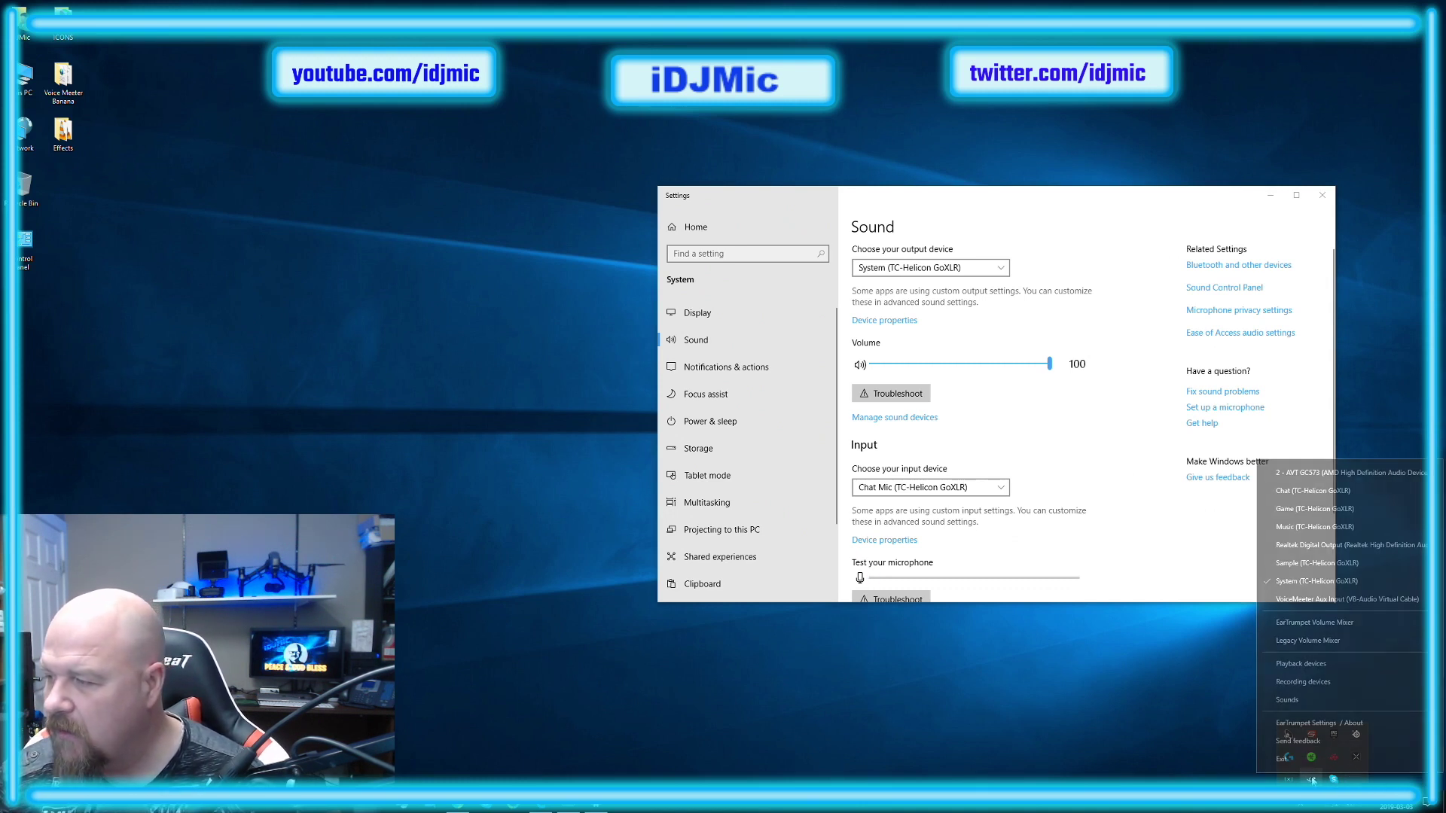
click(1307, 724)
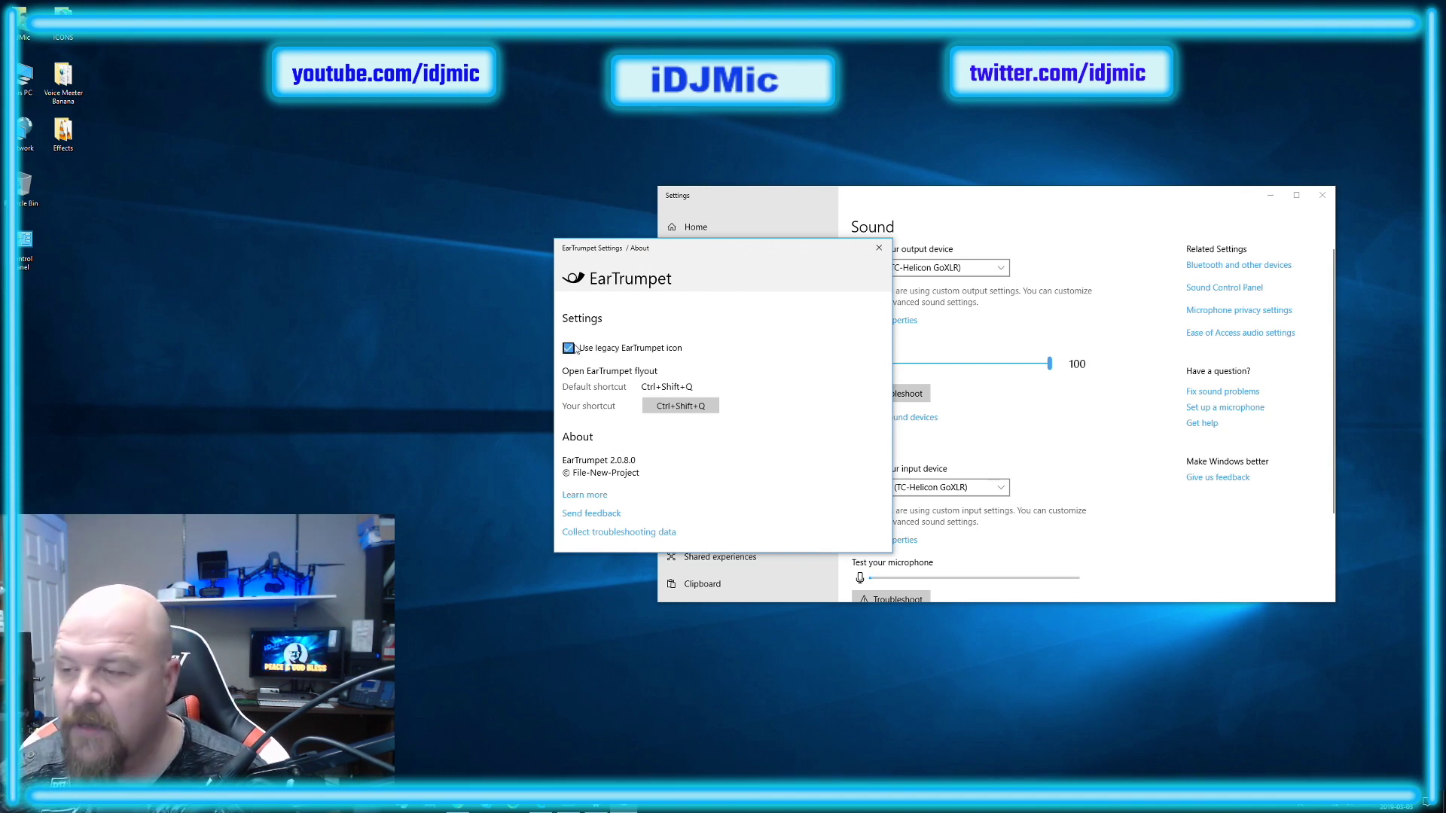
click(878, 248)
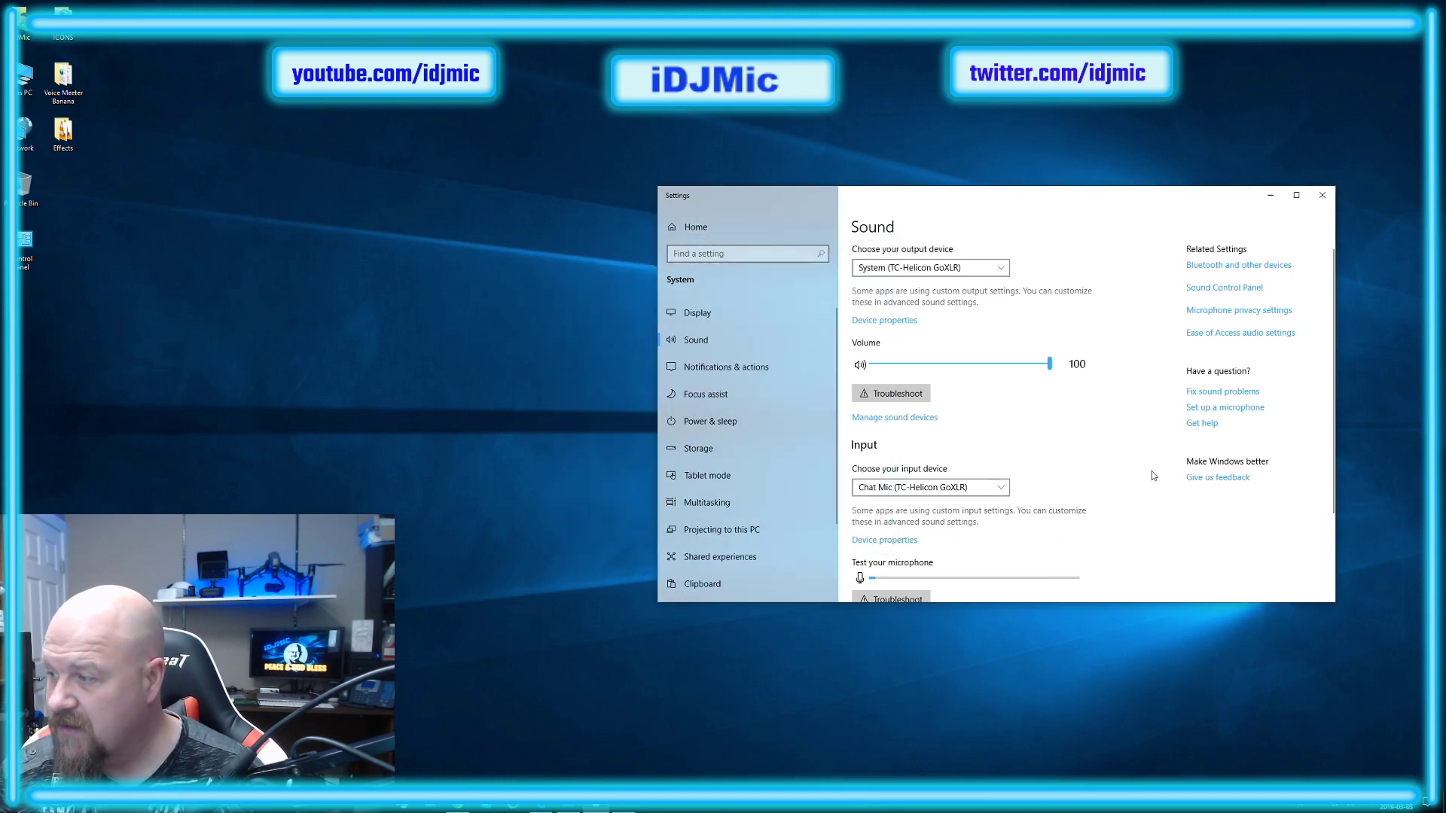
click(1323, 808)
click(1311, 780)
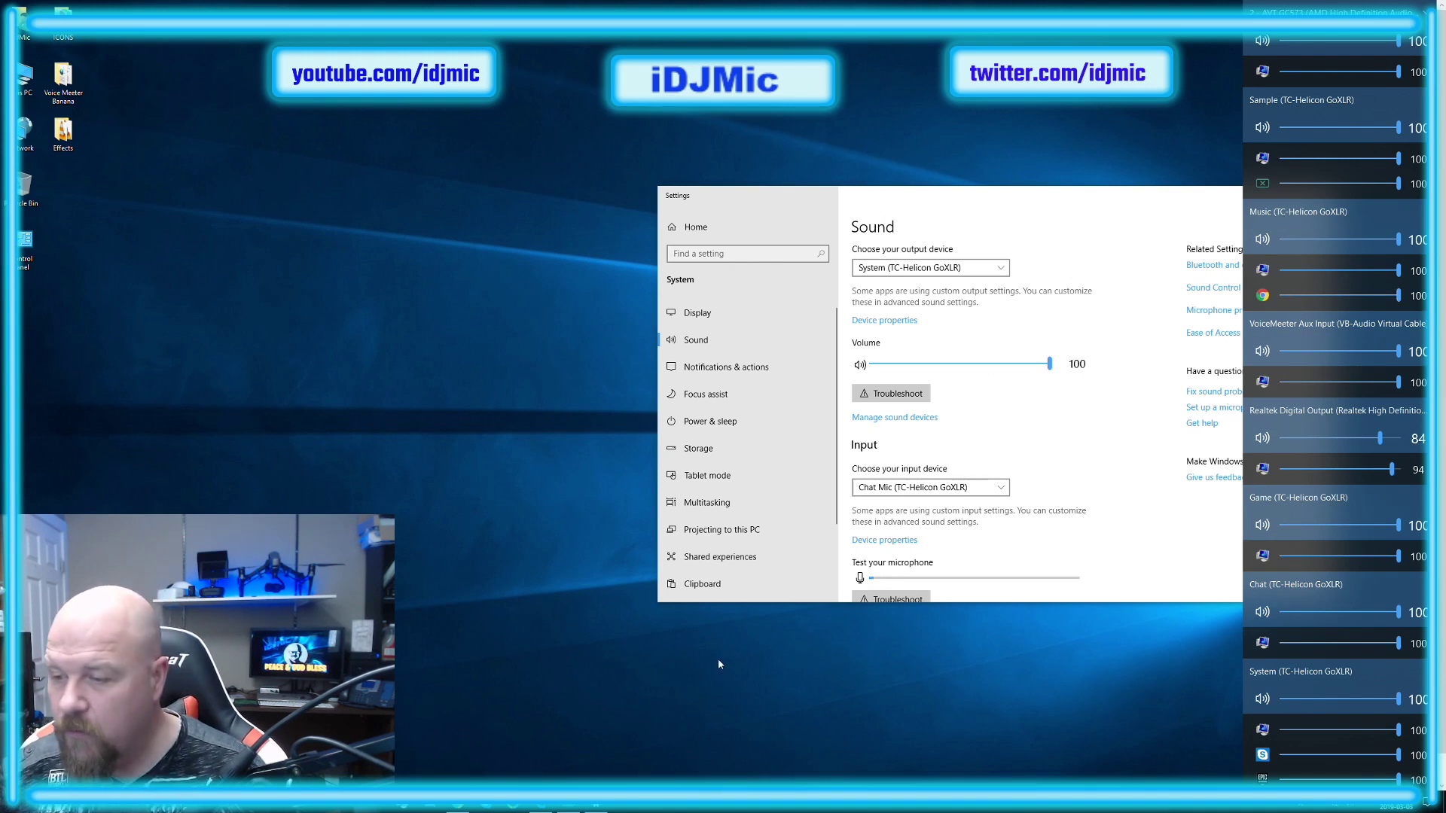
Switch to the GoXLR app and set the Music level in the mixer to 67 %
click(569, 808)
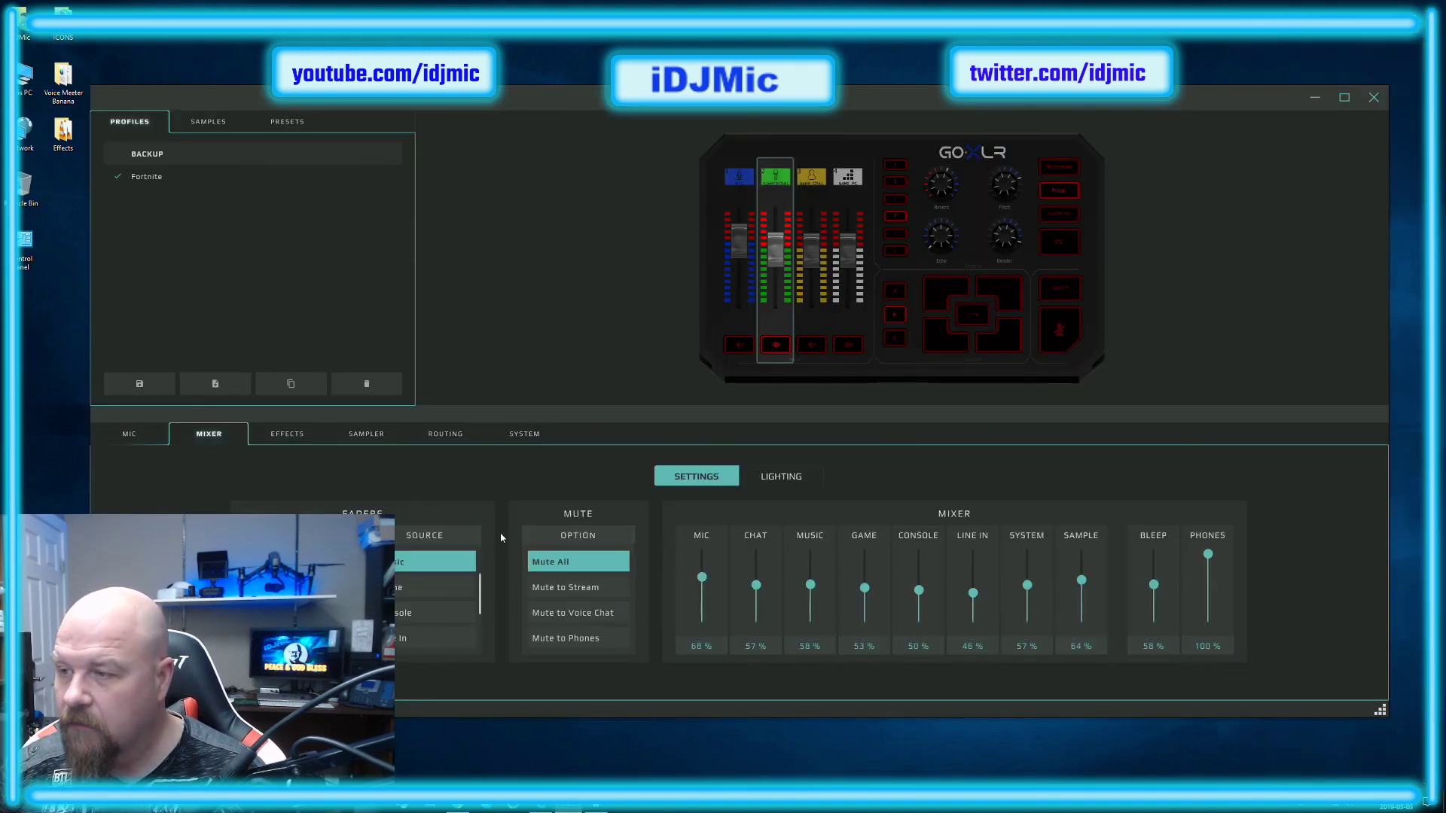
click(809, 578)
drag(809, 581, 810, 582)
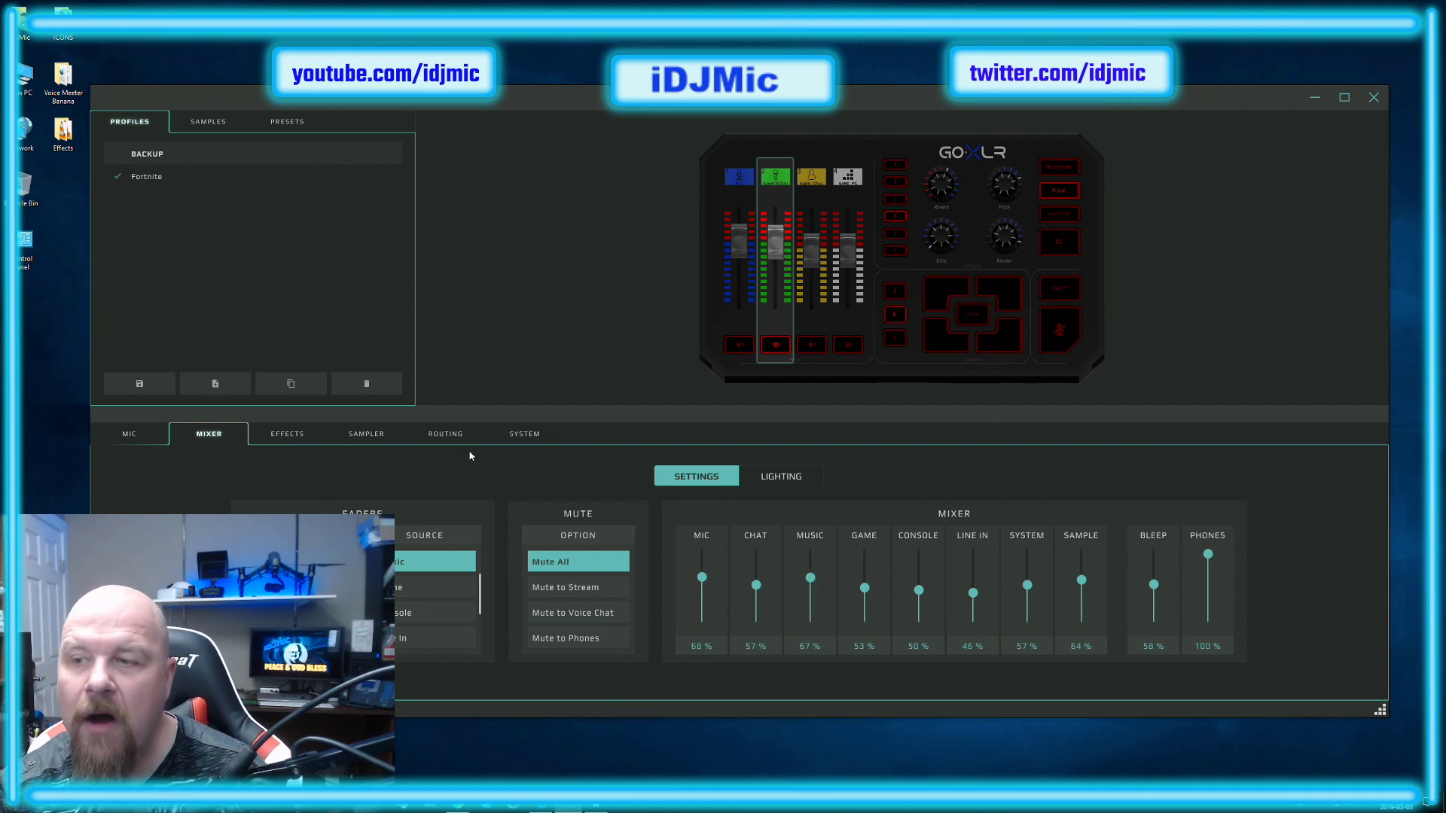
Enable the Music input for the Stream output in the routing table and turn it back off
click(445, 434)
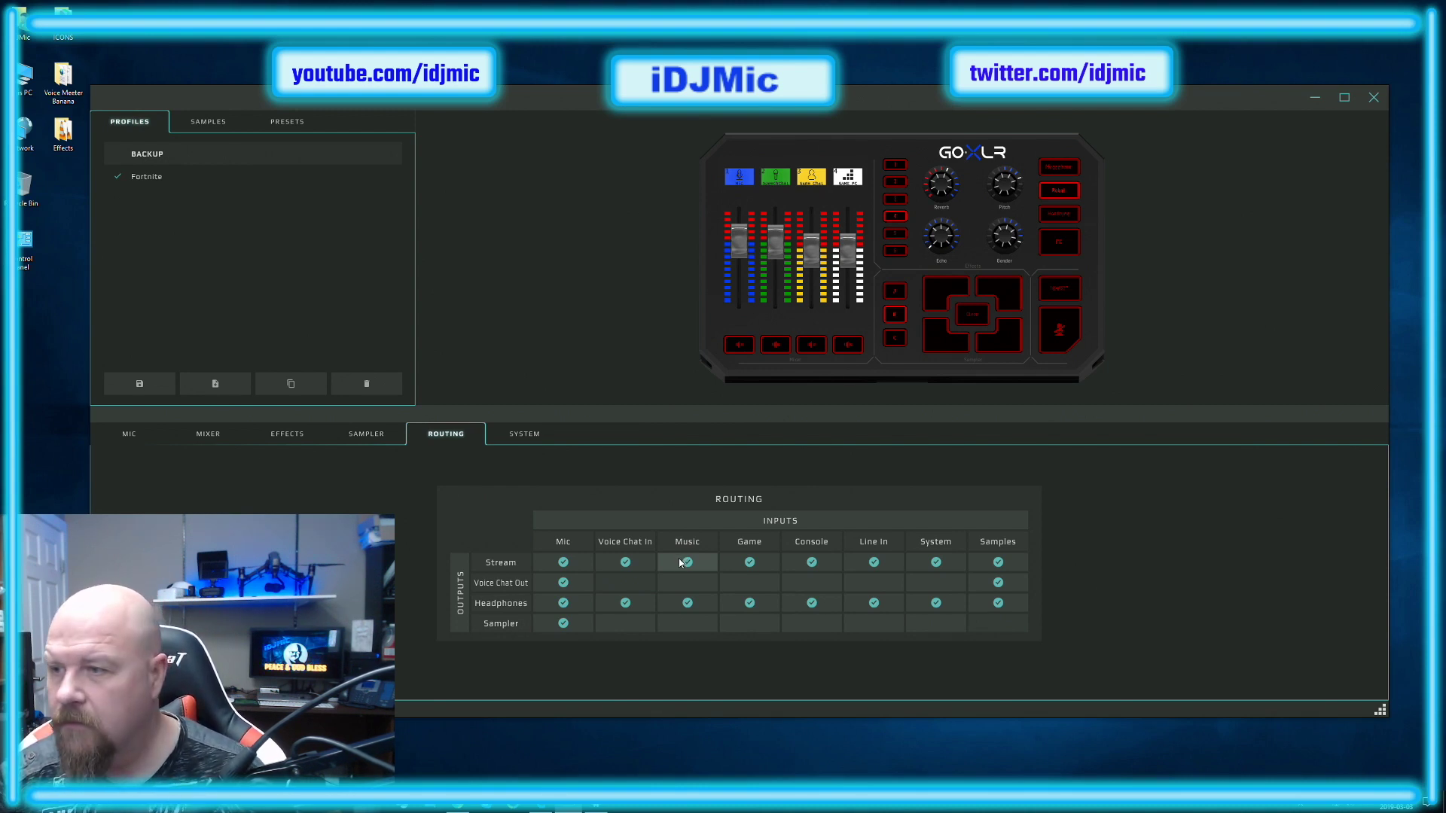
click(680, 562)
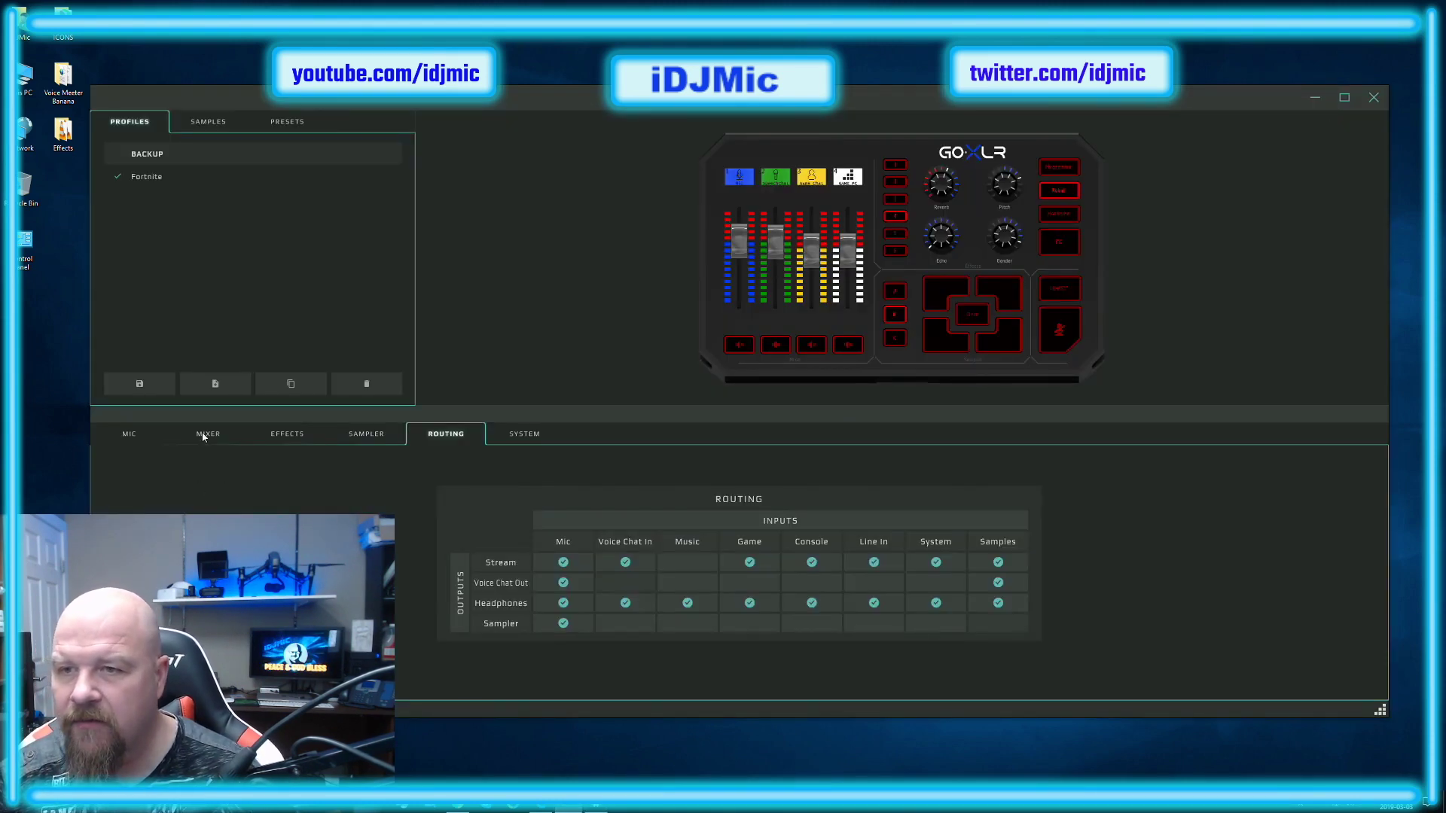
Inspect the sources assigned to the third and fourth faders in the GoXLR mixer and minimize the app
click(205, 435)
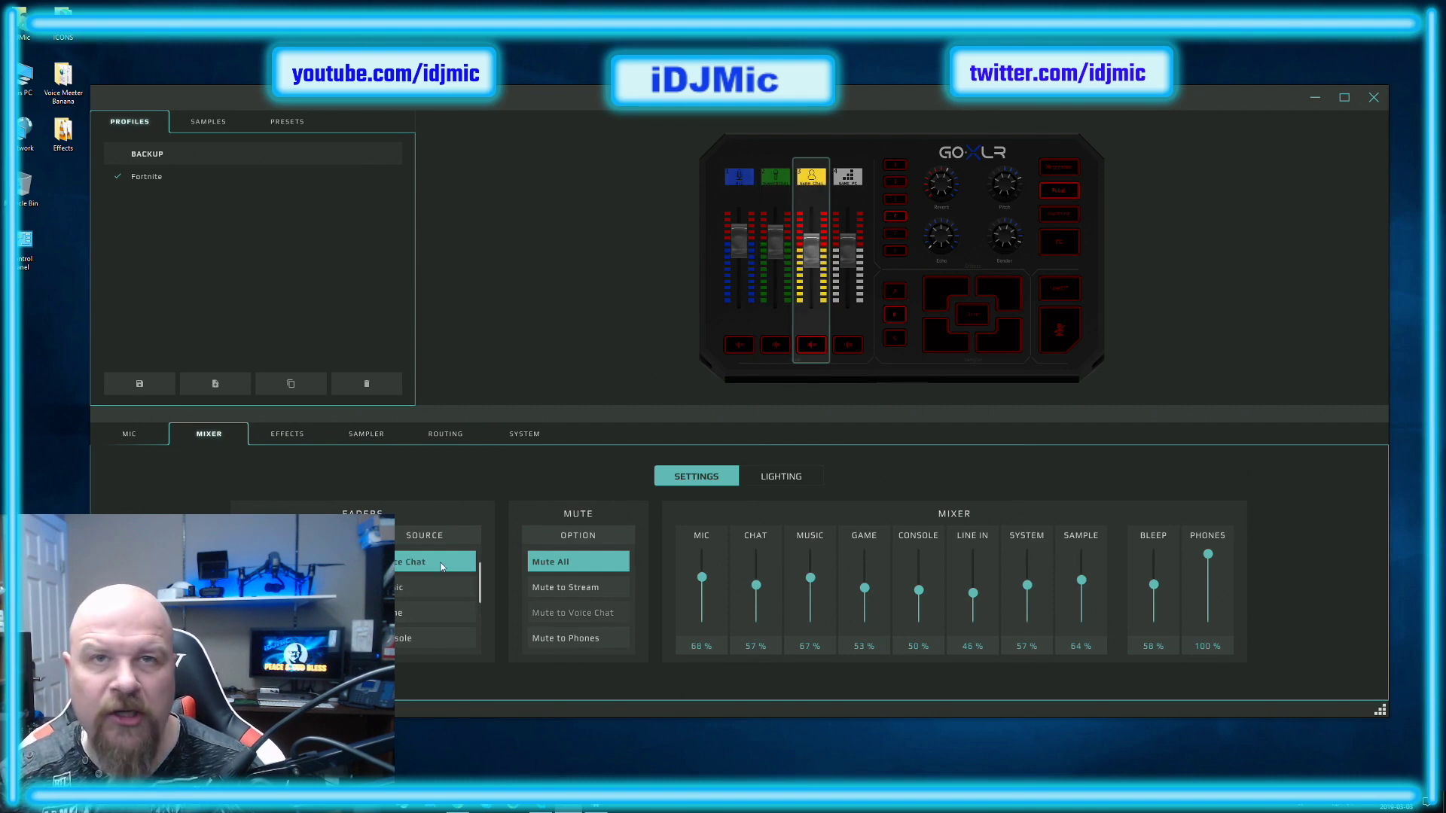
click(1314, 97)
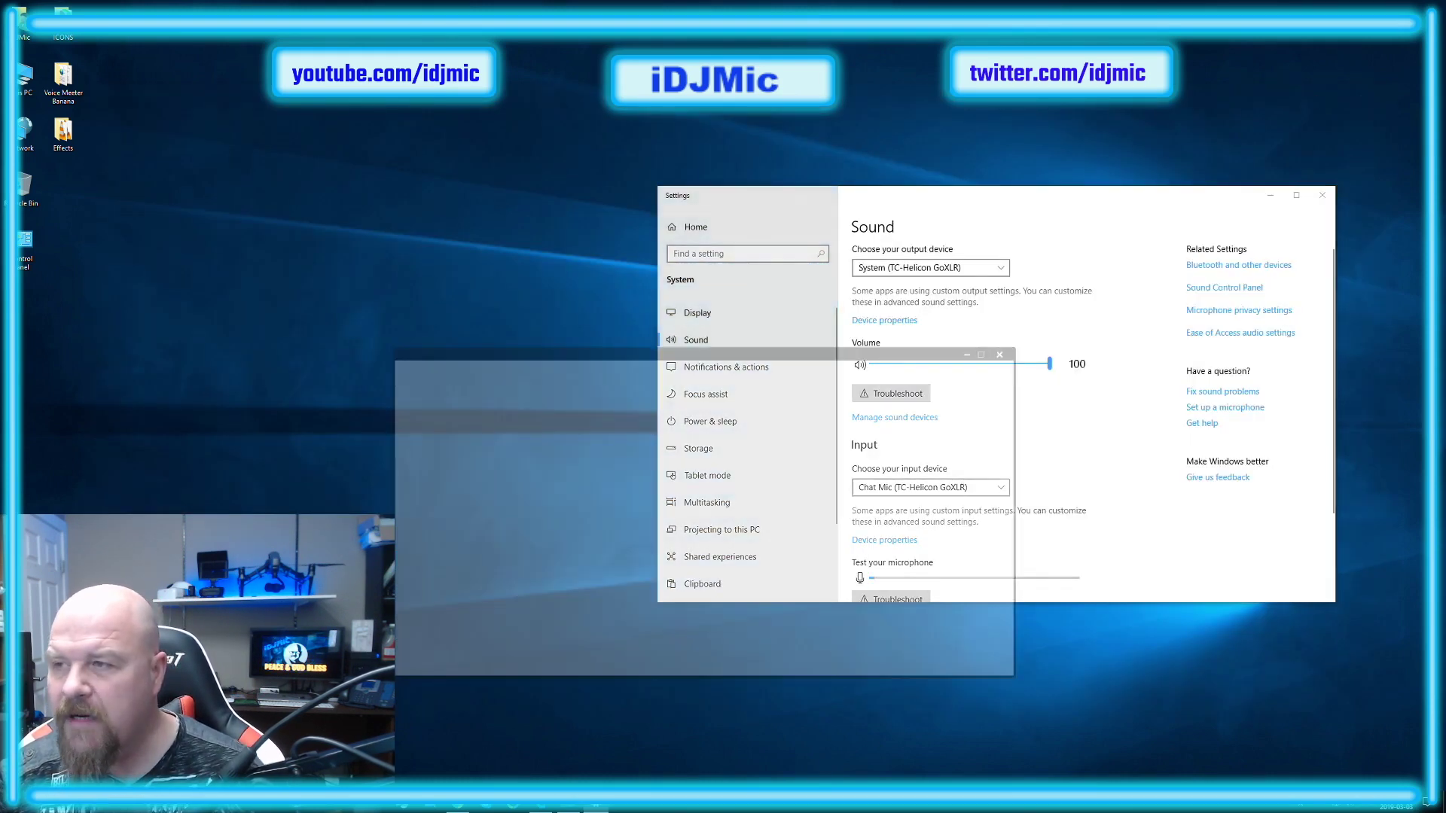
click(1112, 262)
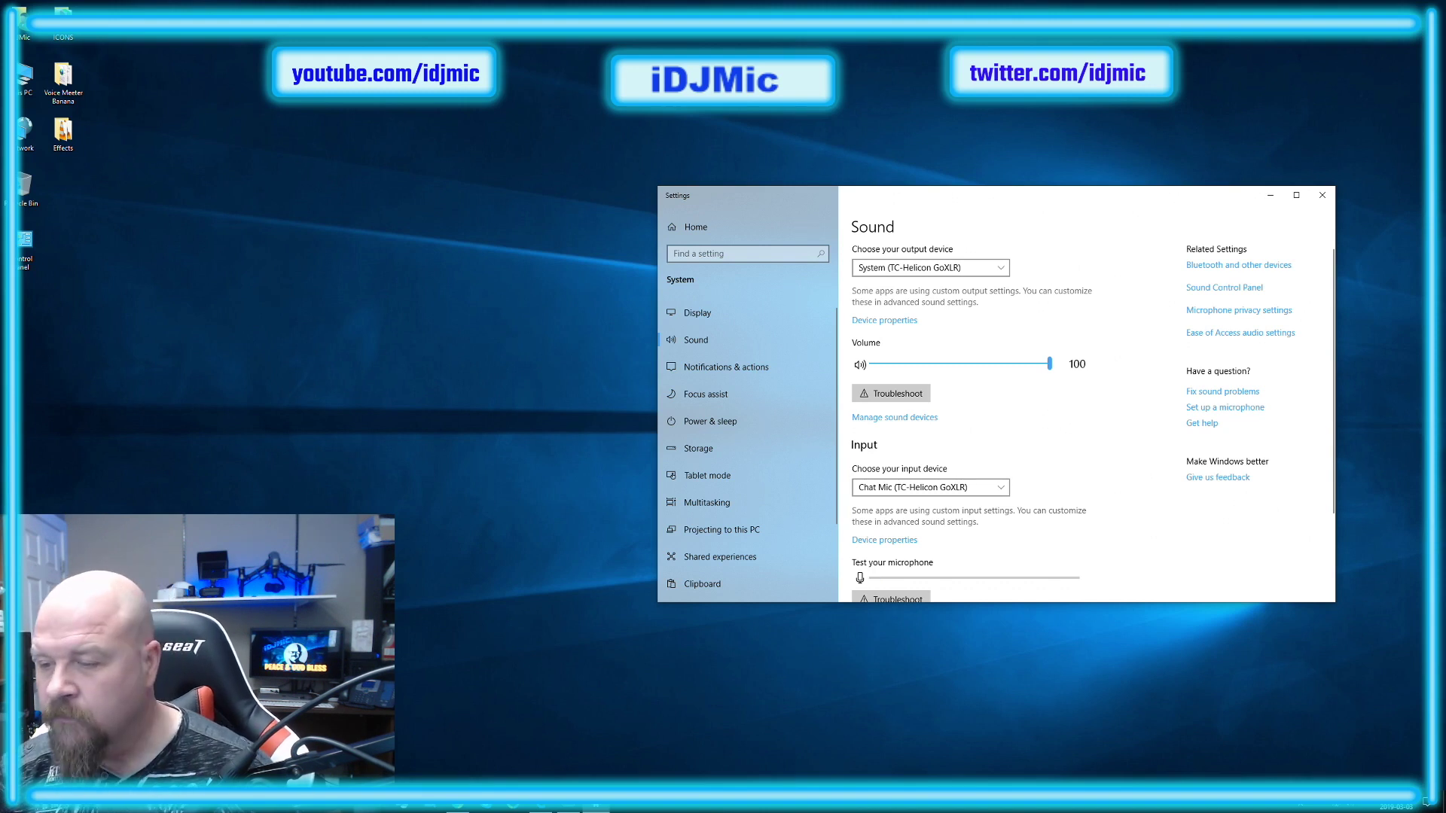
key(alt+Tab)
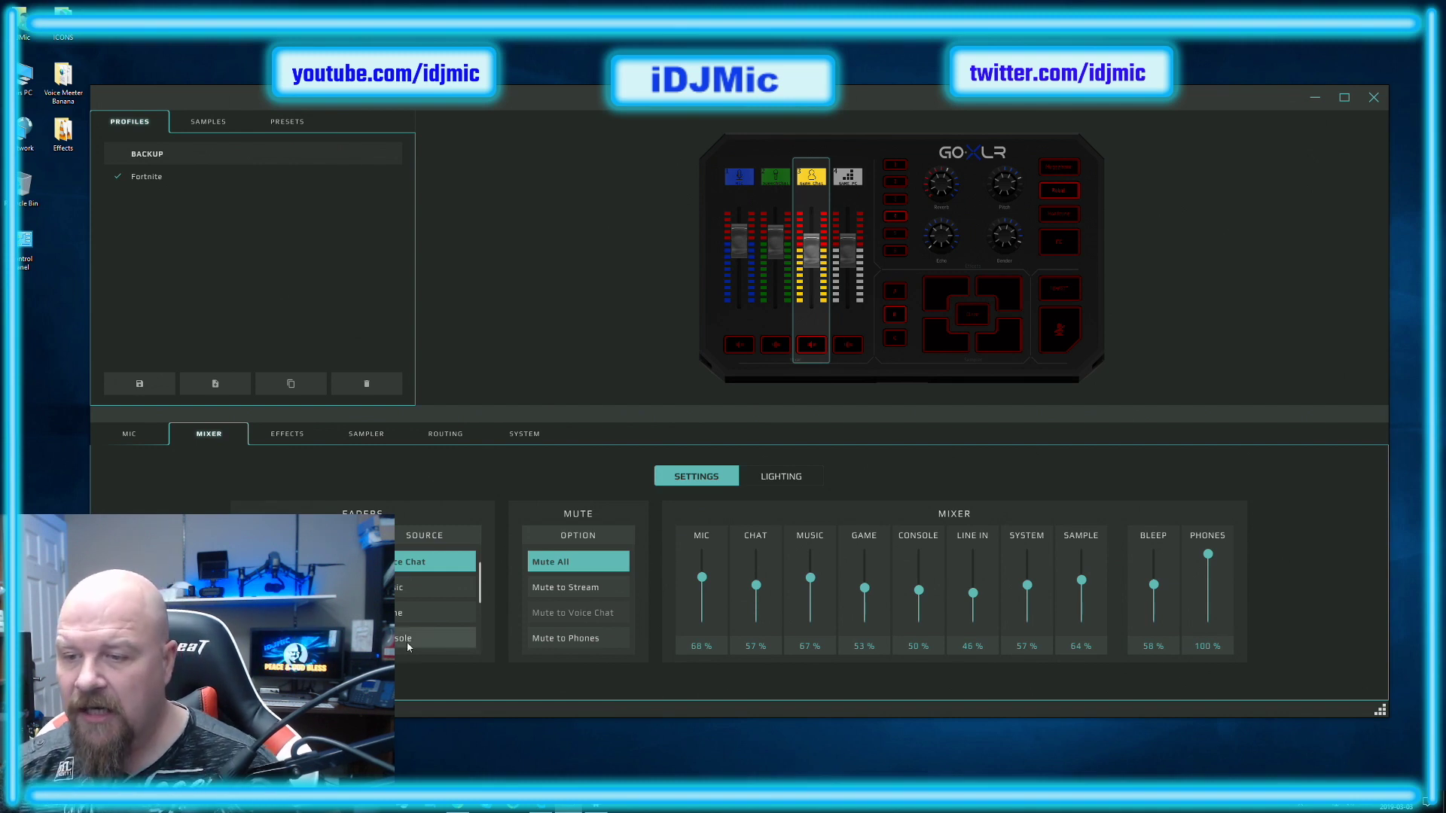
click(317, 638)
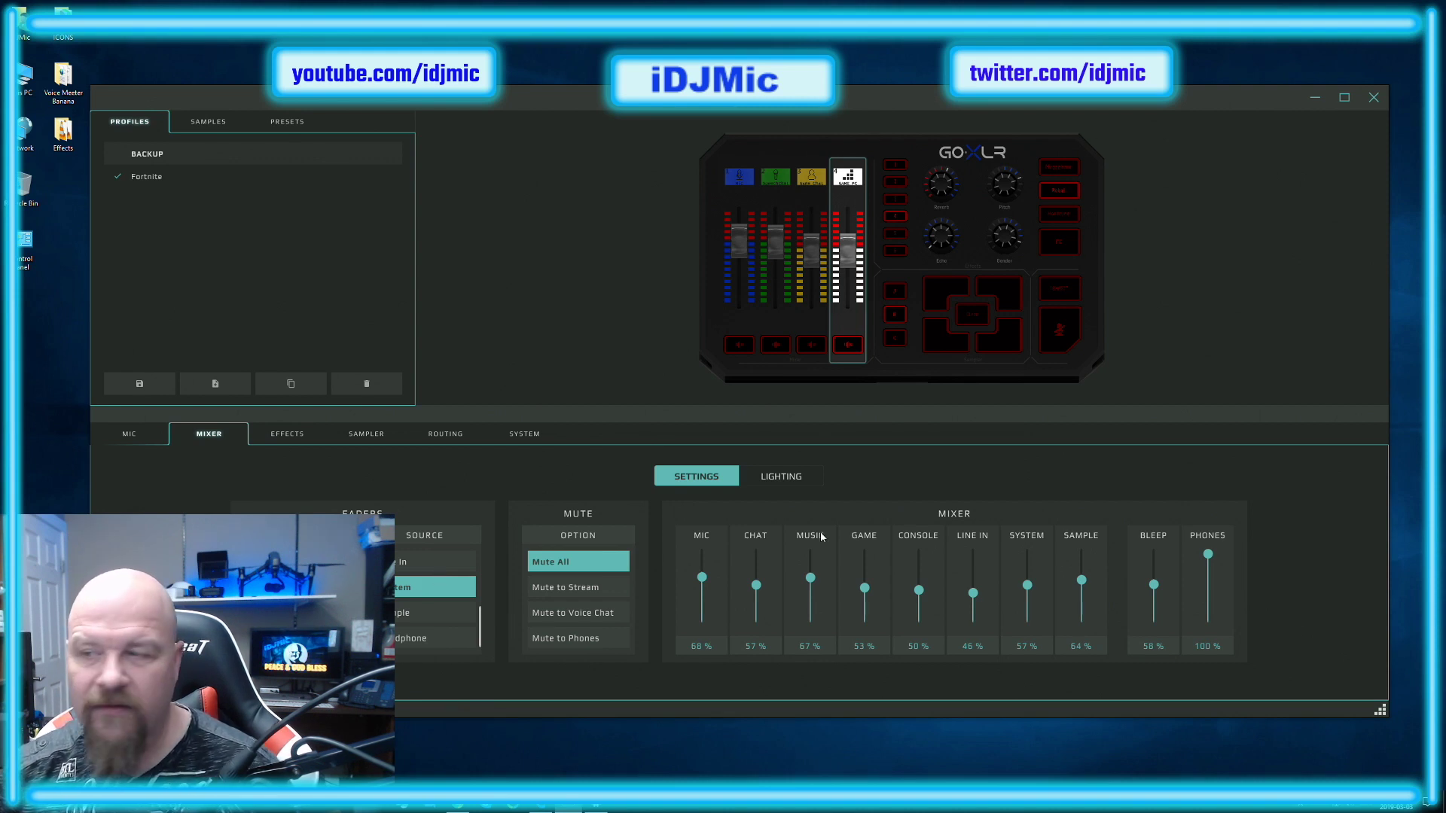
click(1315, 97)
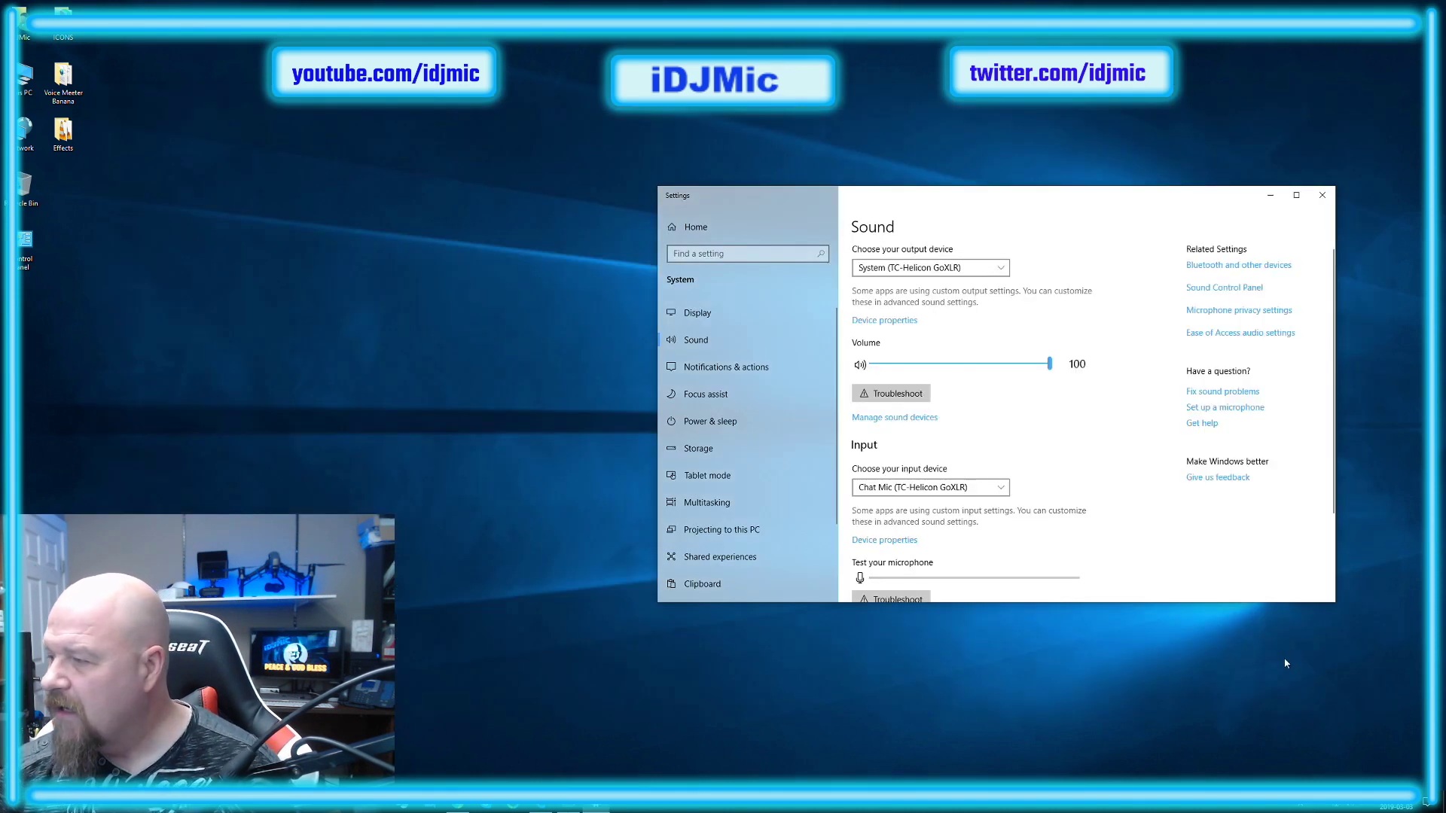
Reselect System (TC-Helicon GoXLR) as the output device in the Windows Sound settings and minimize the window
right_click(1347, 806)
key(Escape)
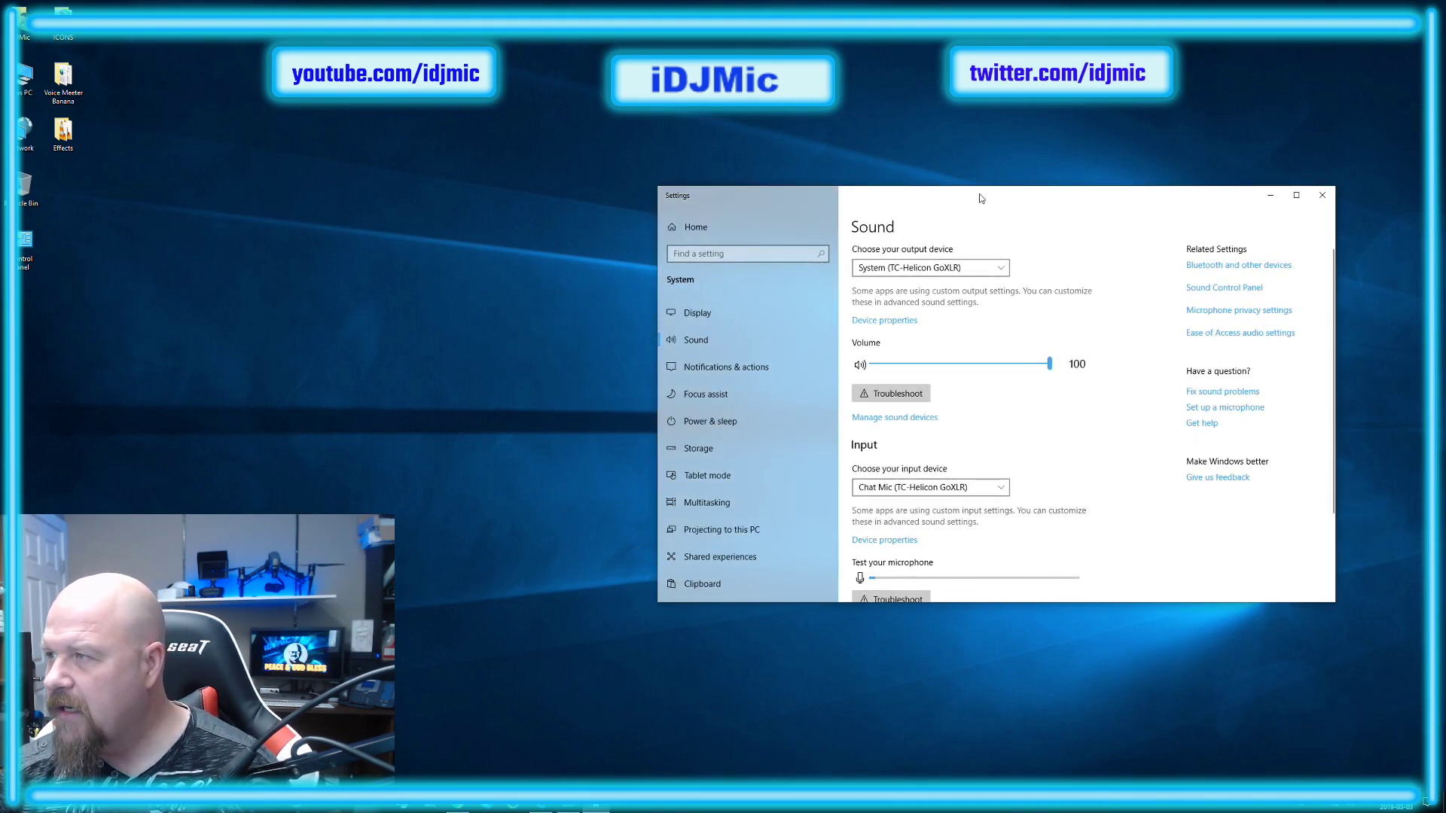
drag(985, 198, 846, 150)
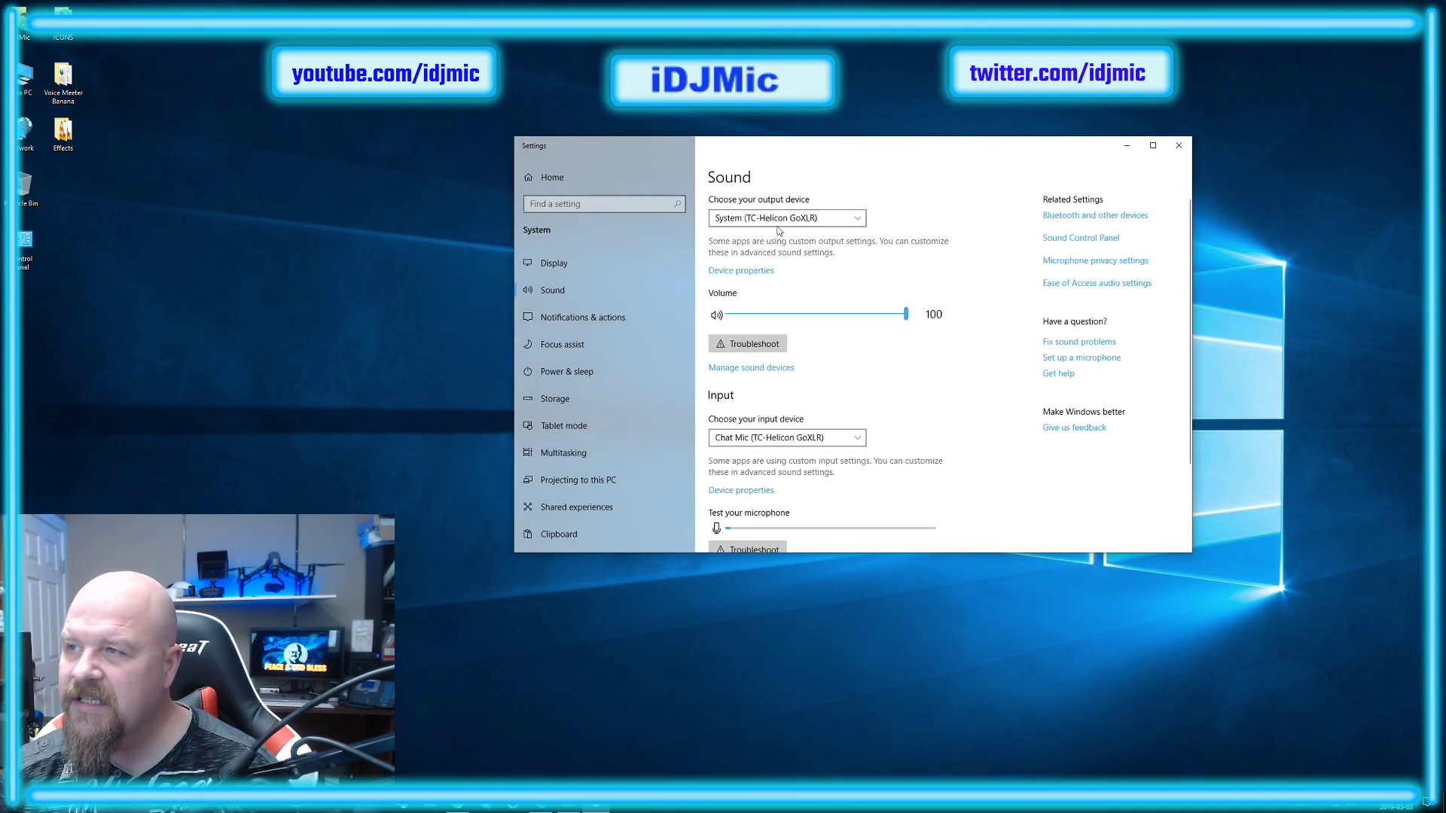
click(820, 220)
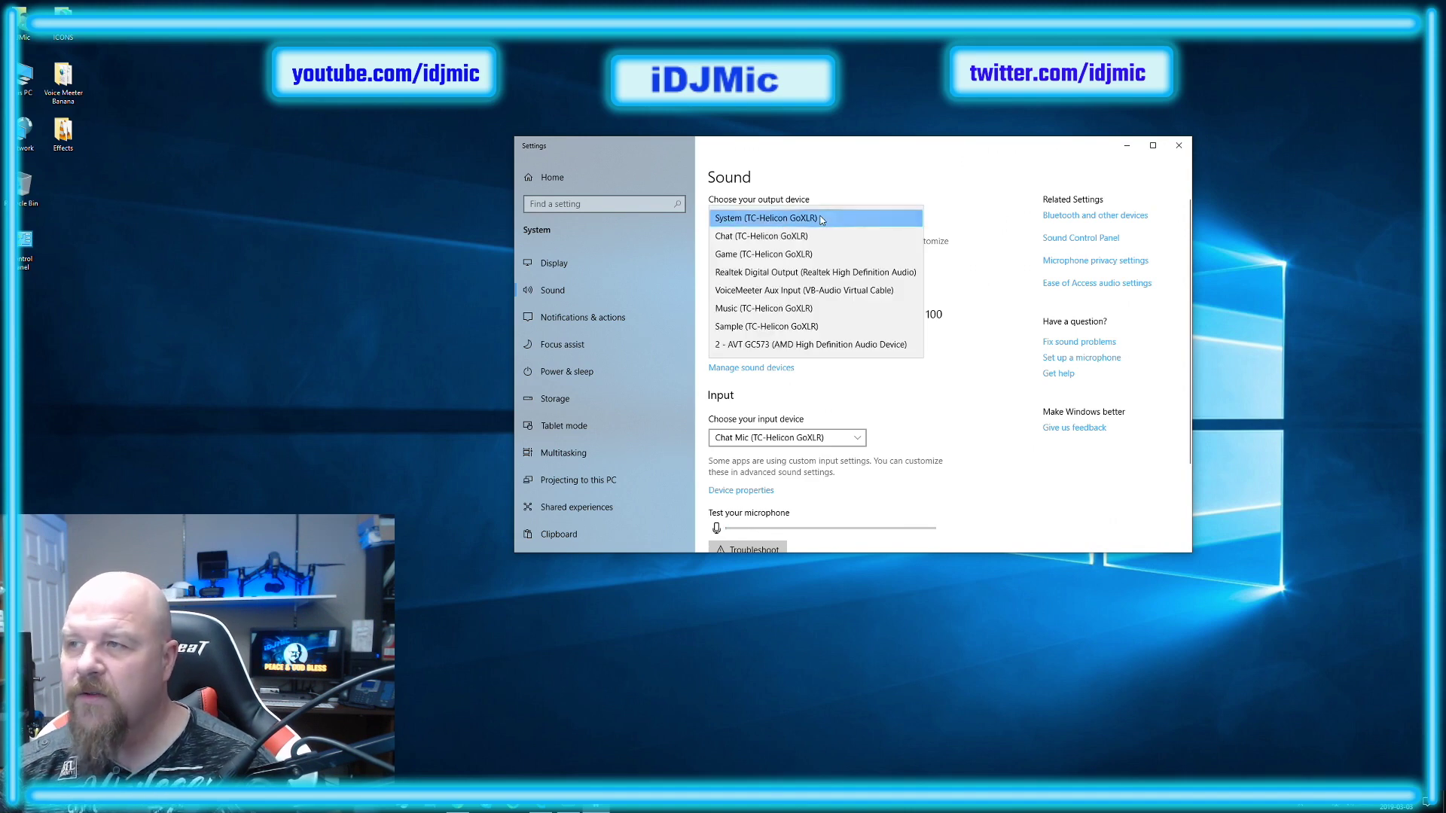
click(828, 218)
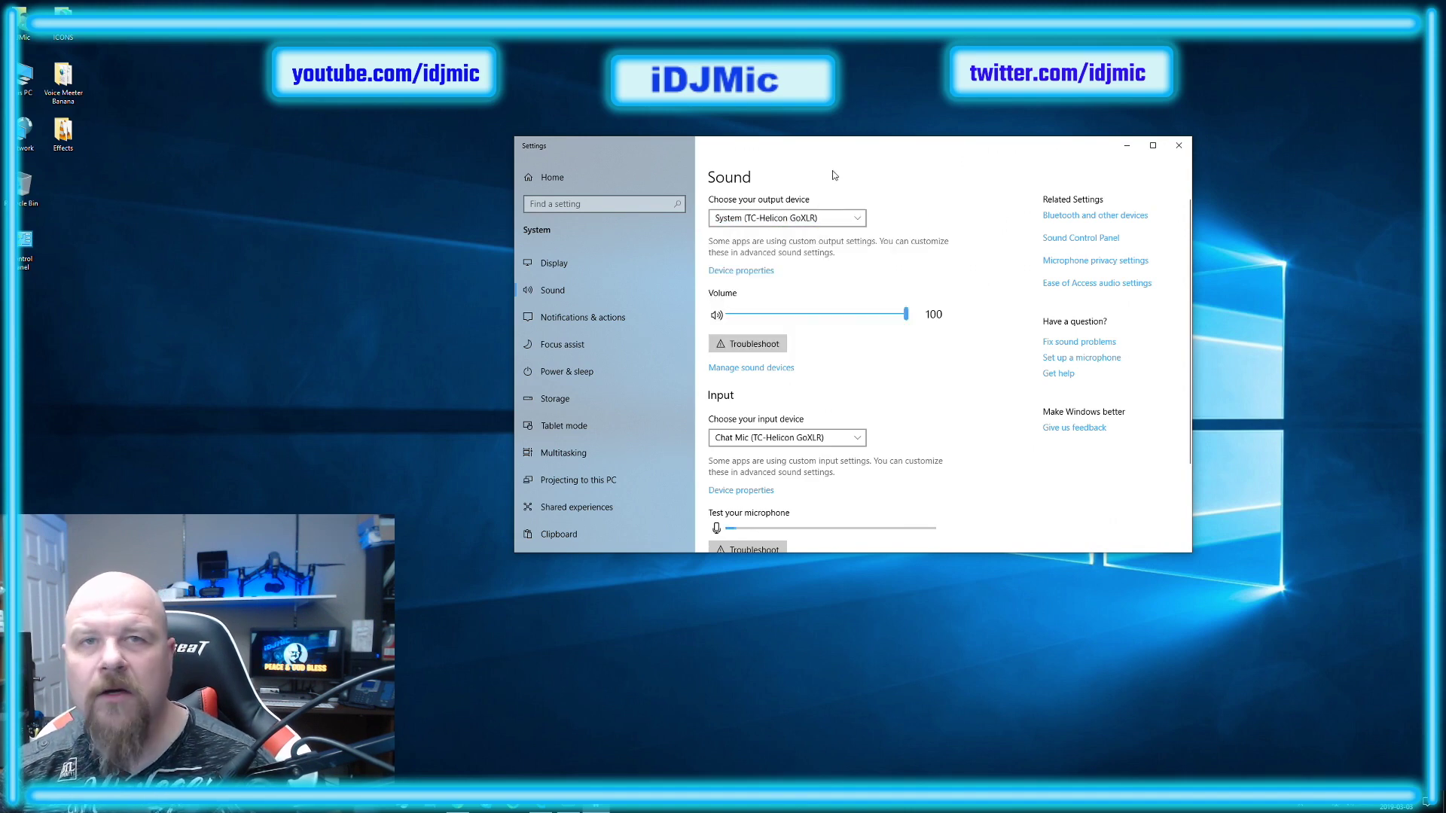
click(1126, 146)
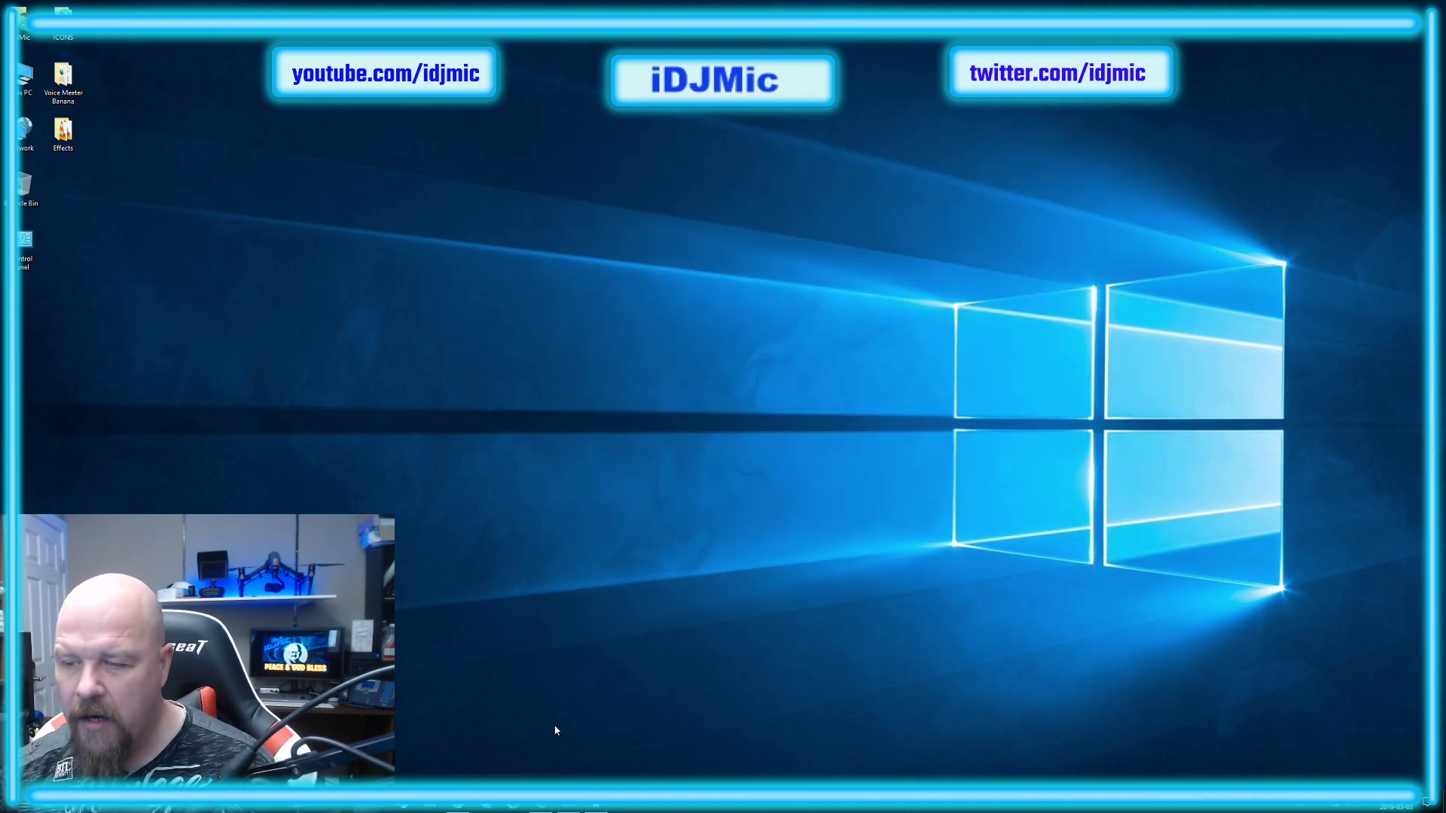
Bring the GoXLR app back up and check the source assigned to the fourth fader in the mixer
click(571, 809)
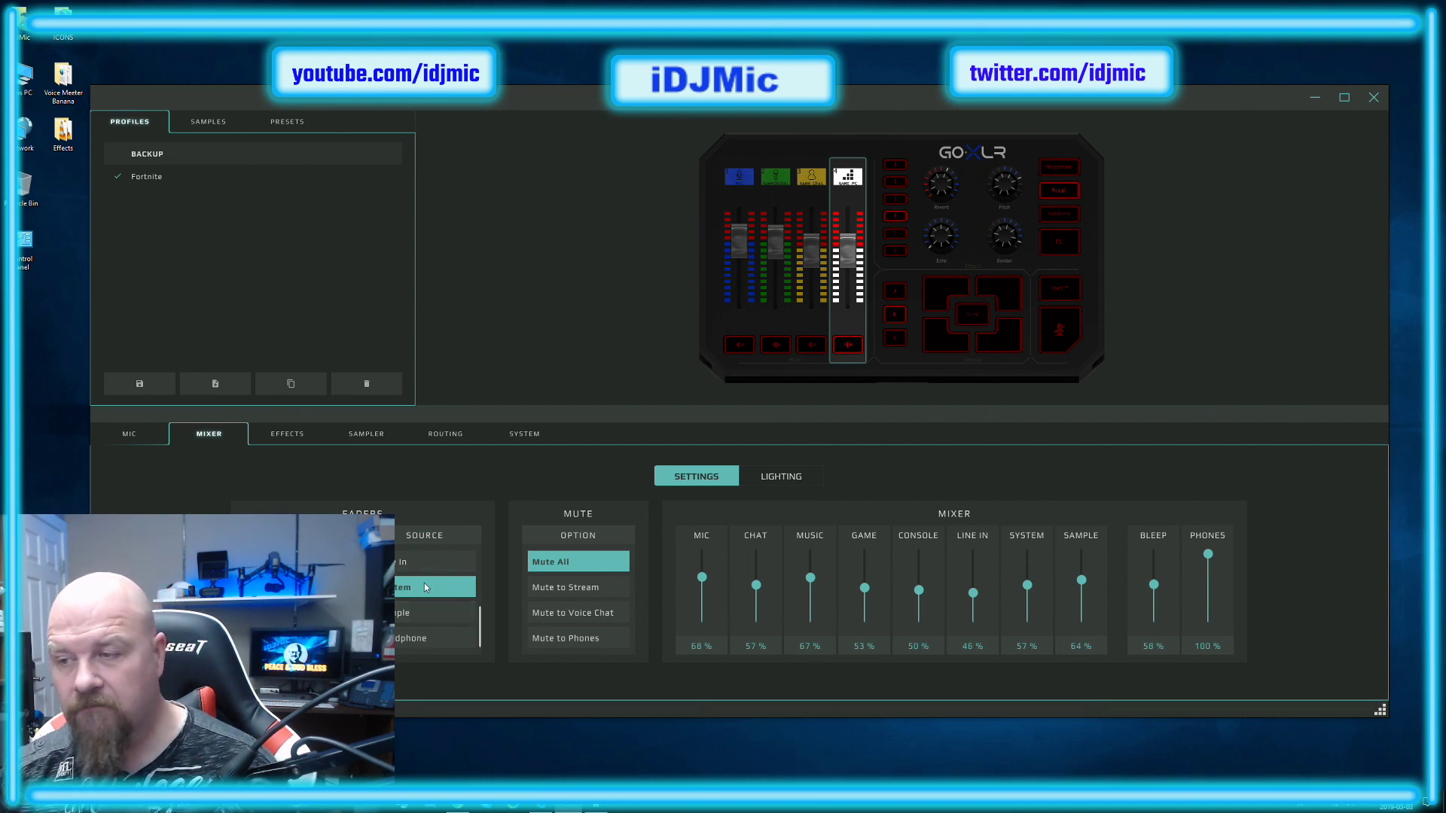
click(1313, 97)
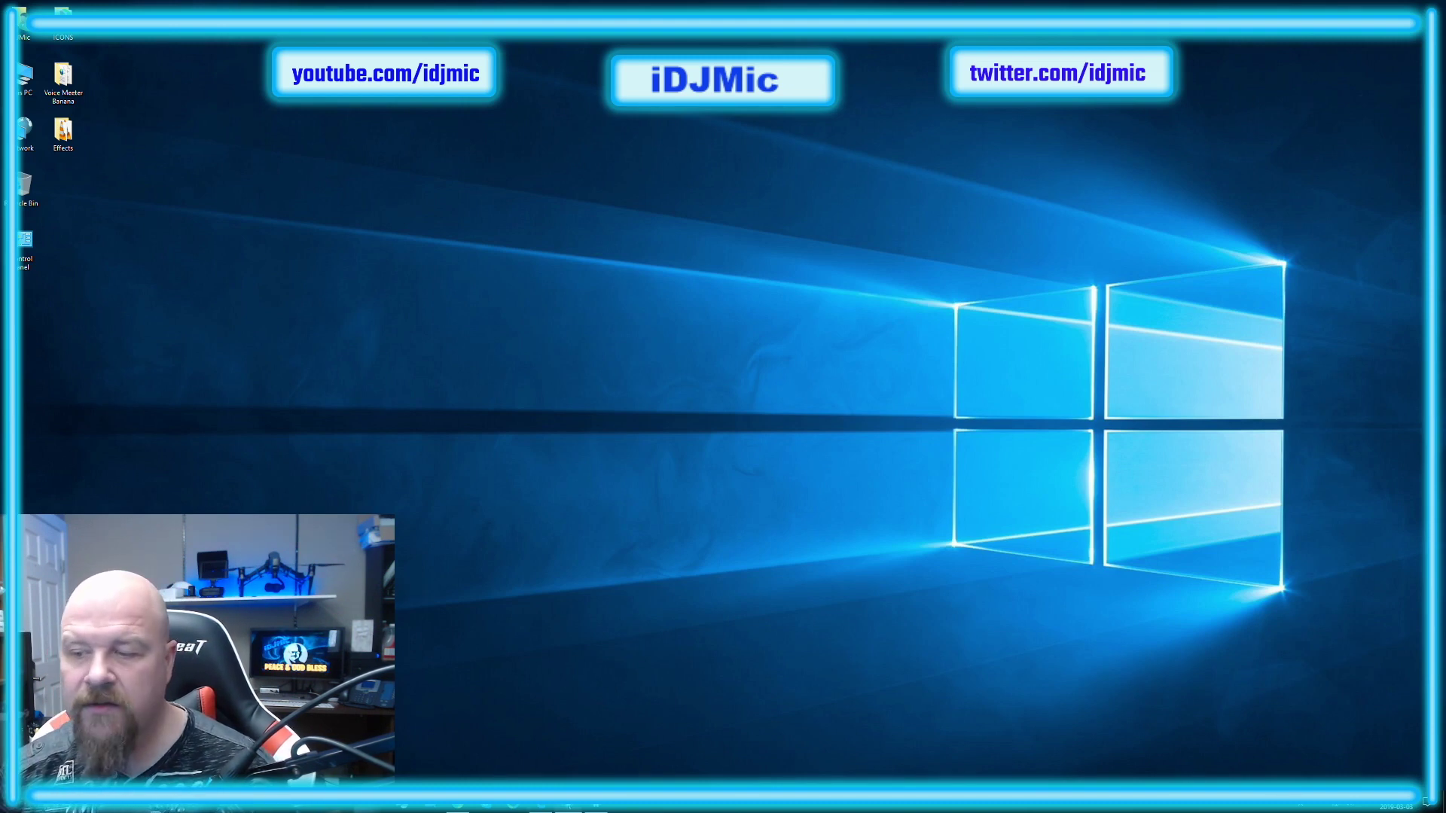
click(554, 804)
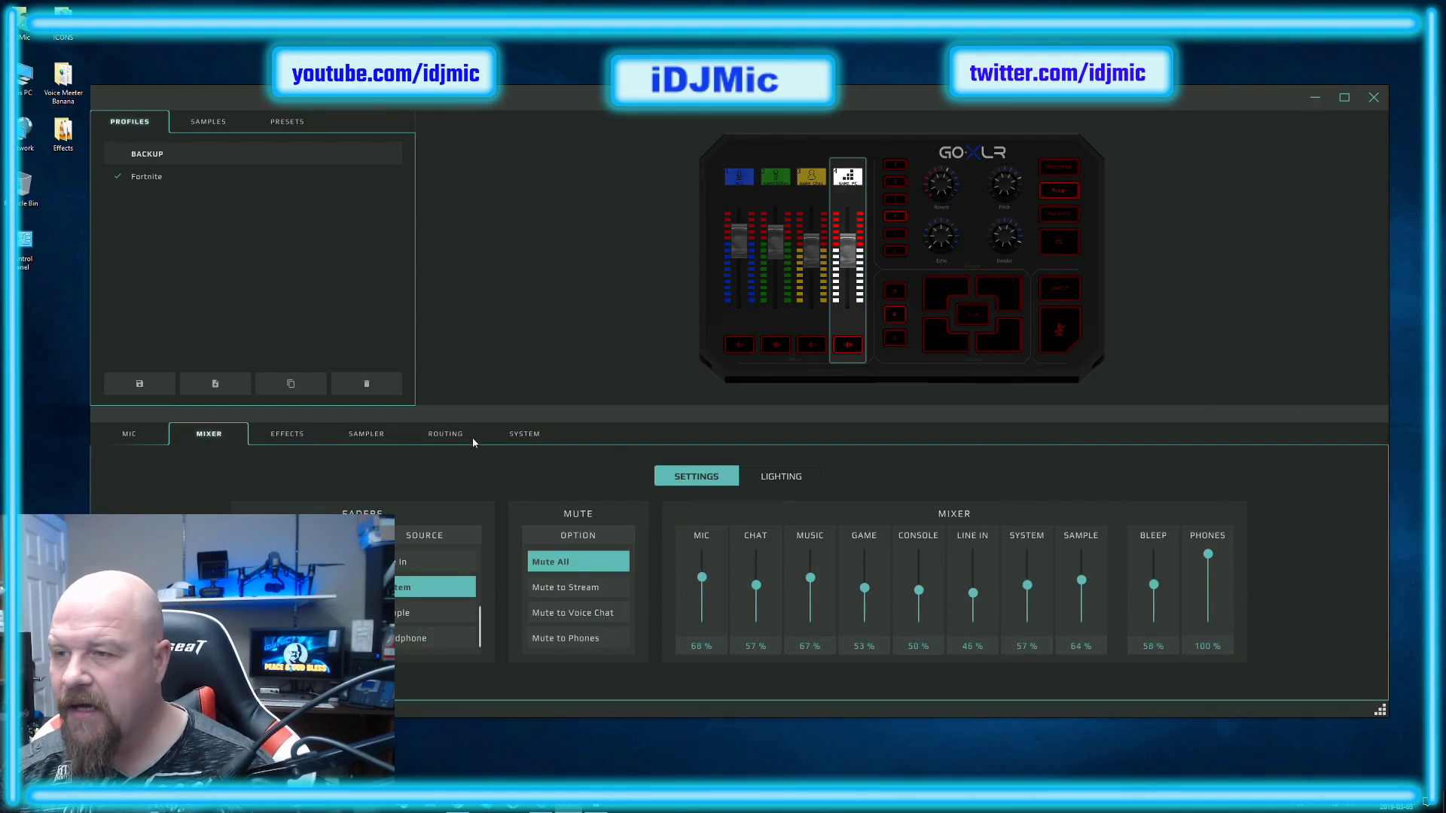
In the routing table, switch the System input on and off for the Sampler output, and enable Voice Chat In for it
click(446, 435)
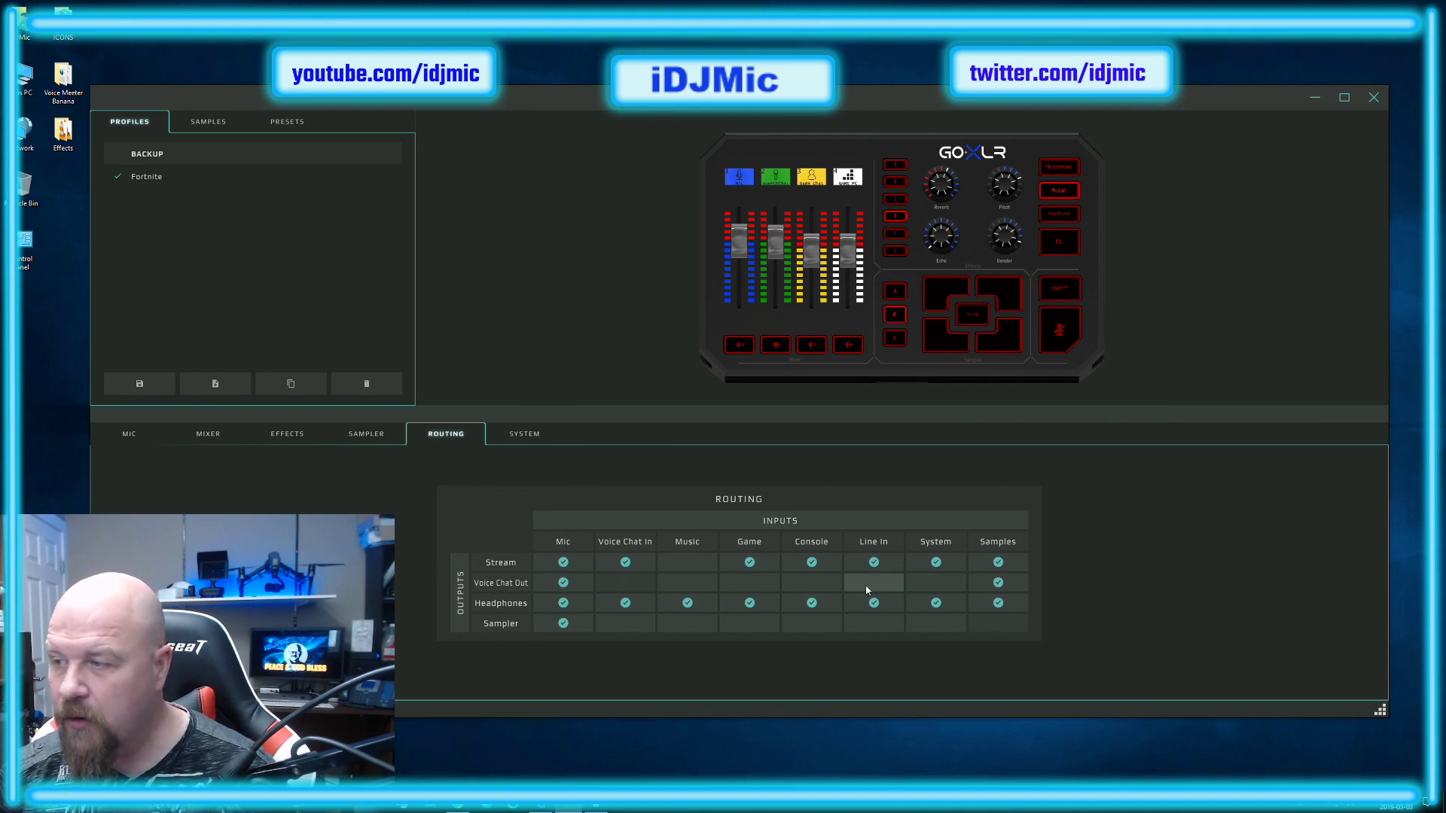
click(931, 626)
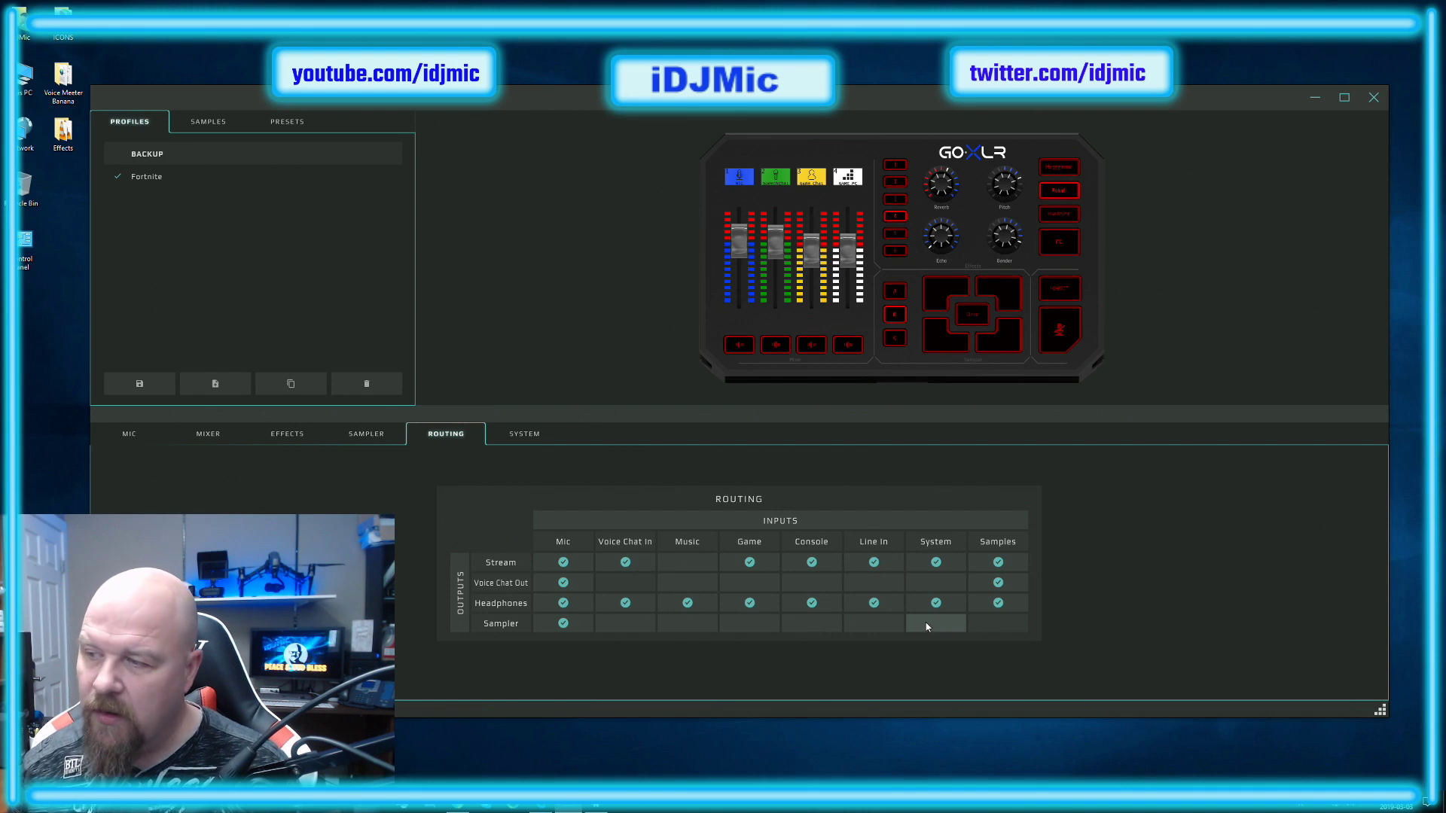
click(927, 625)
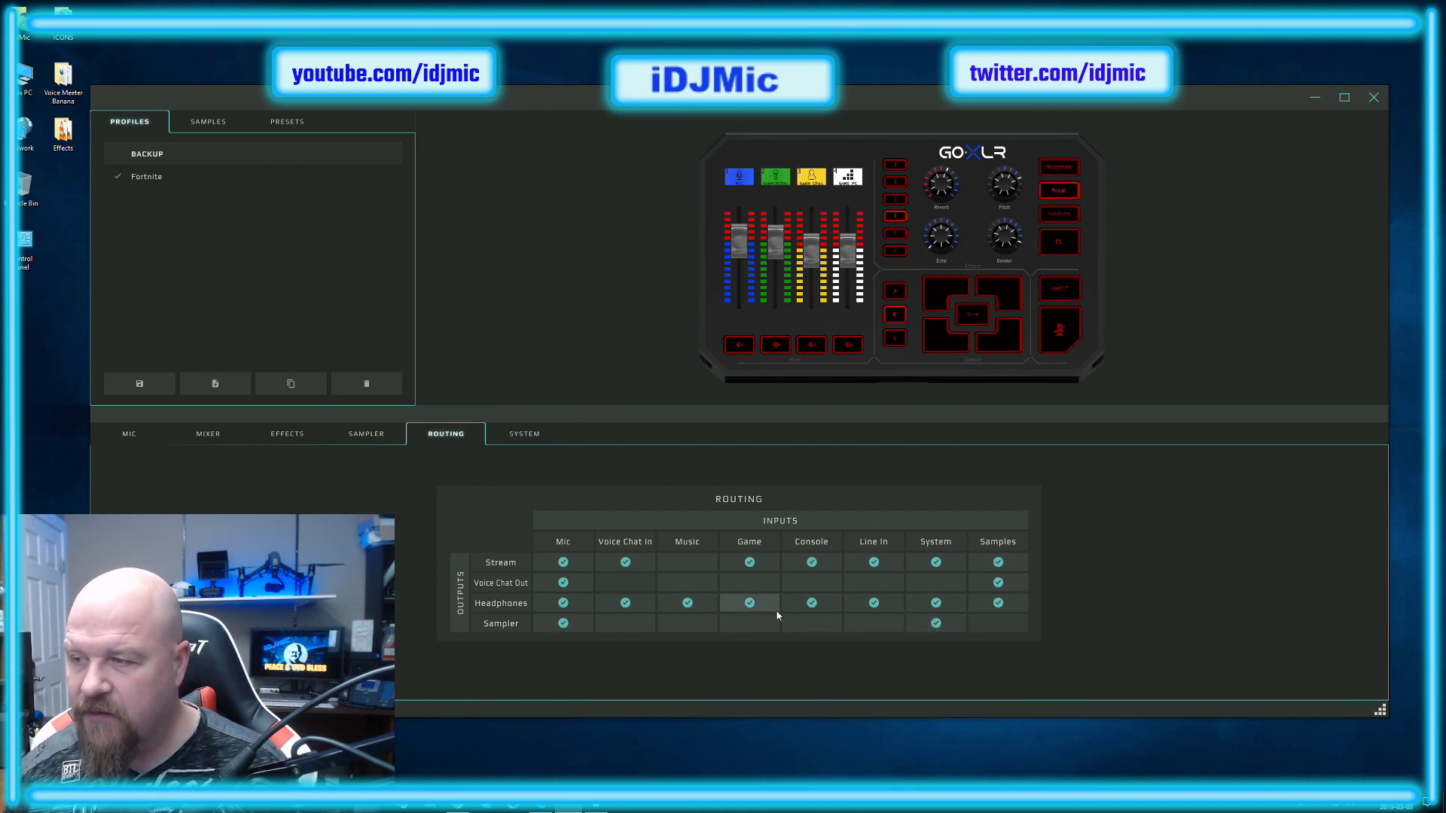
click(912, 625)
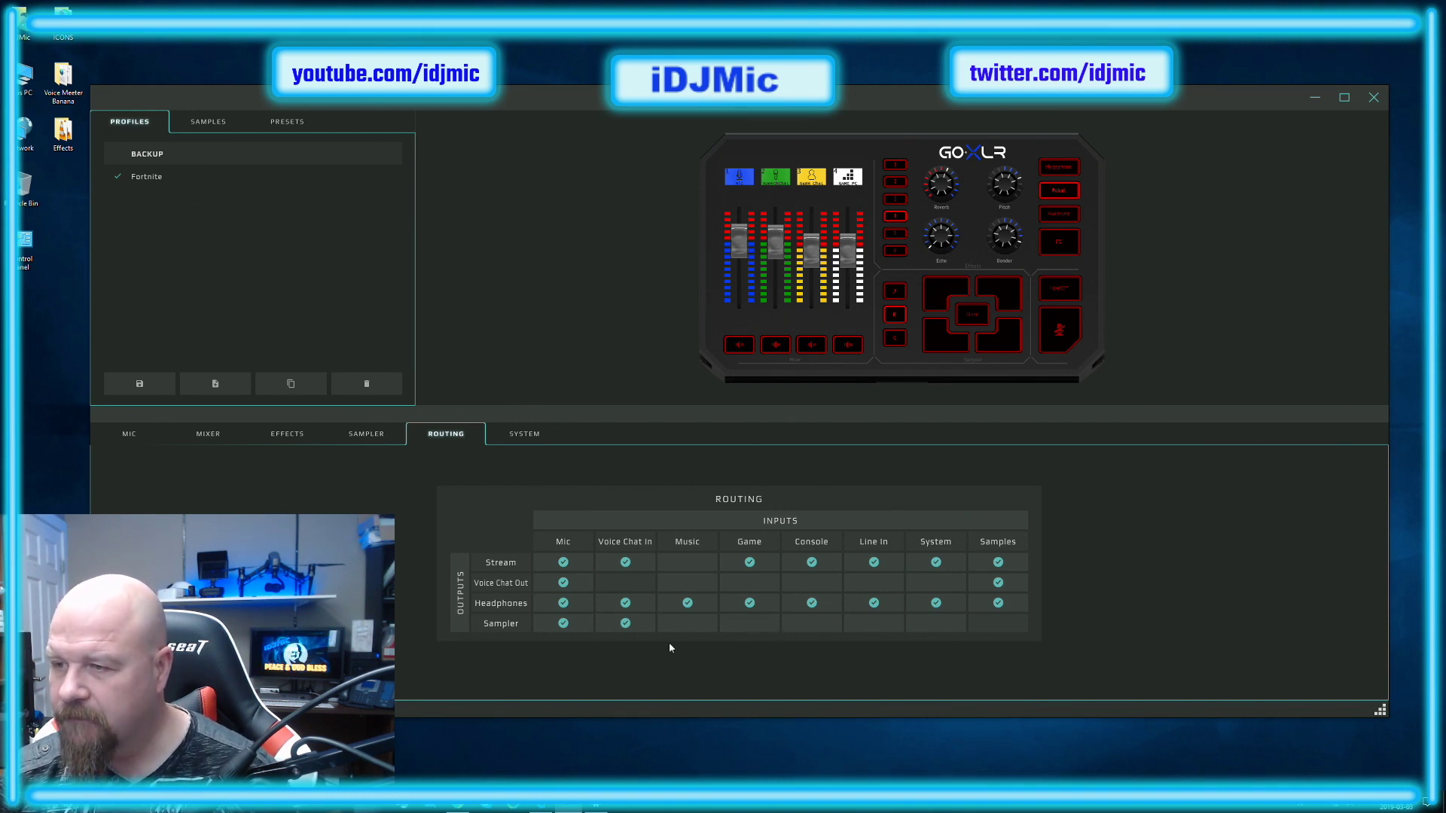
click(646, 623)
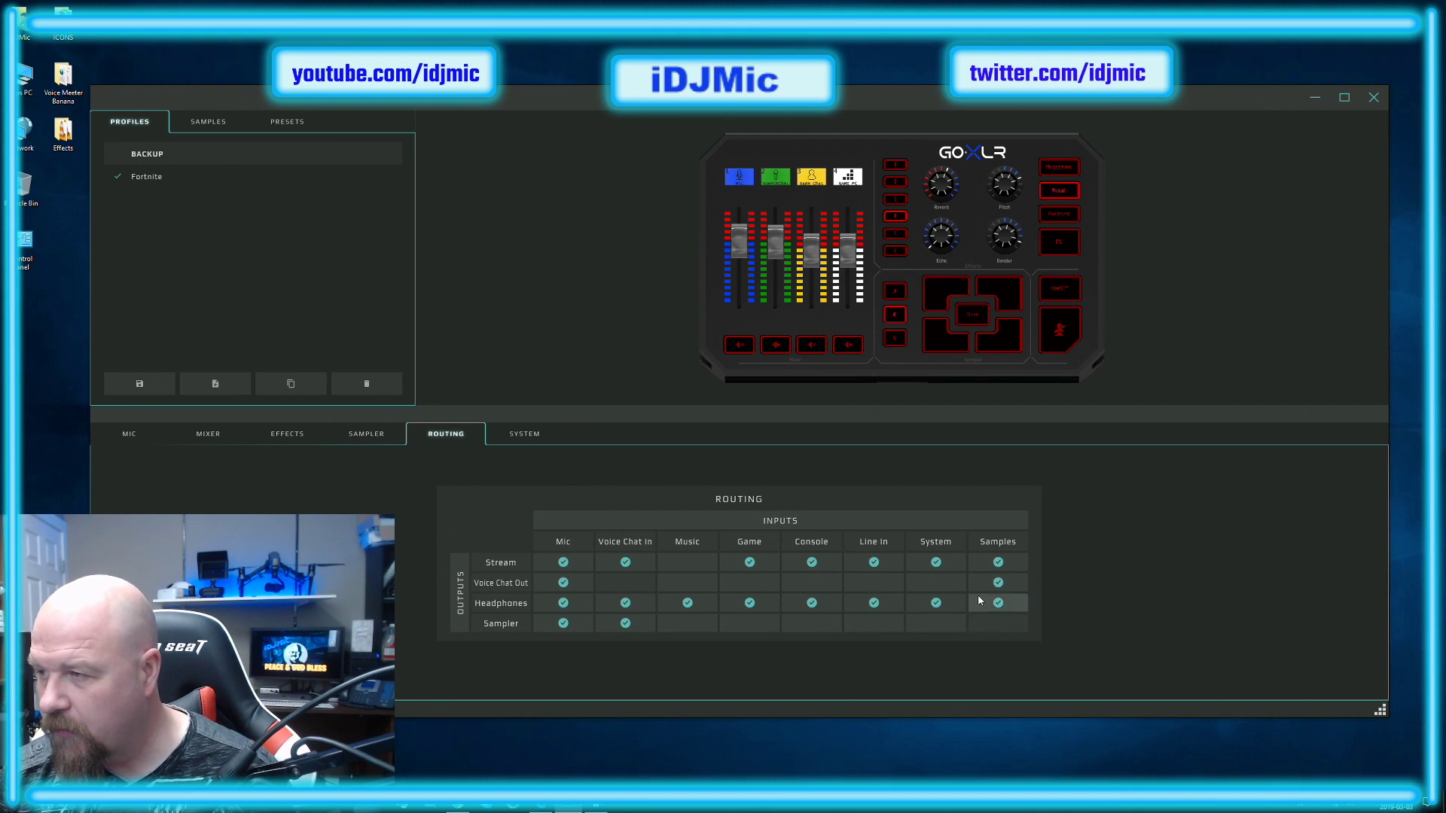
Look through the sampler and effects settings in the GoXLR app and return to the mixer settings
click(355, 432)
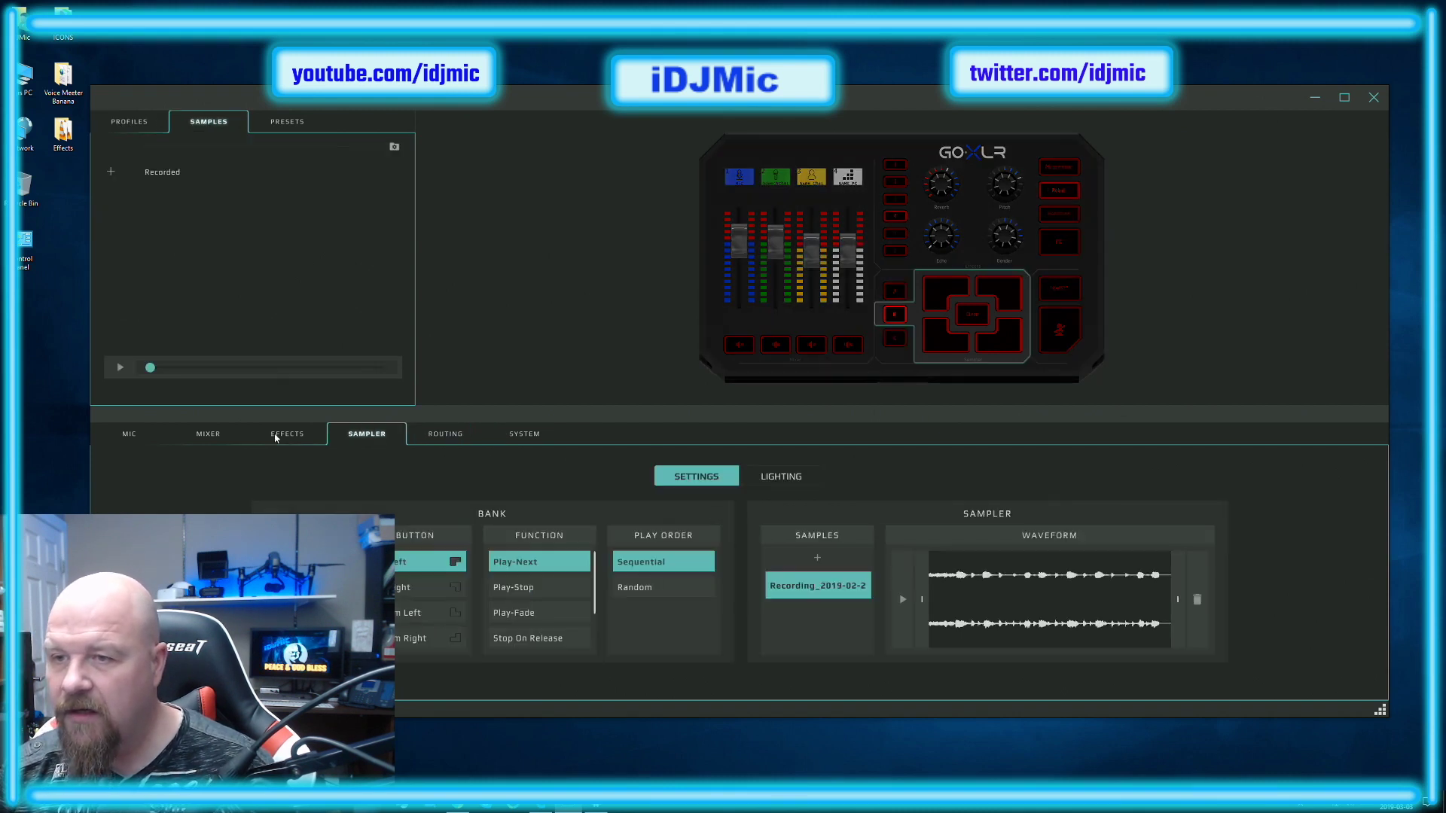
click(284, 434)
click(207, 435)
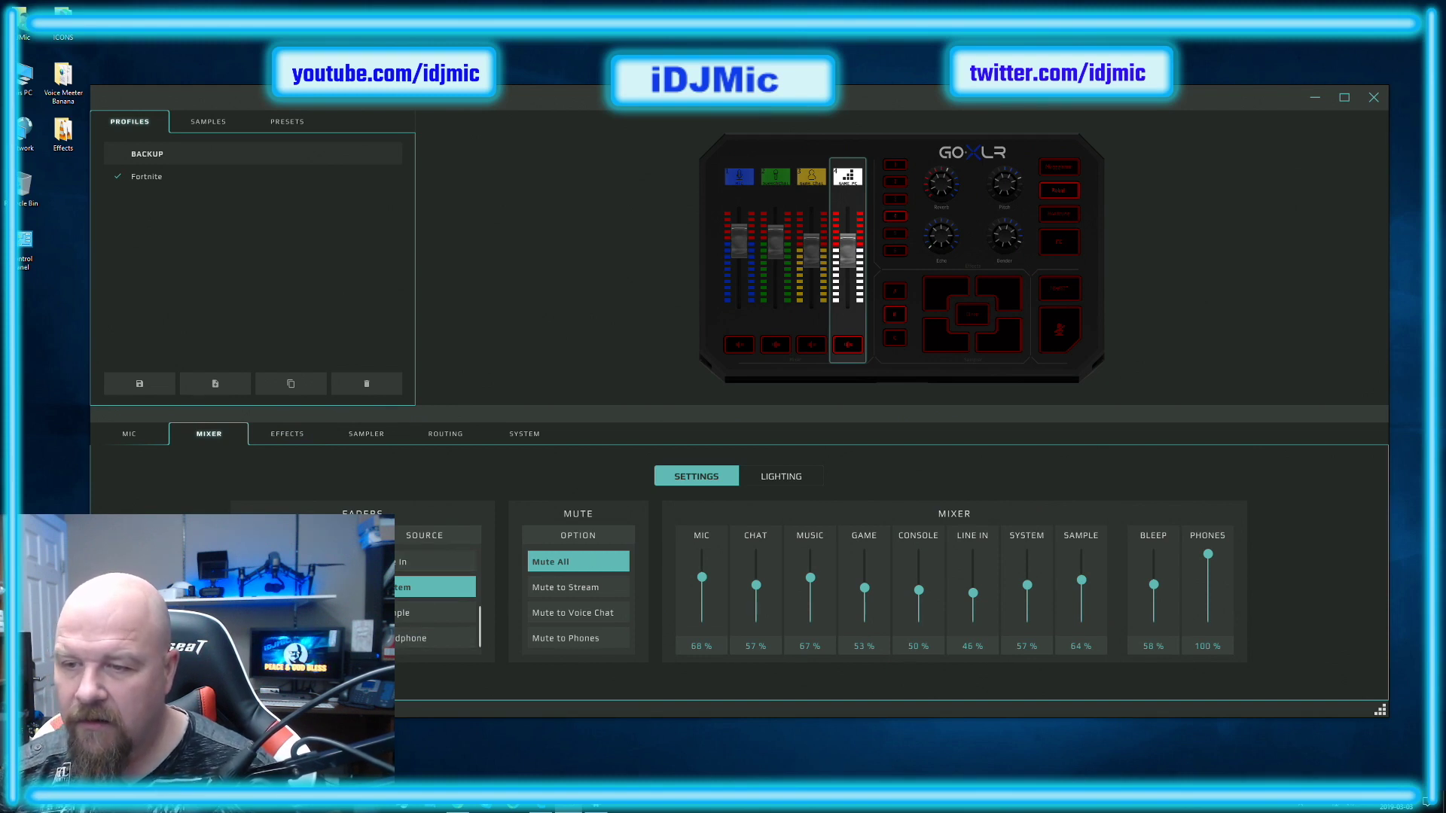
Check the sources assigned to the faders from the first to the fourth, and minimize the GoXLR app
click(313, 561)
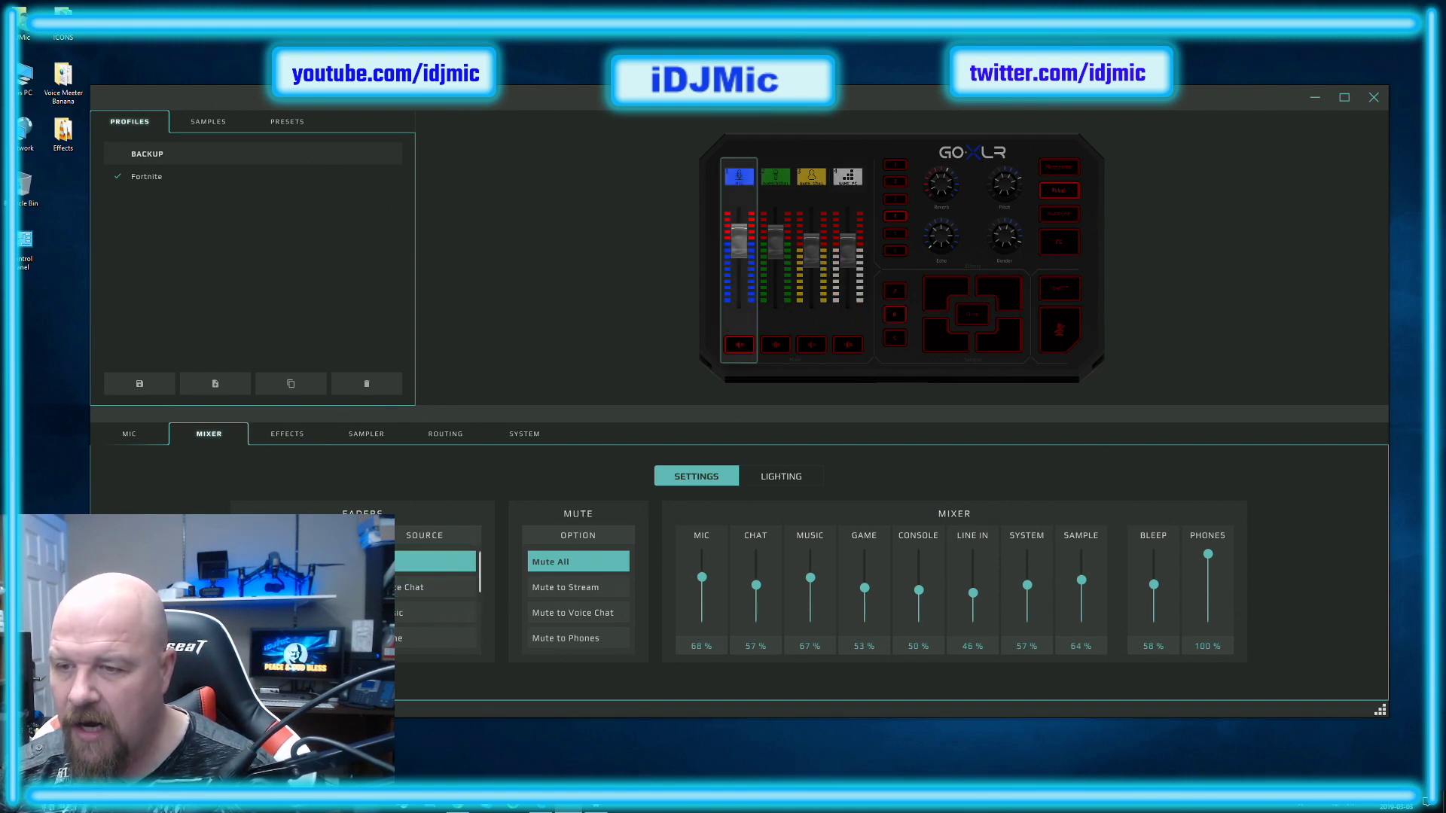
key(Down)
key(Down)
key(Down)
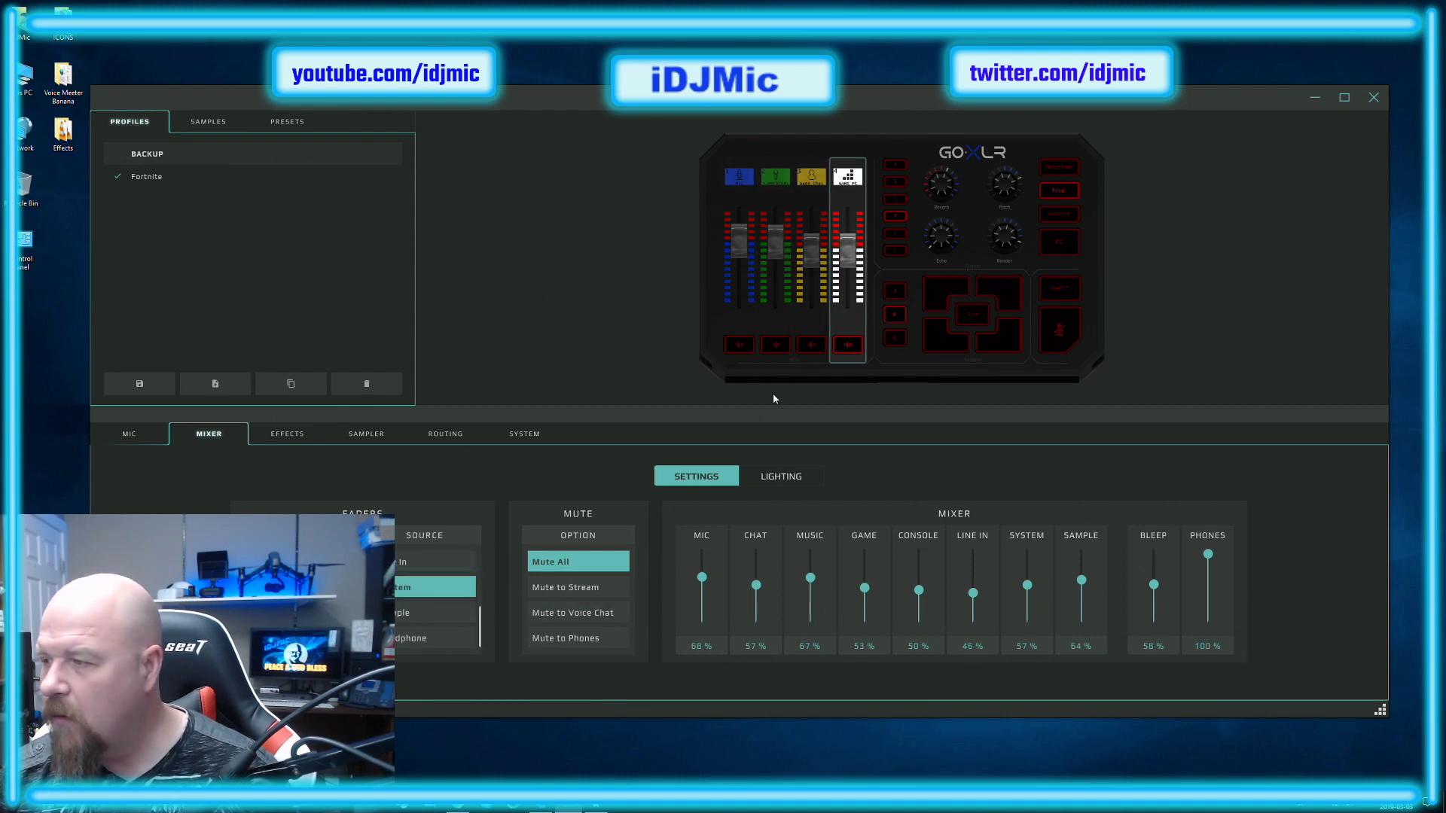
click(1313, 97)
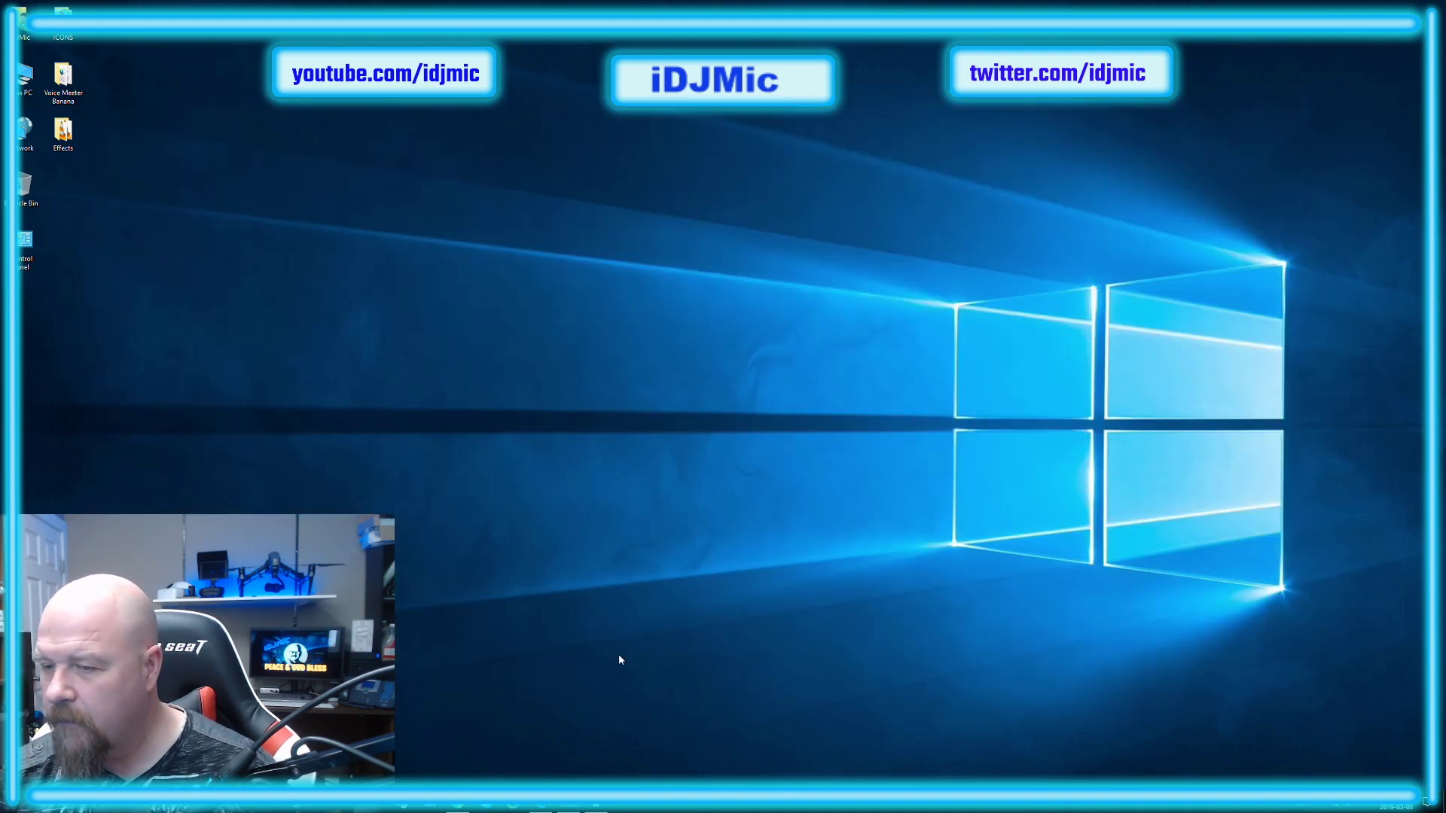
On the PC running Streamlabs OBS, open the Windows Sound settings and check the available output devices, keeping the current selection
mouse_move(595, 808)
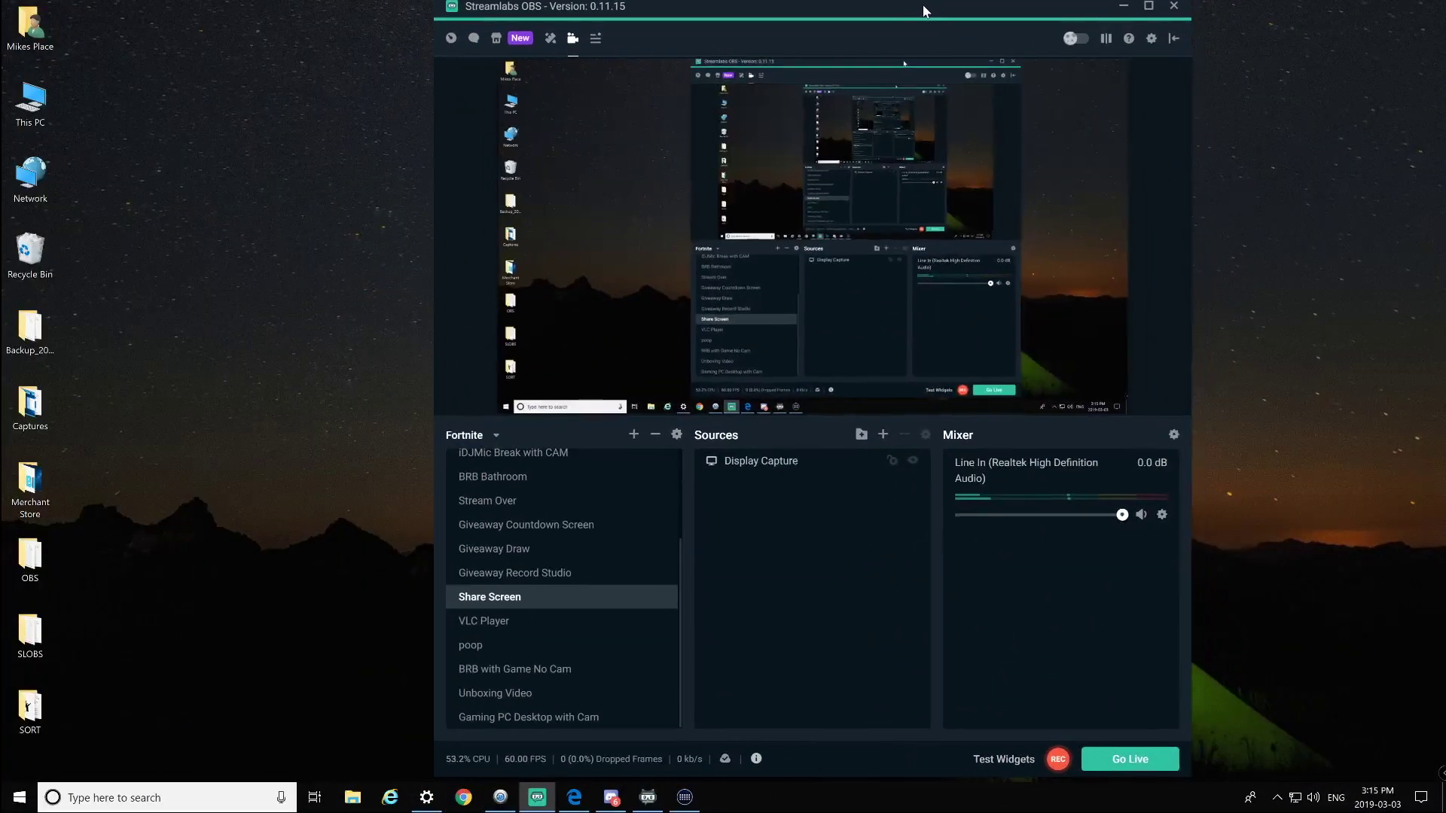
drag(925, 10, 917, 15)
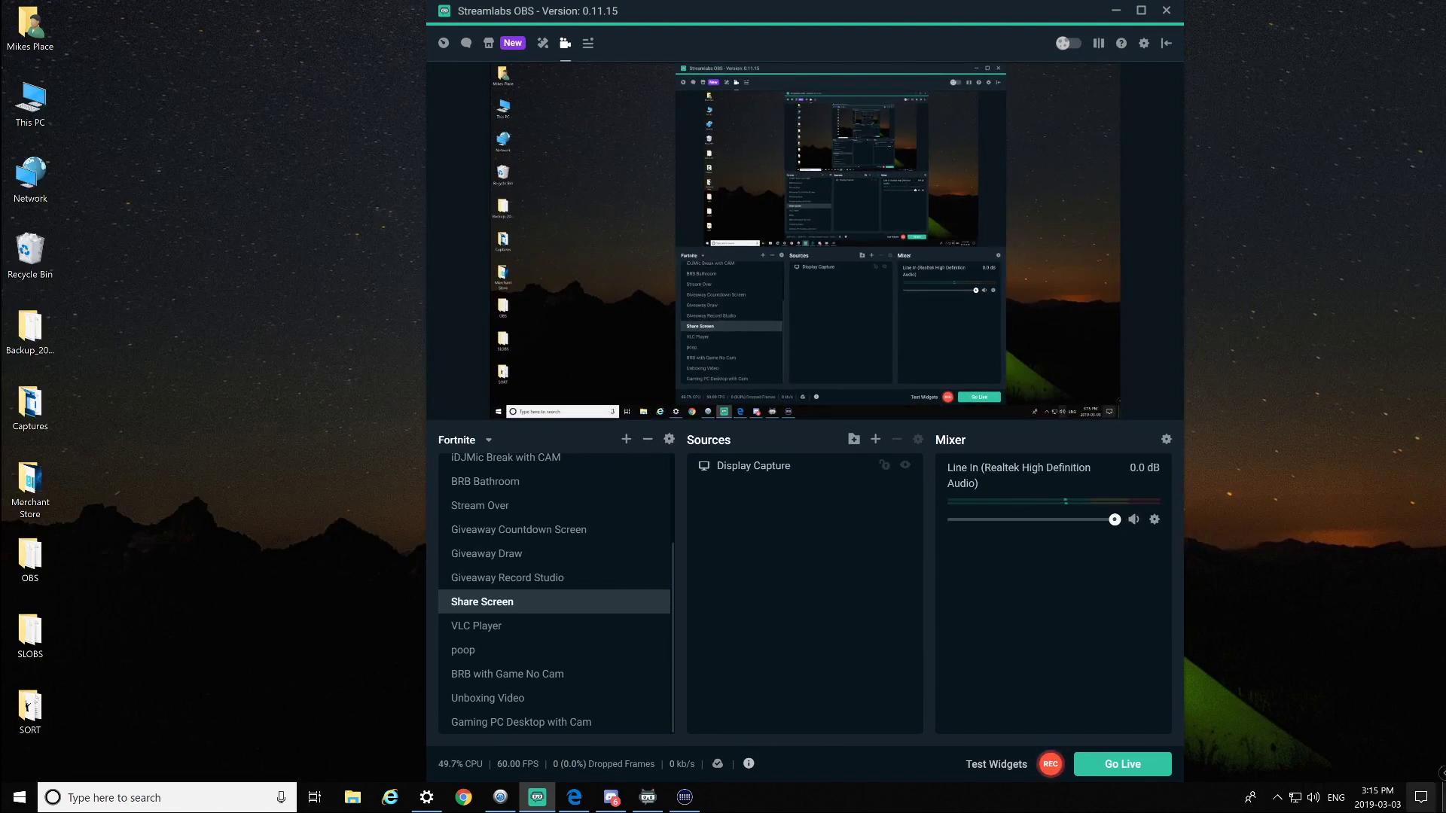
right_click(1312, 797)
click(1310, 695)
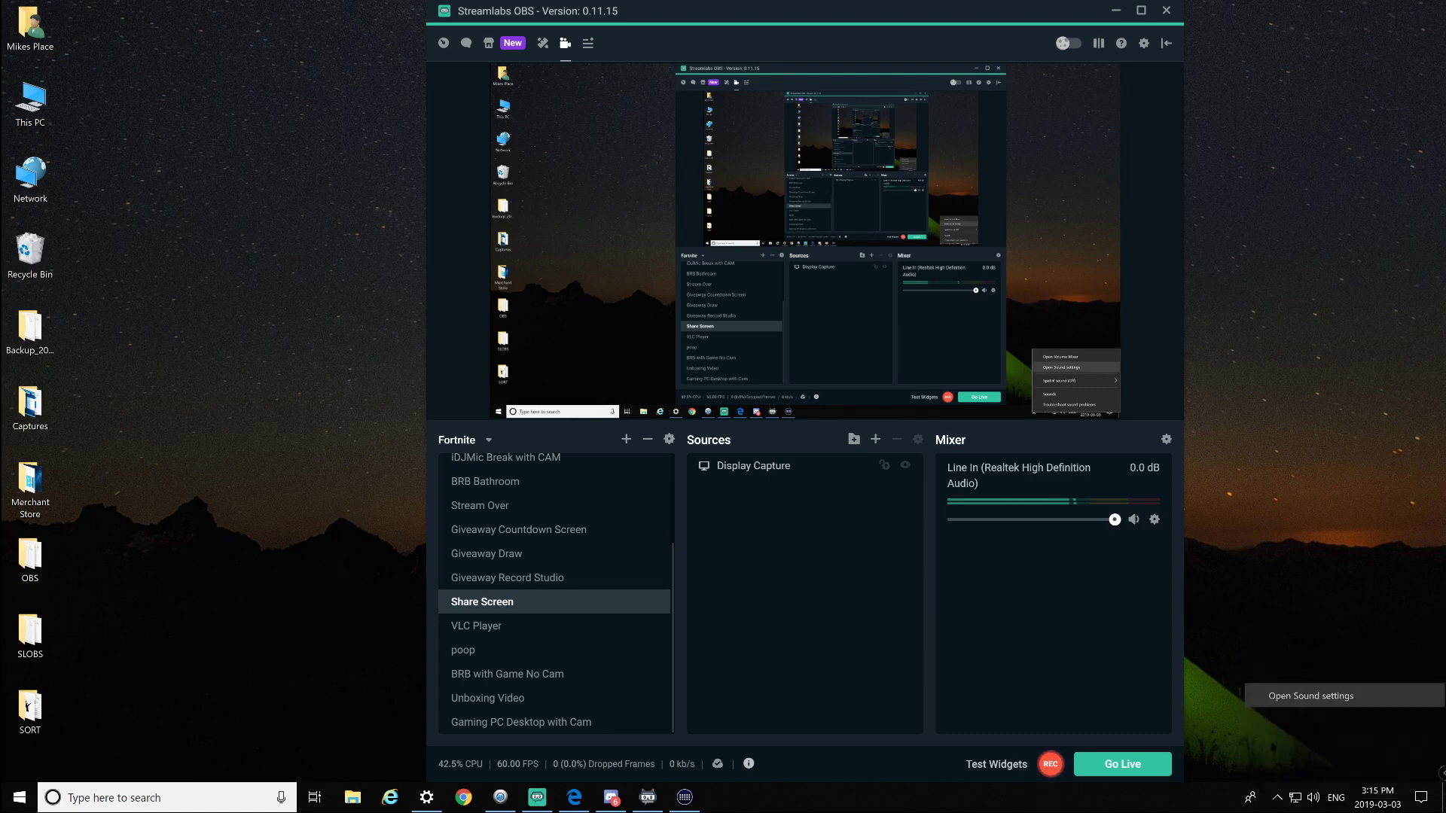
click(809, 134)
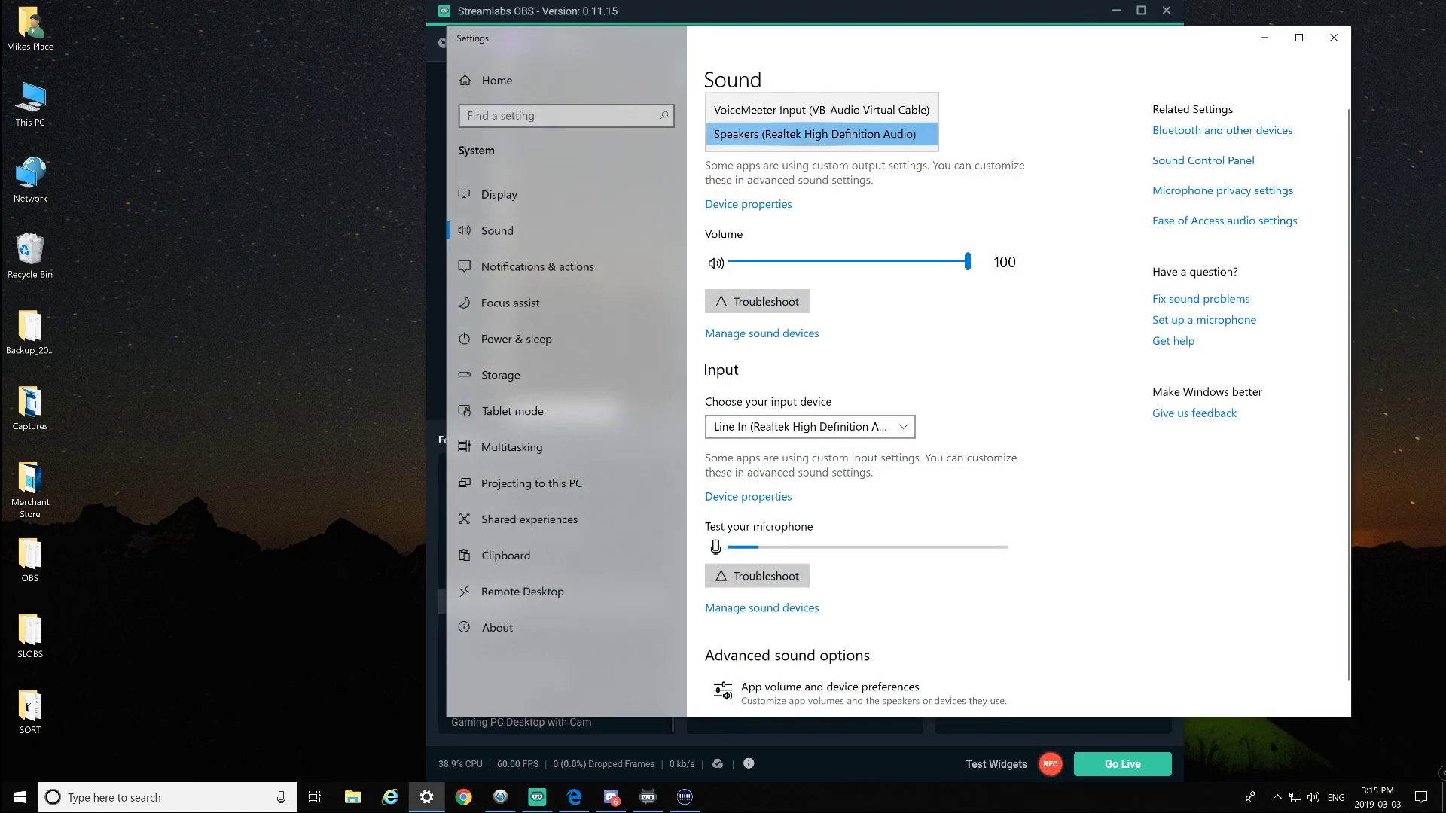
key(Escape)
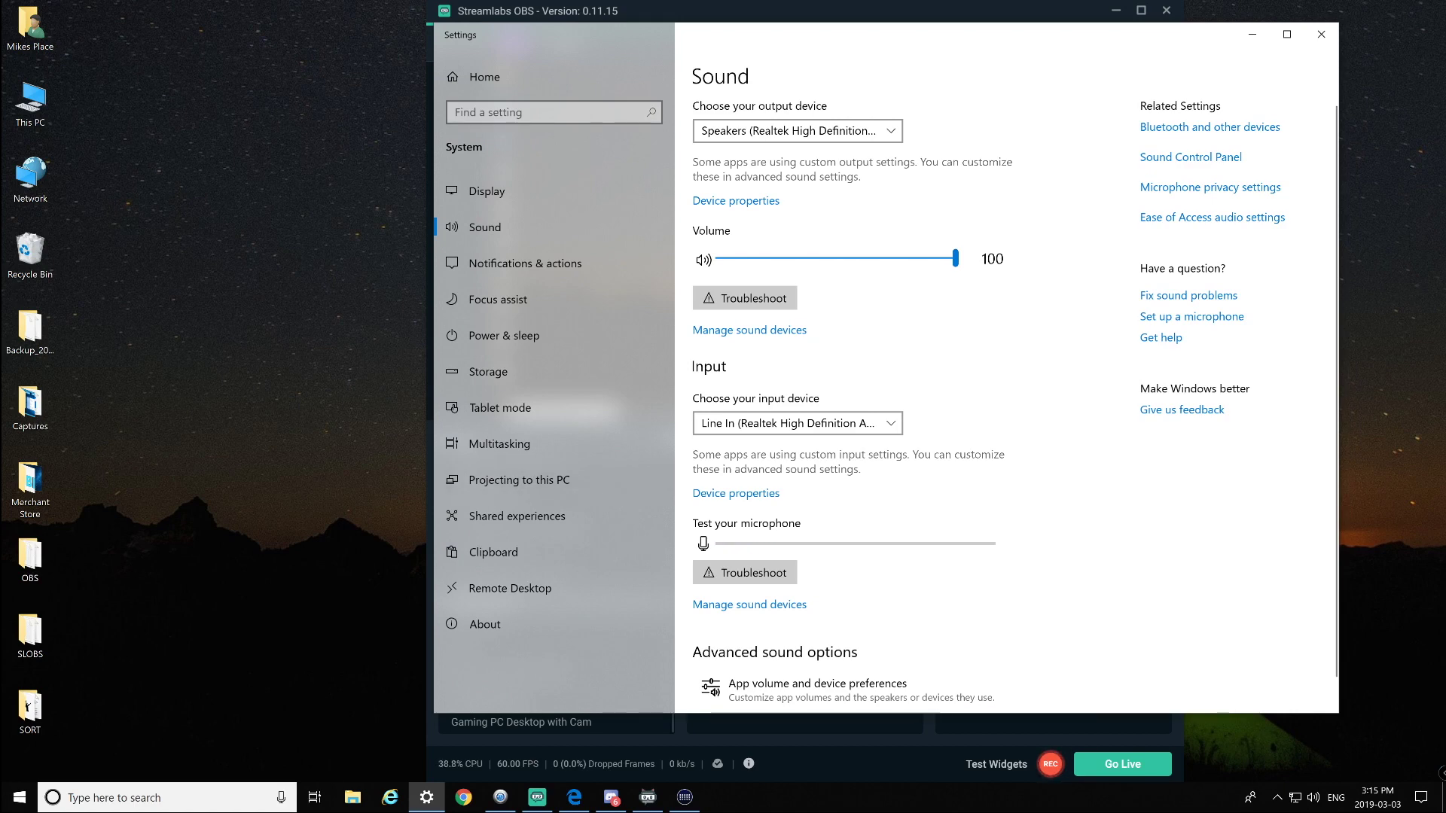
Switch to Microsoft Edge and bring up the Amazon listing for the Golvery Ground Loop Noise Isolator
mouse_move(573, 797)
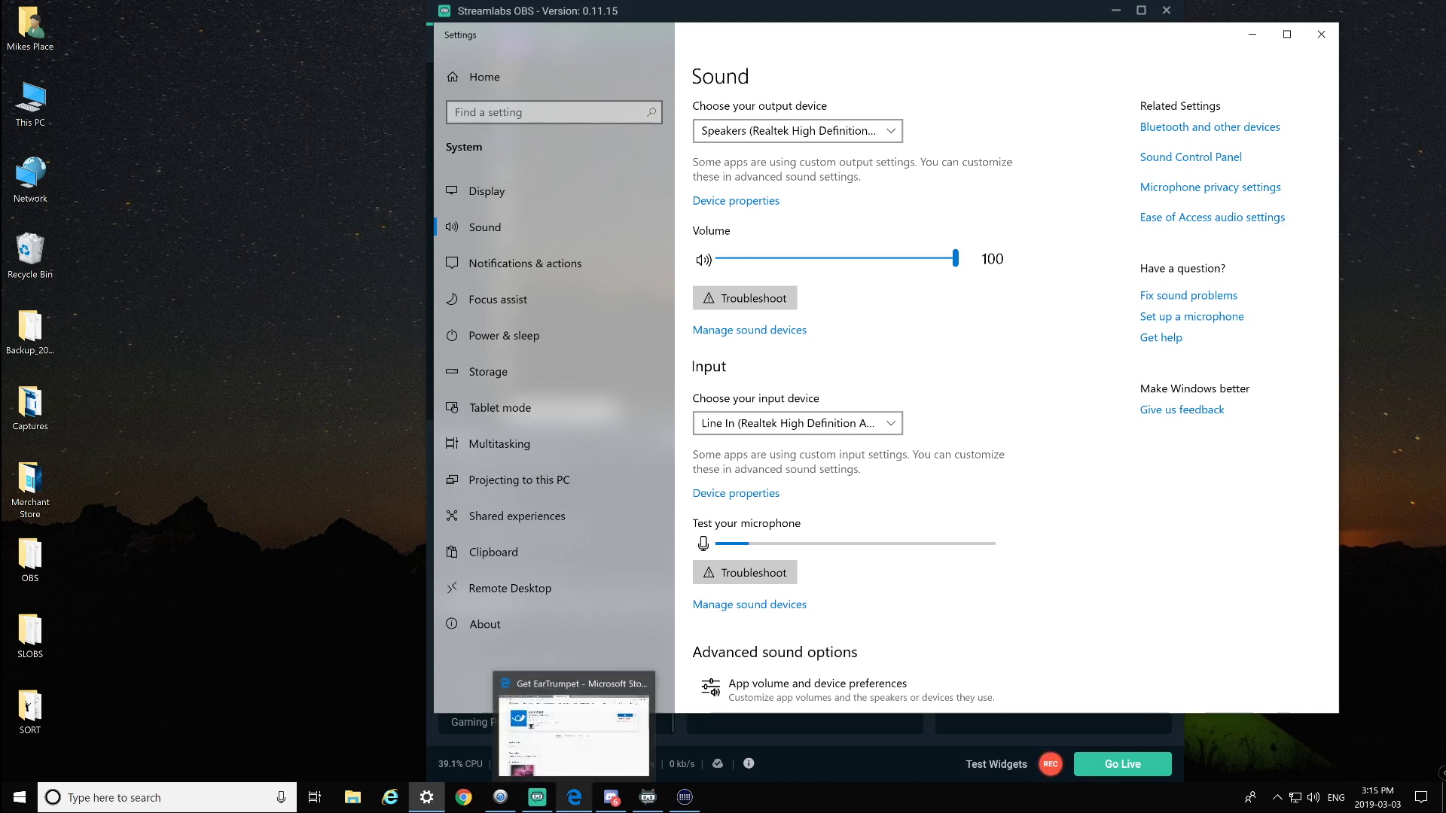
click(531, 725)
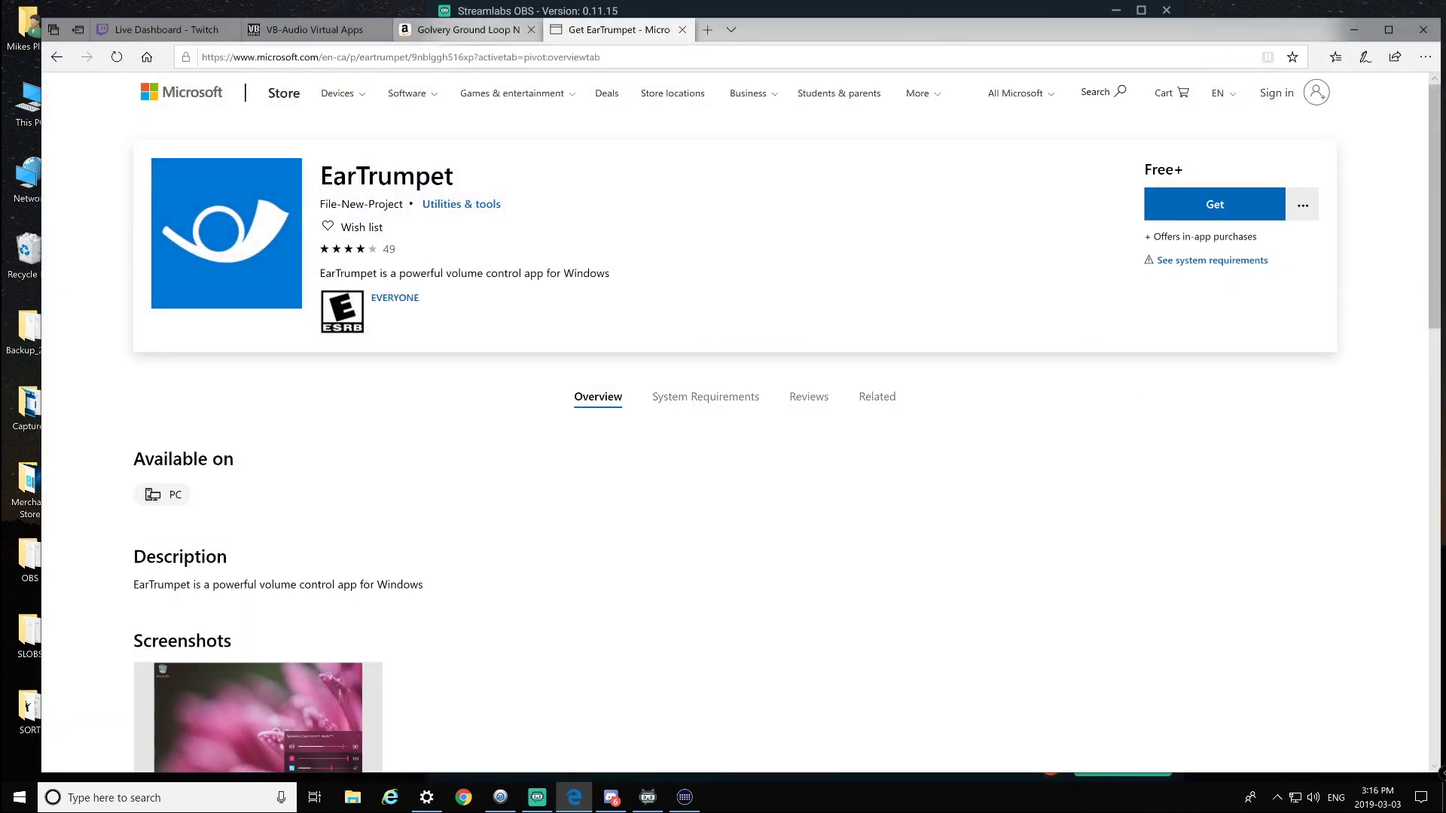
mouse_move(467, 30)
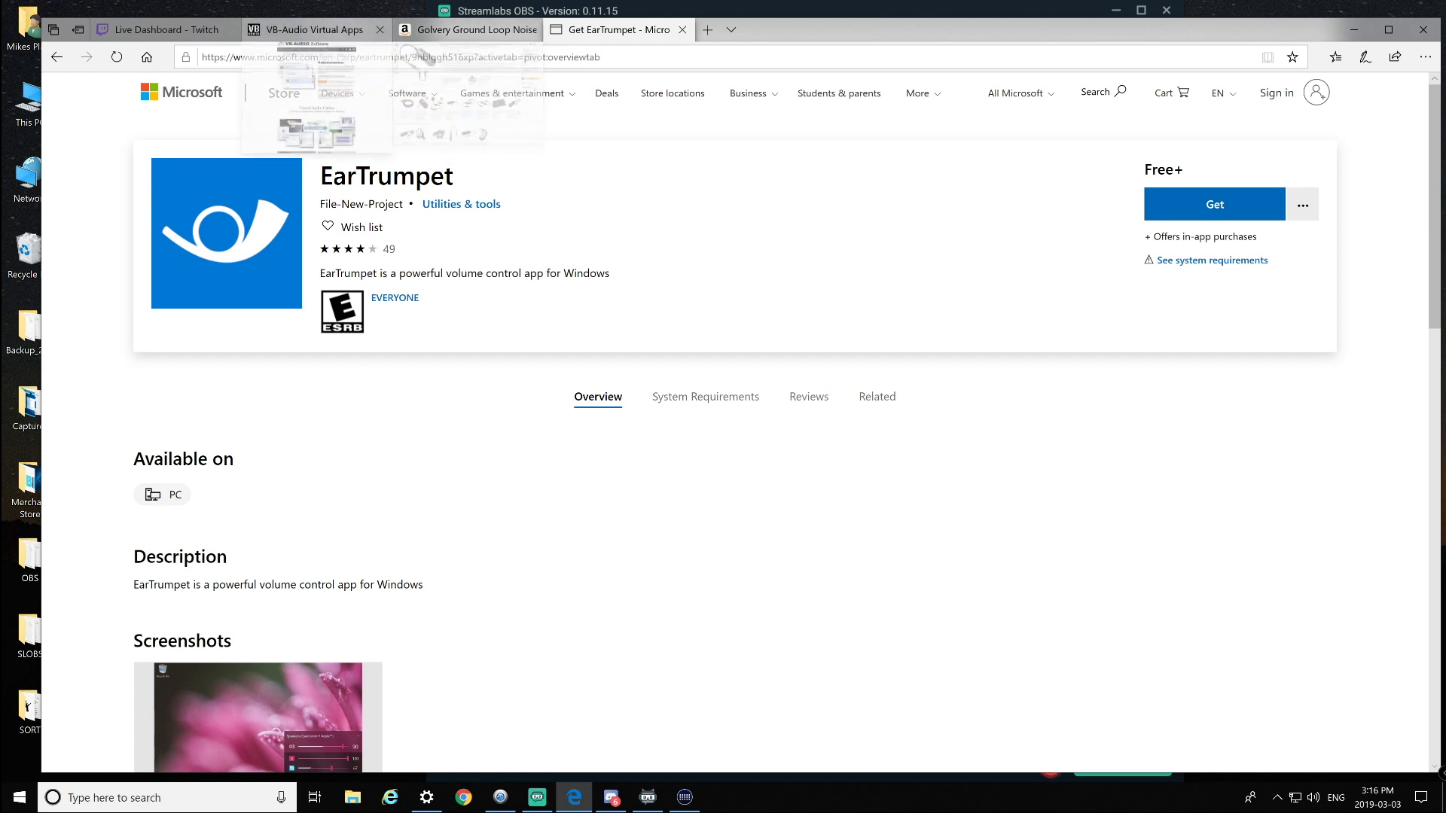
click(466, 30)
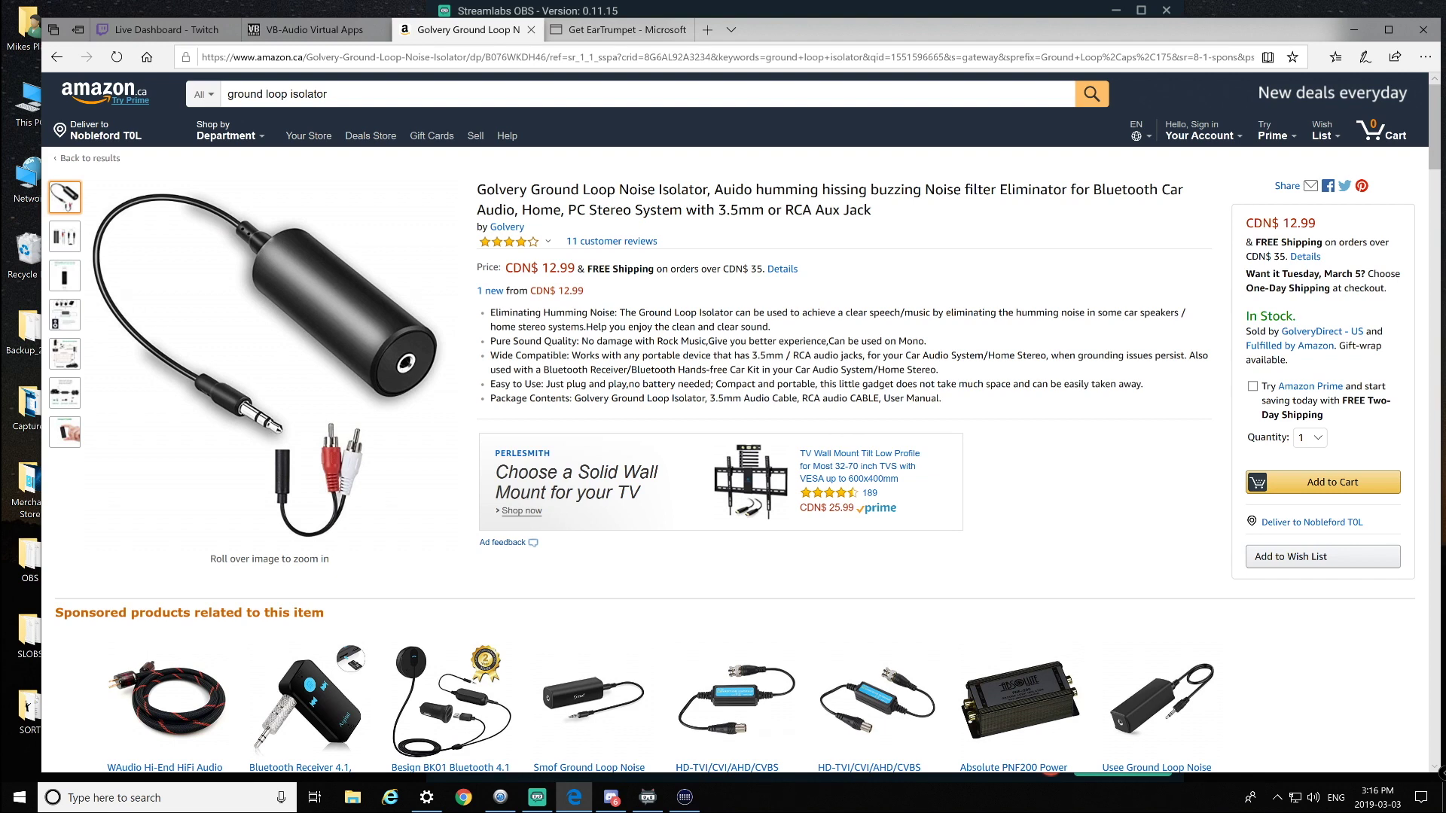
Highlight parts of the Golvery isolator's product title and the whole title on the Amazon page, and clear the selection
drag(610, 210, 887, 189)
click(887, 189)
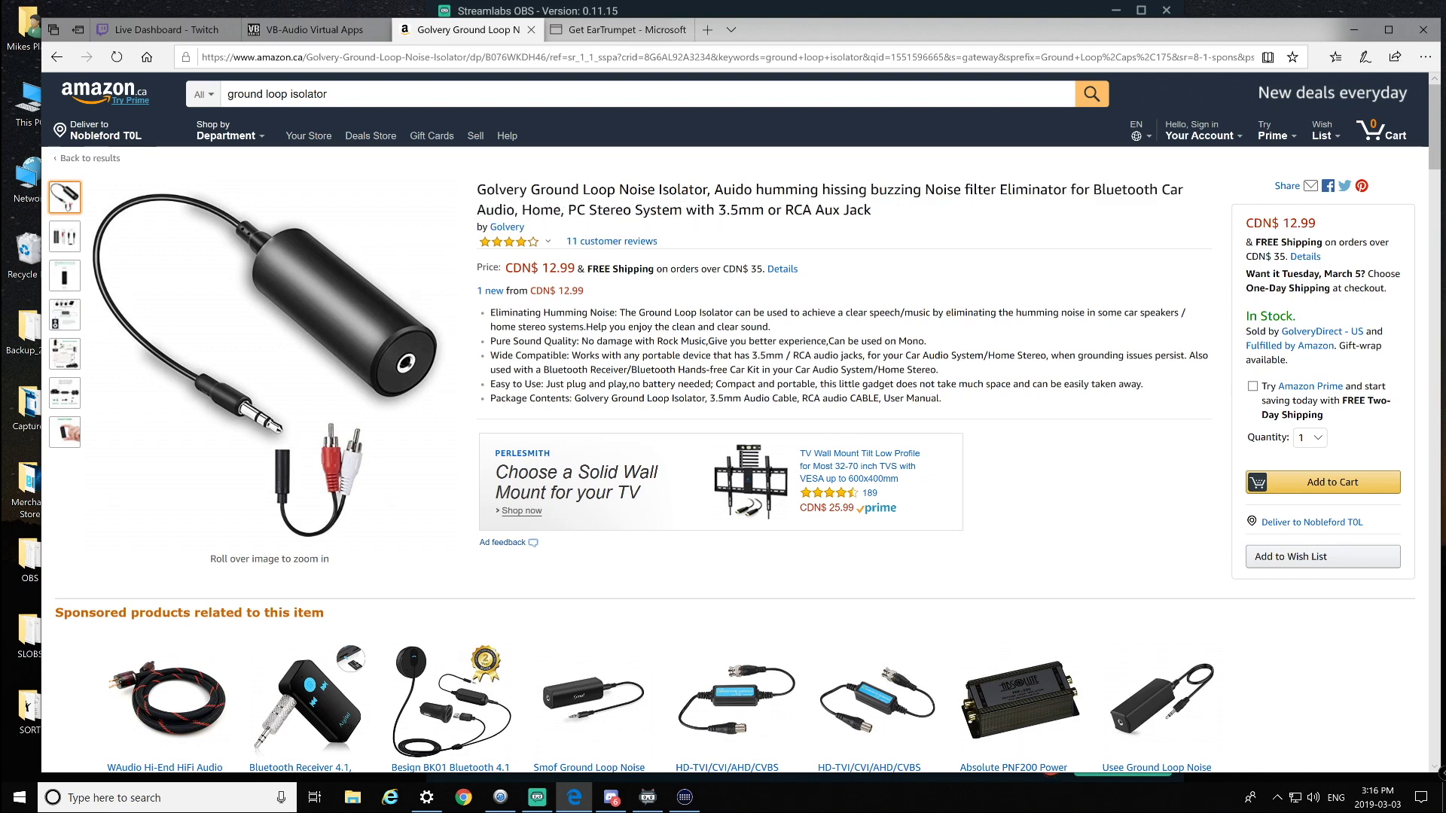
drag(723, 189, 999, 189)
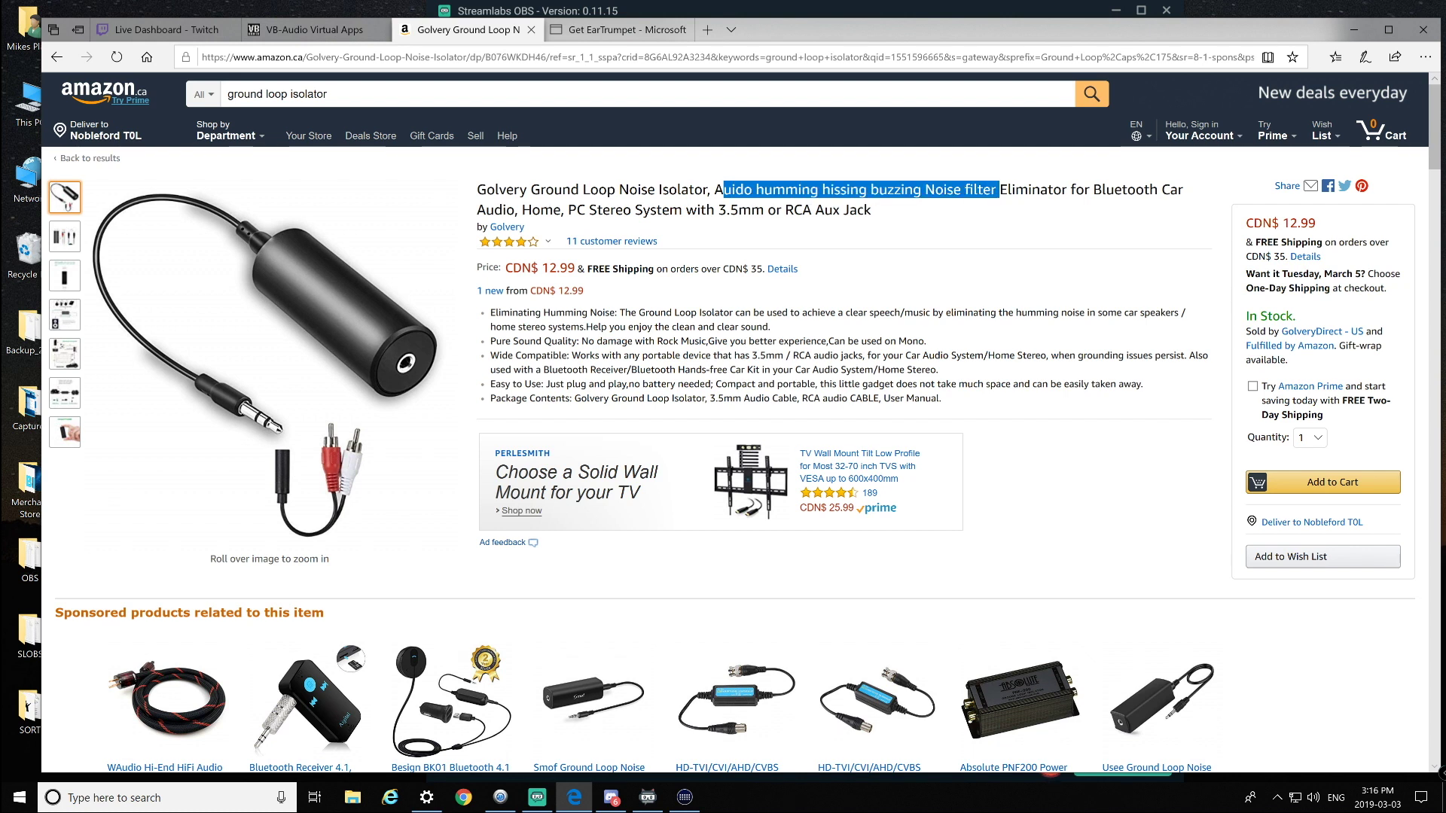
click(999, 189)
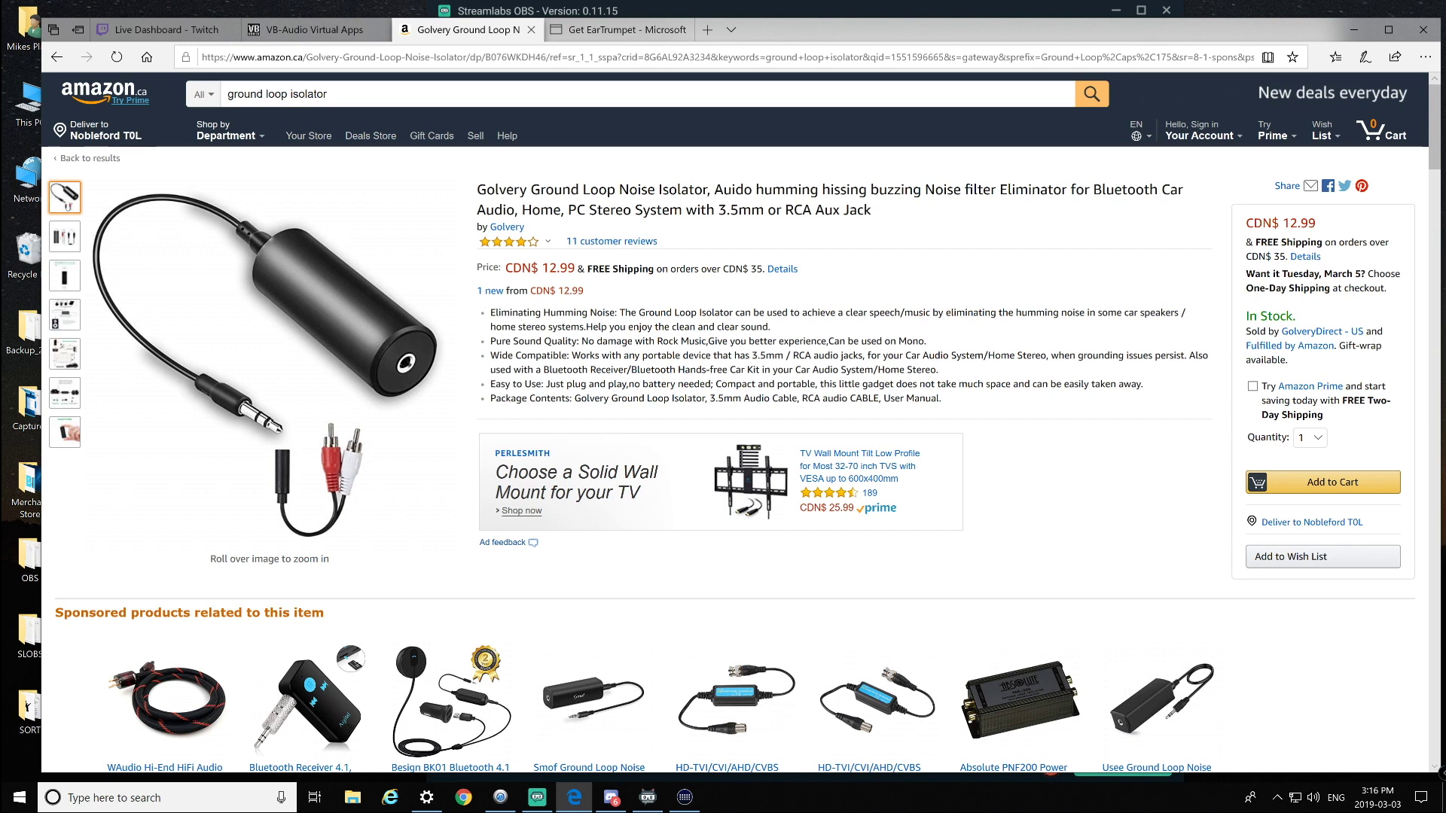
drag(457, 185, 615, 189)
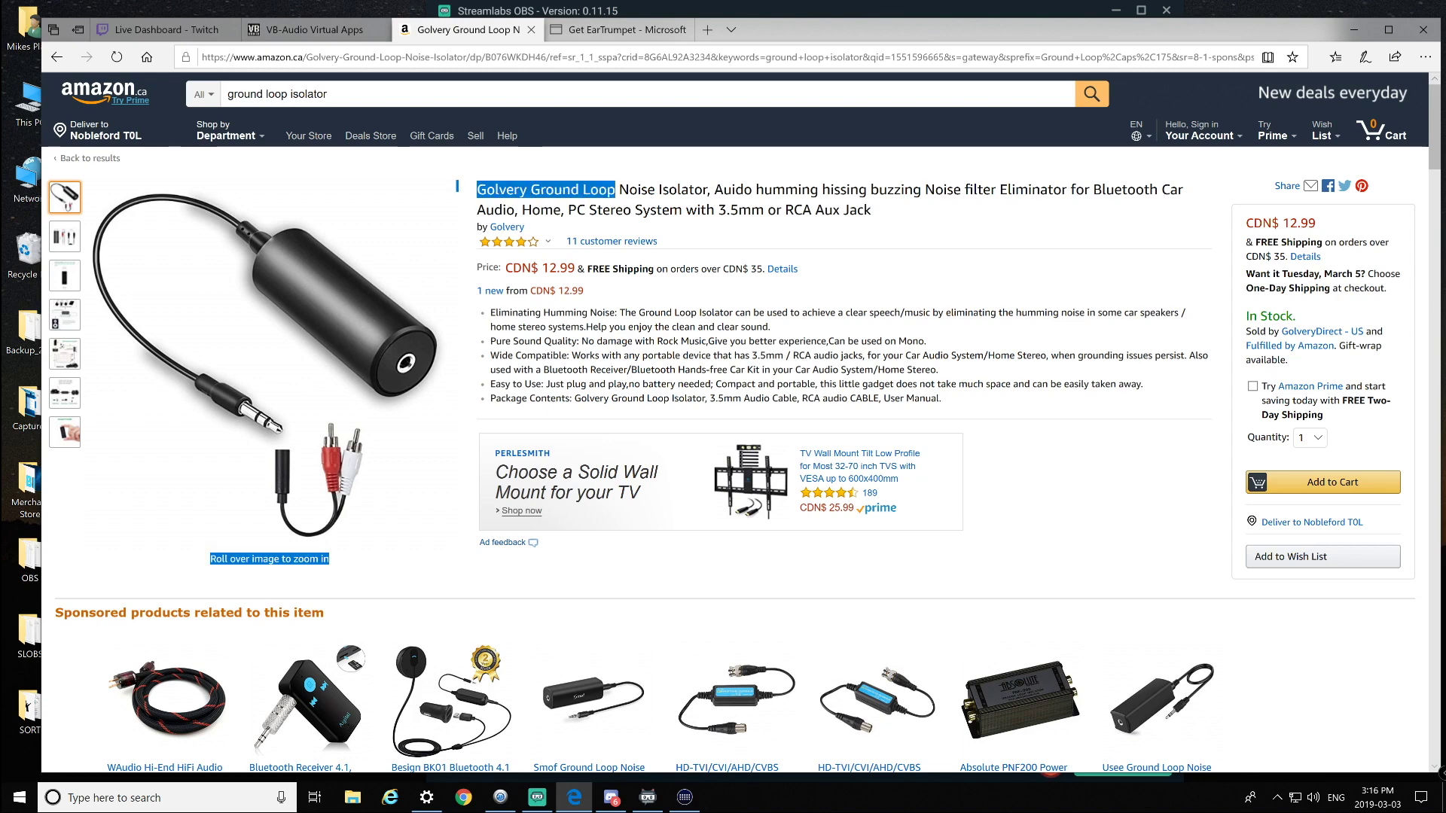
click(457, 185)
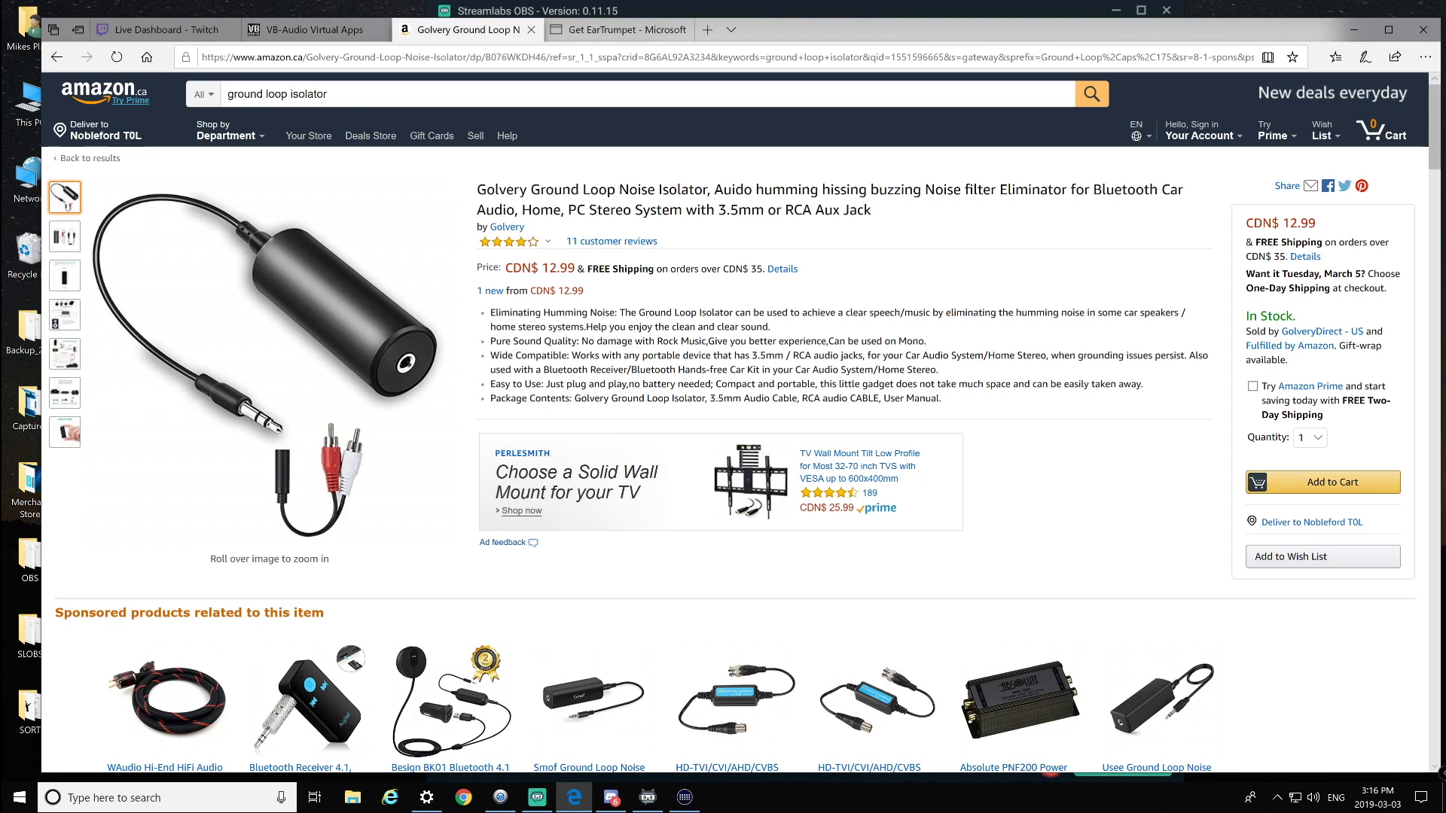
drag(875, 210, 495, 190)
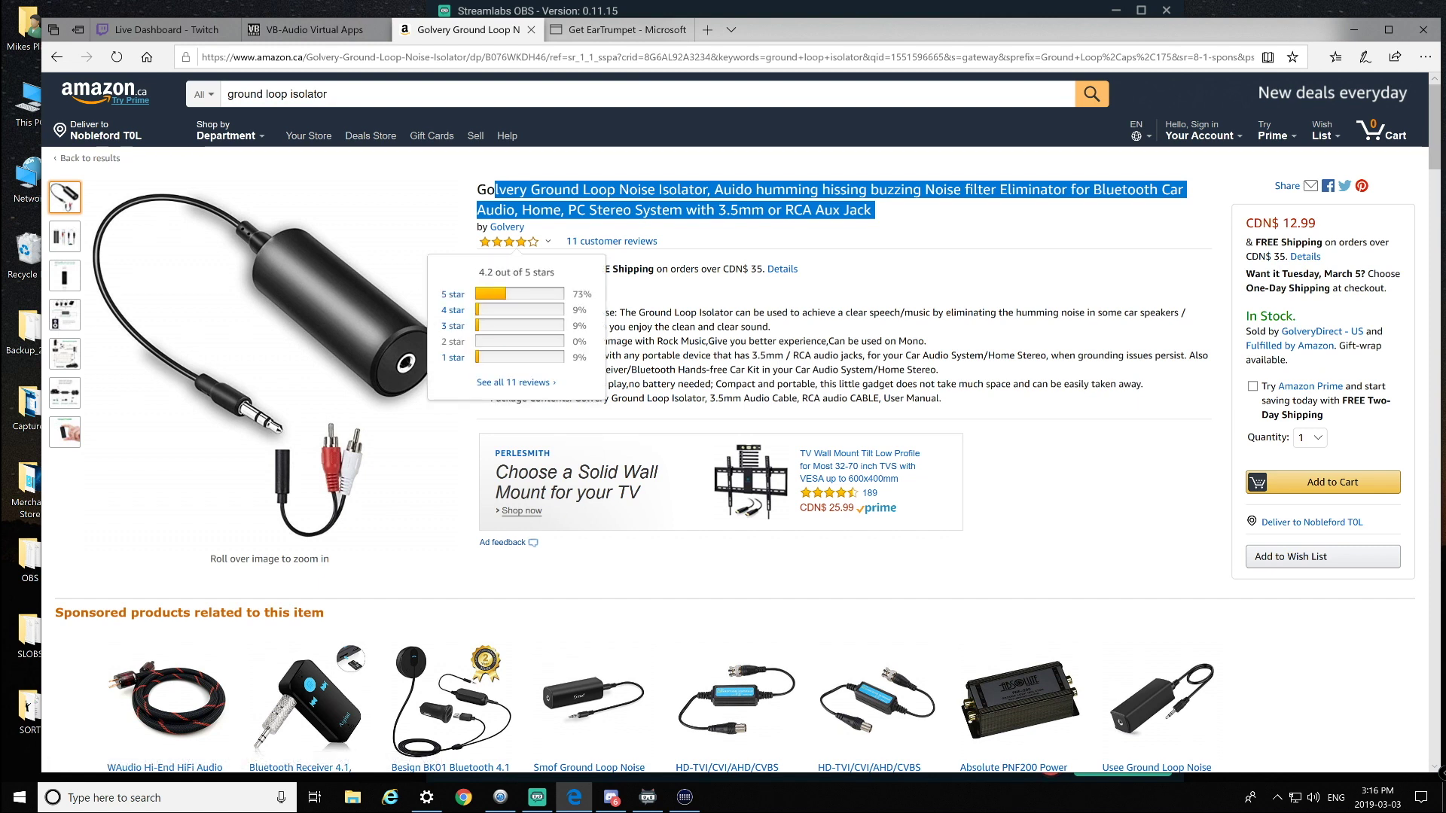
click(514, 242)
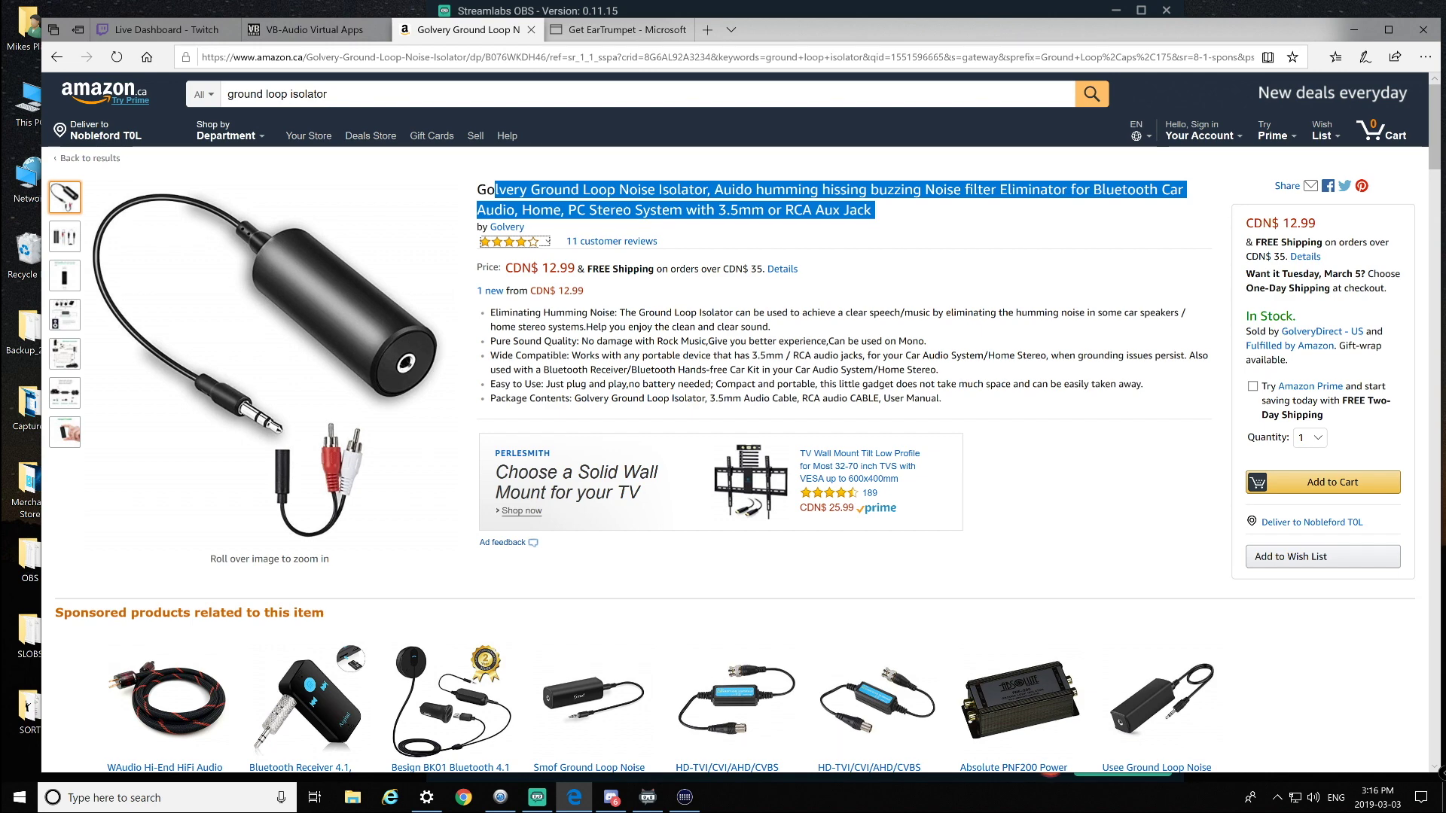
click(873, 210)
drag(873, 211, 459, 192)
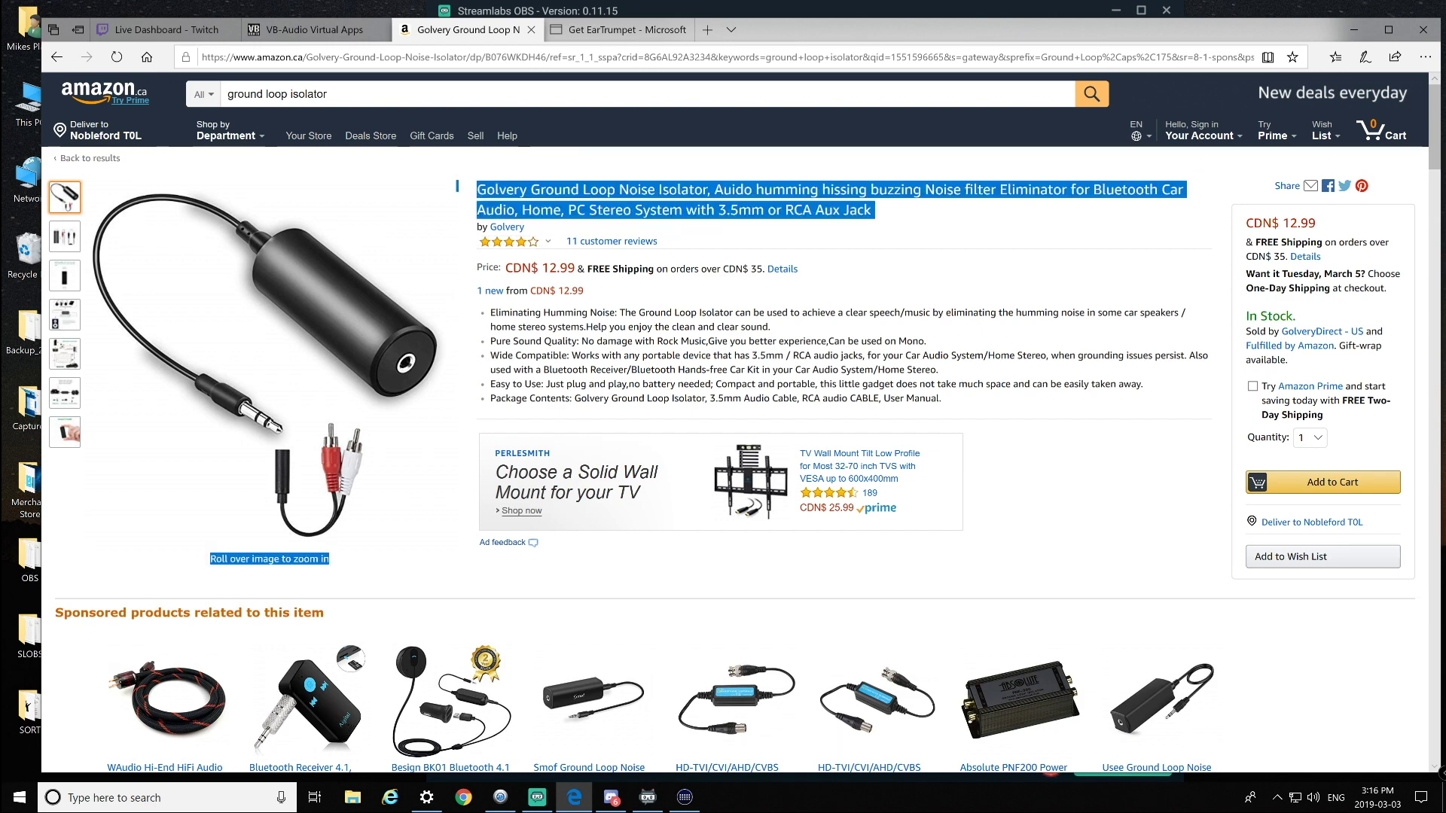
click(460, 192)
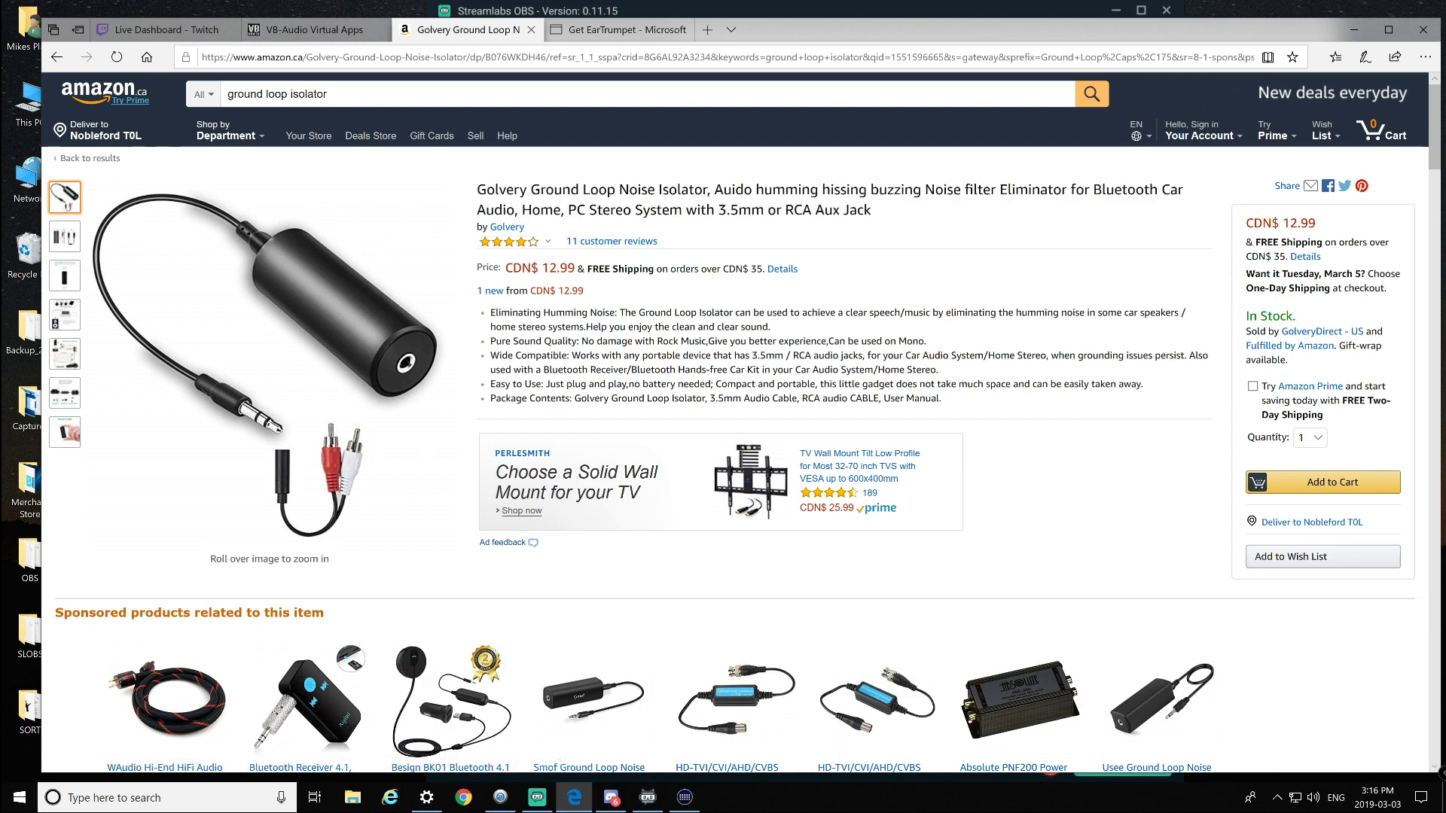
drag(875, 211, 457, 185)
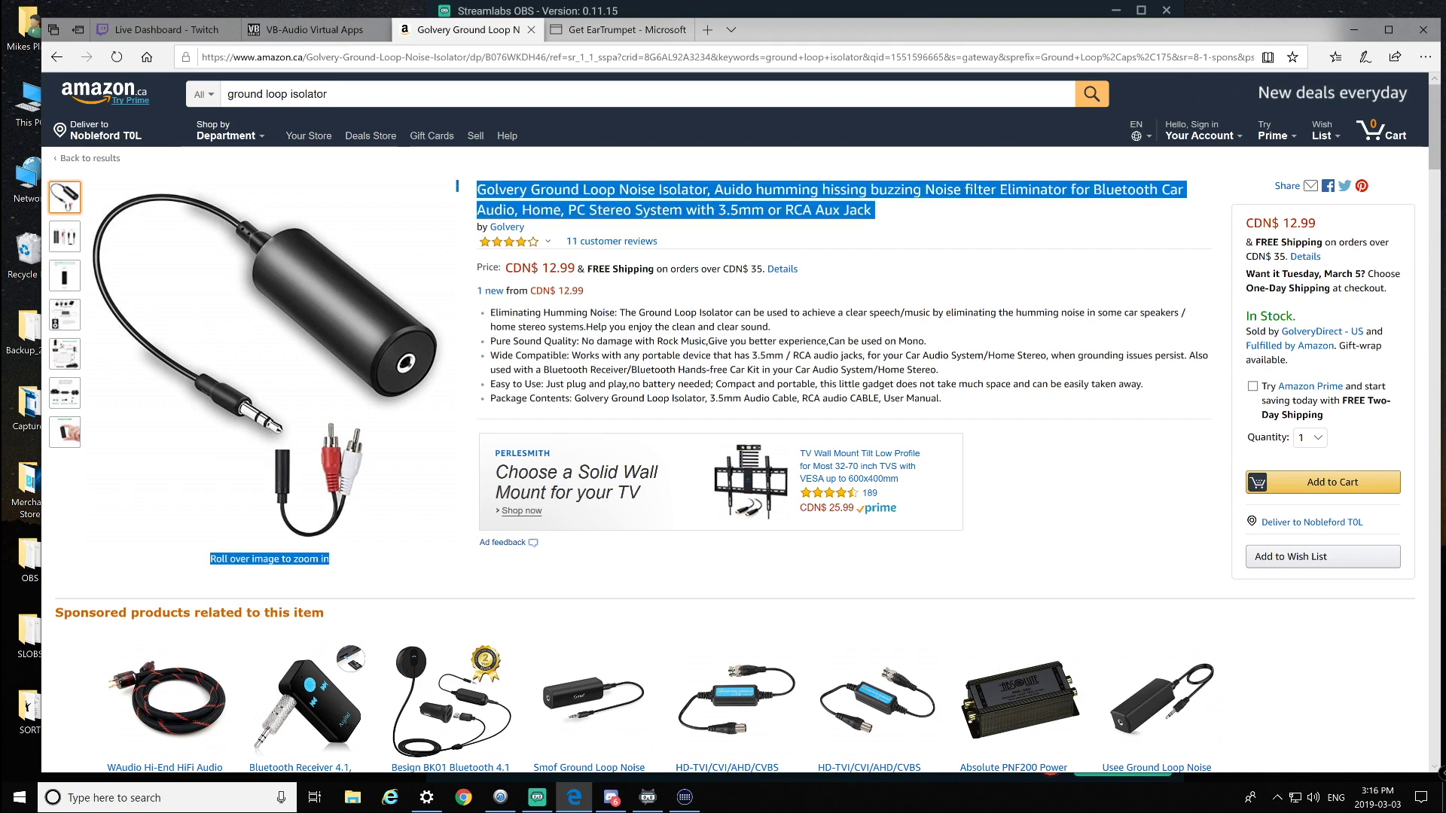
click(457, 186)
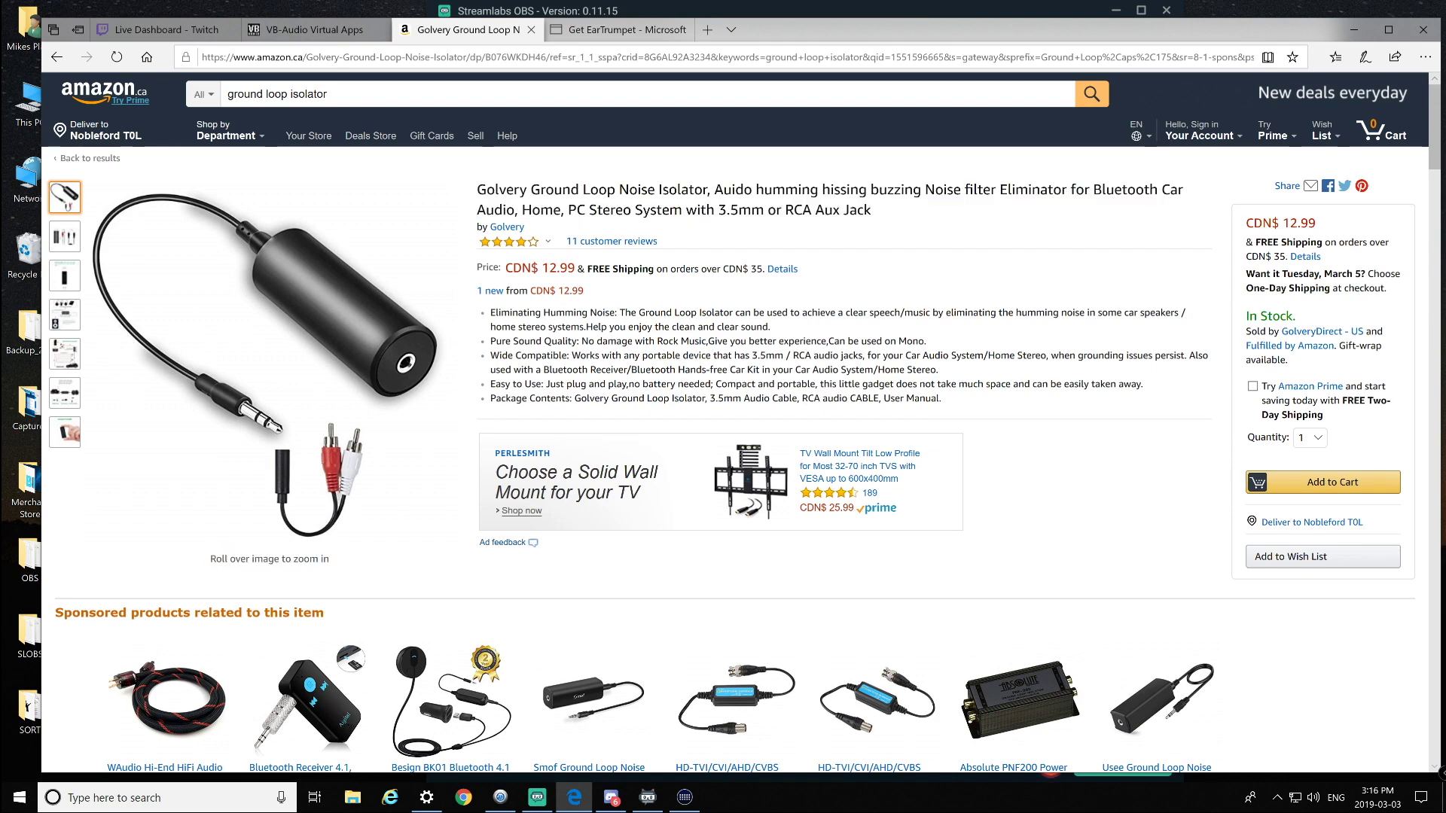
View the EarTrumpet store page and the VB-CABLE Virtual Audio Device page, and minimize the browser
click(617, 29)
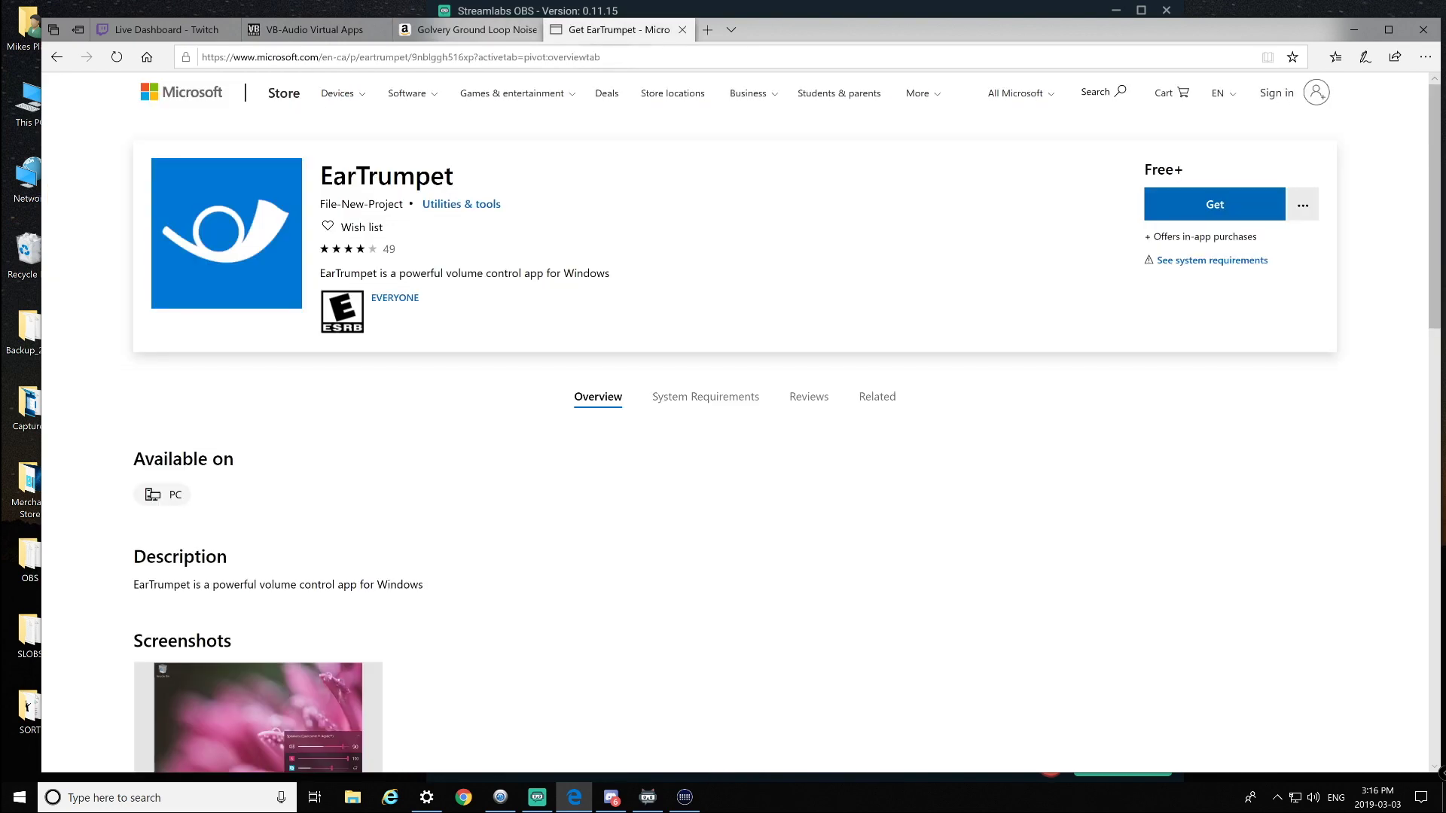
click(315, 30)
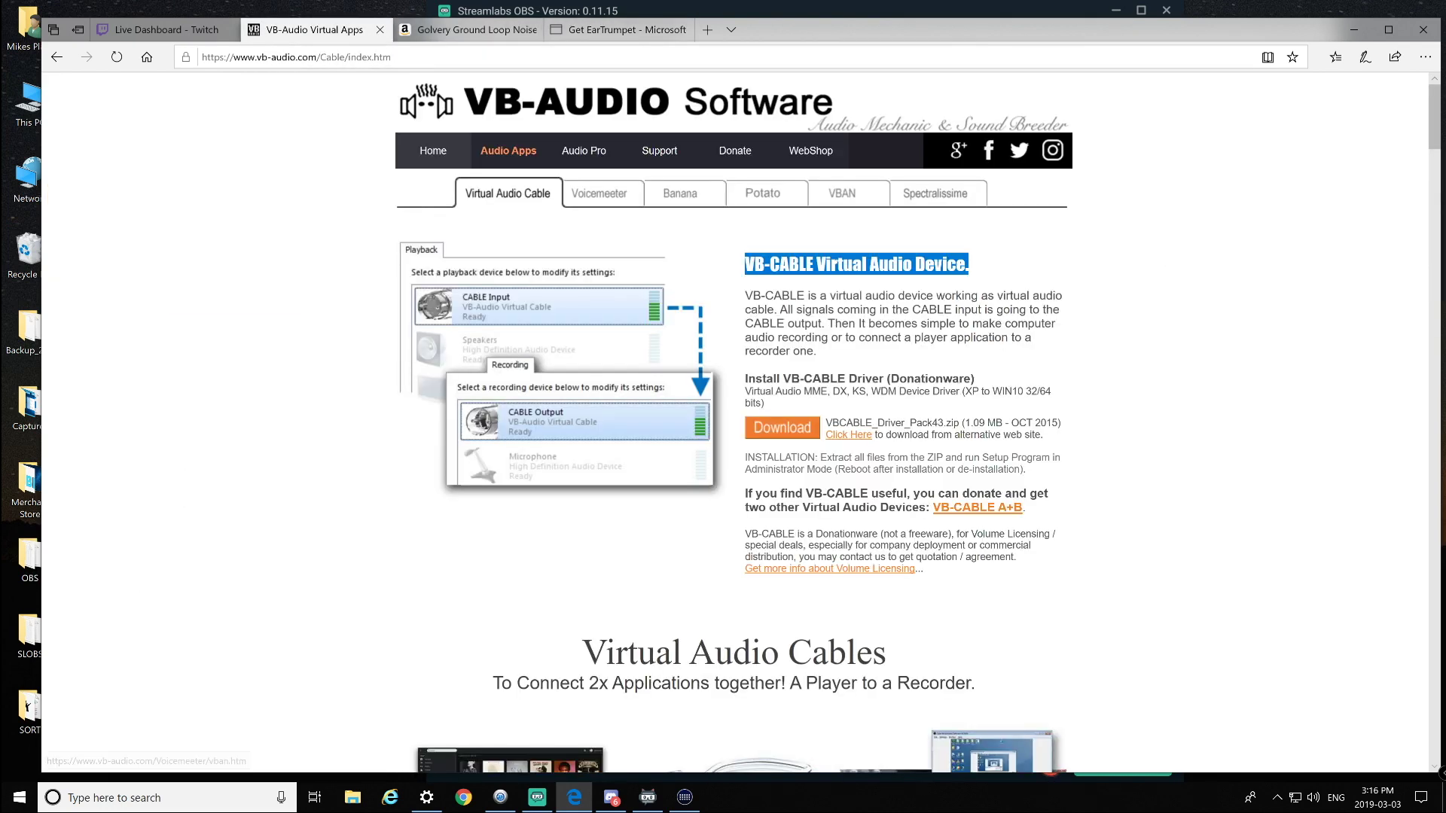
click(1354, 30)
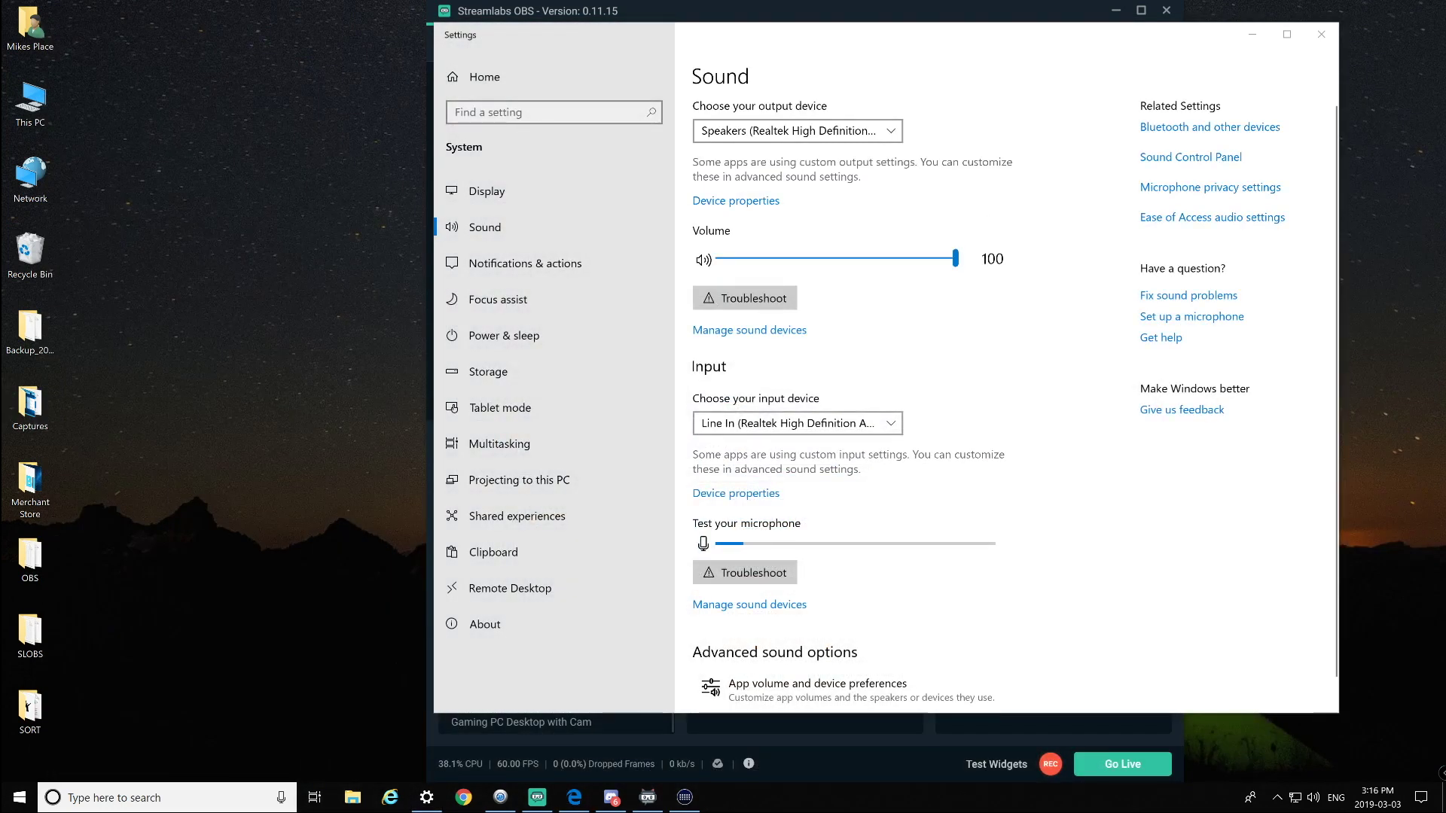
Switch to Streamlabs OBS to check the Line In audio source in its mixer, and return to the Windows Sound settings
click(537, 796)
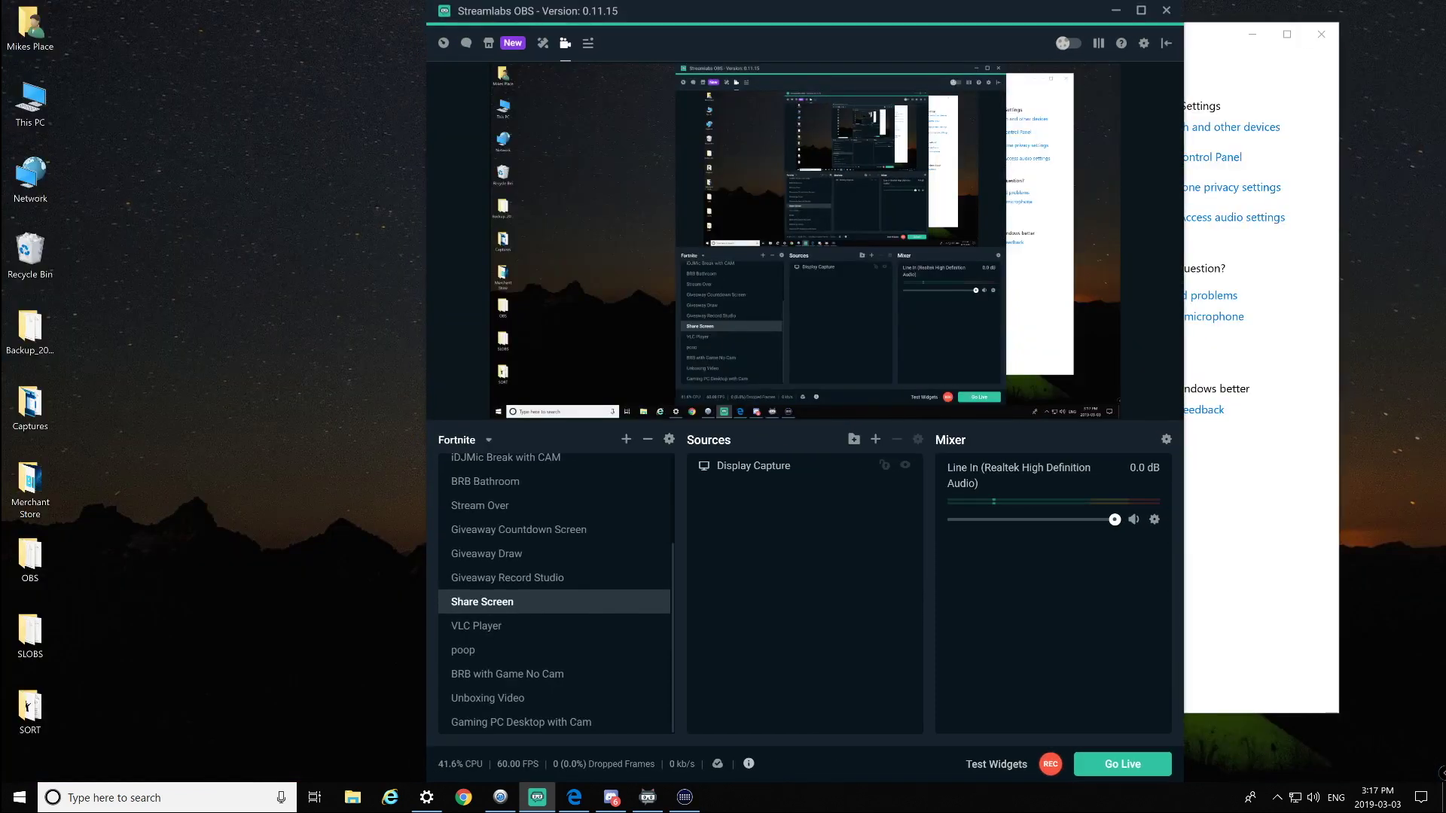
key(alt+Tab)
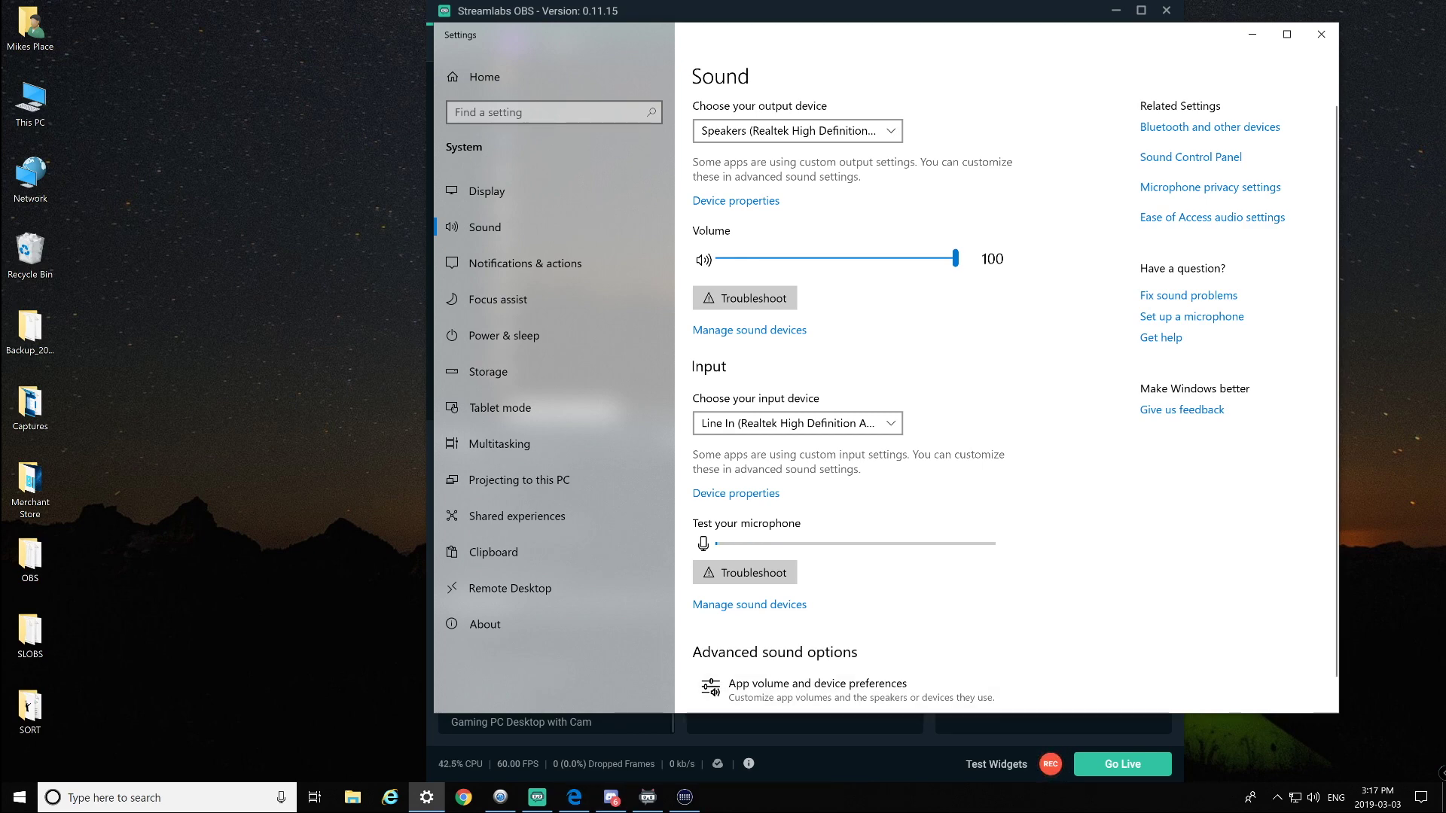
Shrink the Windows Sound settings window slightly and minimize it to return to the Streamlabs OBS mixer
mouse_move(1339, 713)
mouse_down()
mouse_move(1295, 684)
mouse_move(1328, 694)
mouse_up()
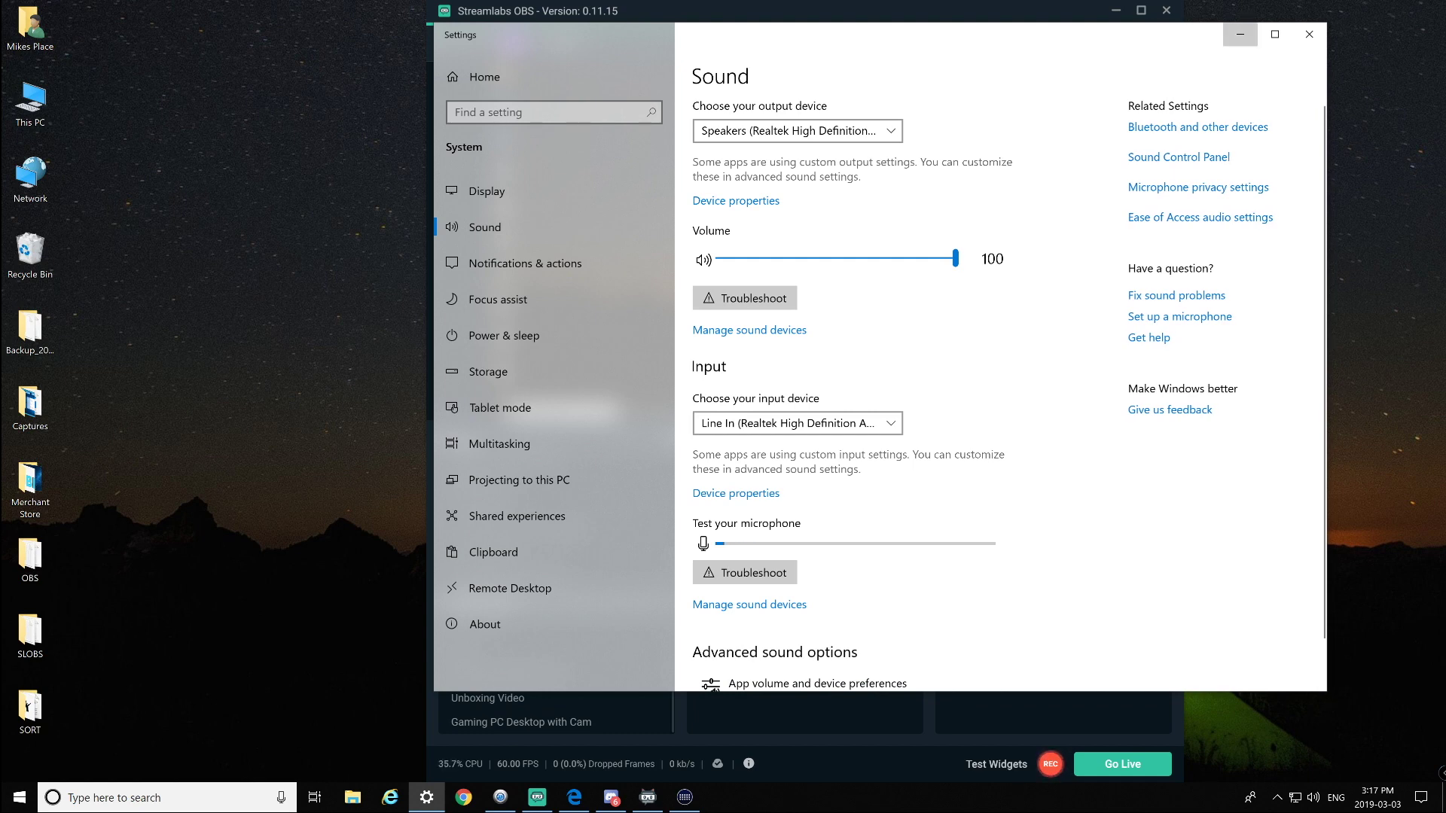
click(1239, 34)
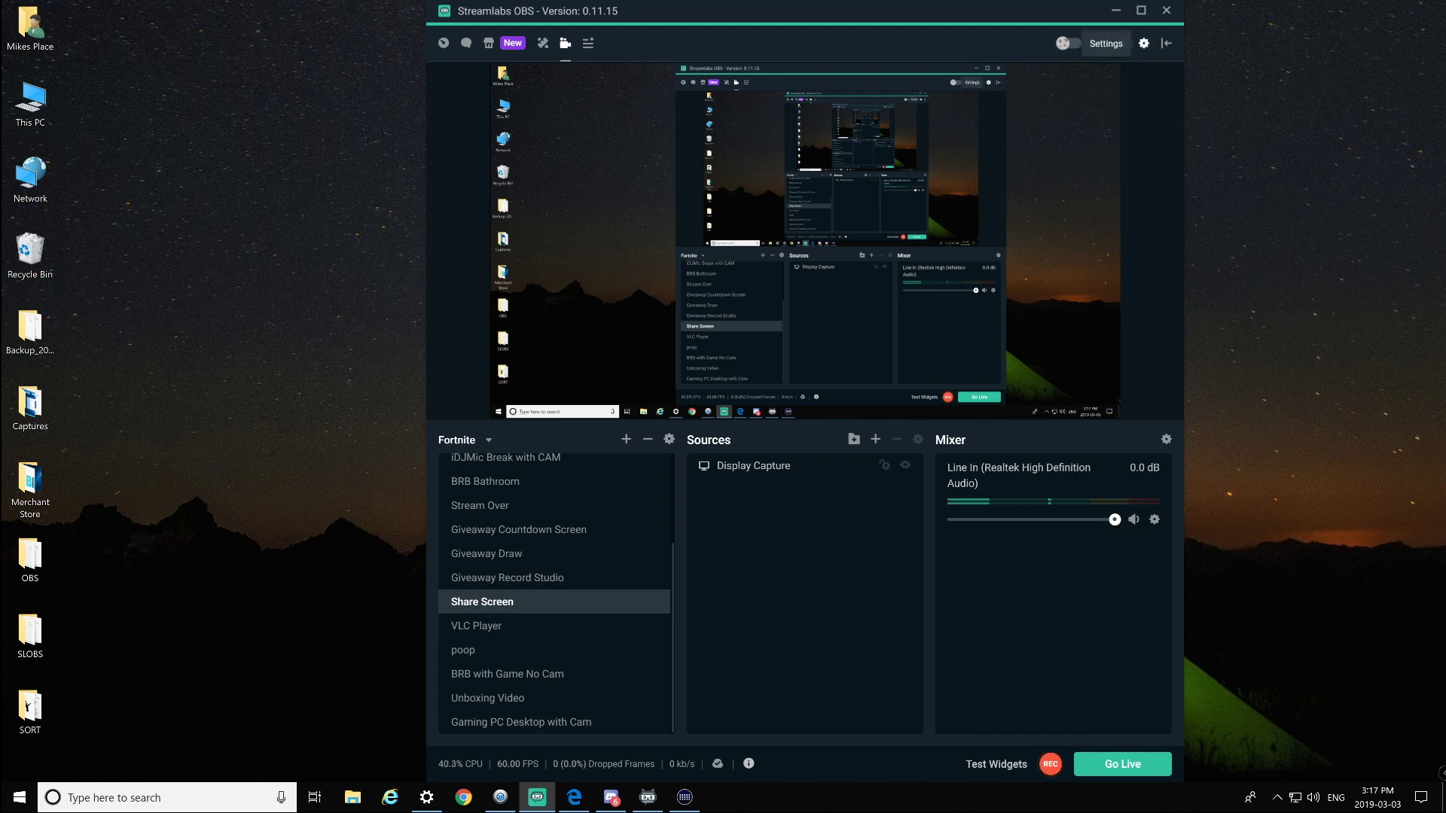
click(1143, 43)
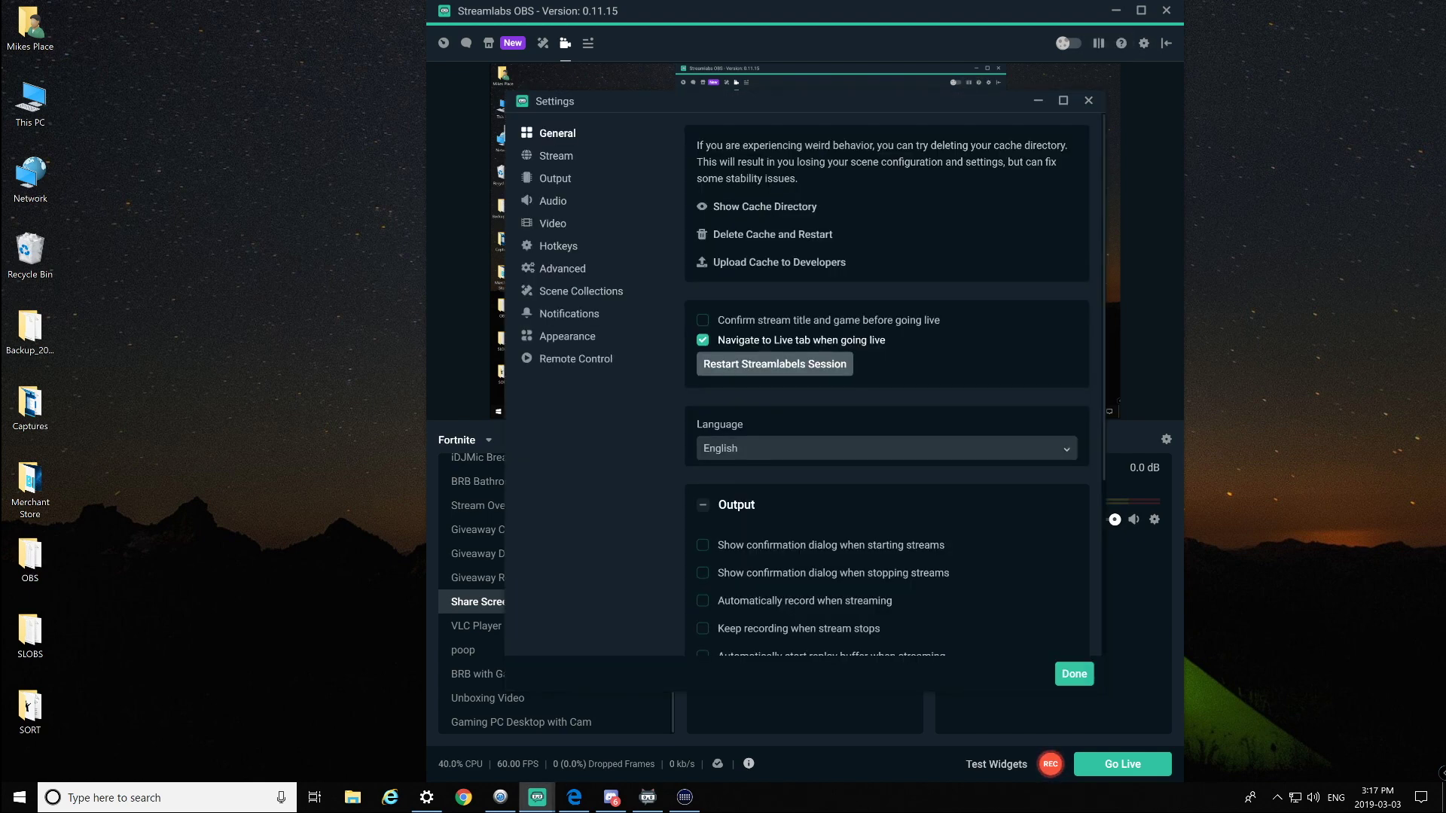
click(1088, 101)
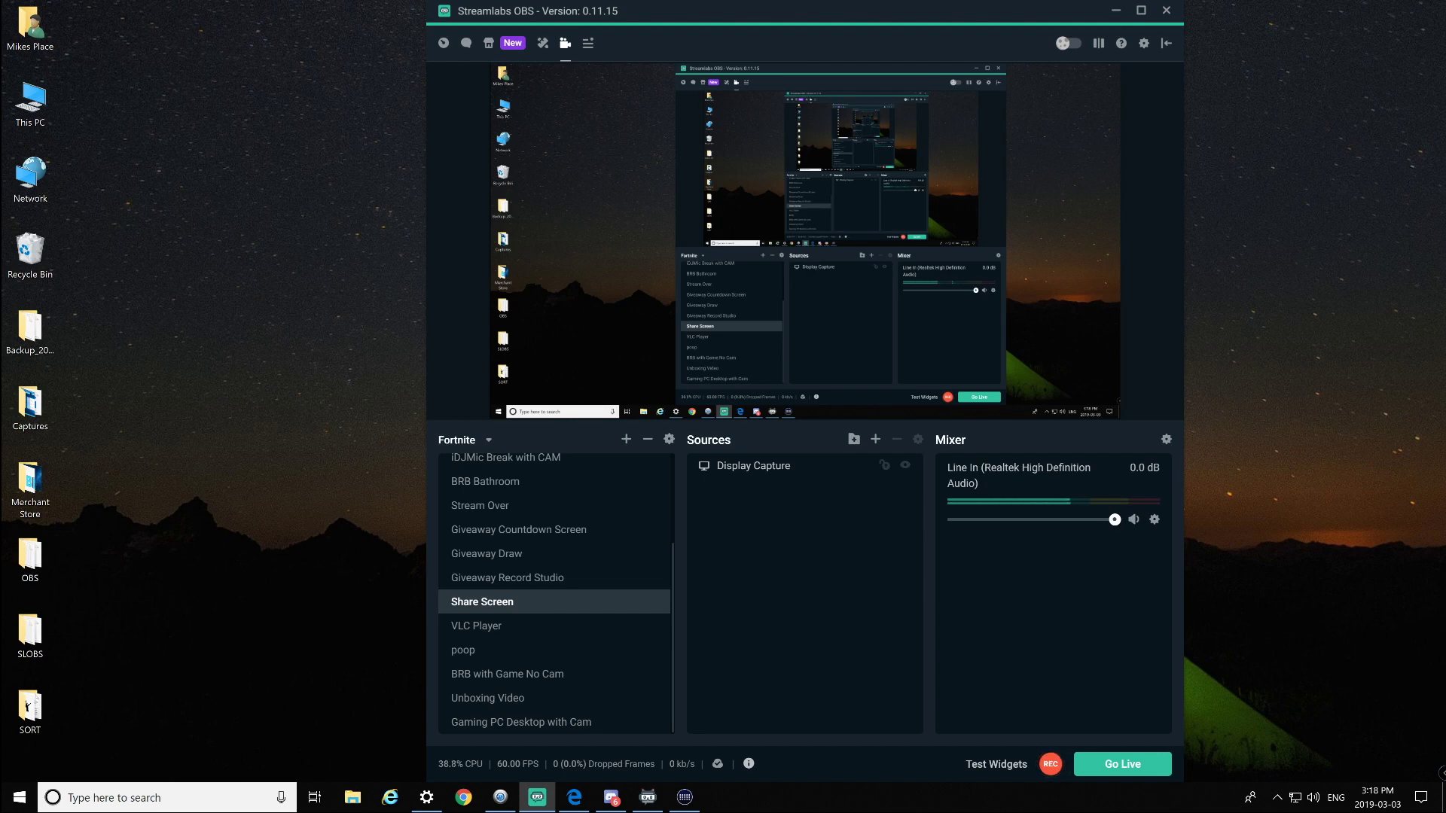
mouse_move(1114, 520)
mouse_down()
mouse_move(1077, 520)
mouse_move(1115, 520)
mouse_up()
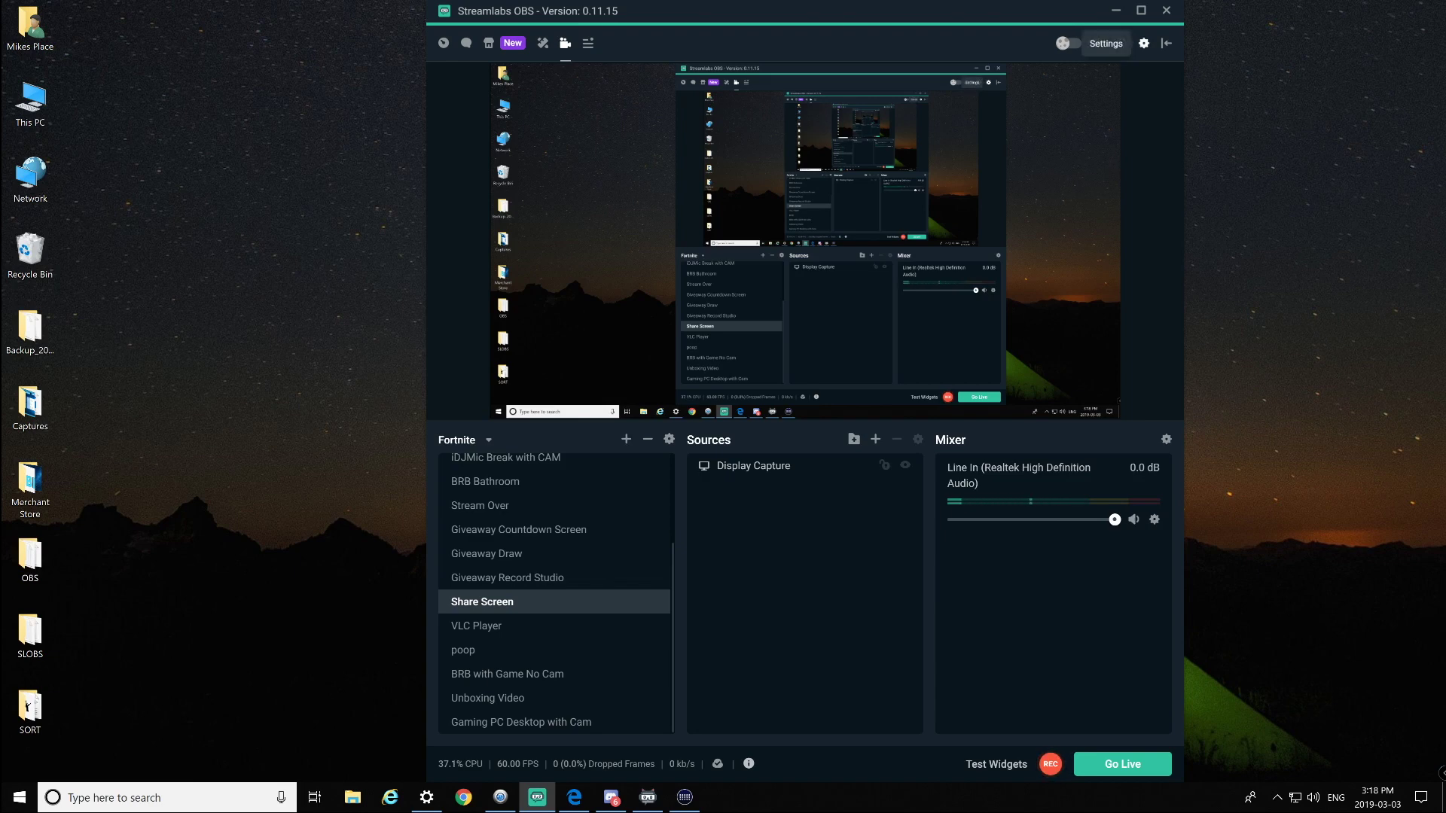
Review the Mic/Auxiliary Device 1 options in the Streamlabs OBS audio settings, keep Line In (Realtek High Definition Audio), and minimize the program
click(1143, 43)
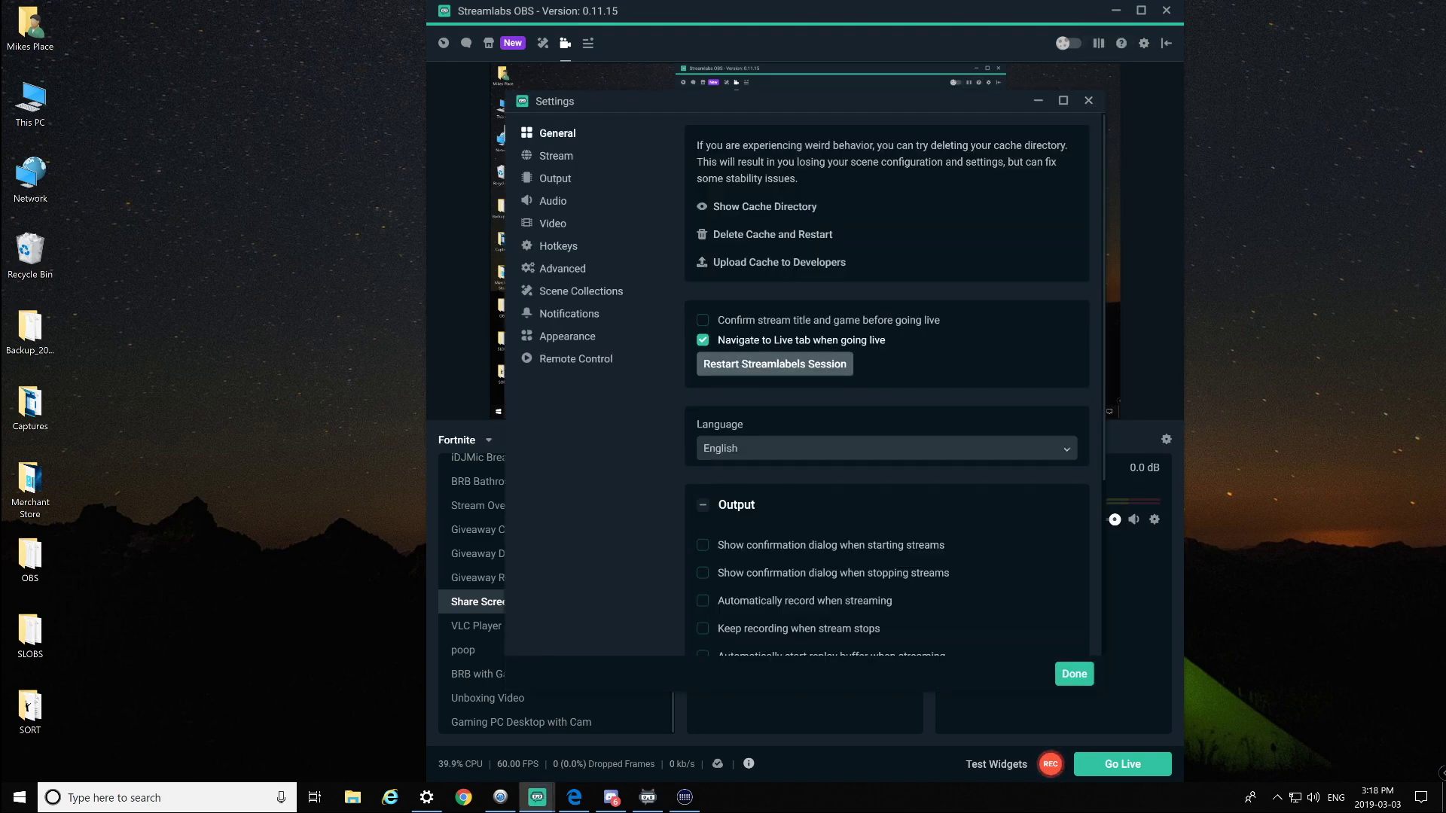
click(552, 200)
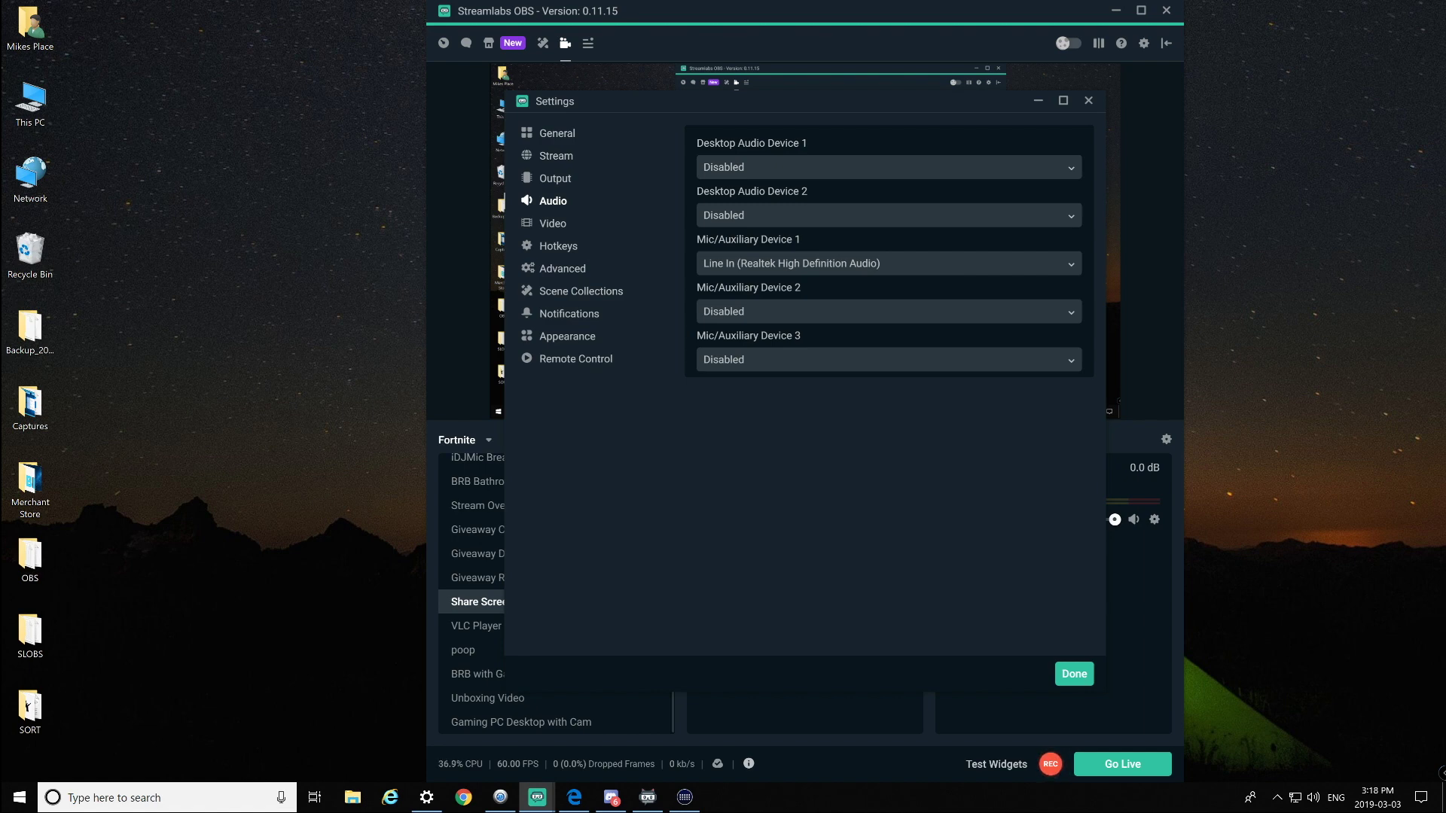
click(888, 263)
click(790, 332)
key(Escape)
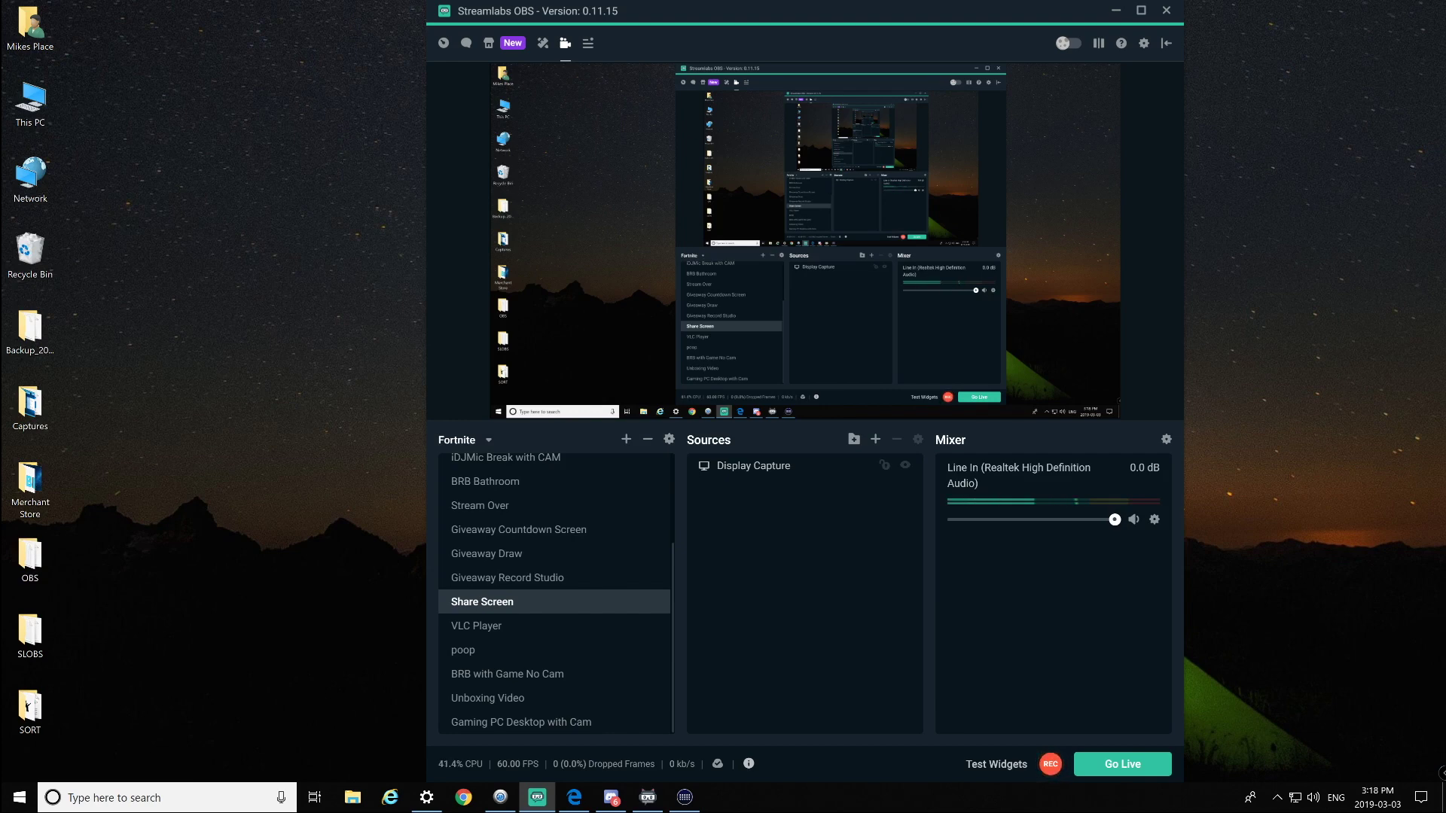
key(super+Down)
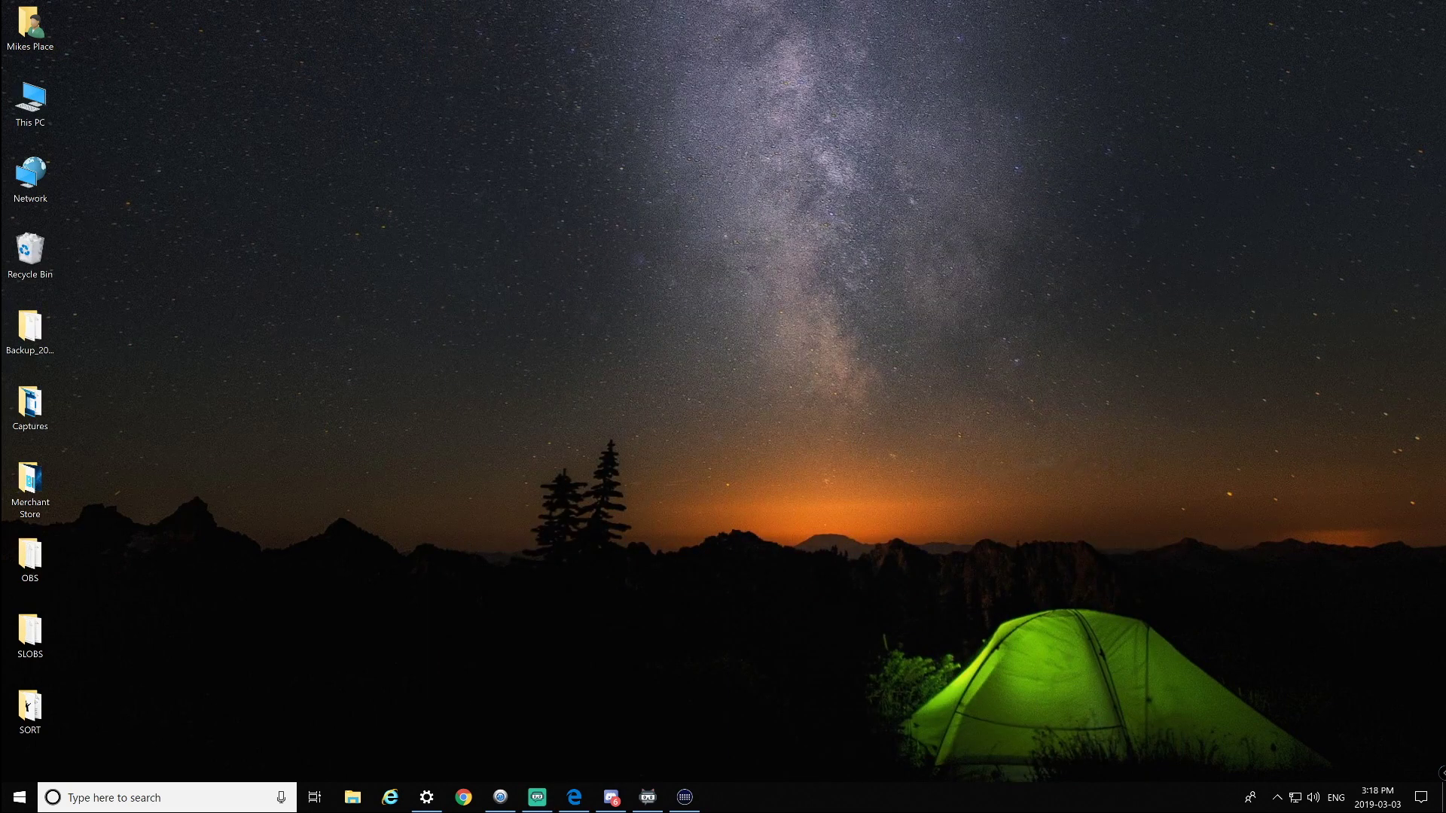
Switch to Microsoft Edge, highlight the vb-audio.com address and the VB-CABLE Virtual Audio Device heading, and minimize the browser
click(574, 797)
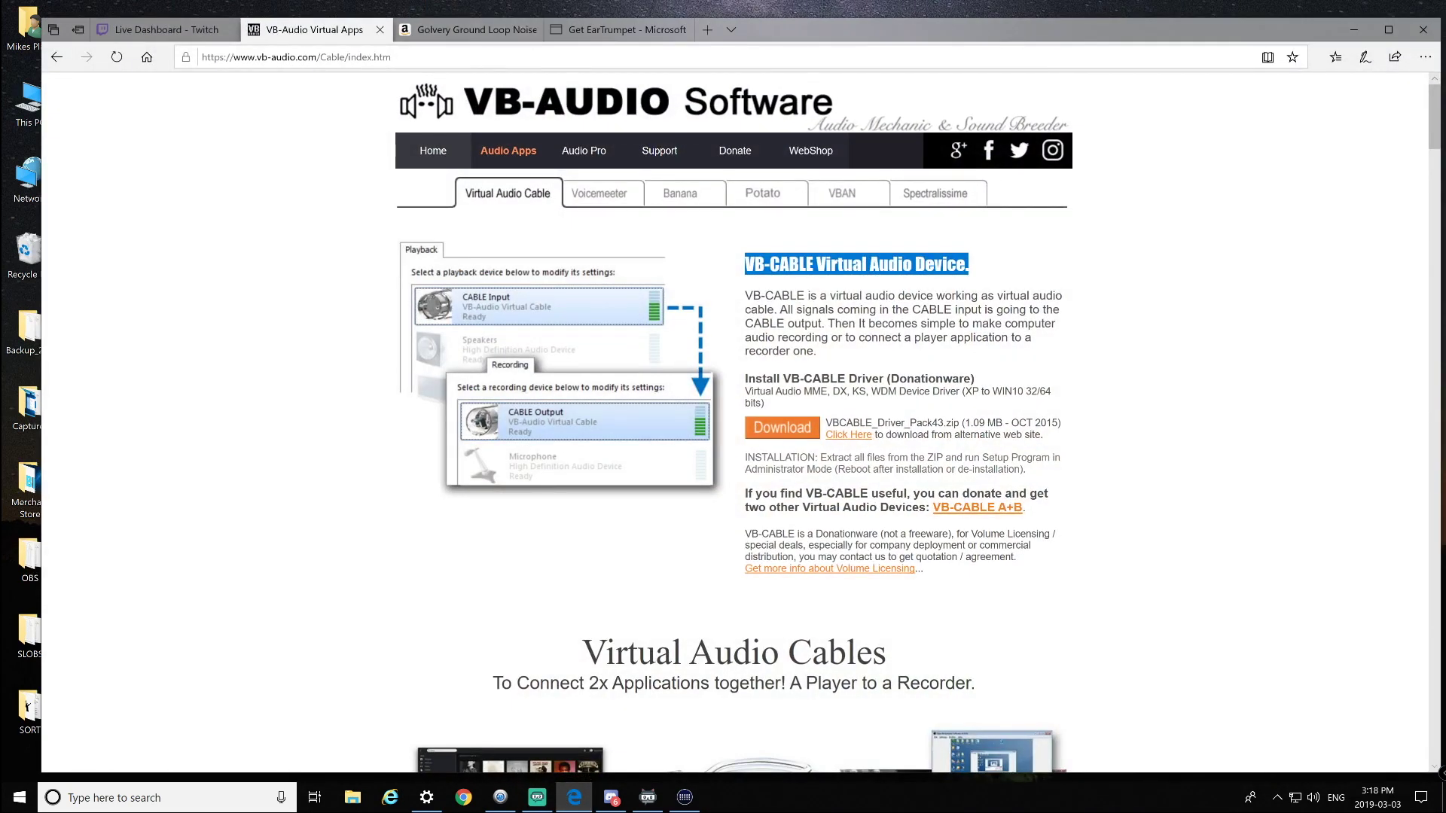
drag(248, 57, 317, 57)
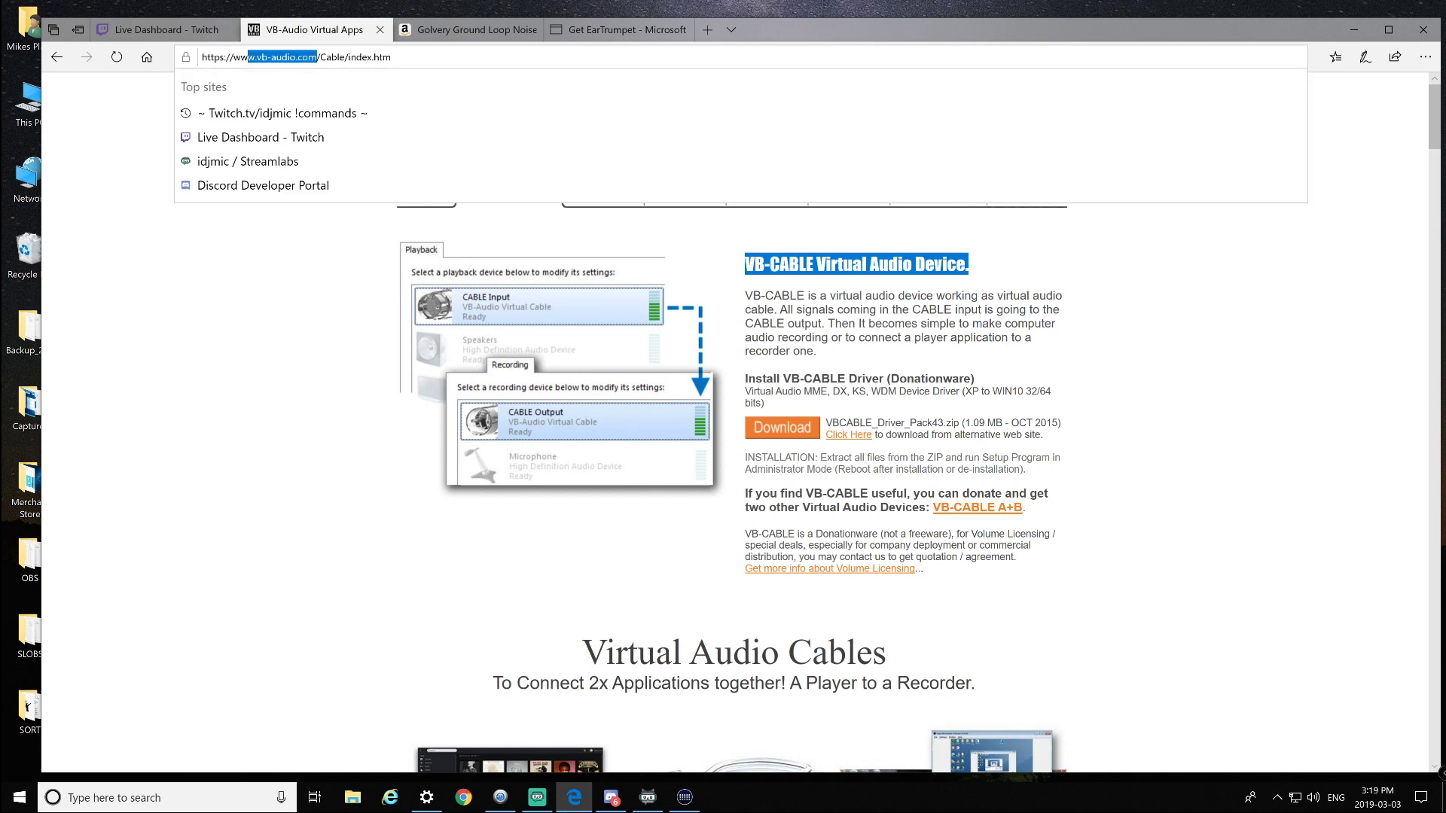
key(Escape)
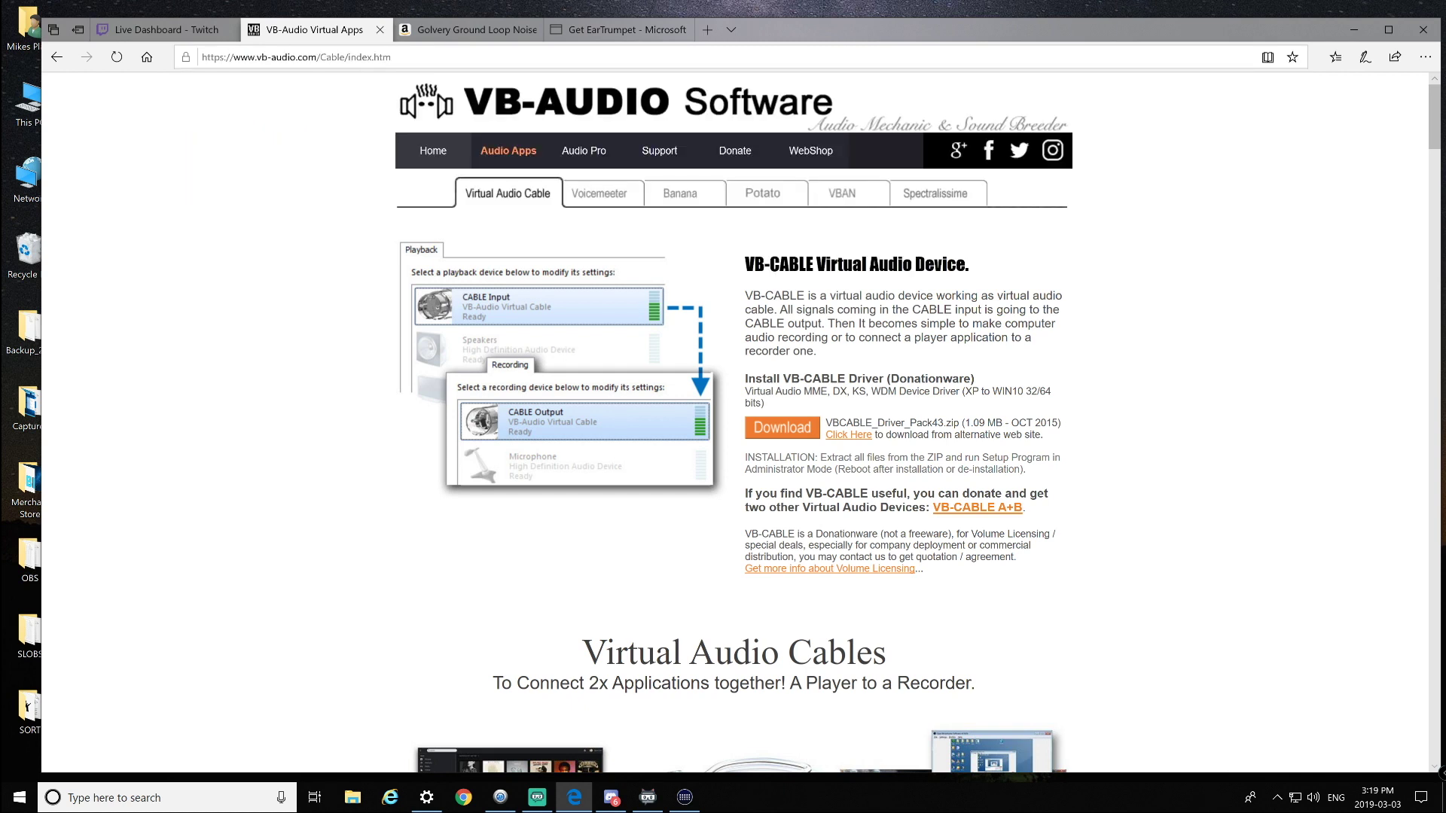
drag(969, 263, 745, 263)
click(1353, 29)
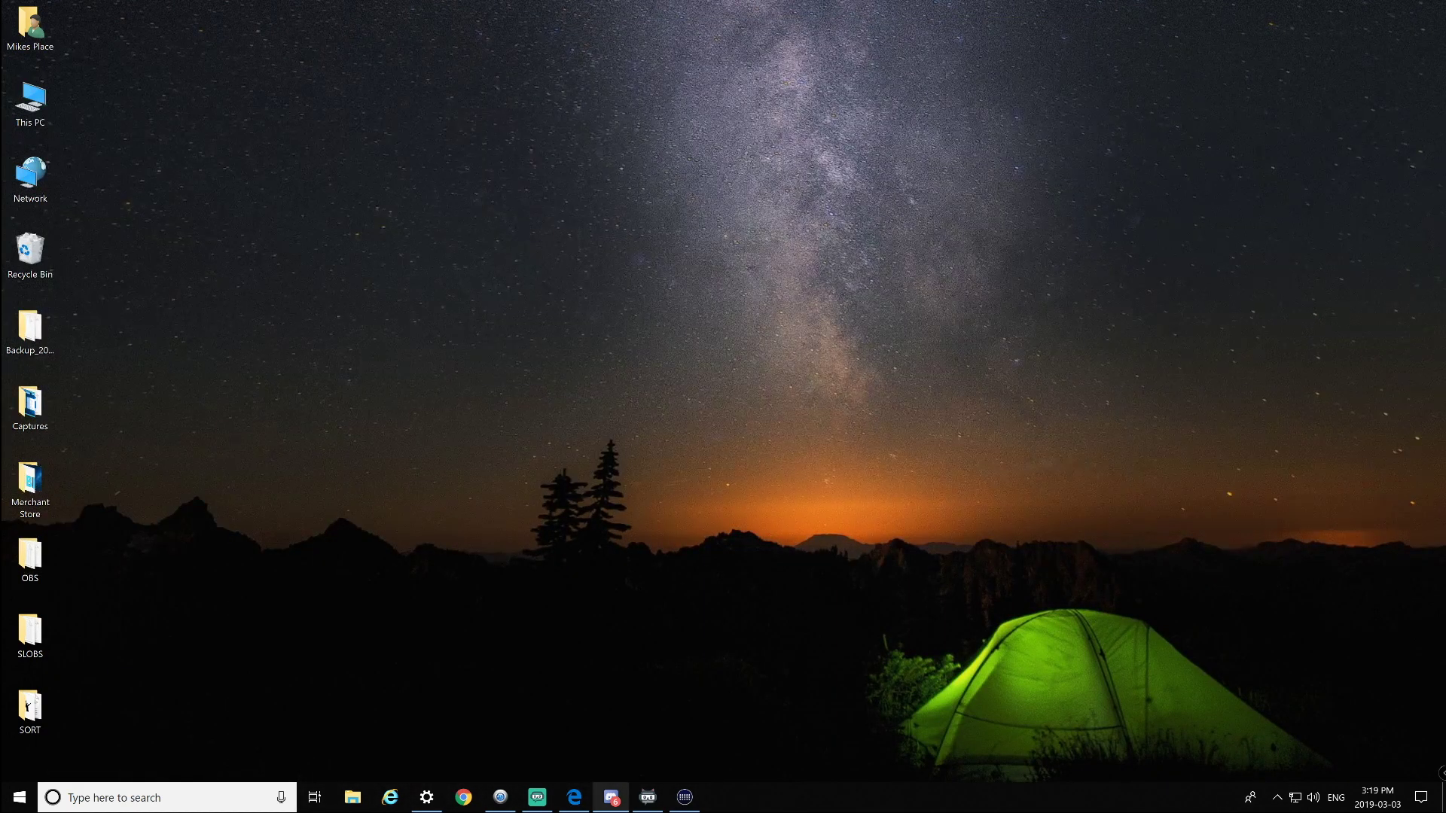
Switch to Discord, view the available output devices in the voice settings, and minimize the window
click(611, 796)
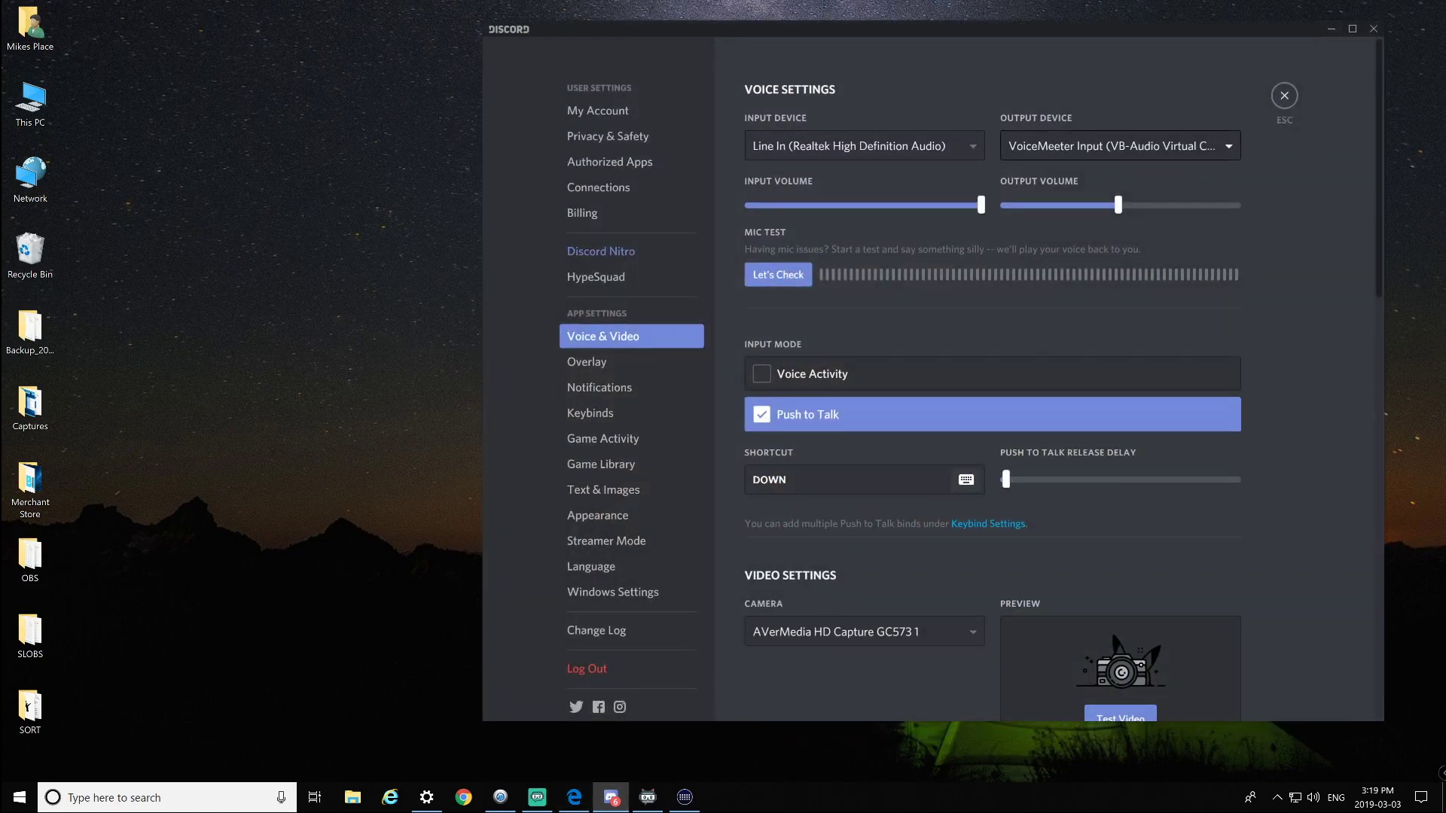
click(1114, 145)
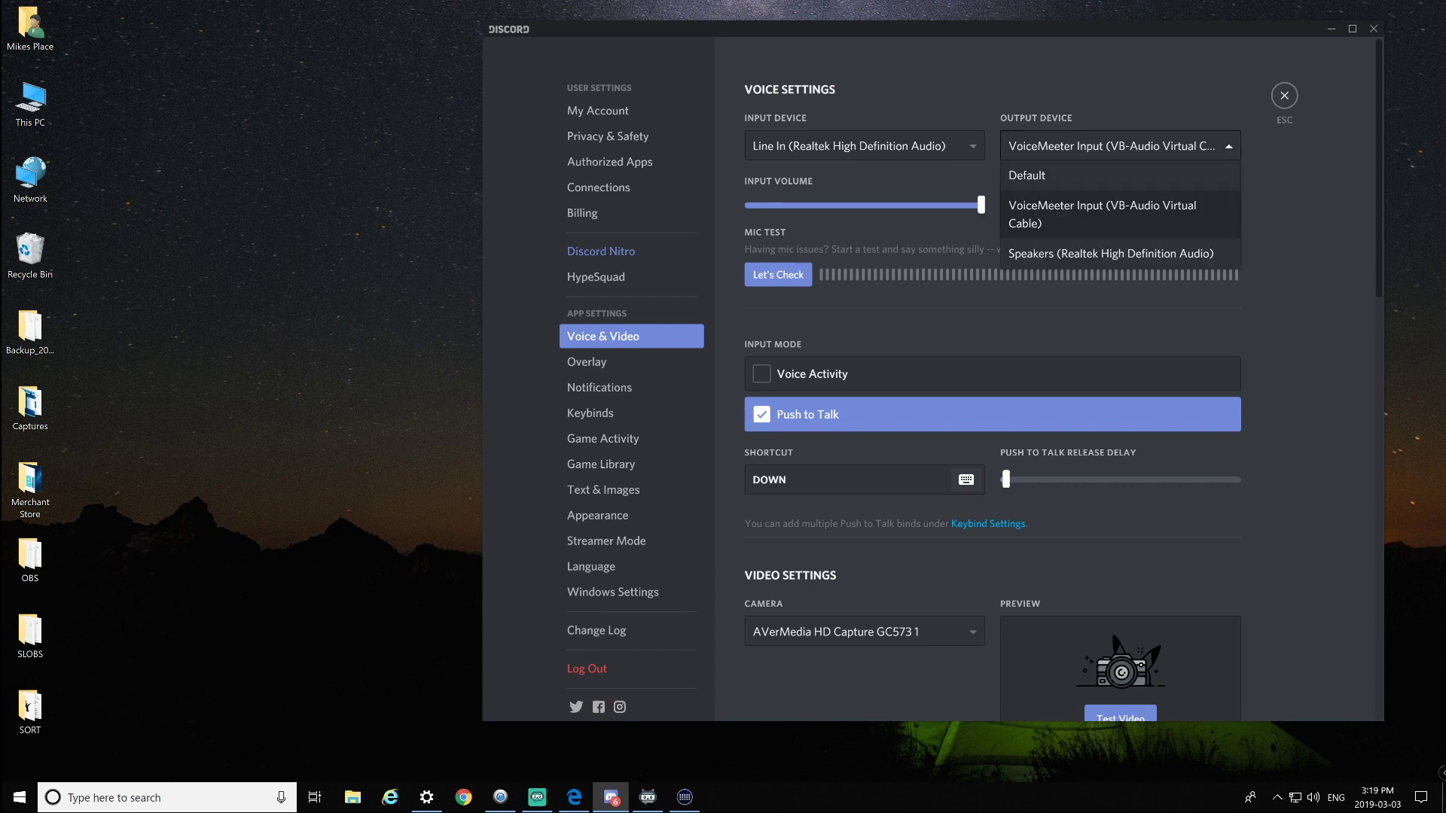
key(Escape)
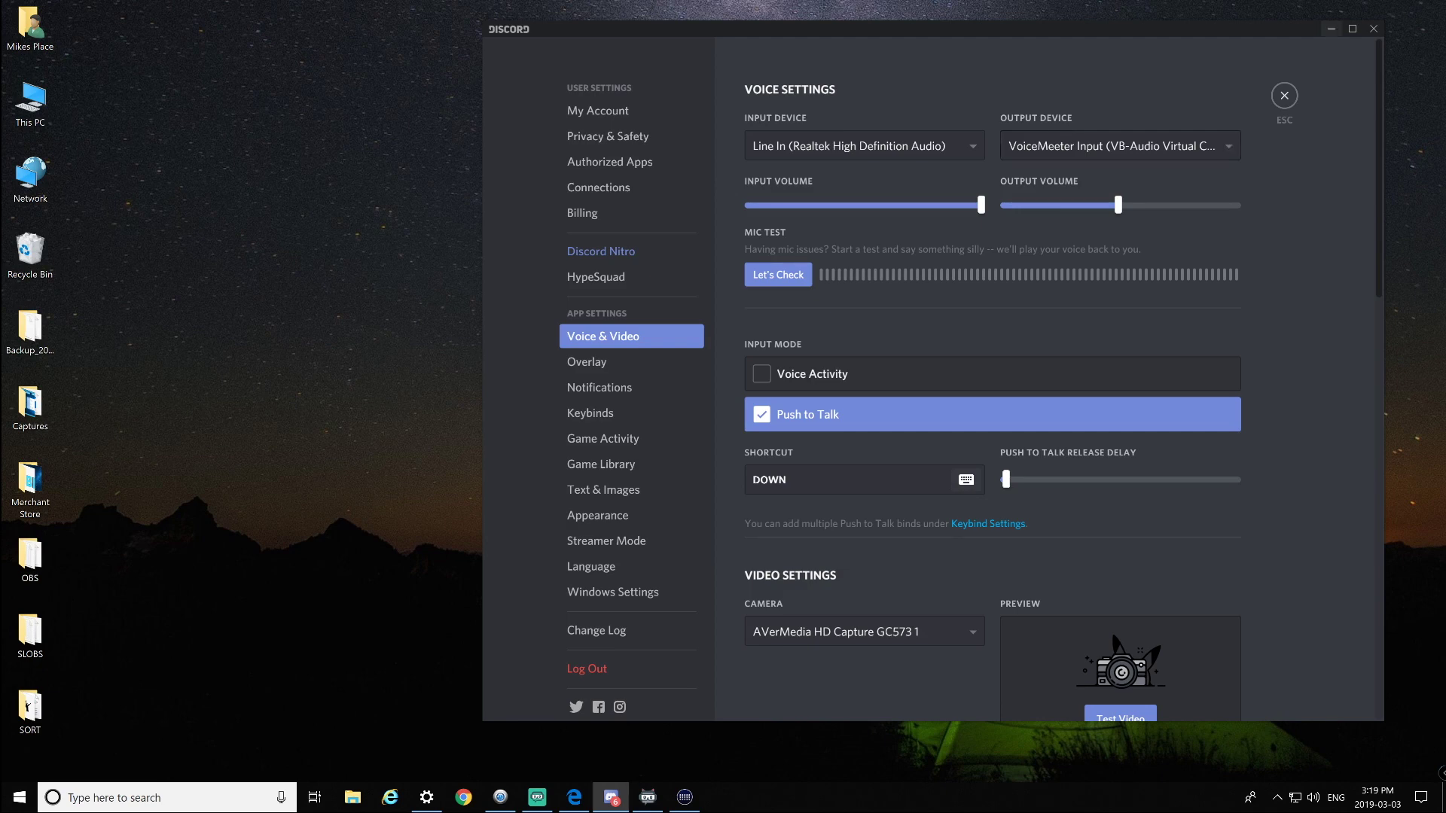
click(1331, 29)
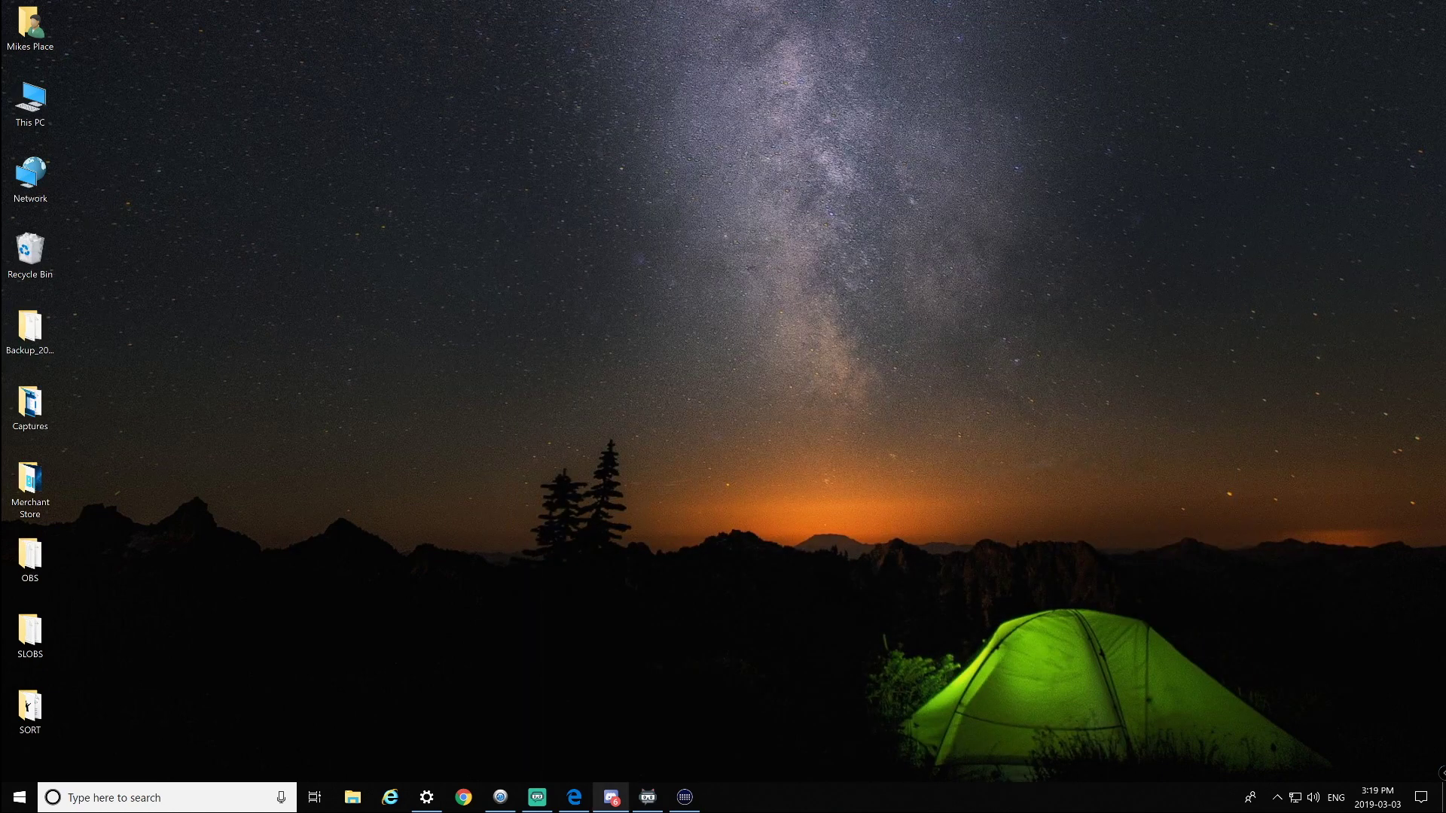
click(611, 797)
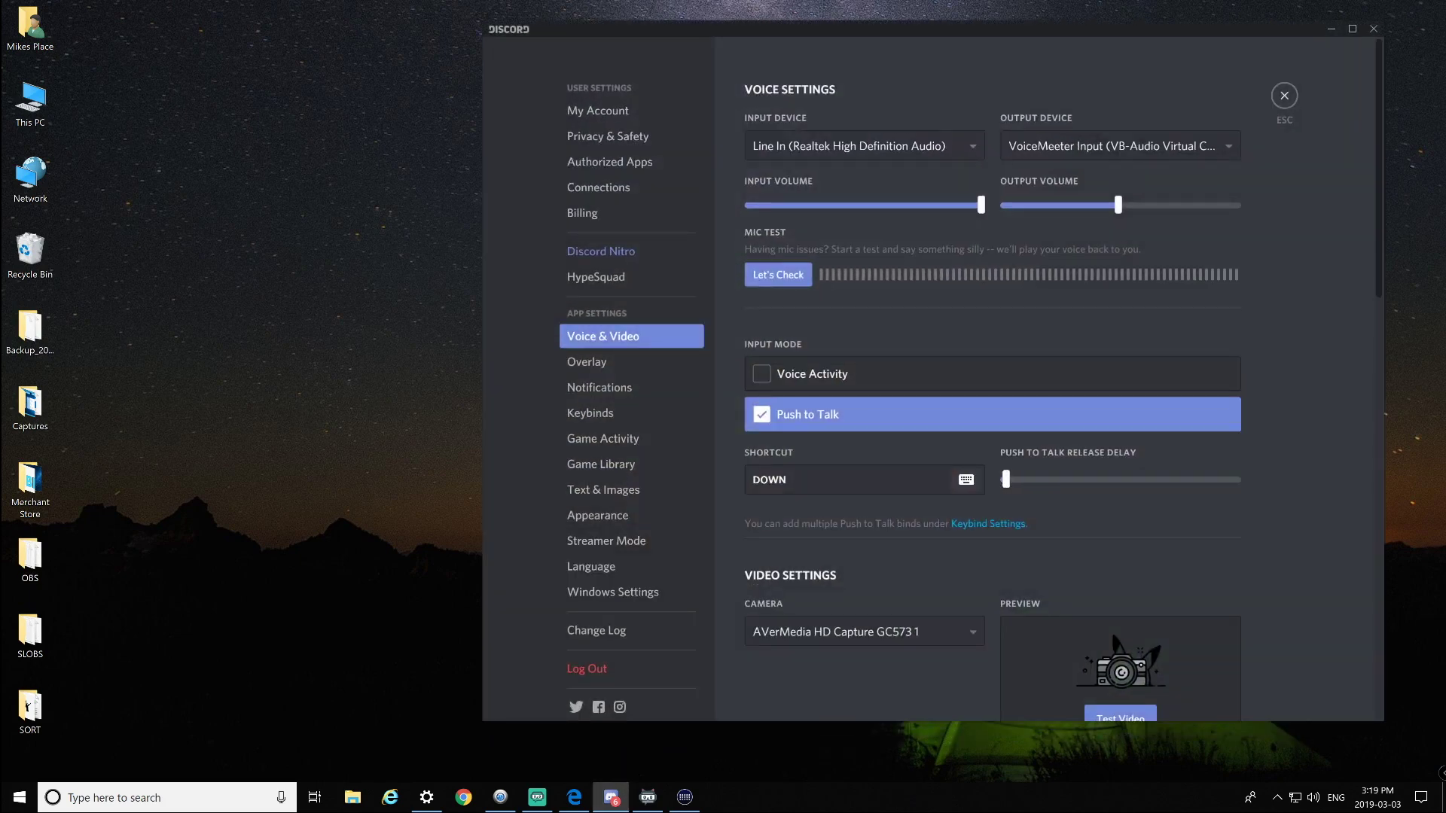
click(1331, 28)
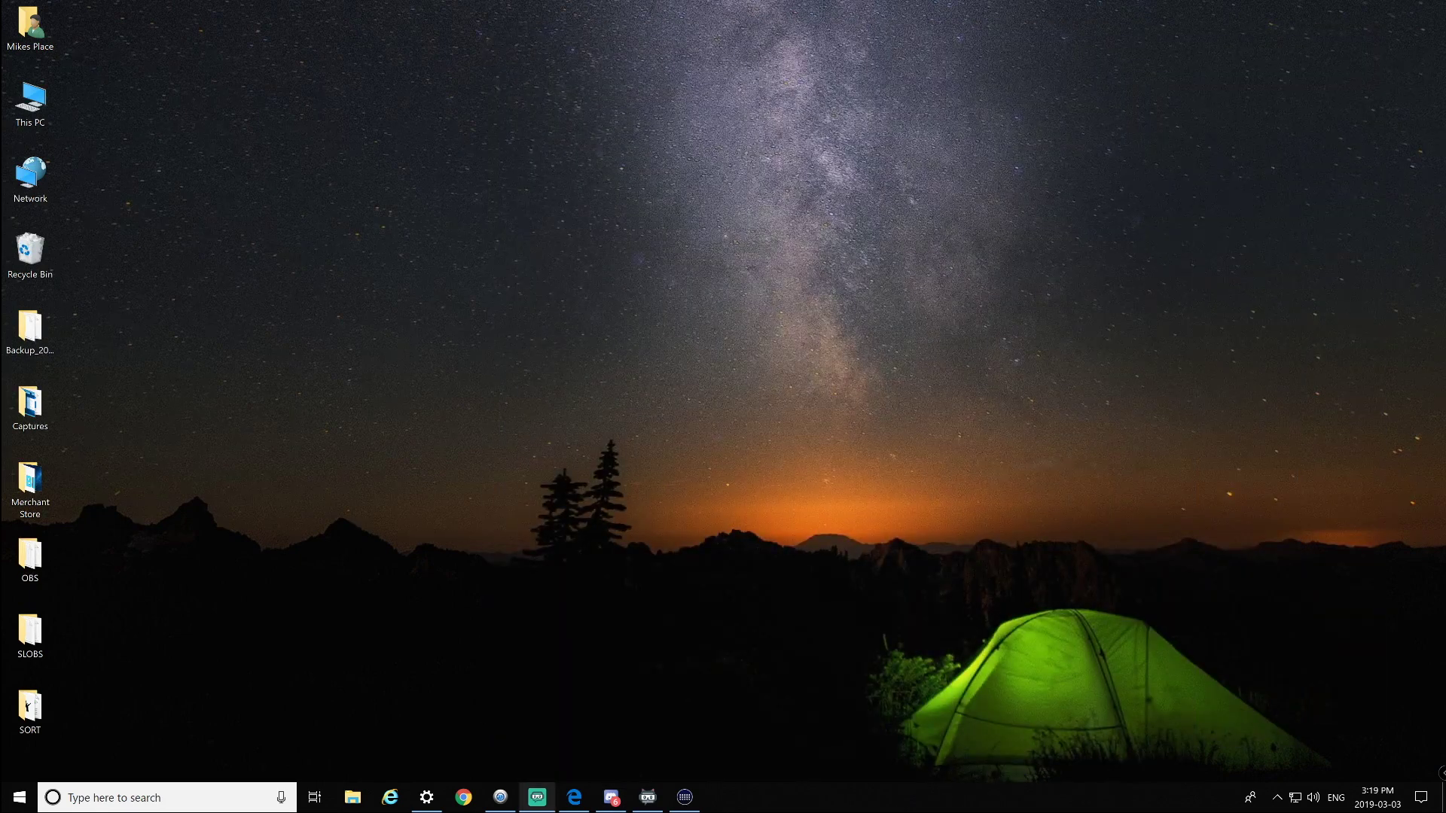
mouse_move(536, 796)
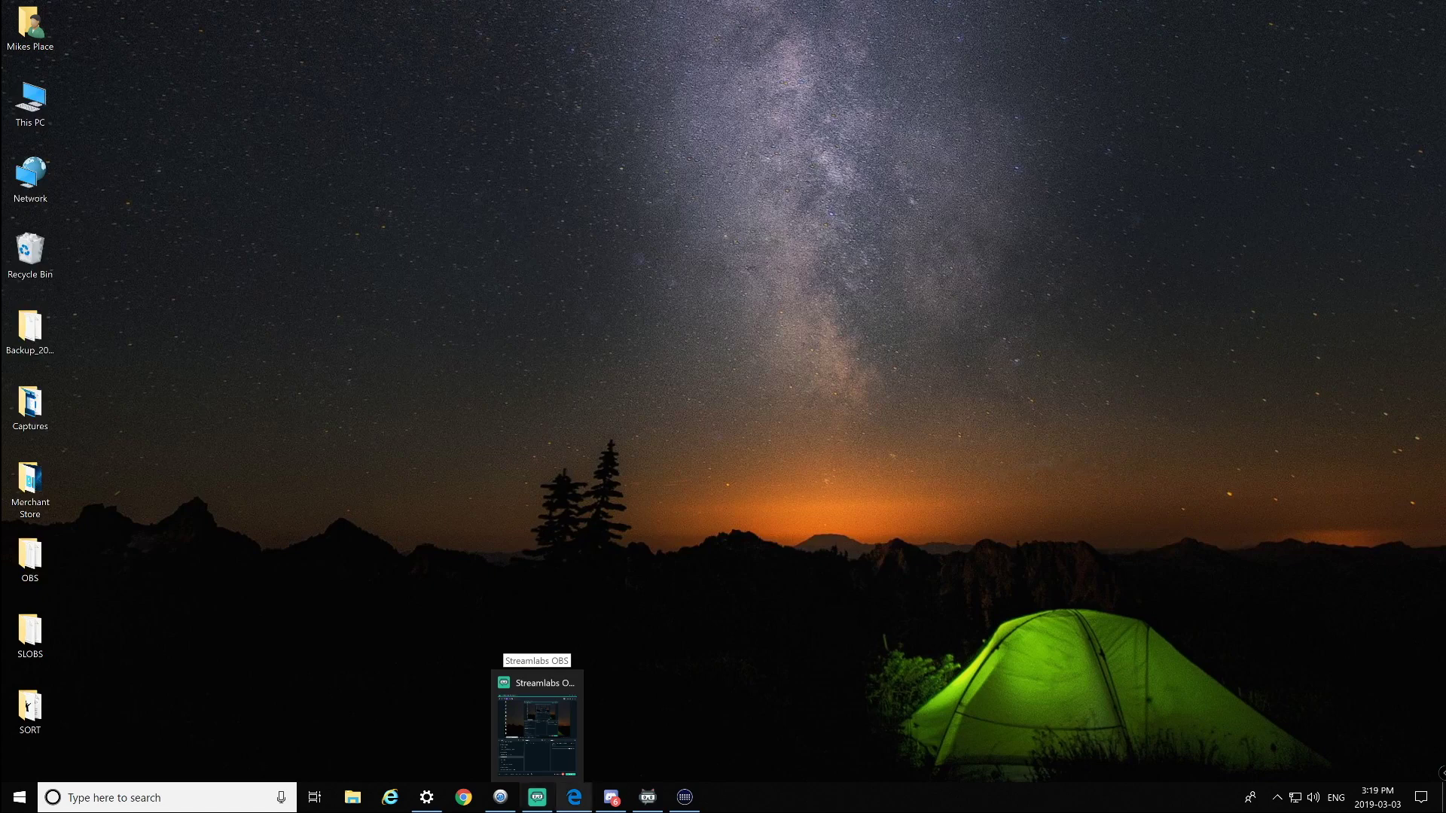
mouse_move(611, 796)
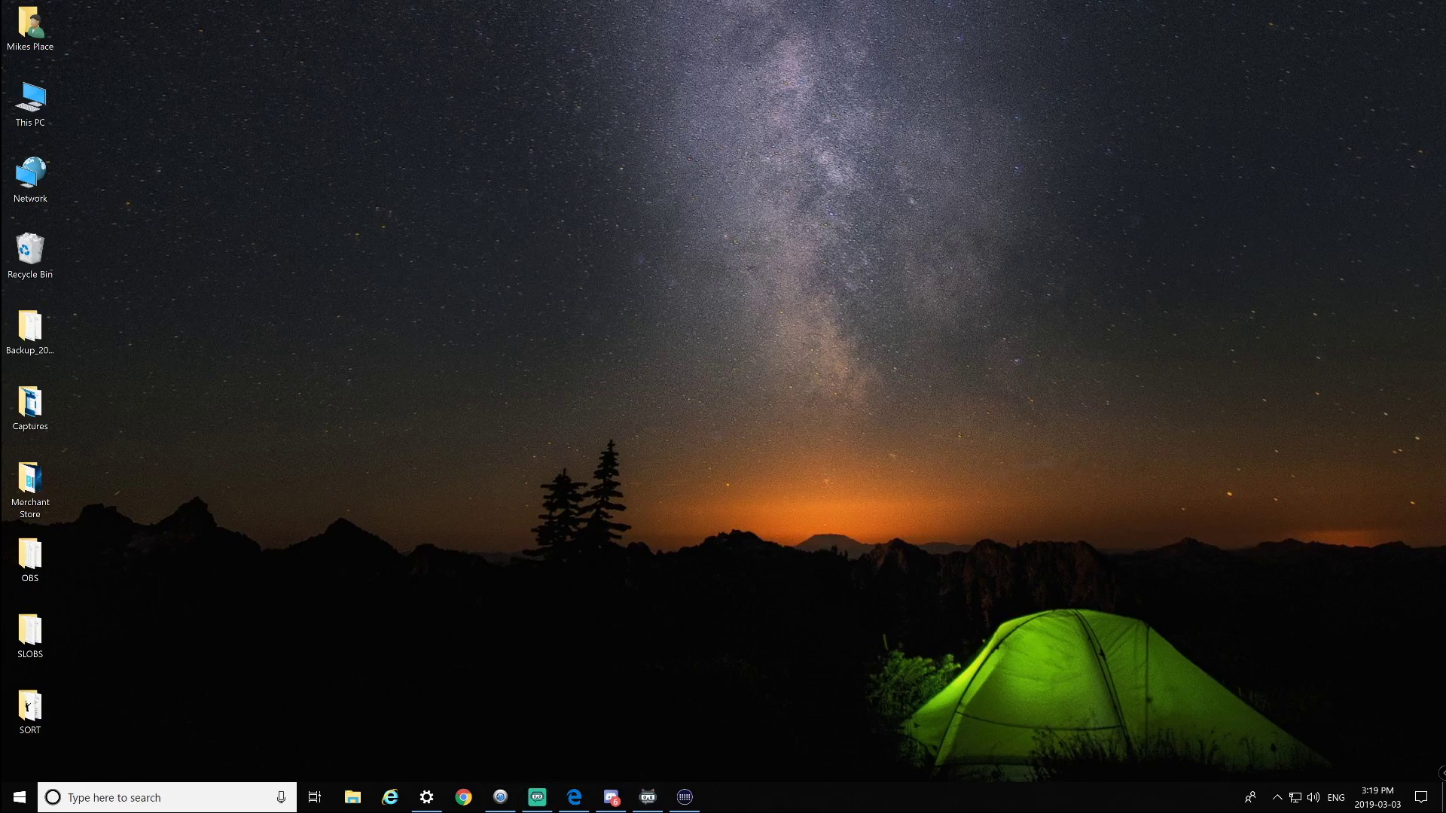
click(610, 797)
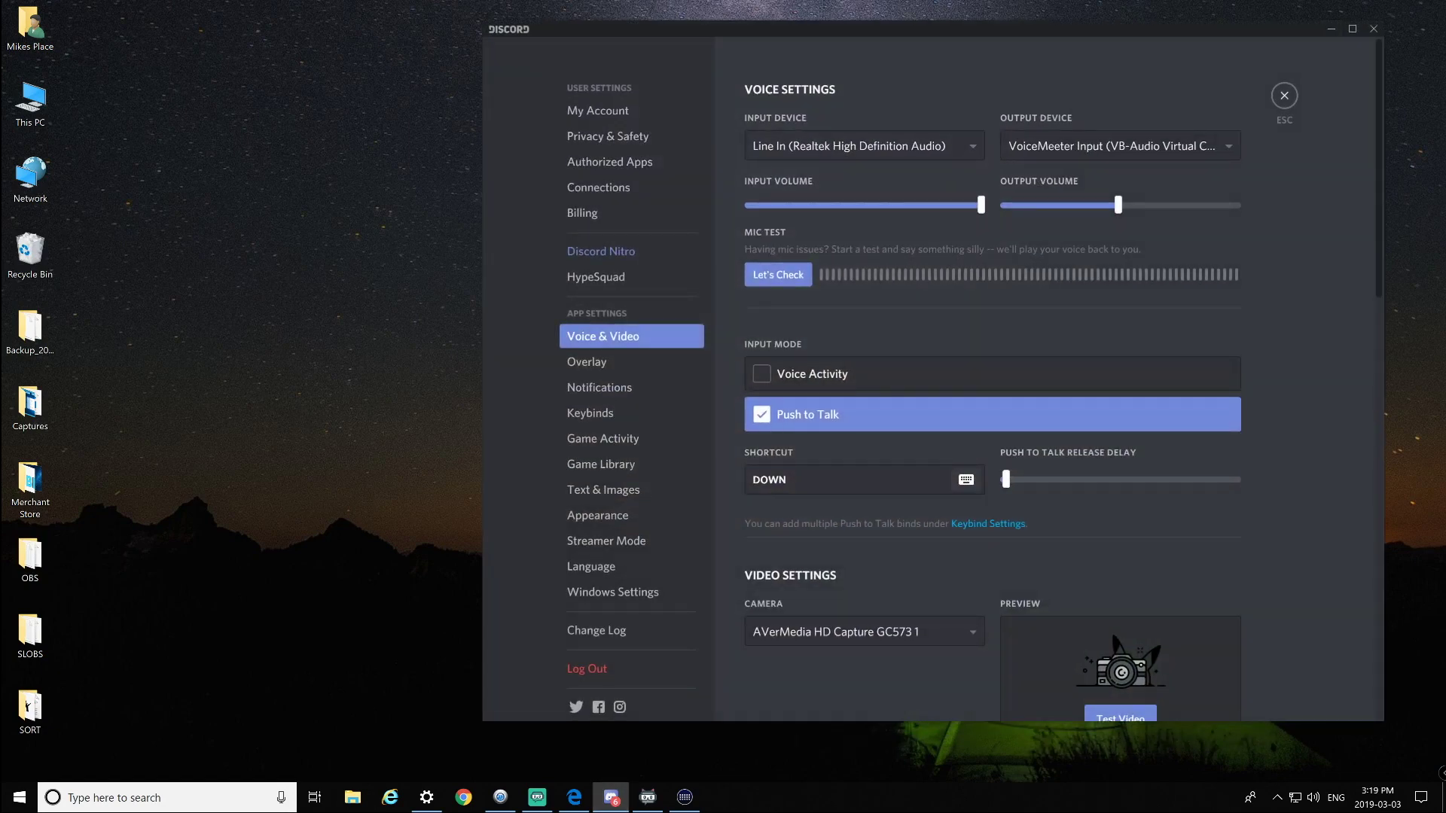
click(1332, 28)
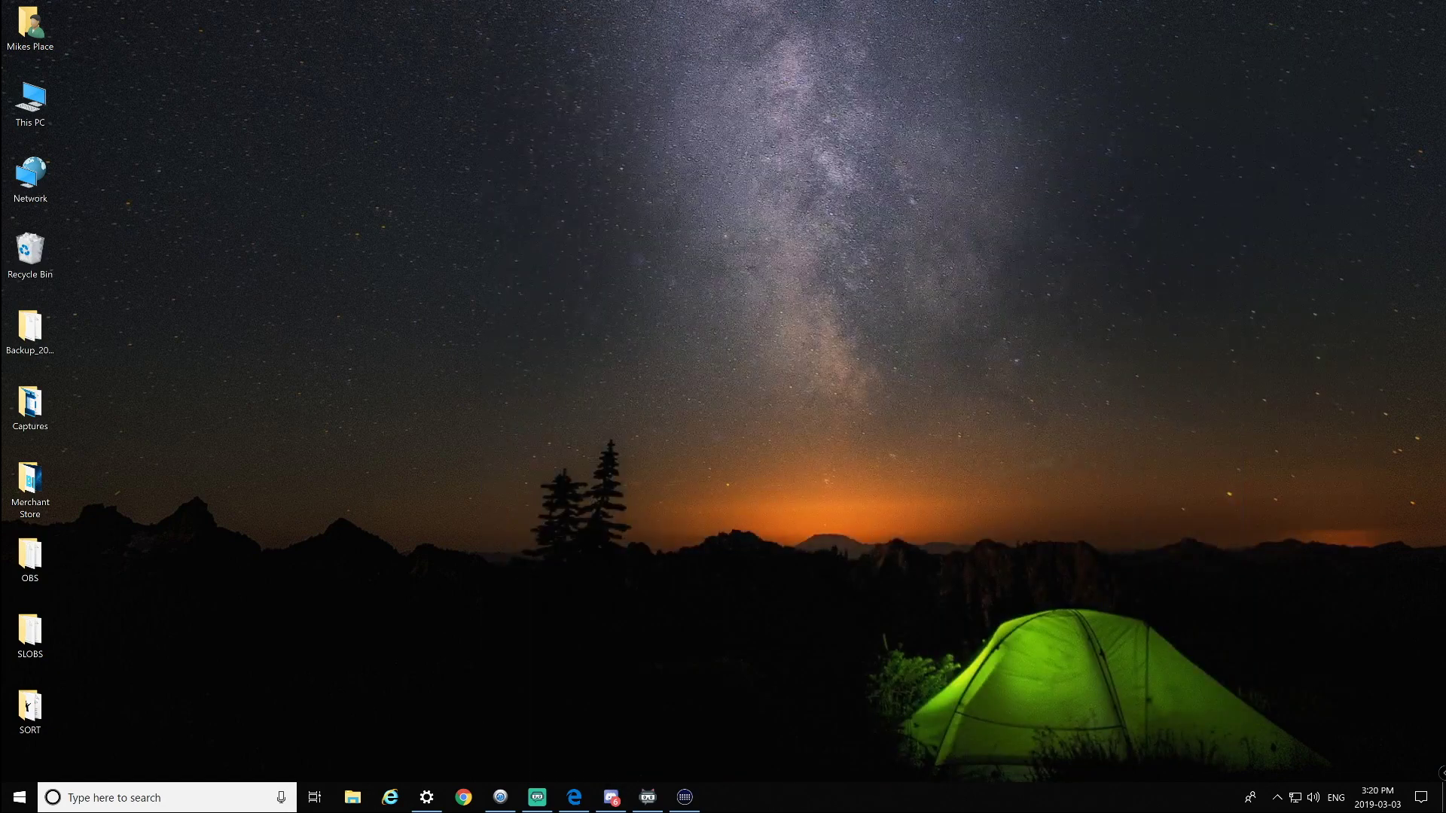
Bring Discord back, choose VoiceMeeter Input (VB-Audio Virtual Cable) as the voice output device, and minimize the window
click(611, 797)
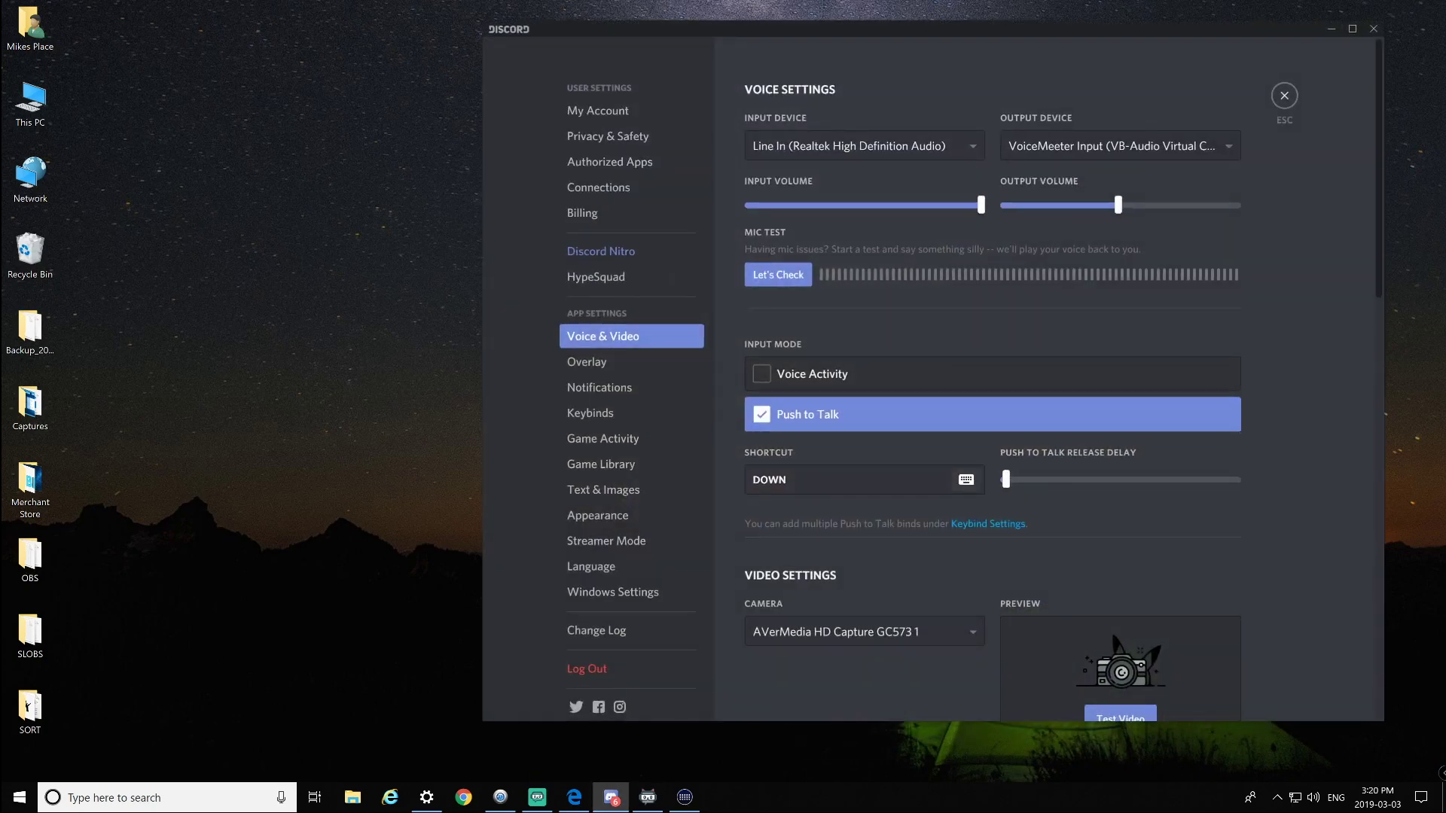
click(1140, 145)
click(1141, 145)
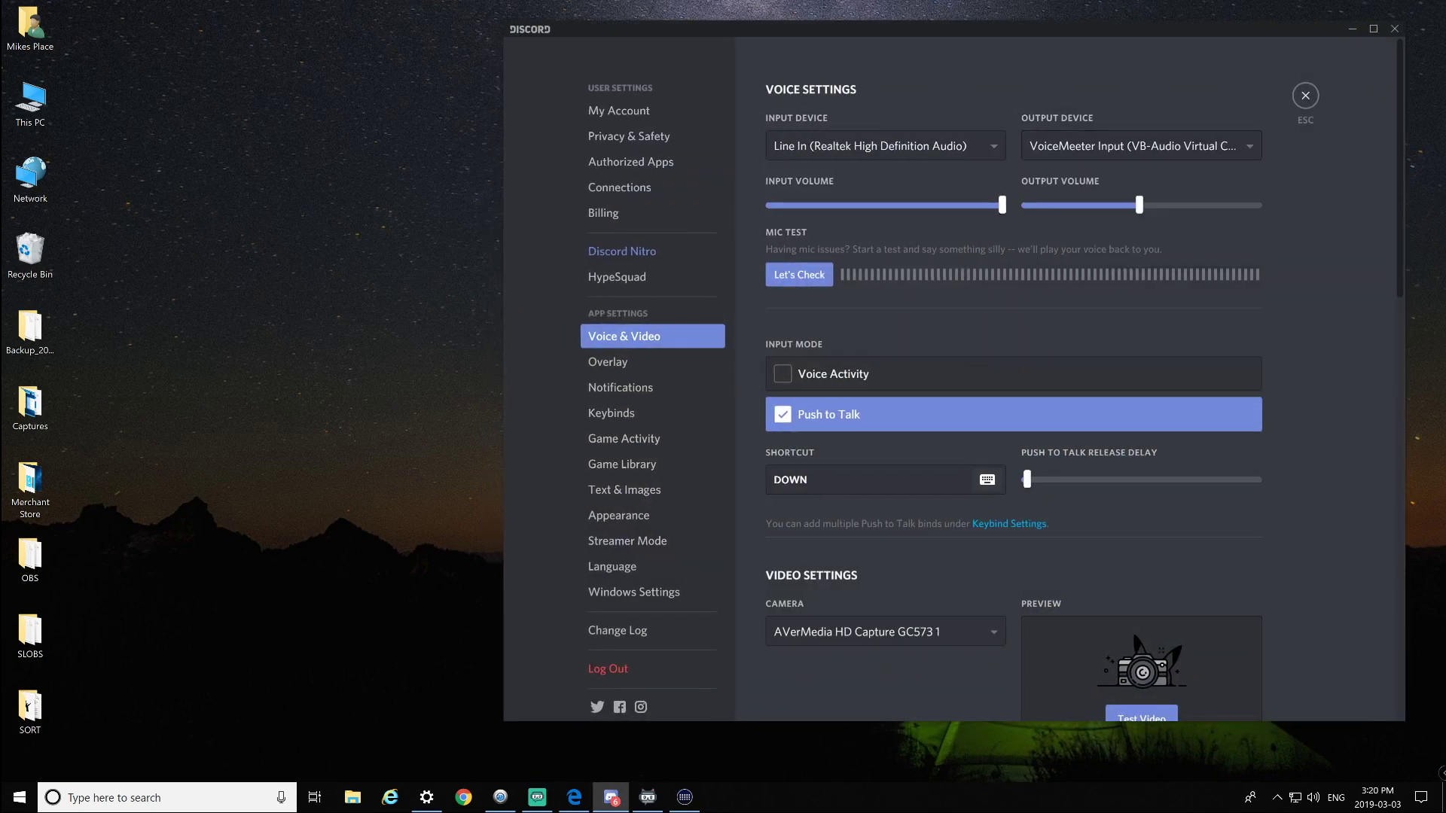
click(1141, 146)
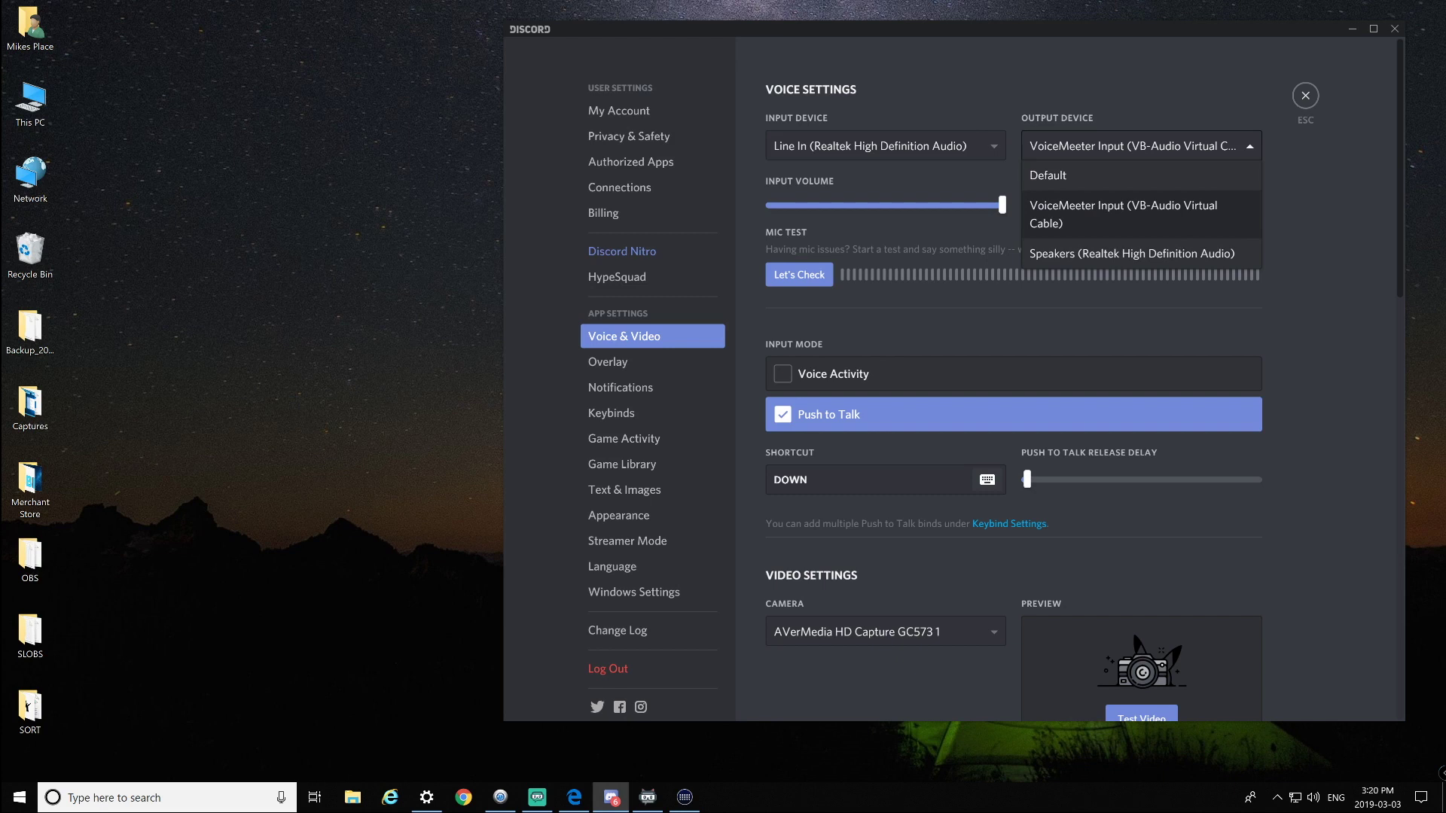
click(1124, 214)
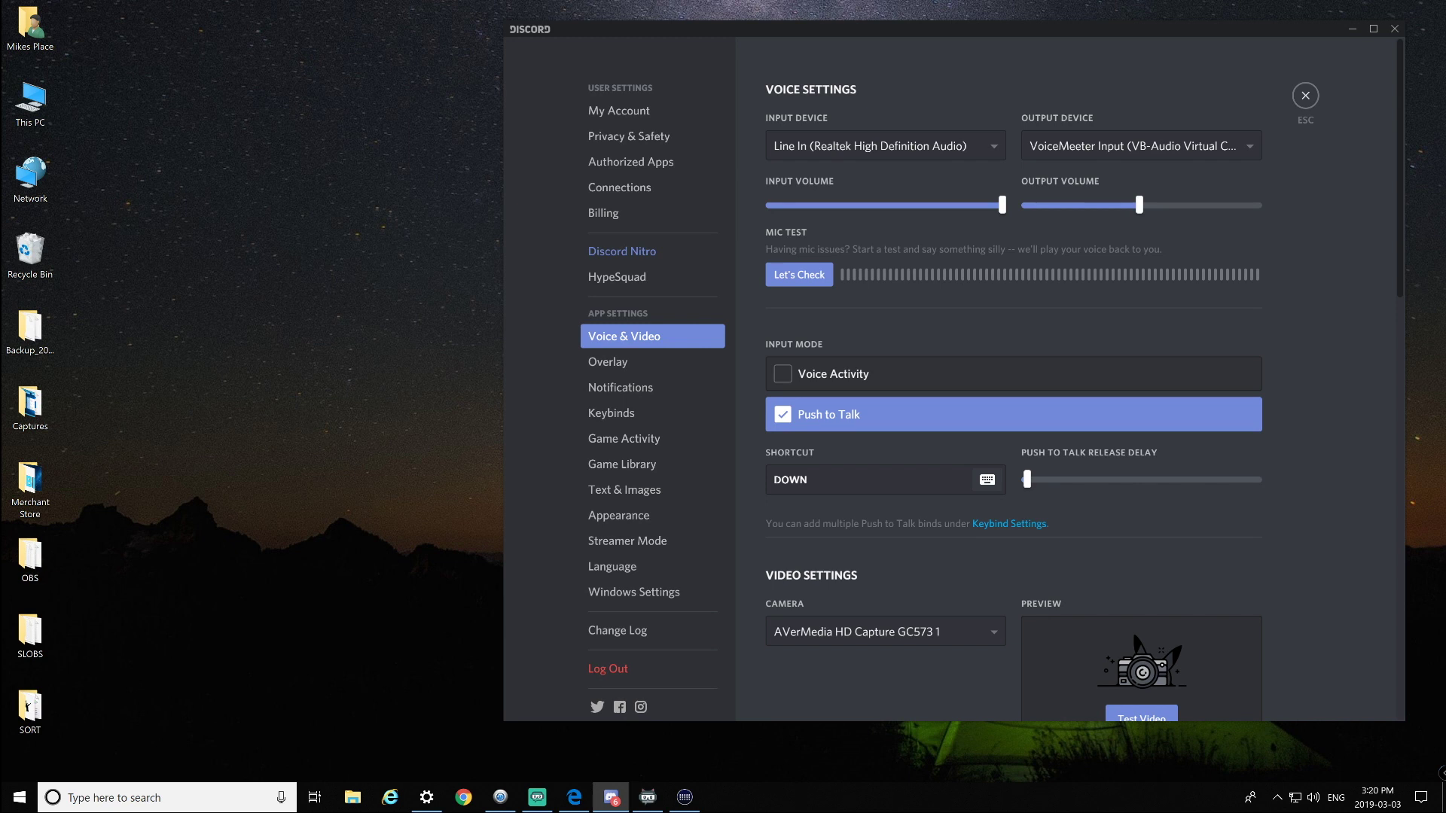
click(1129, 145)
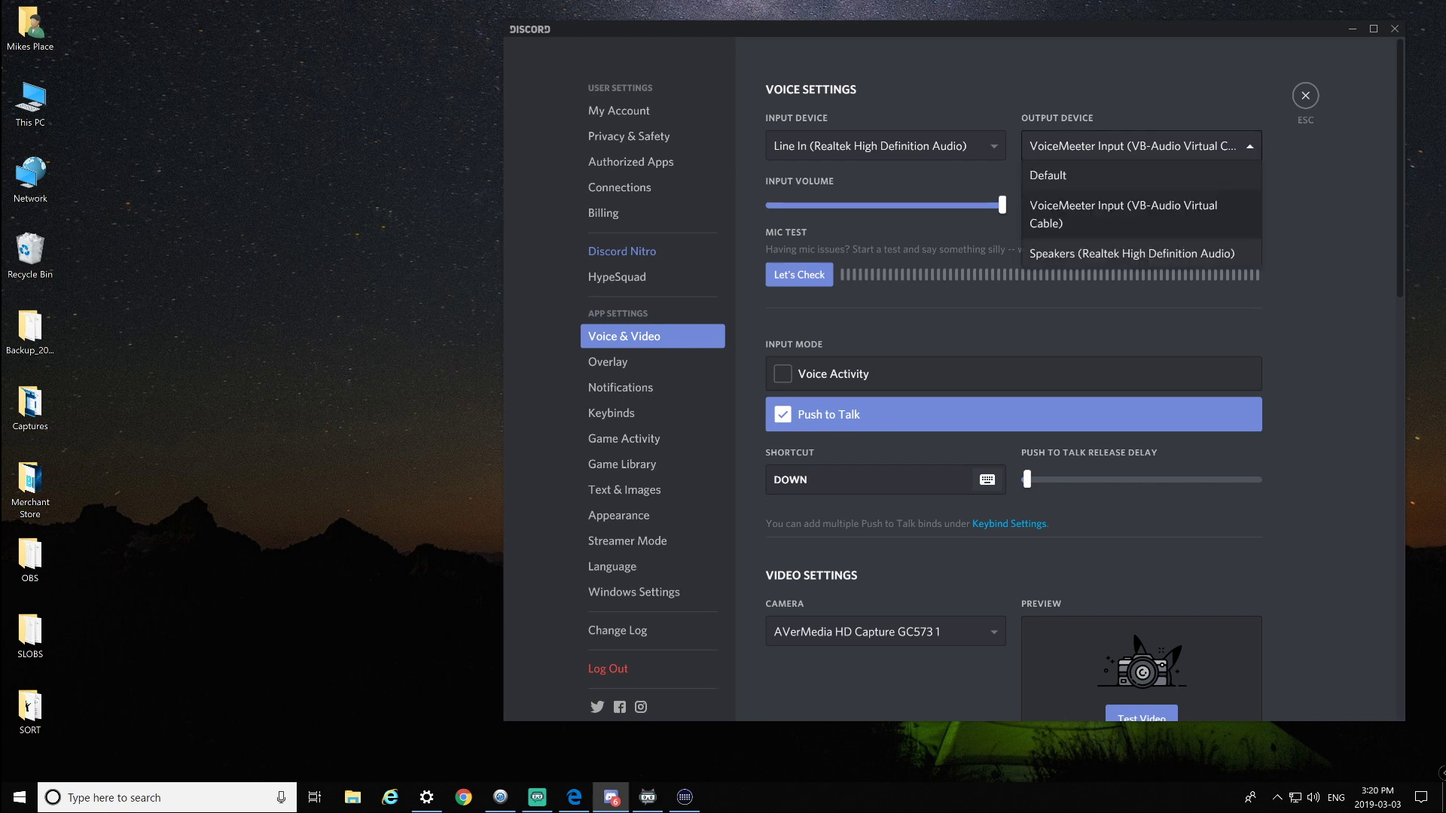
key(Escape)
click(1352, 29)
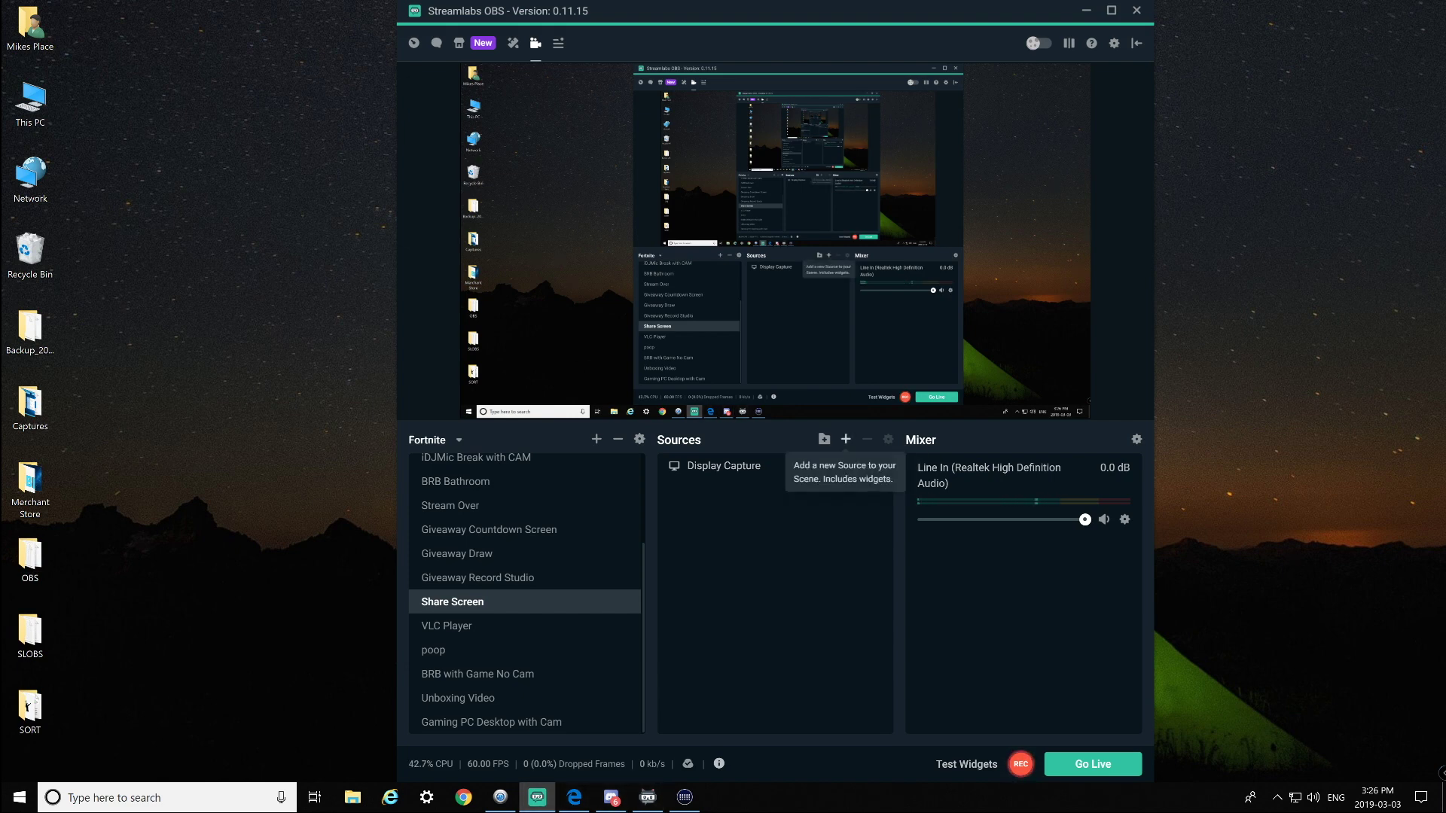
Add an Audio Output Capture source named "Discord Audio" to the Share Screen scene
click(845, 439)
click(388, 526)
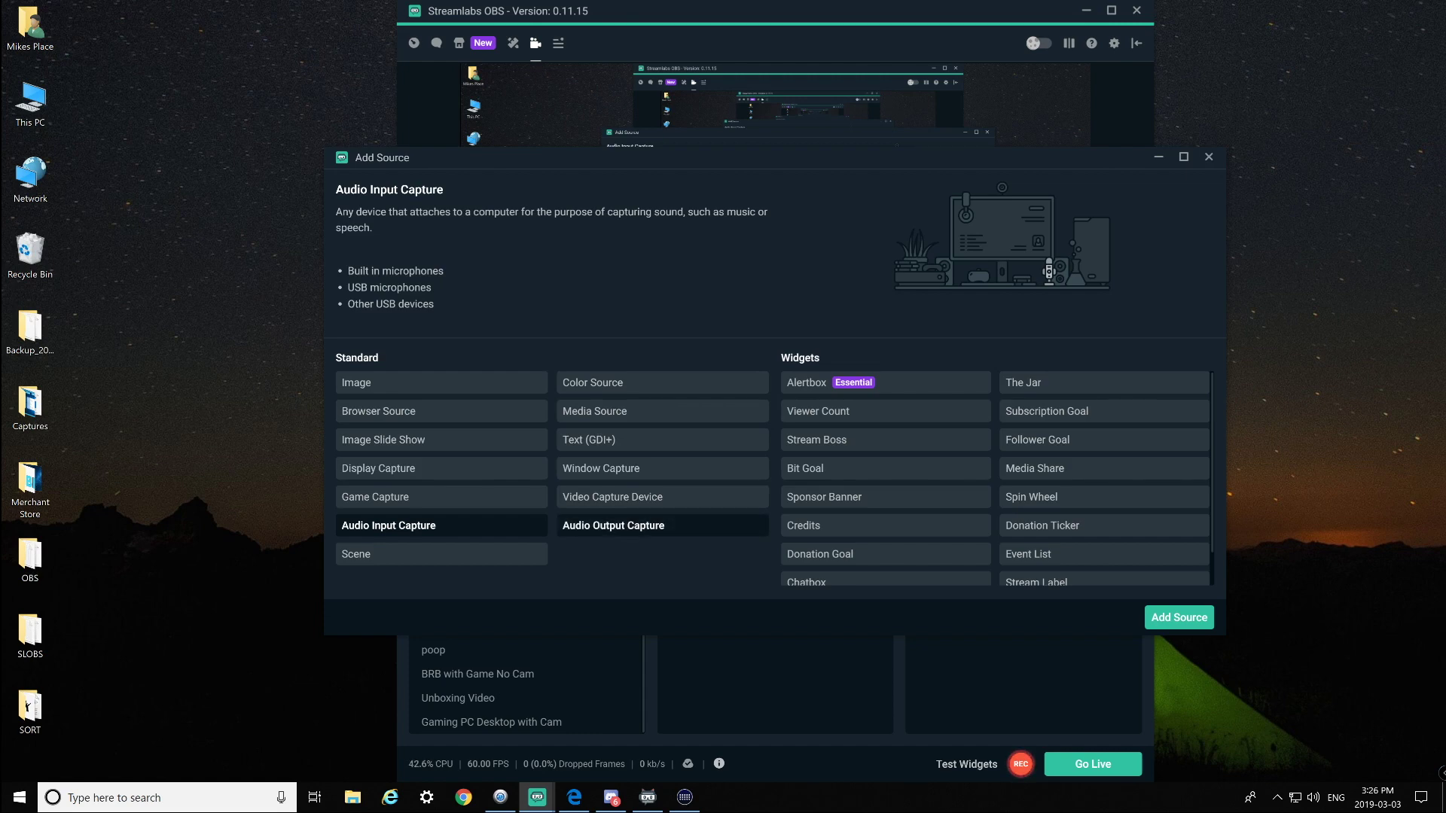
click(613, 524)
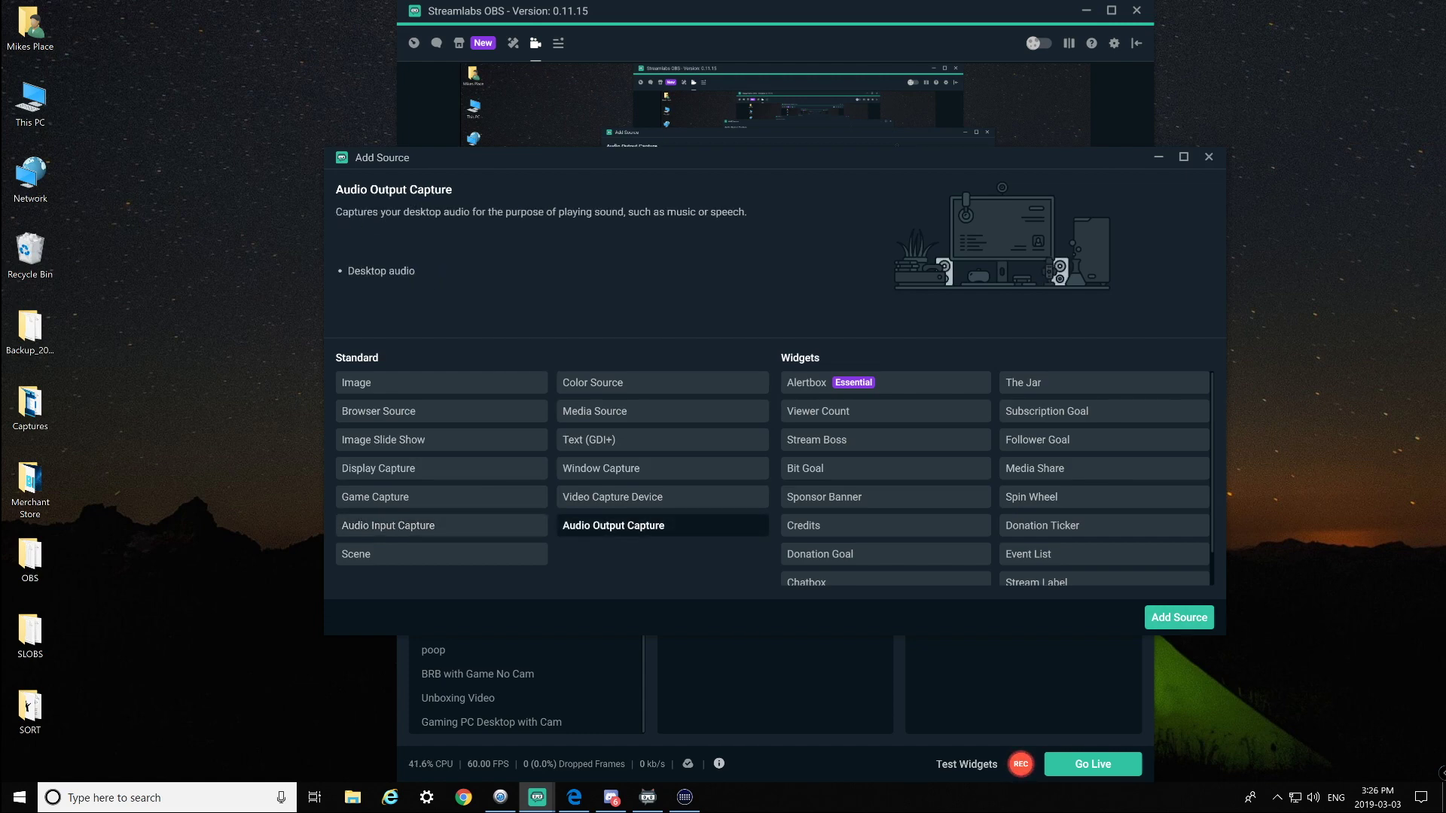
click(1178, 616)
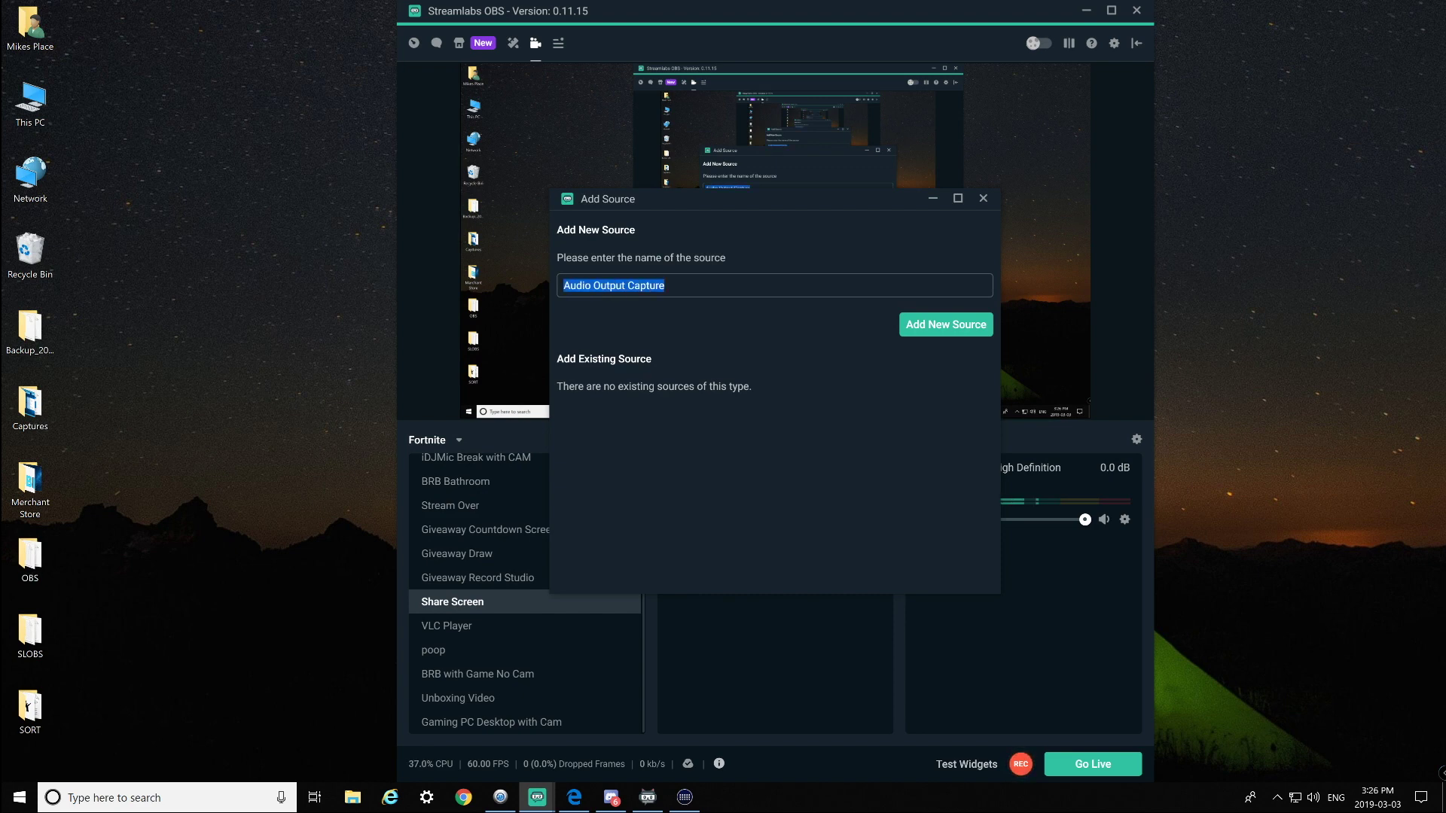
text(Discord A)
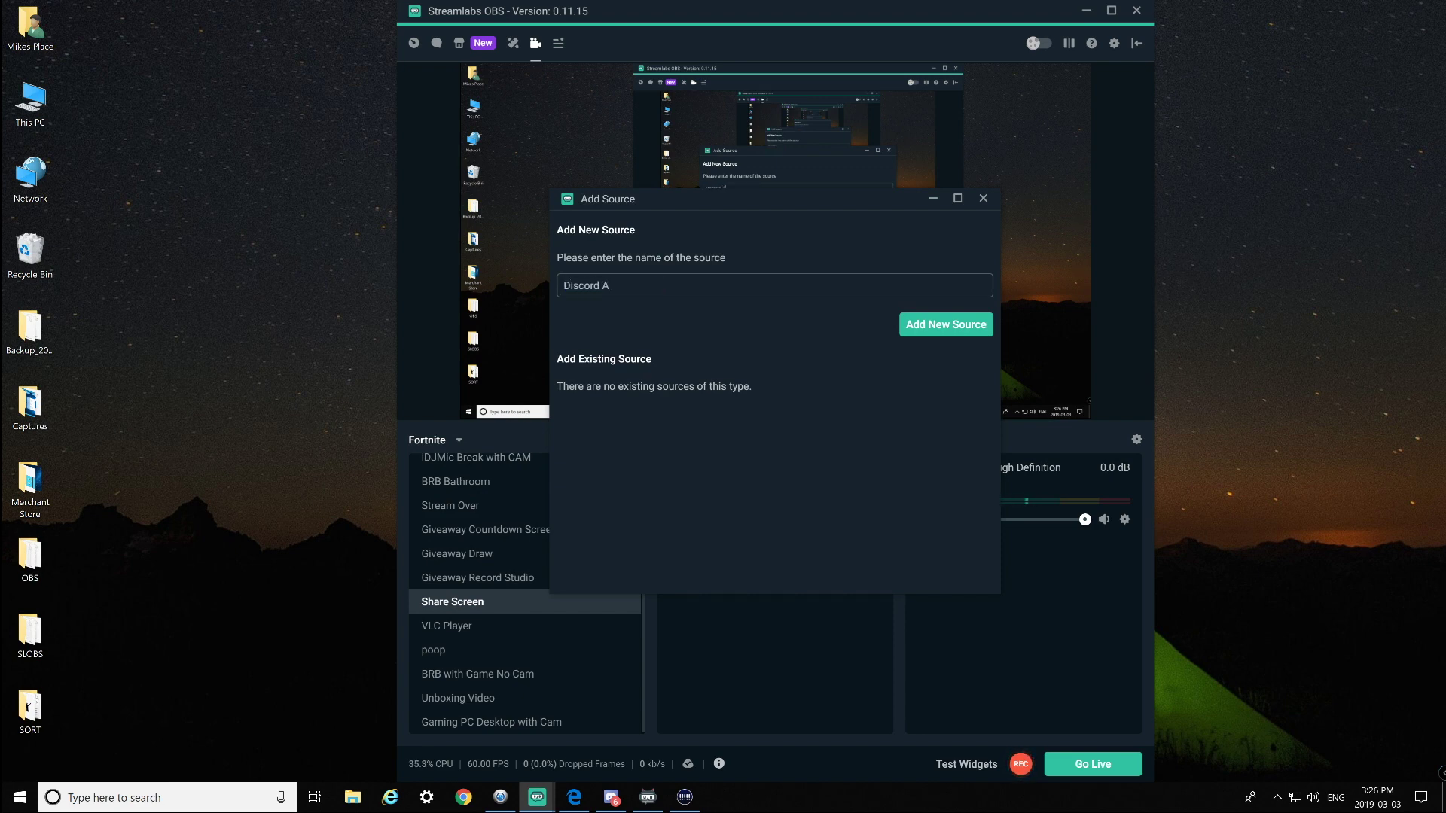
text(ujddio)
key(Return)
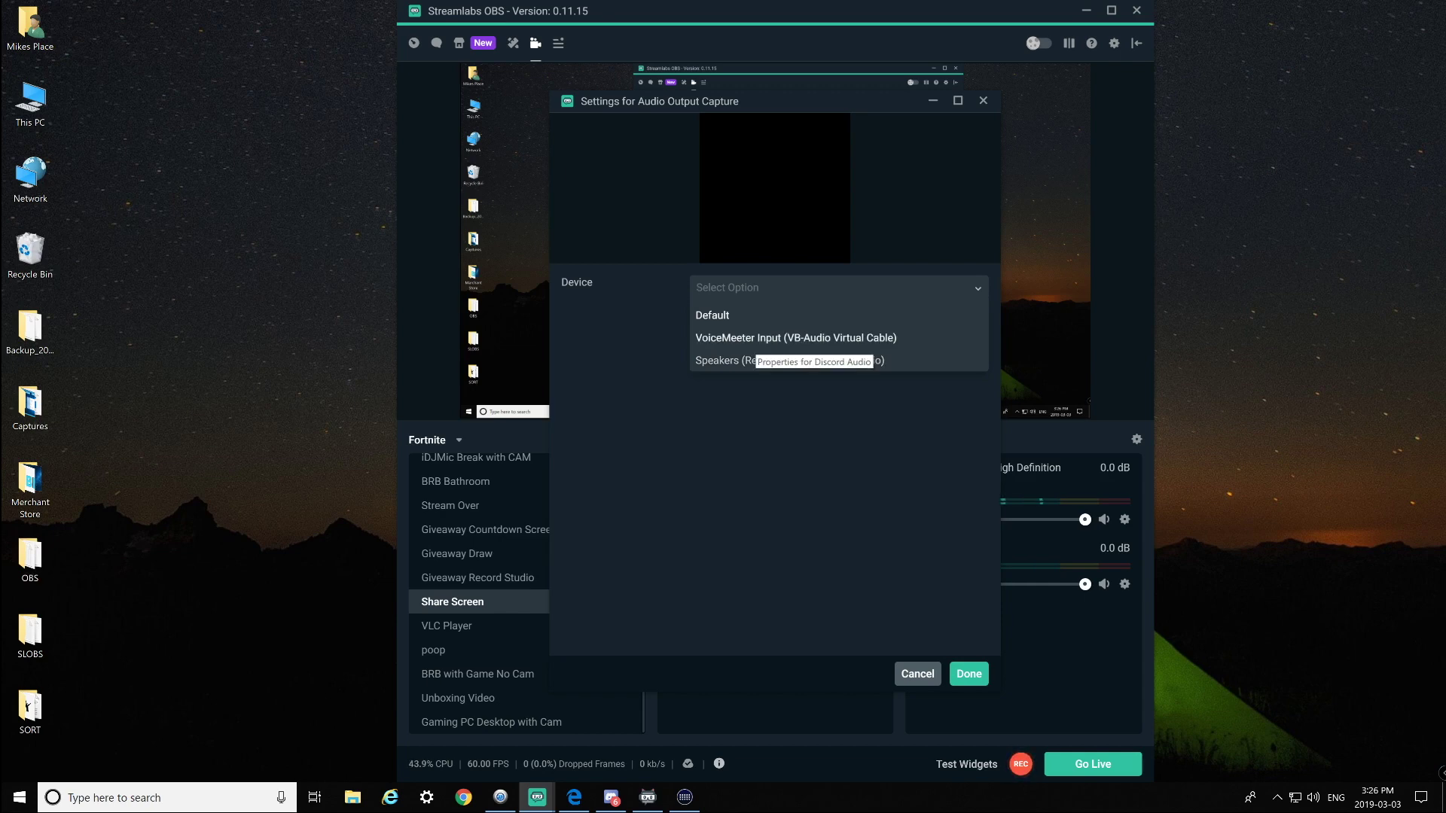
Set the Discord Audio source's device to VoiceMeeter Input (VB-Audio Virtual Cable), and reopen its properties to check the device
click(761, 338)
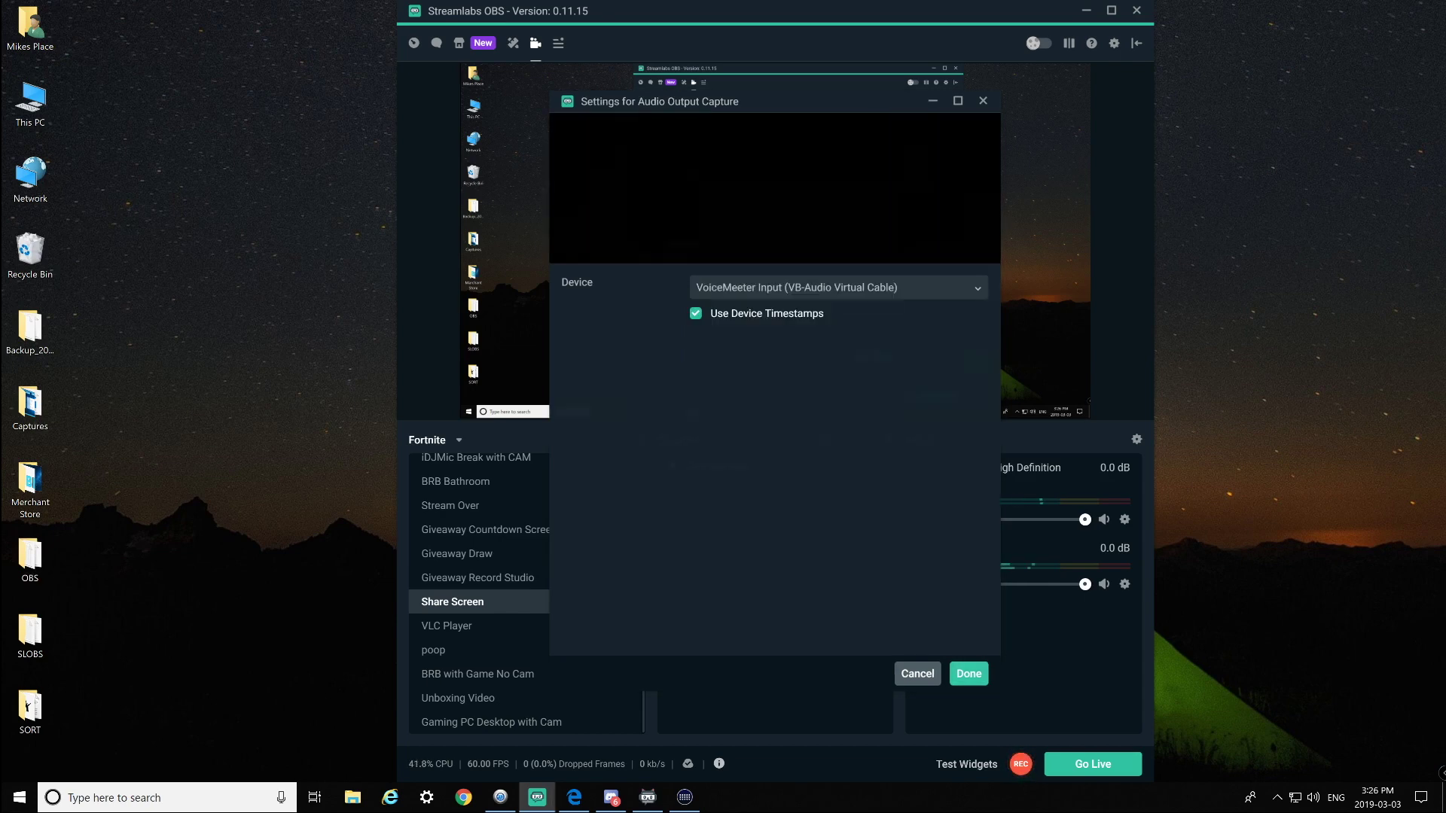
key(Return)
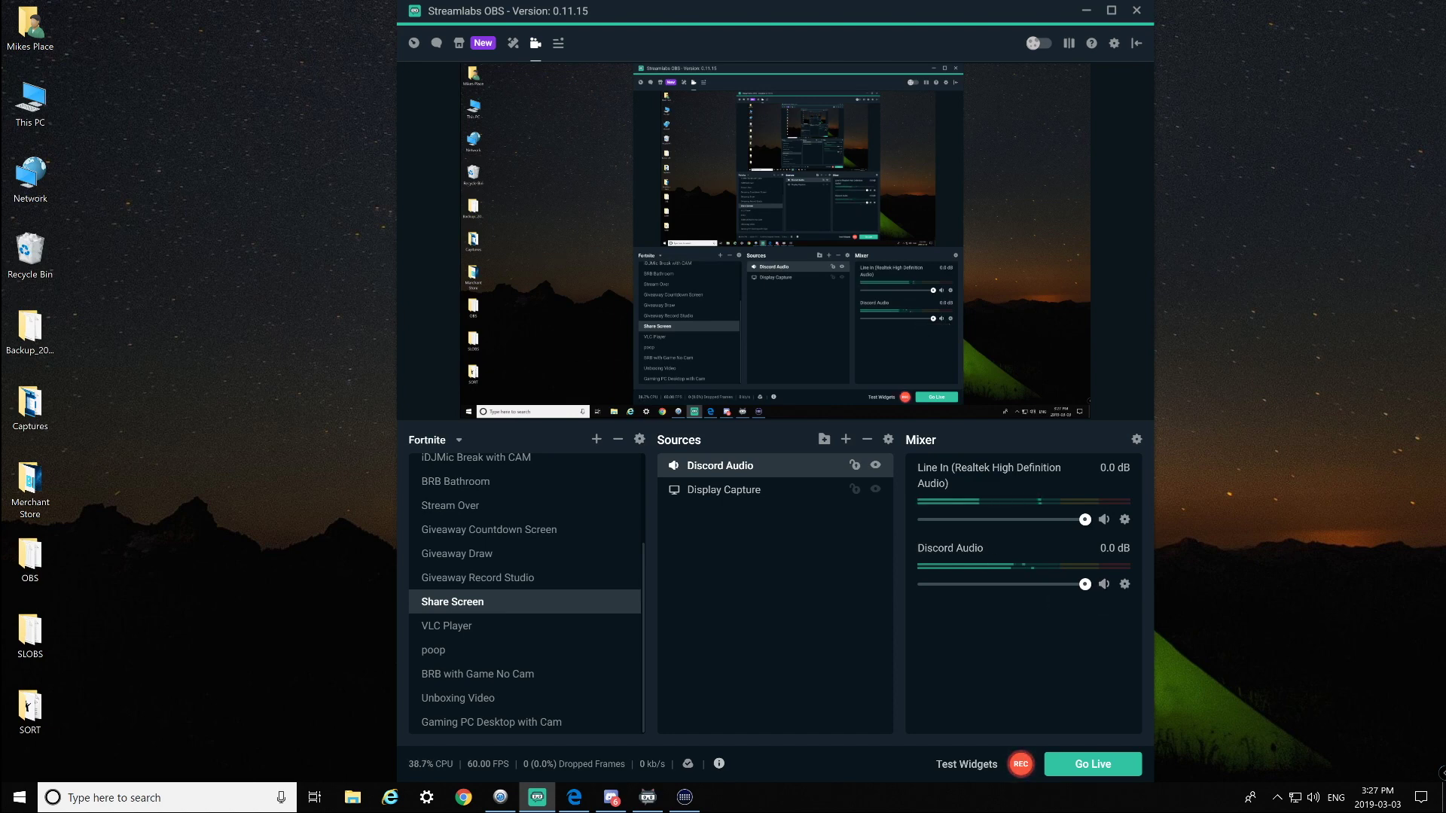
click(888, 439)
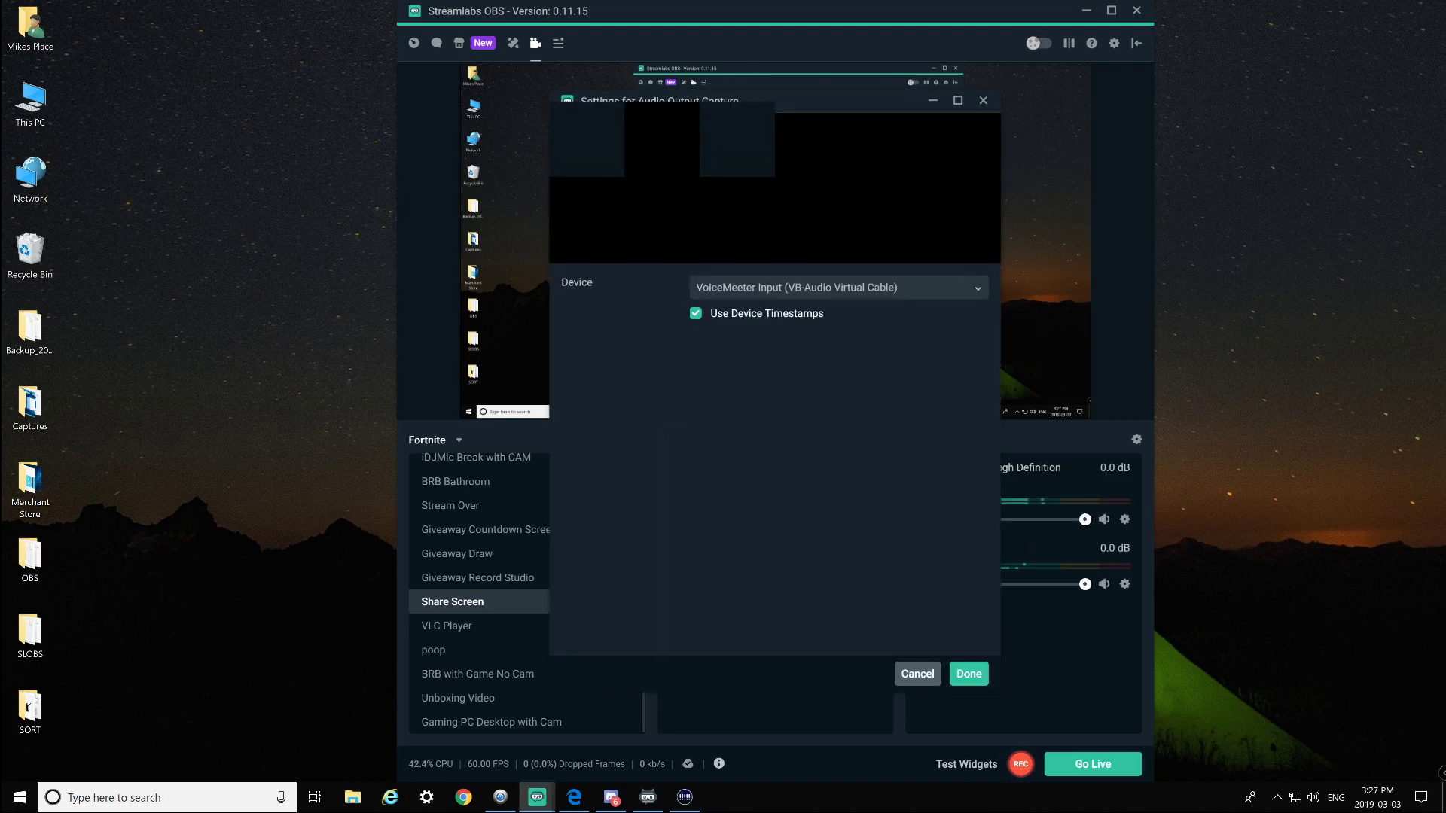
click(969, 674)
Set Discord Audio's monitoring to Monitor and Output in the advanced audio settings, and mute and unmute the source in the mixer
click(1136, 438)
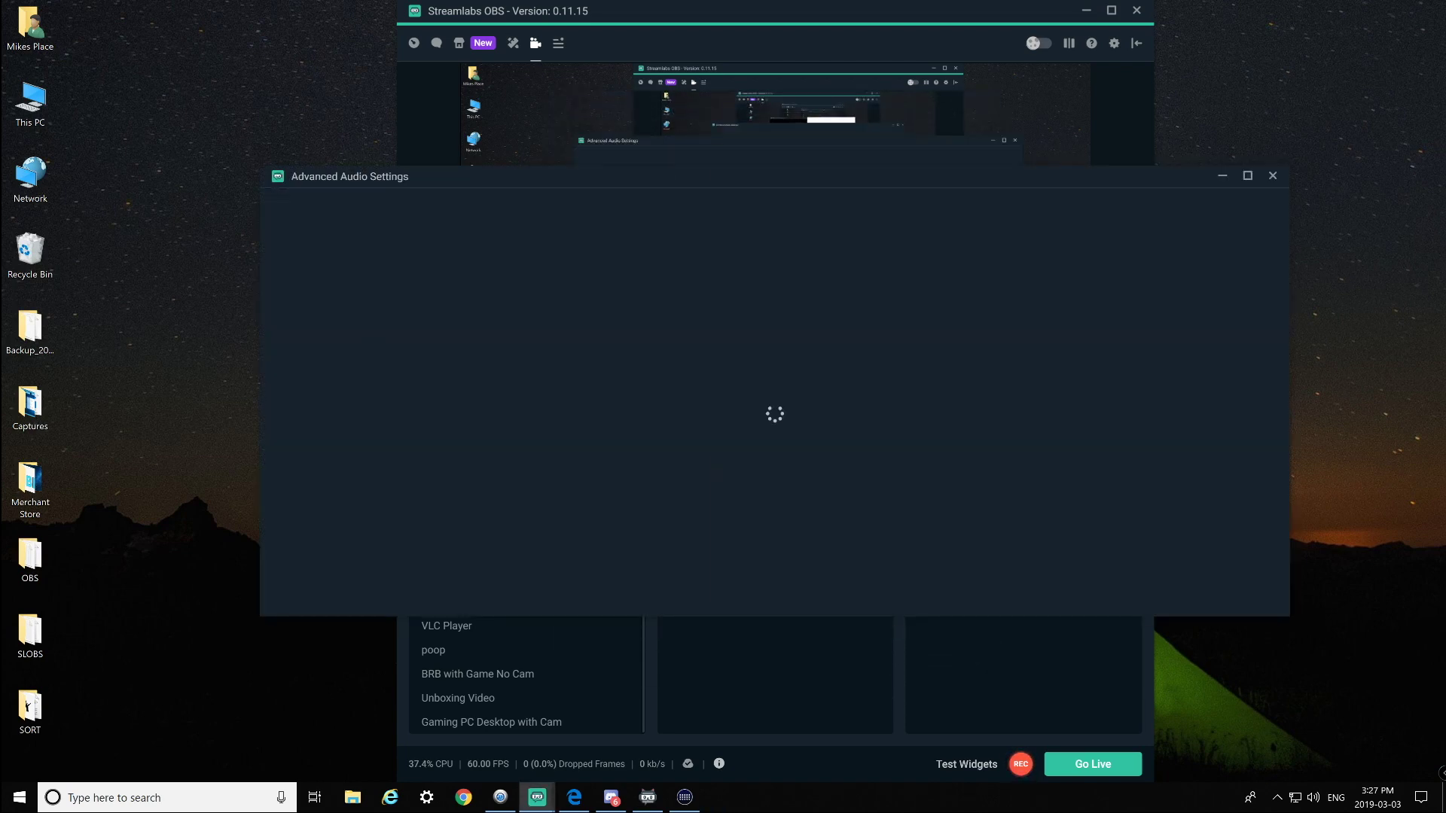
click(917, 283)
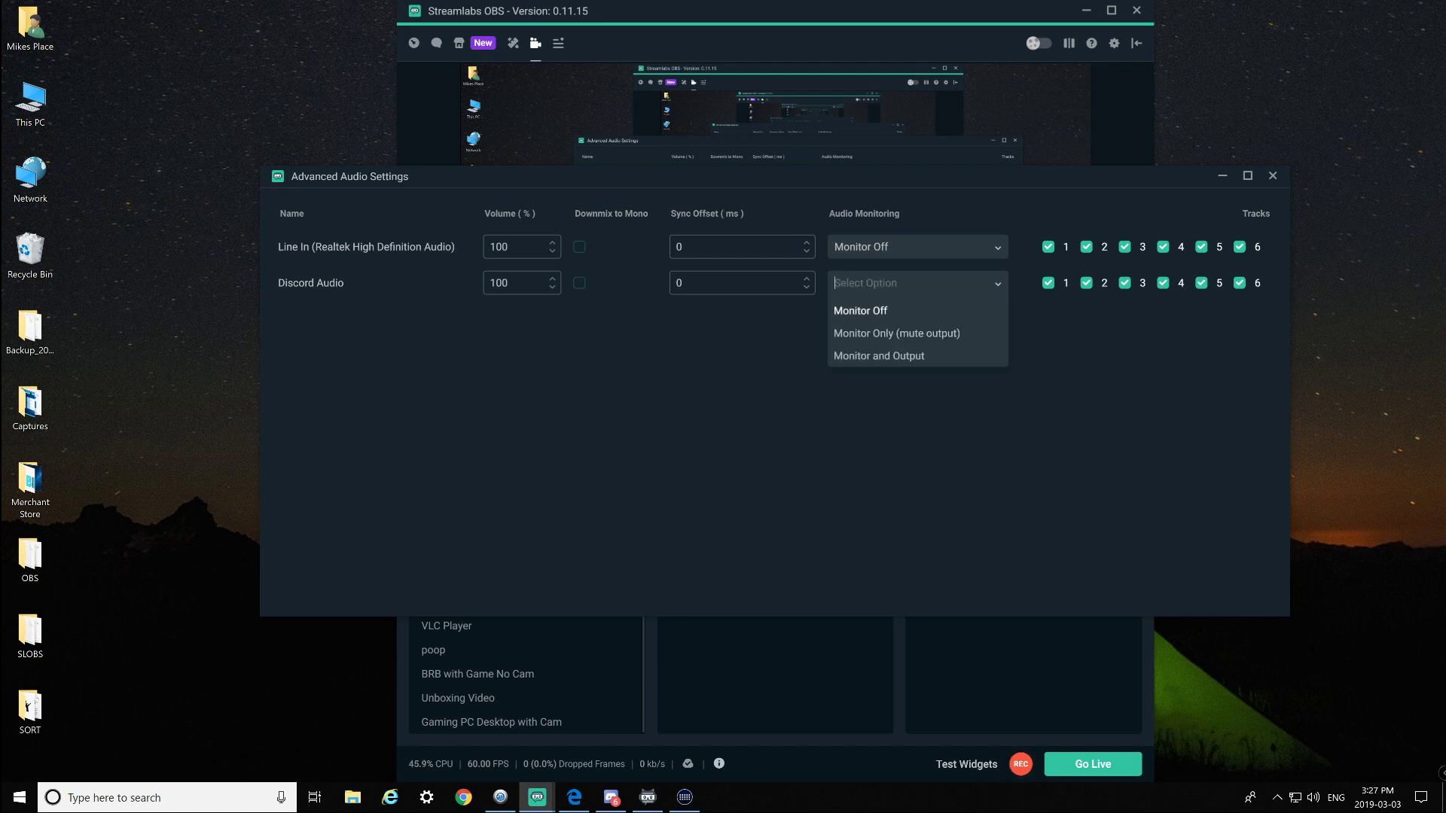
click(879, 355)
click(1272, 175)
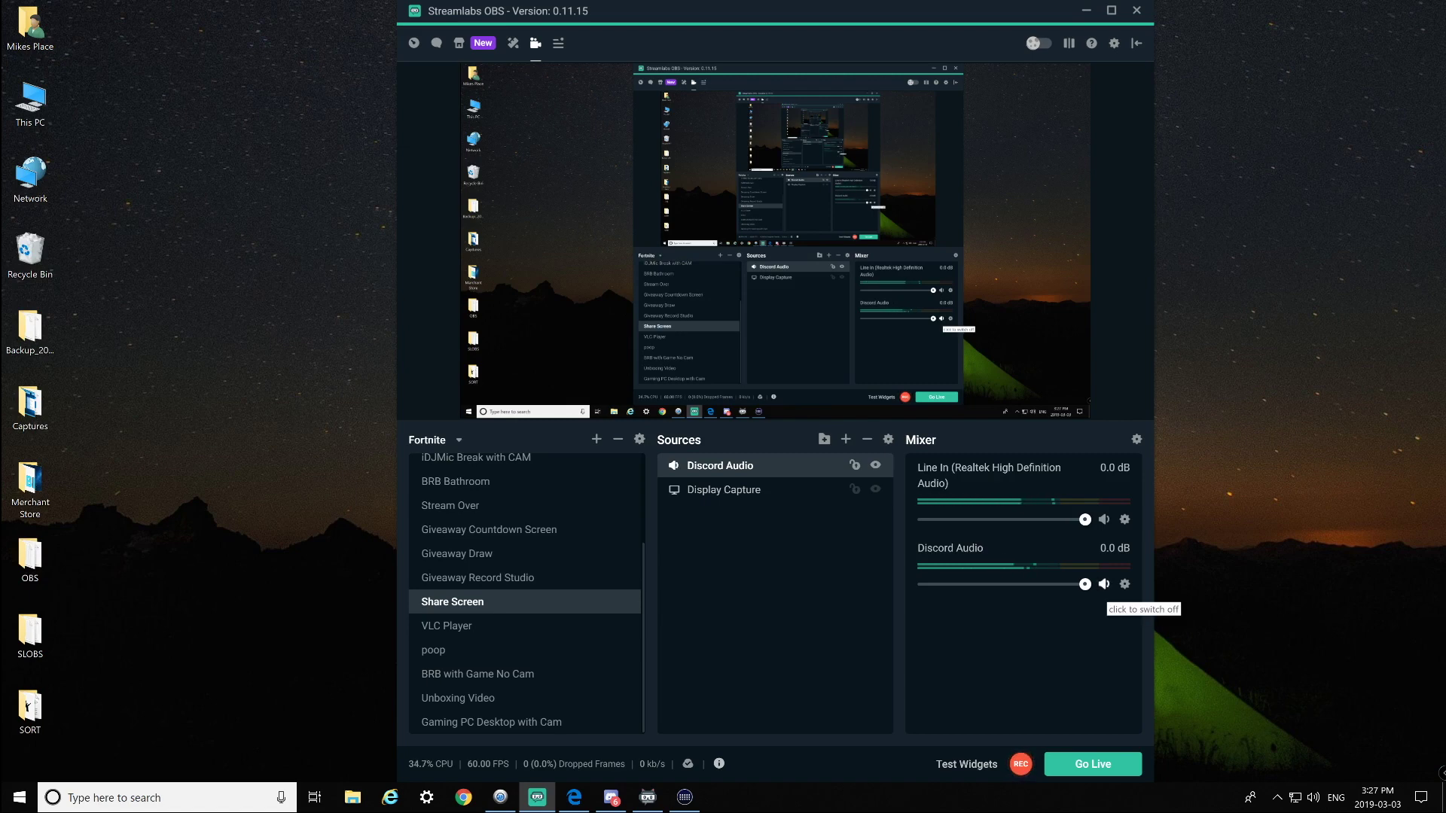
click(1104, 584)
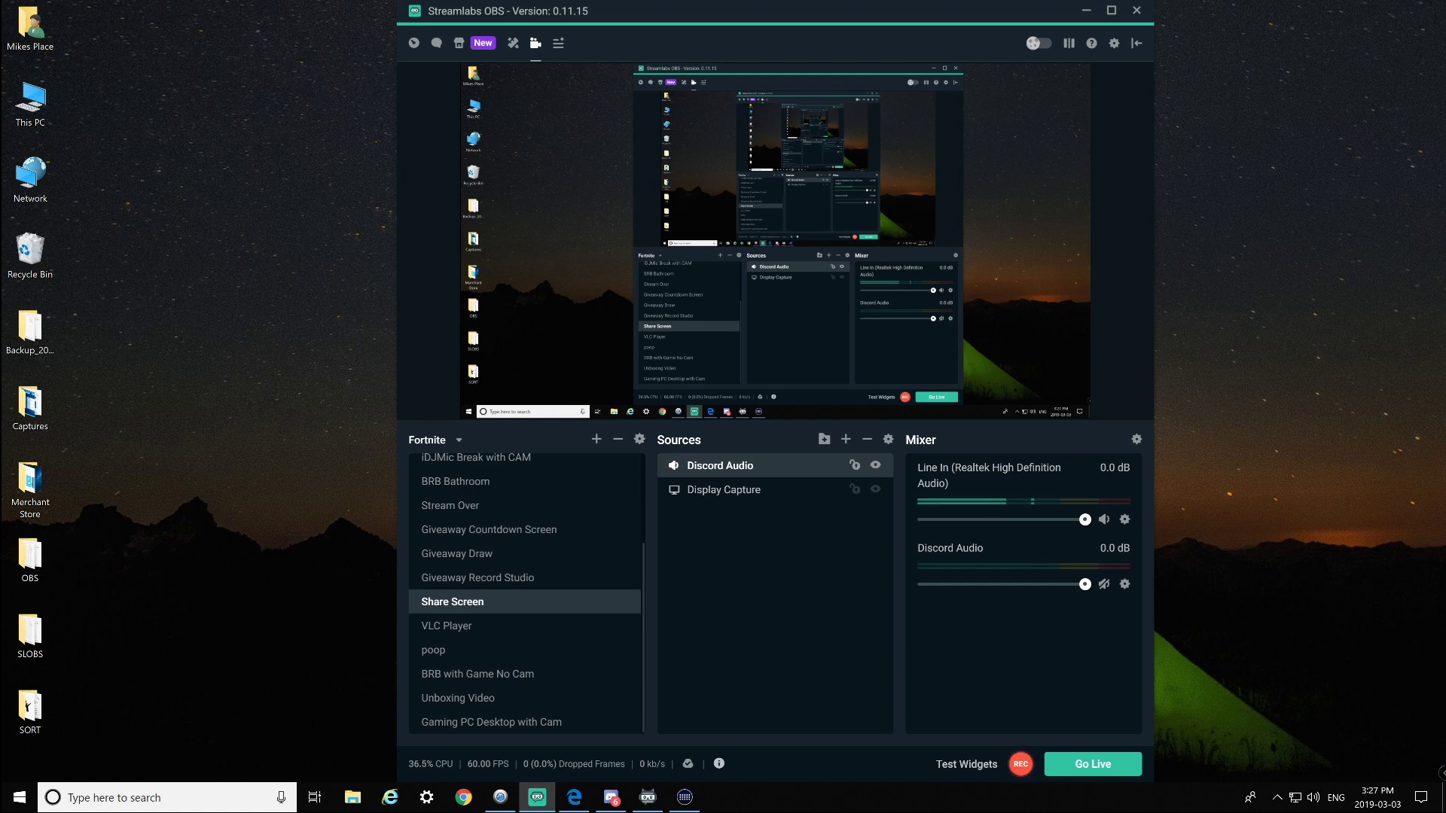
click(1104, 585)
Switch to Streamlabs Chatbot and to Discord in turn, look at each window, and minimize both
click(647, 797)
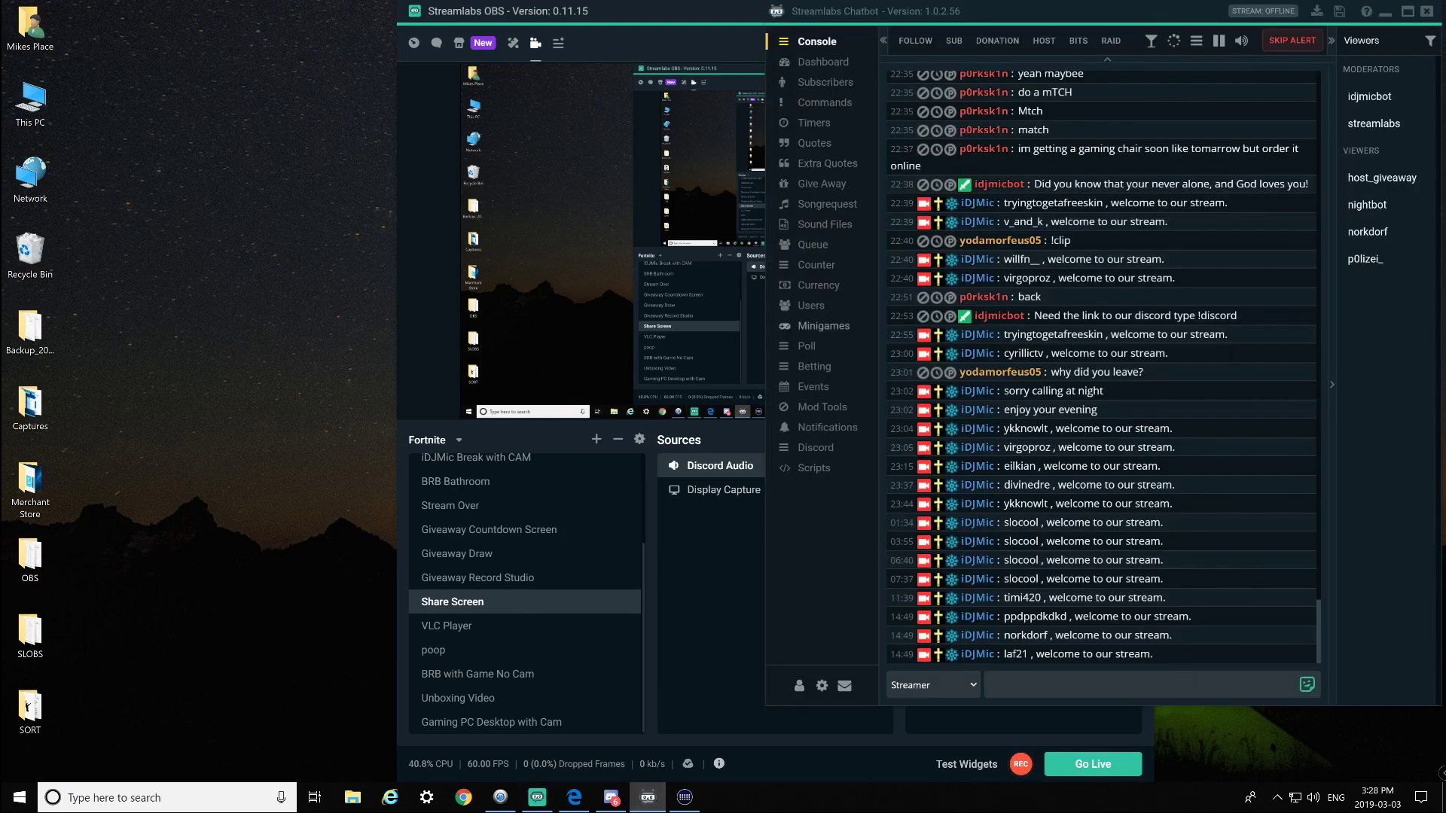
click(1384, 11)
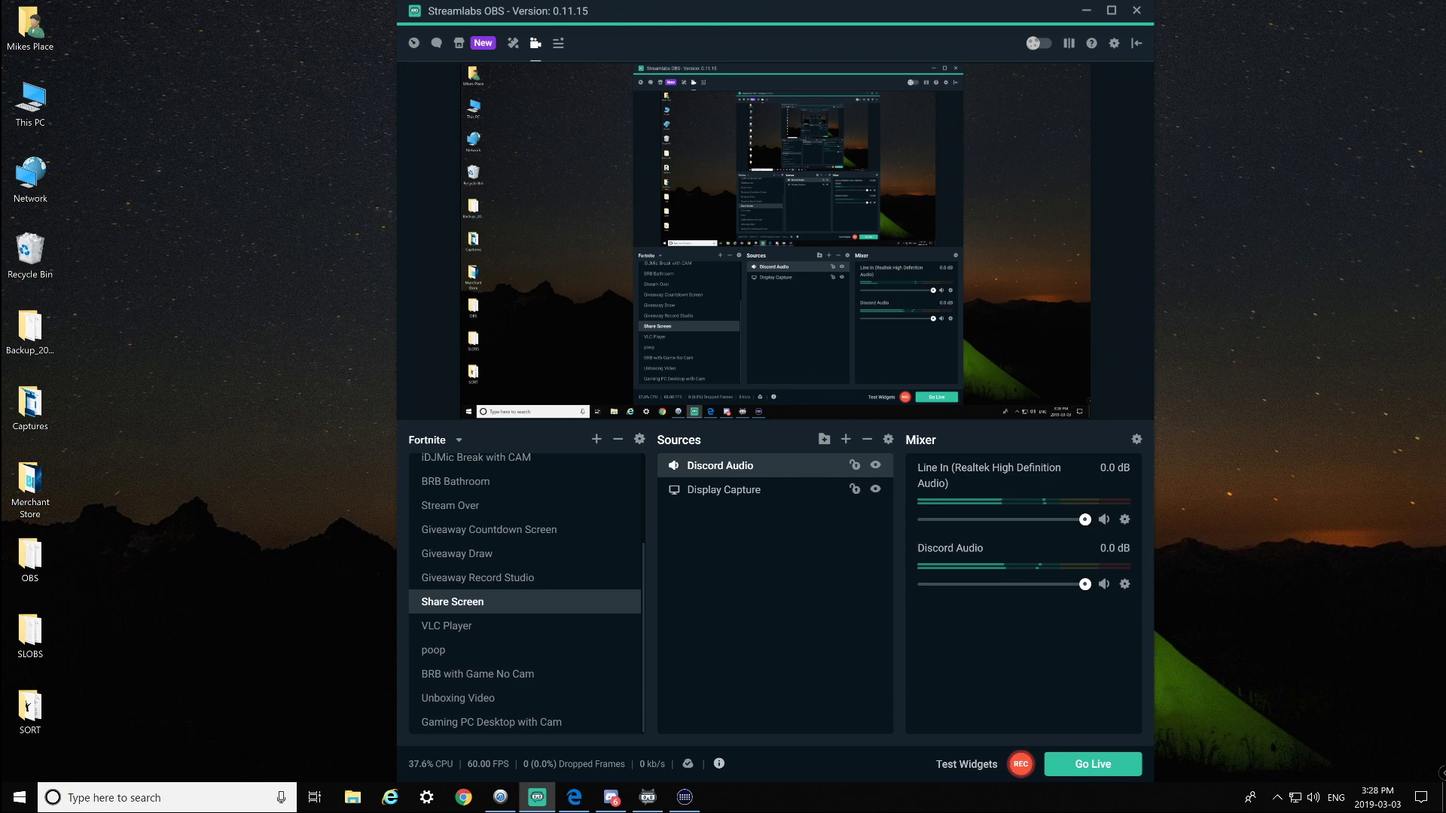
click(611, 797)
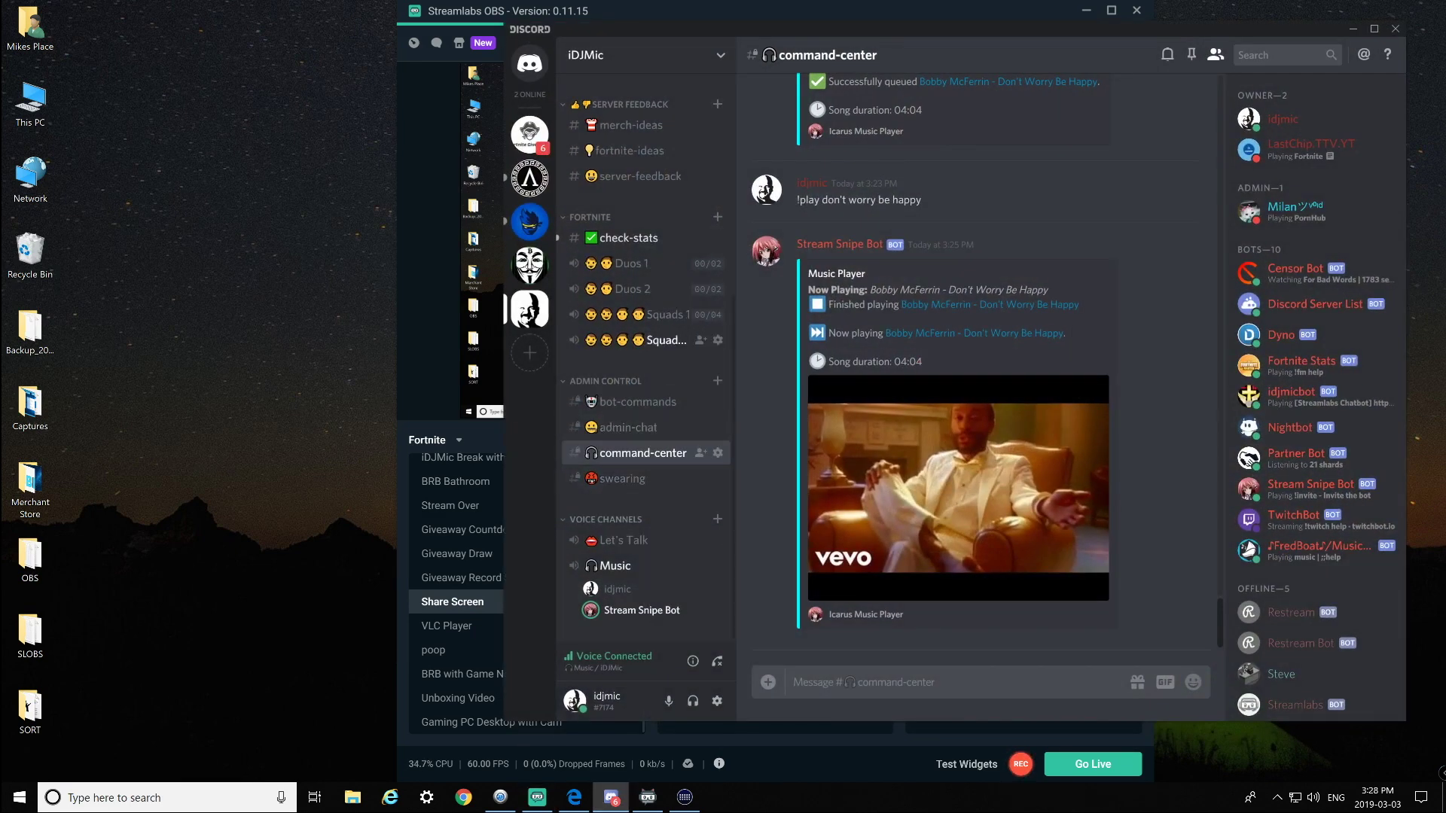
click(1353, 28)
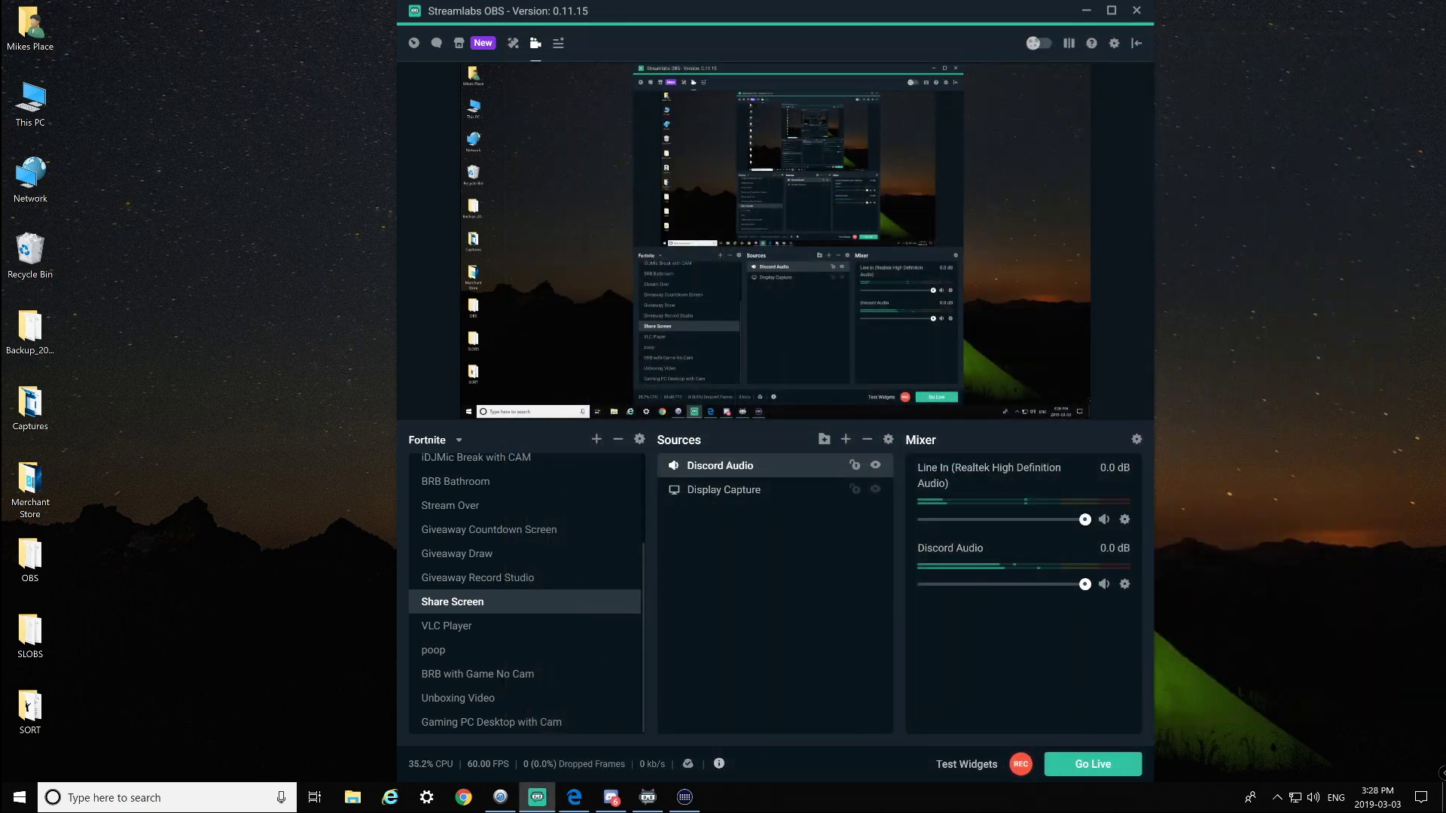
Mute Discord Audio in the Streamlabs OBS mixer and show the desktop
click(1103, 584)
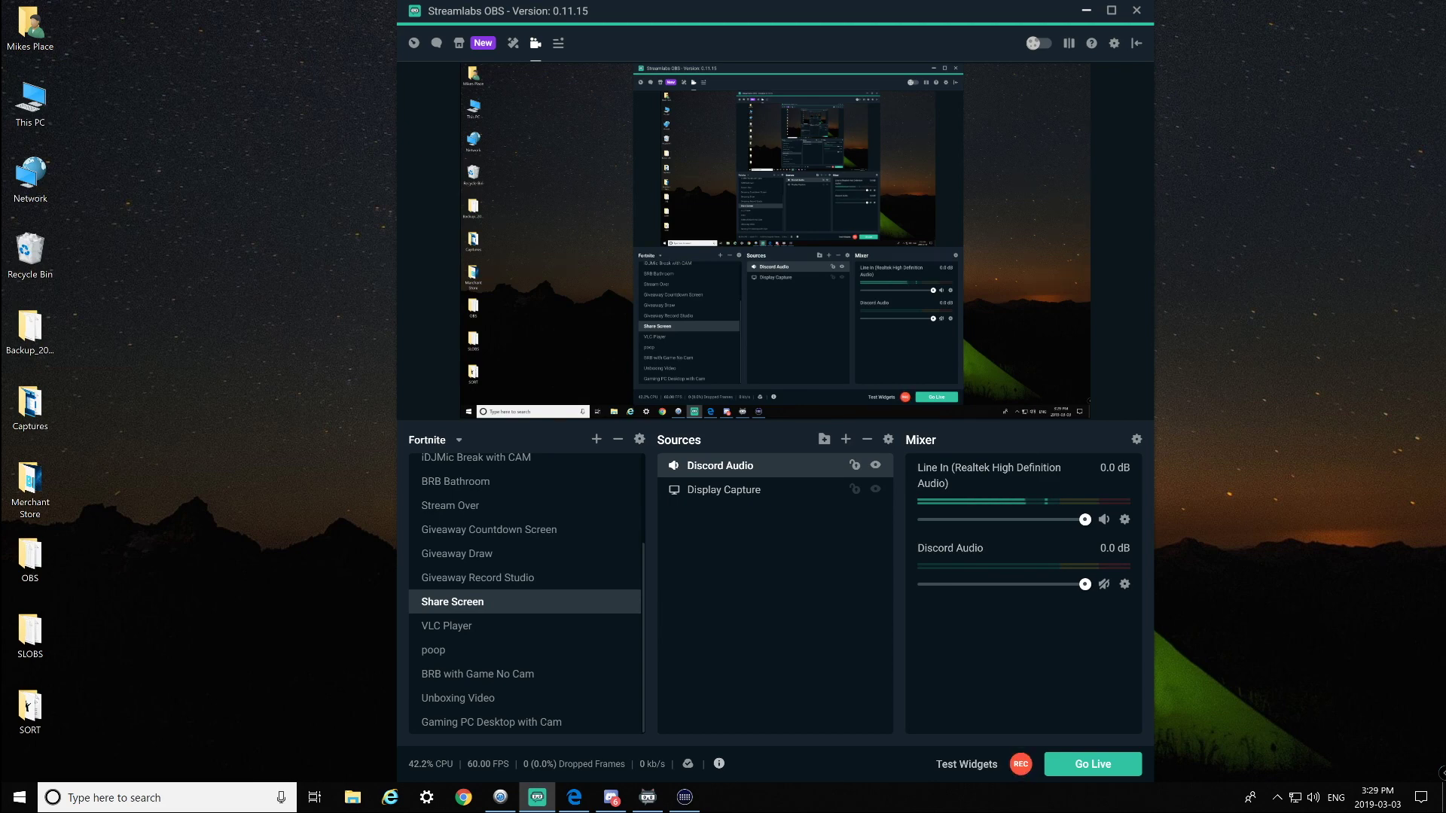
key(super+d)
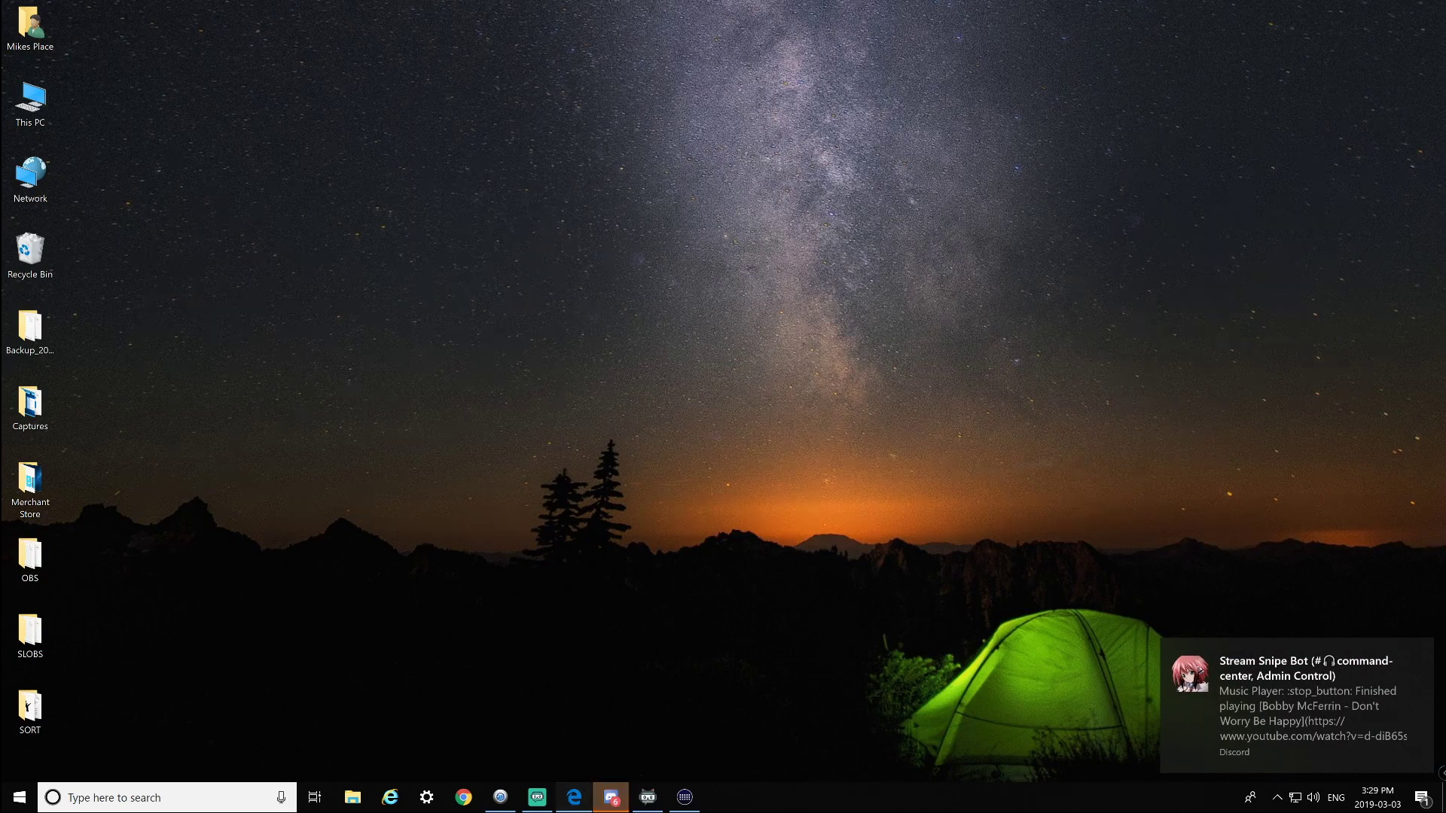
Switch to Microsoft Edge, view the VB-CABLE Virtual Audio Device download page, and return to the desktop
click(574, 796)
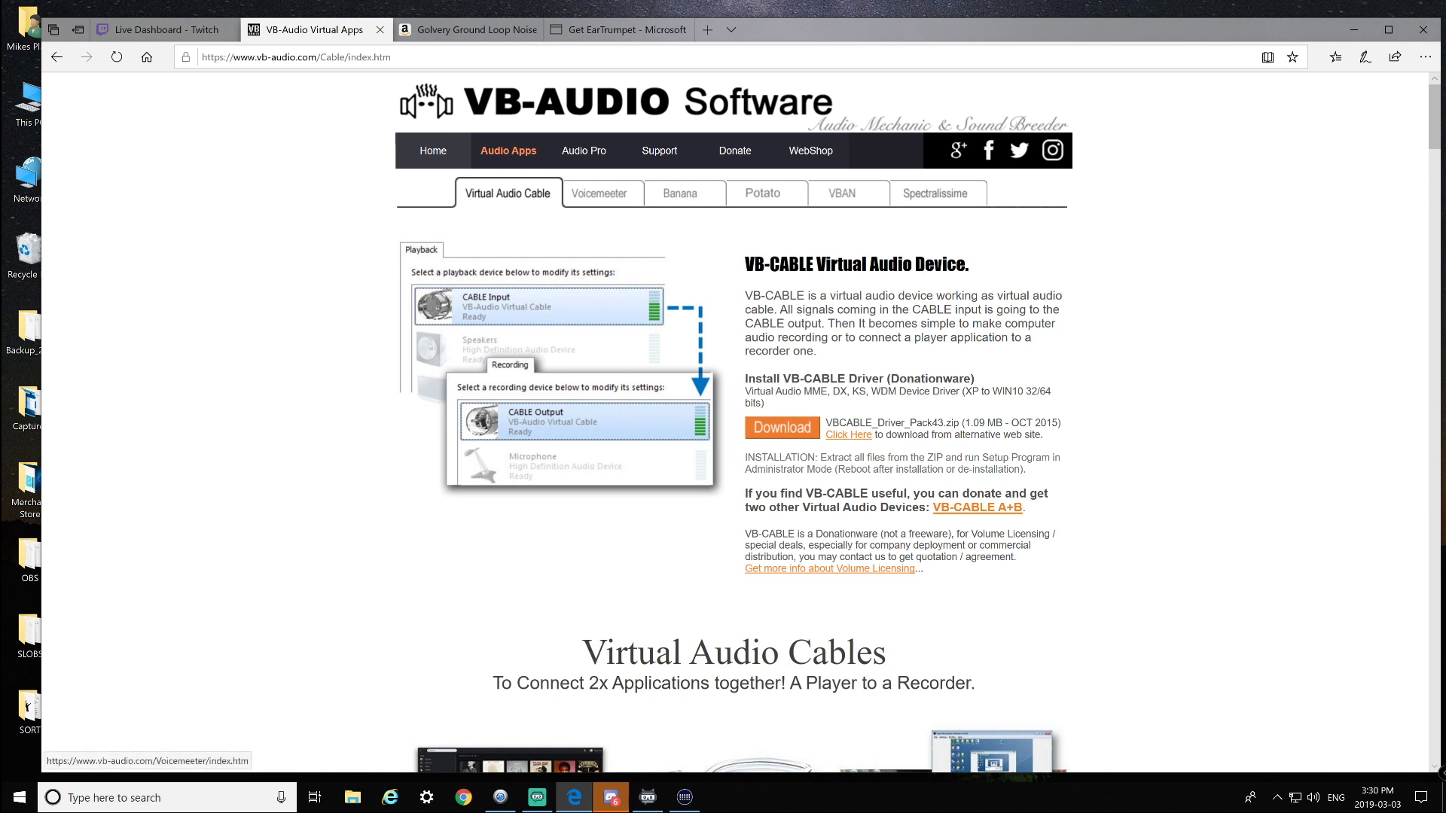
triple_click(856, 263)
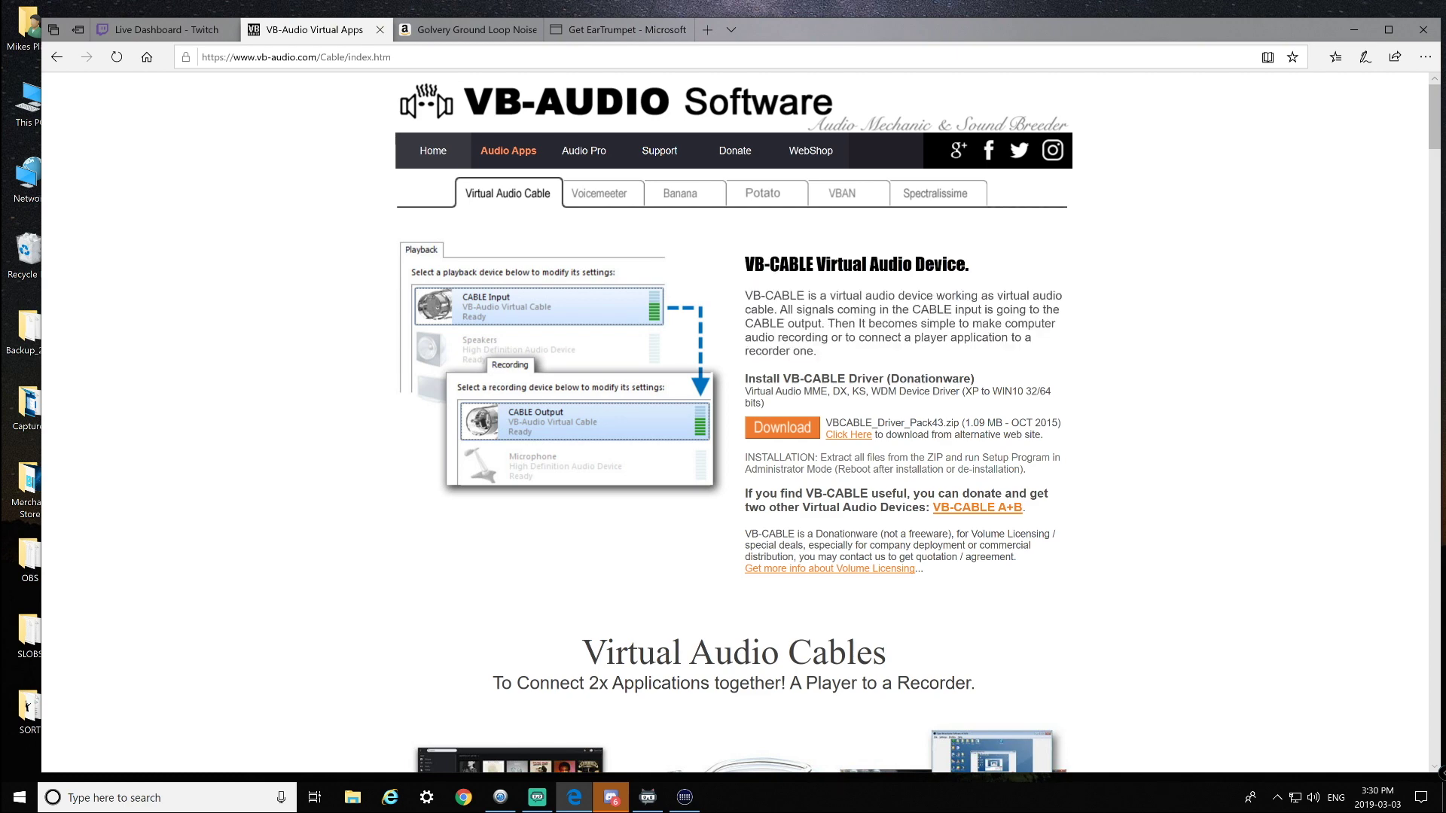
key(super+d)
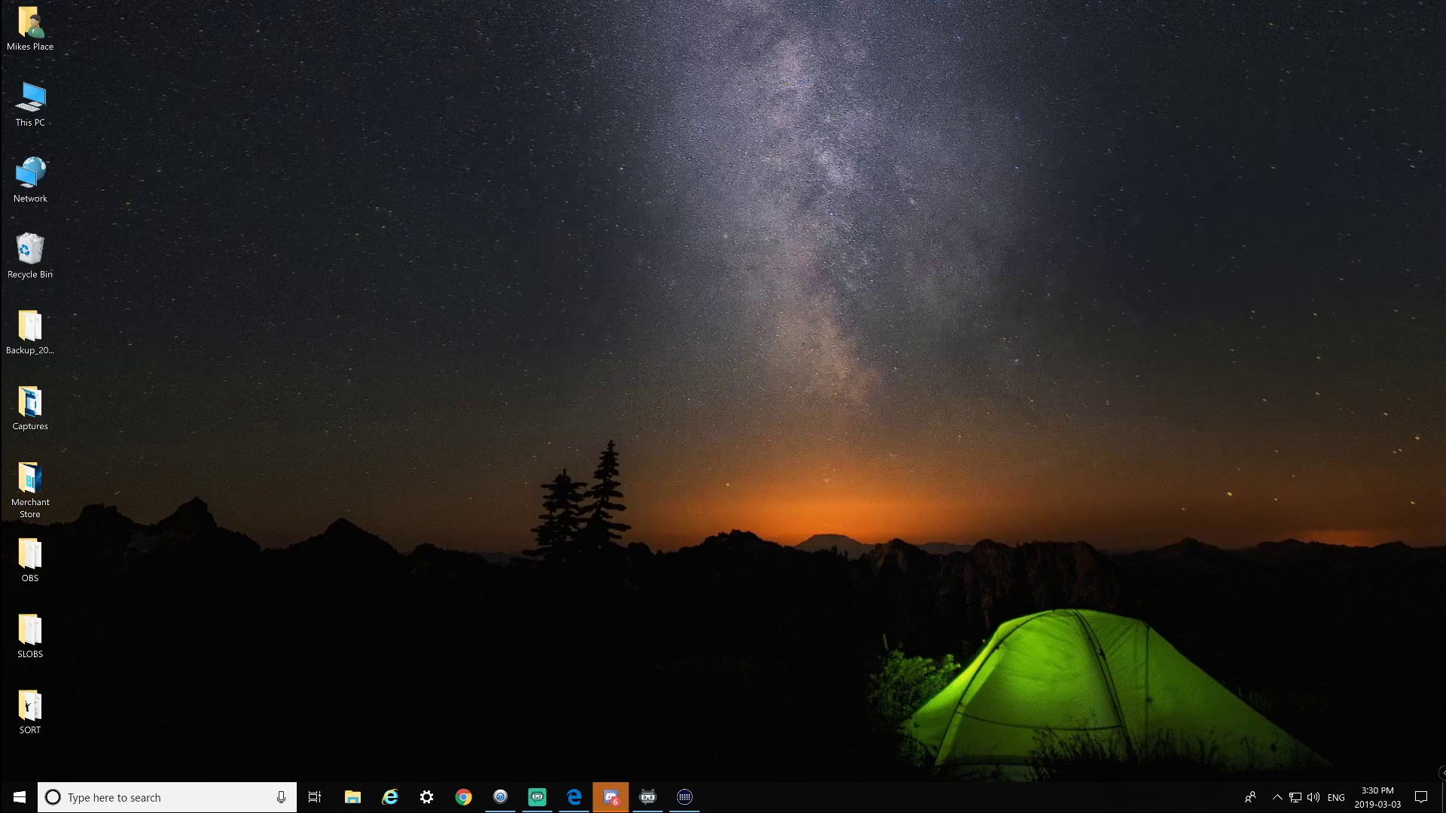
Bring up Discord's command-center channel to look at it, and minimize the window again
key(super+8)
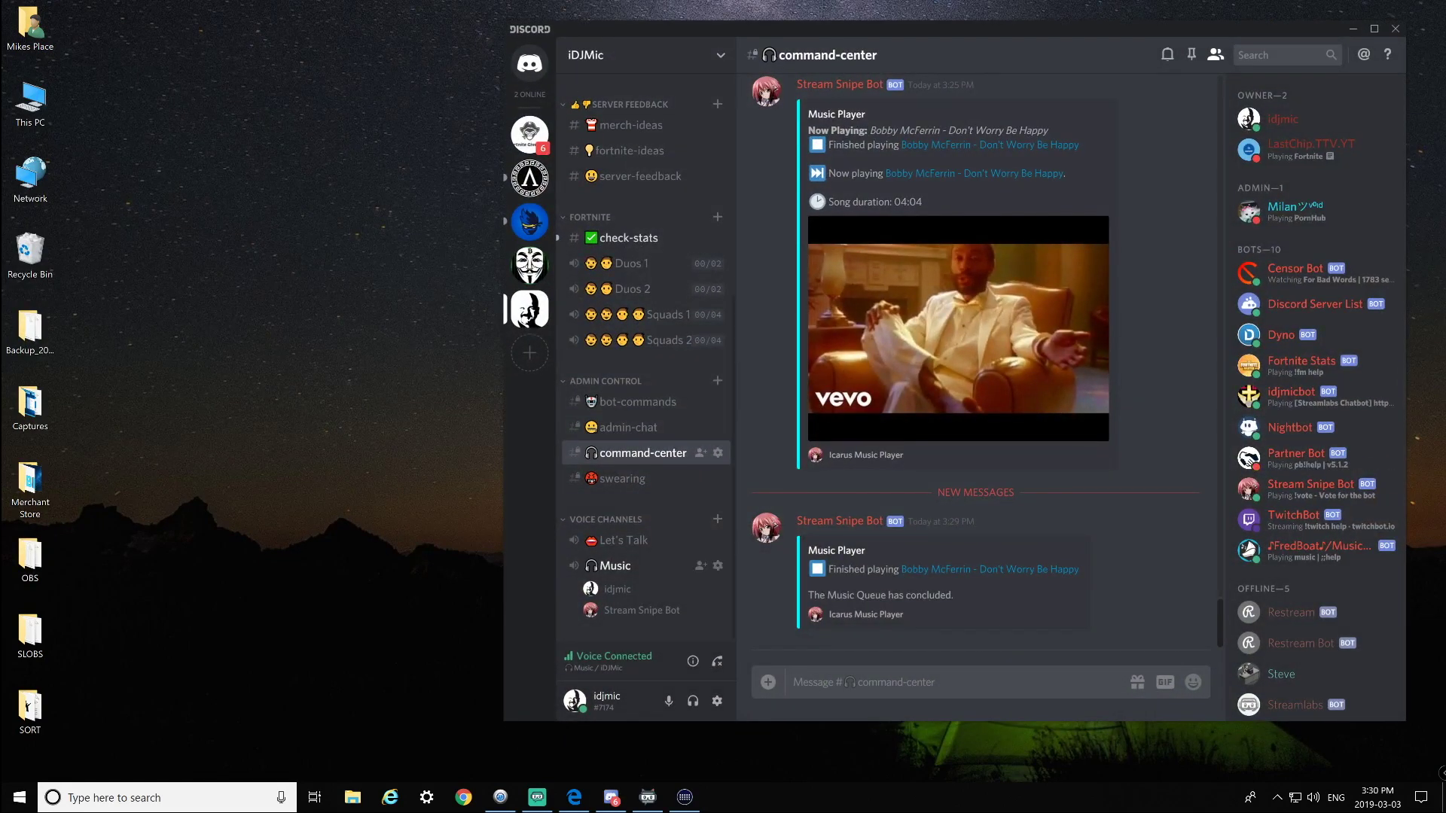
key(super+8)
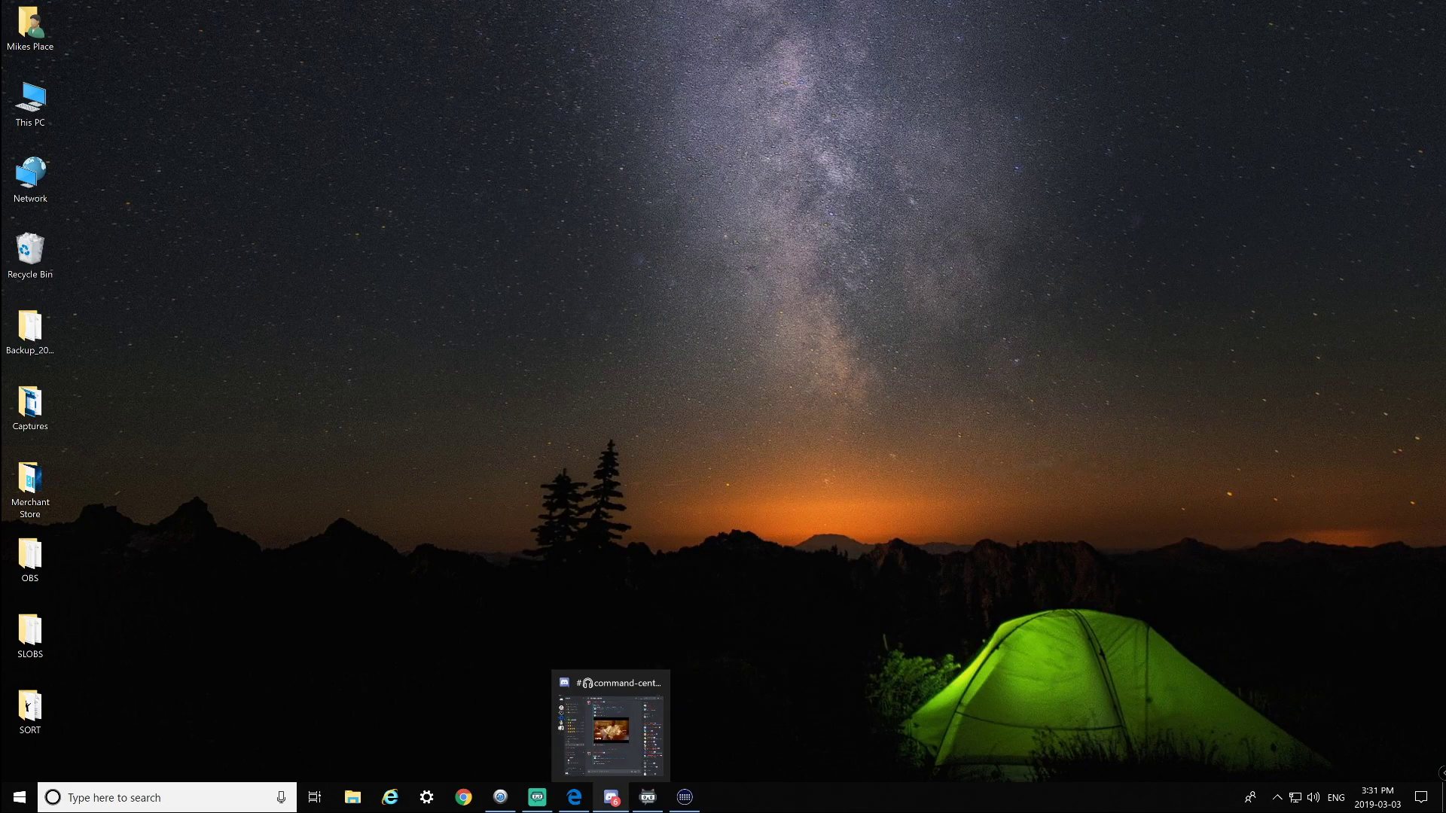
key(super+8)
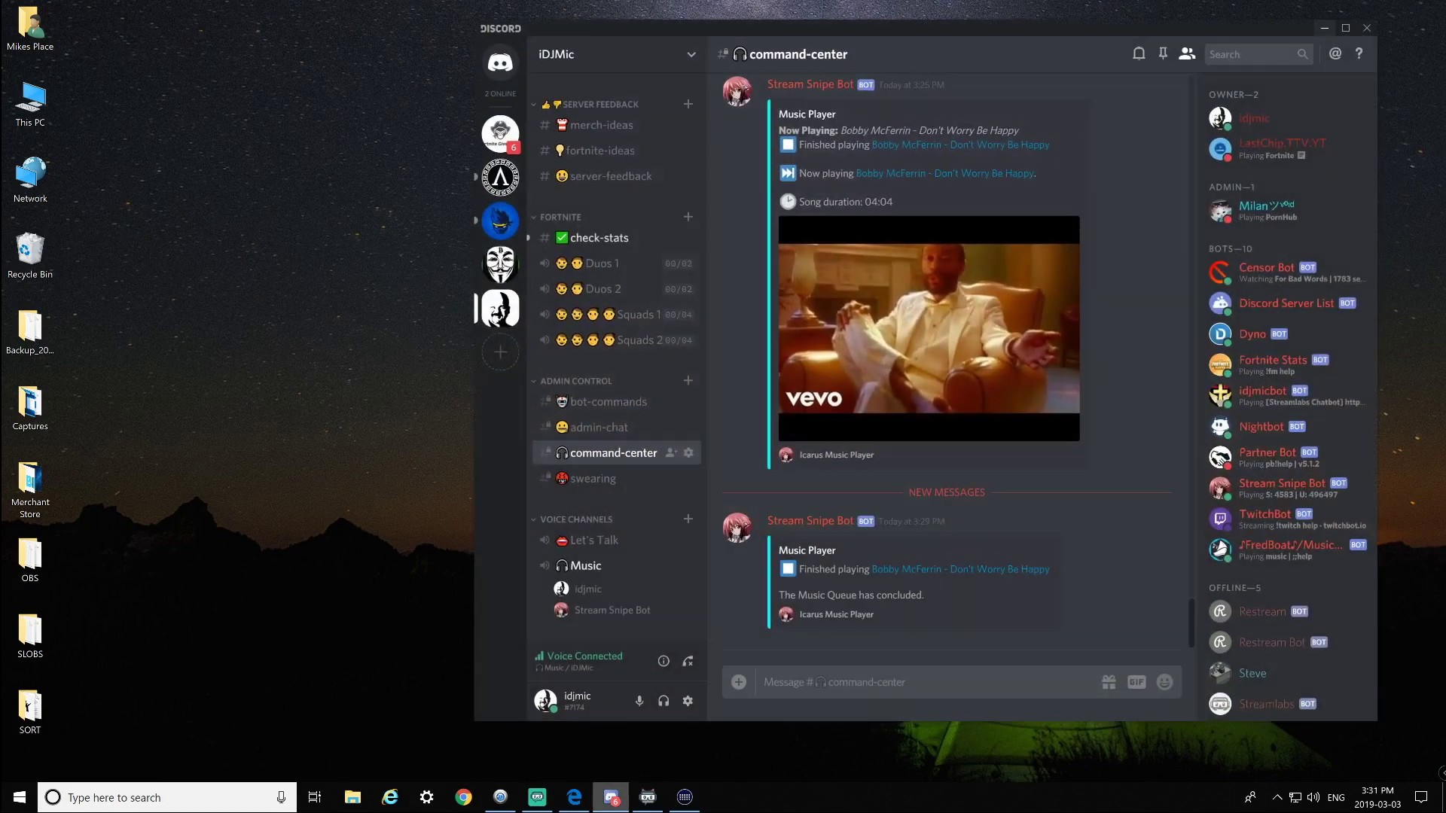
key(super+8)
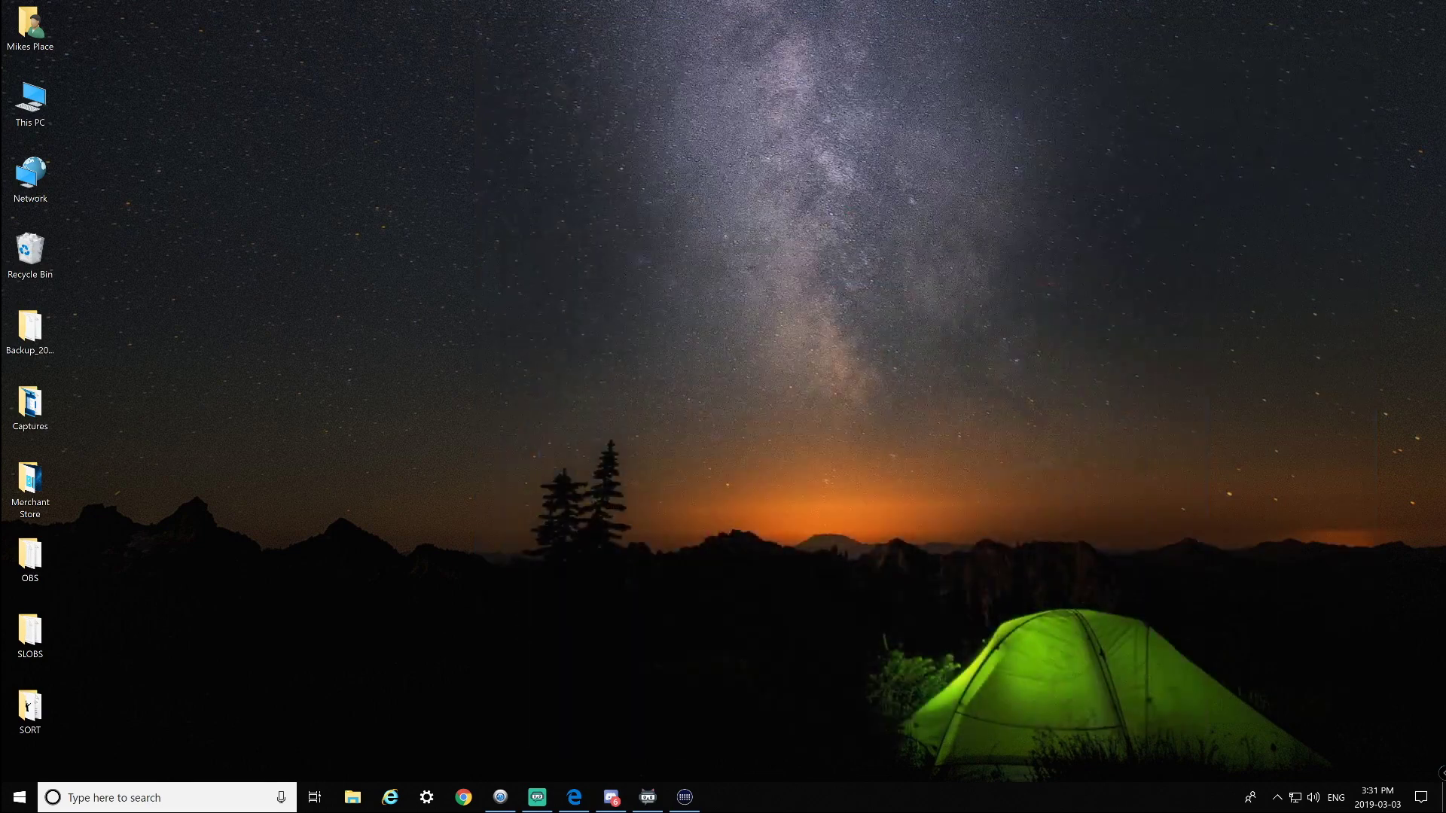
Restore Streamlabs OBS, move its window aside, and open Streamlabs Chatbot next to it
key(super+6)
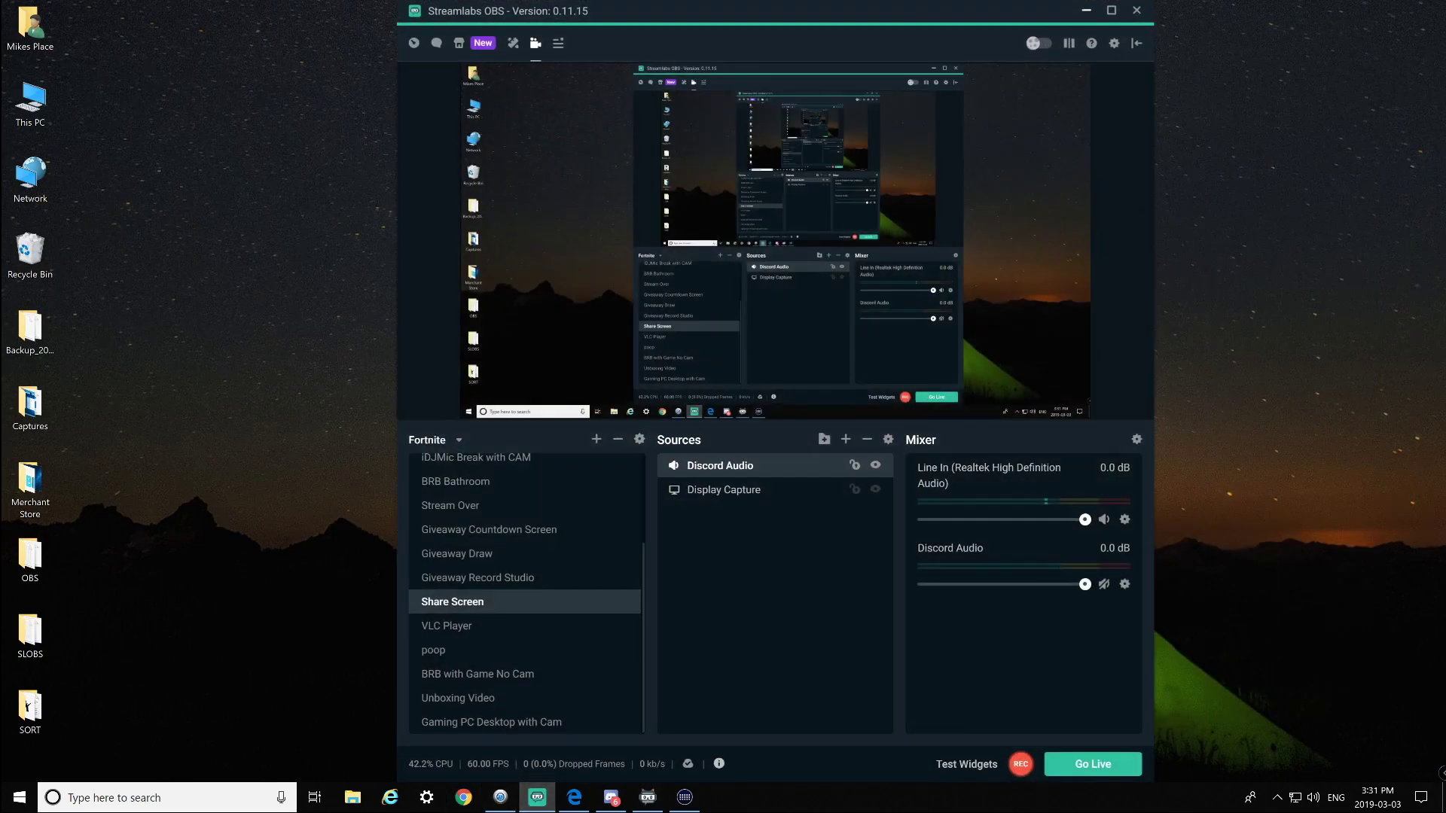
drag(789, 8, 406, 9)
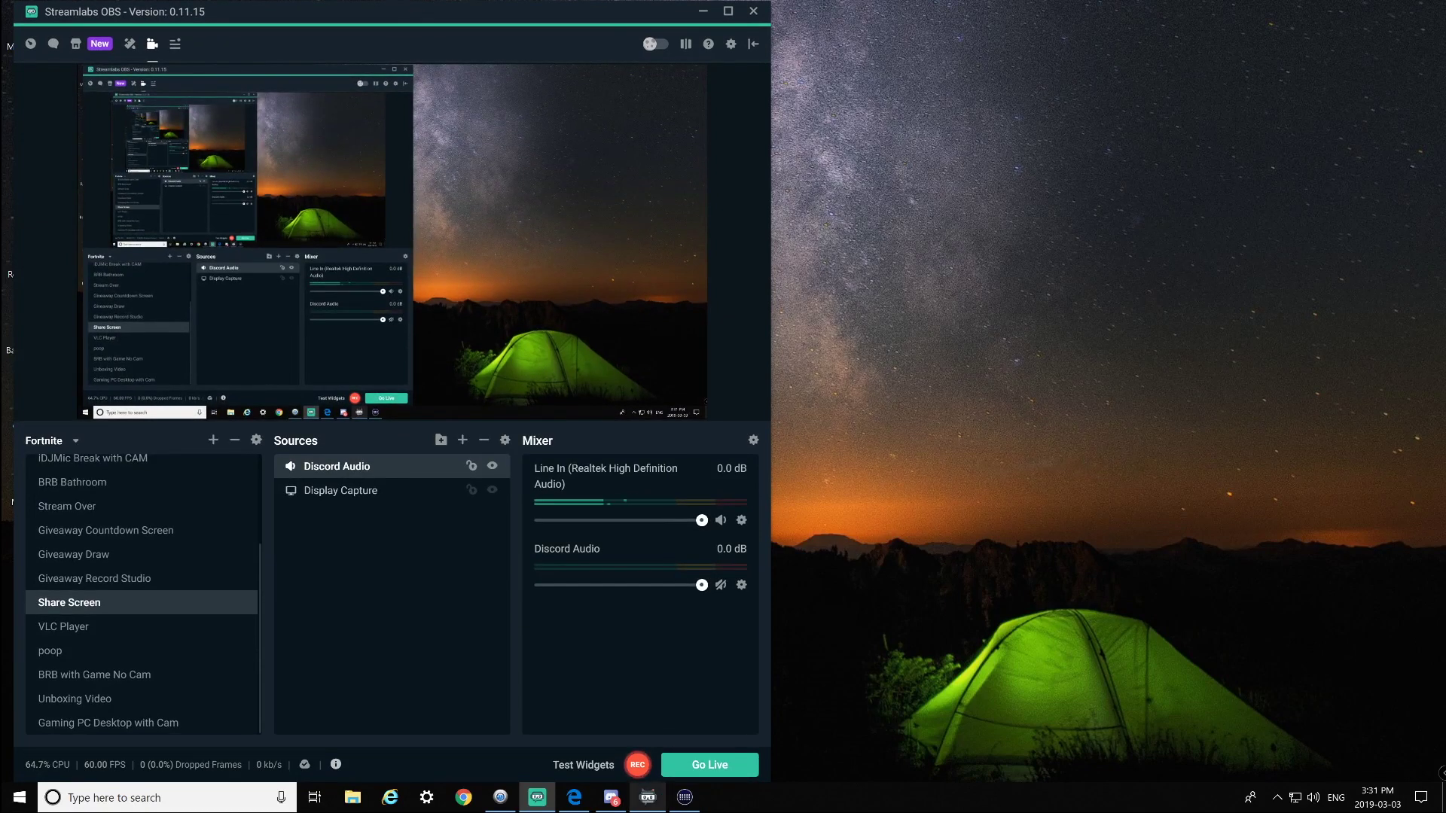
mouse_move(647, 797)
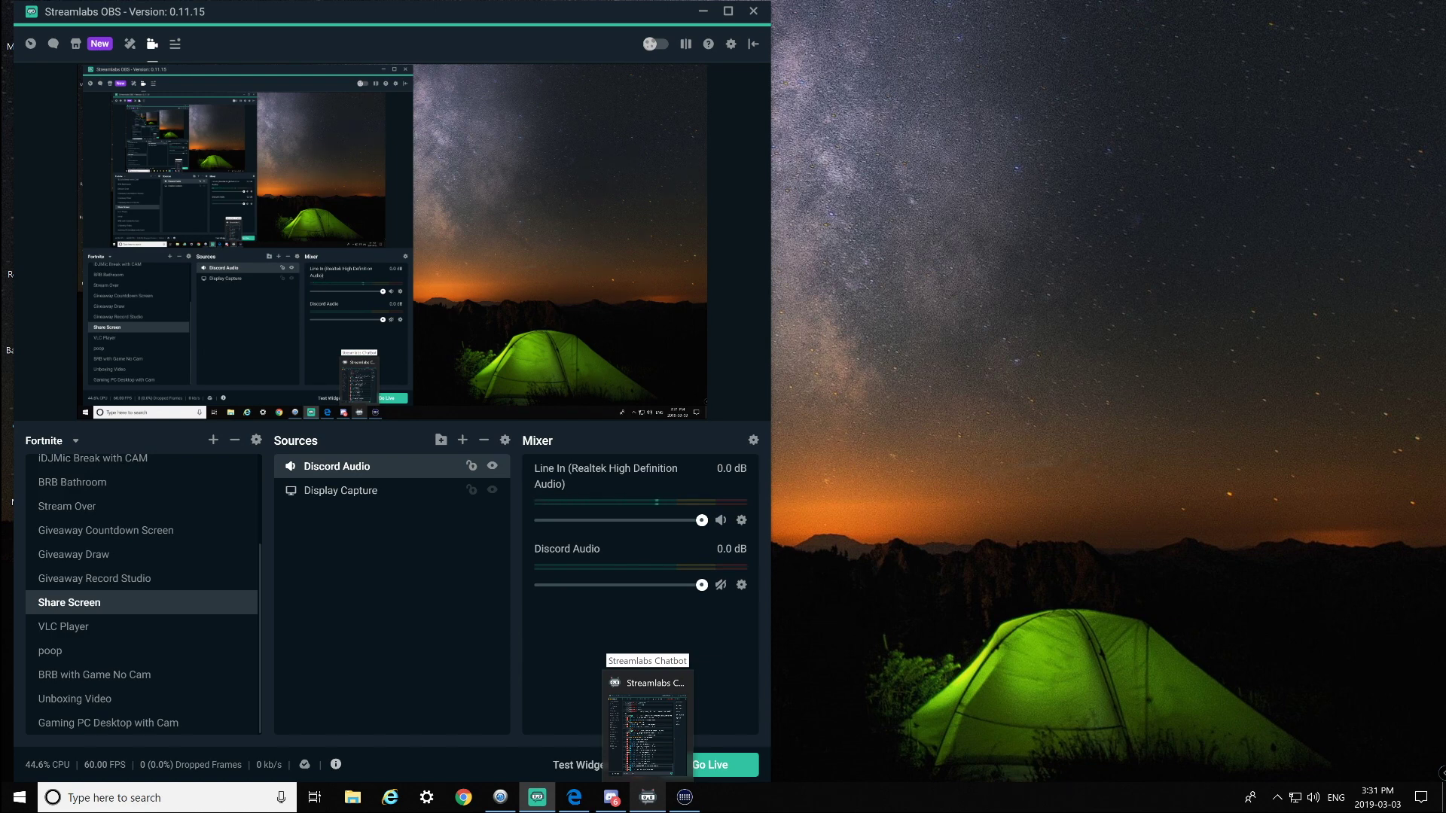
click(647, 797)
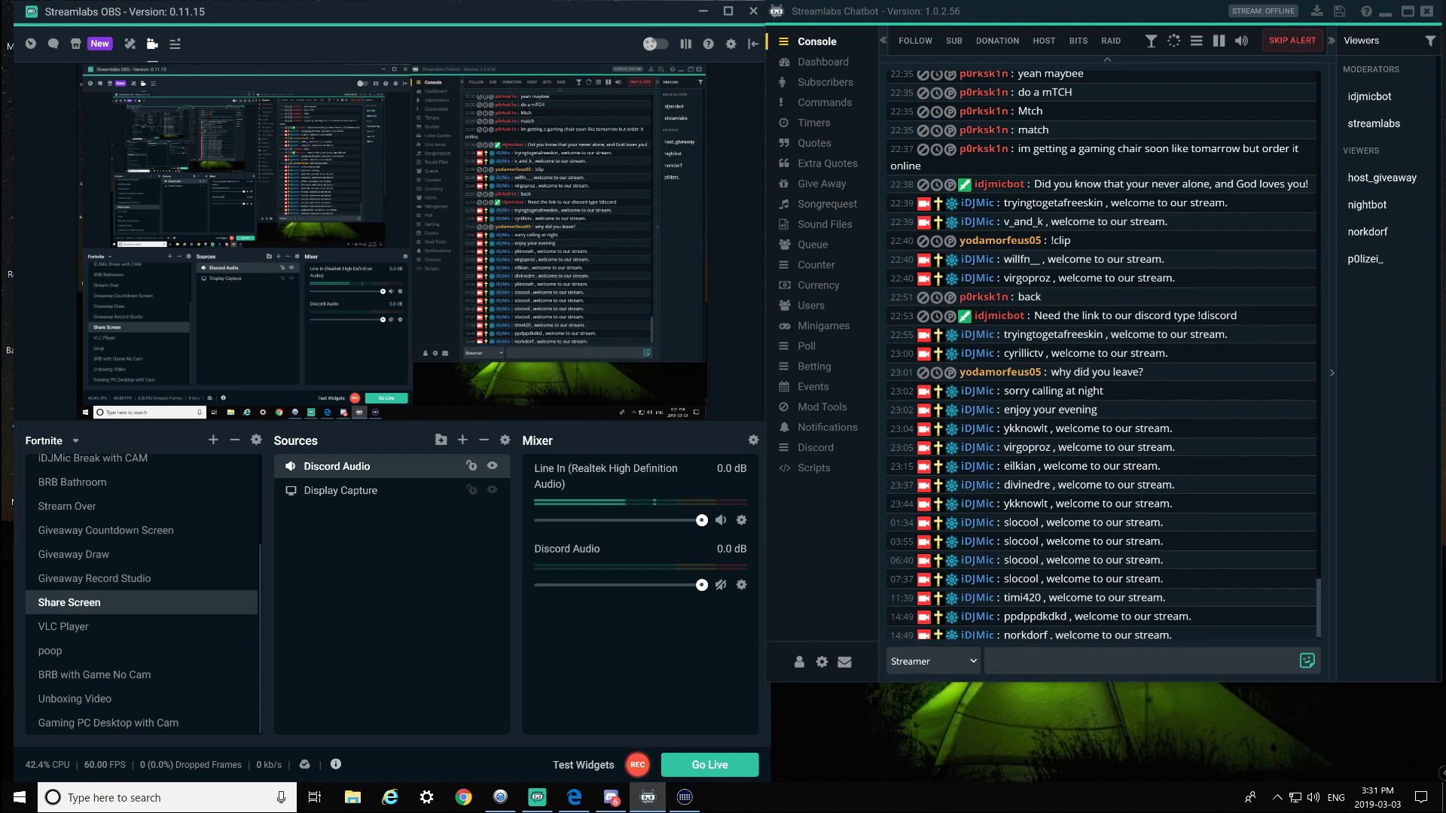
Review the Audio Device options in the Chatbot's general settings, keep Speakers (Realtek High Definition Audio), close the settings, and minimize the Chatbot
click(821, 662)
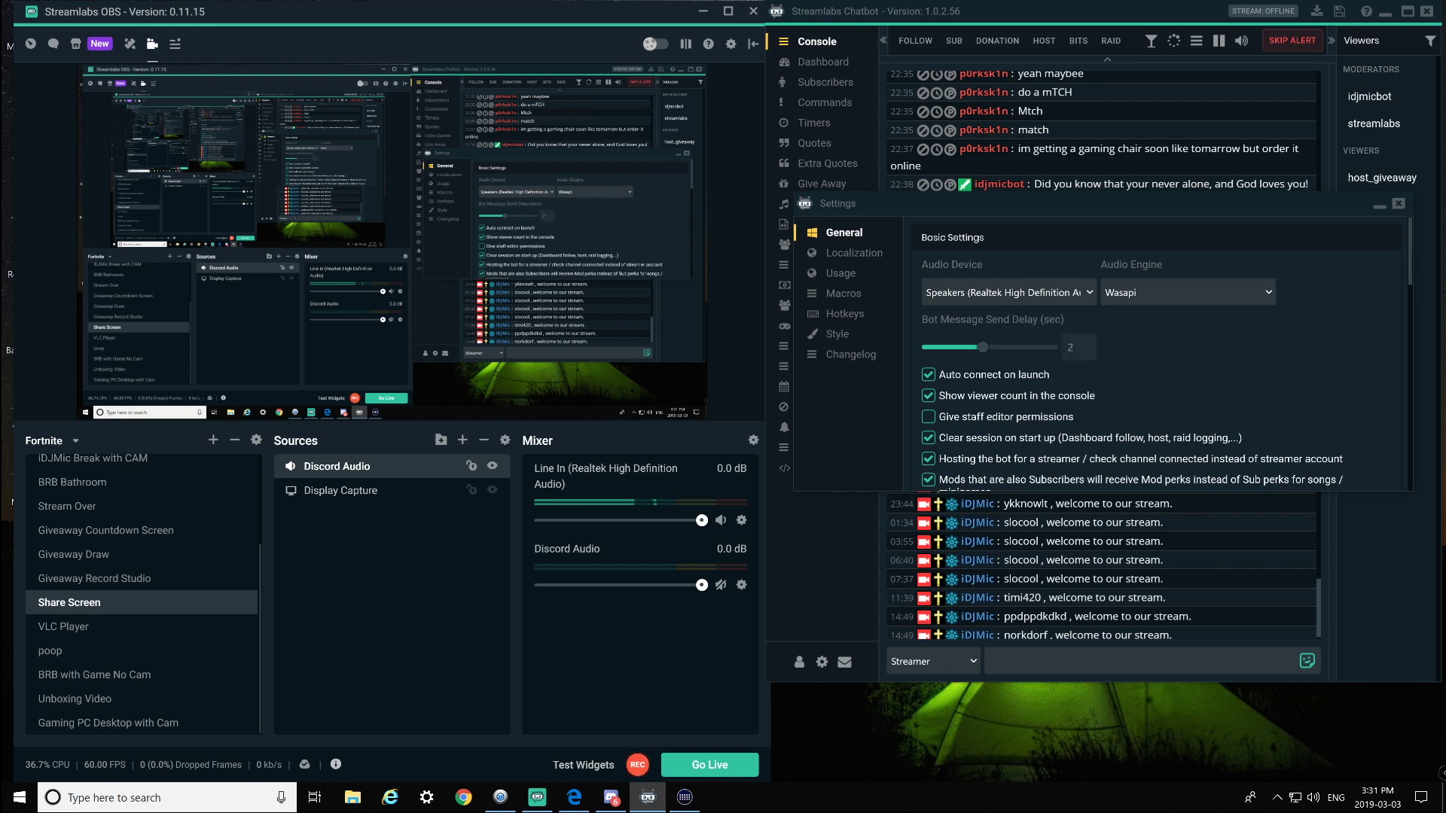
click(1005, 292)
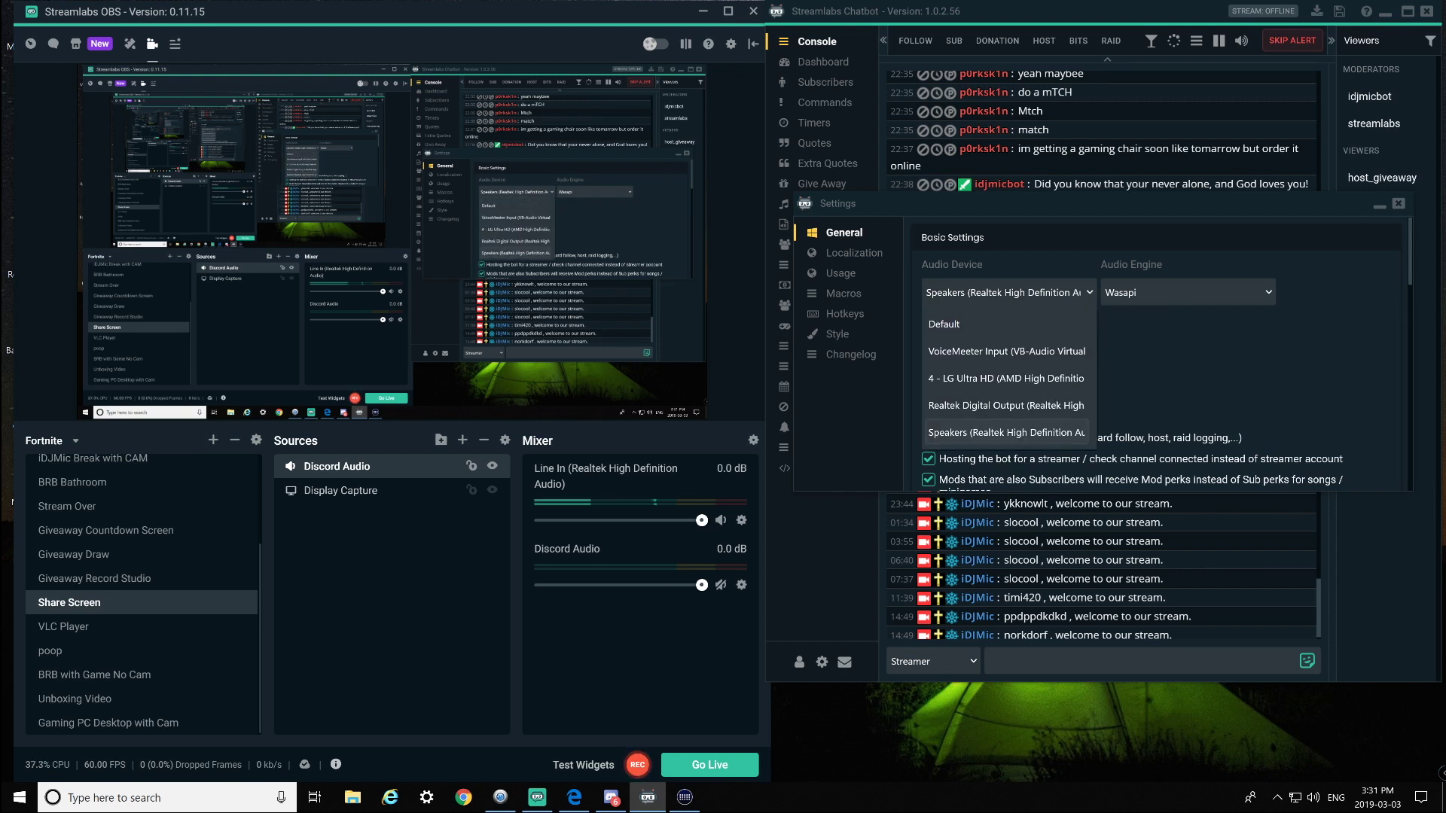
key(Escape)
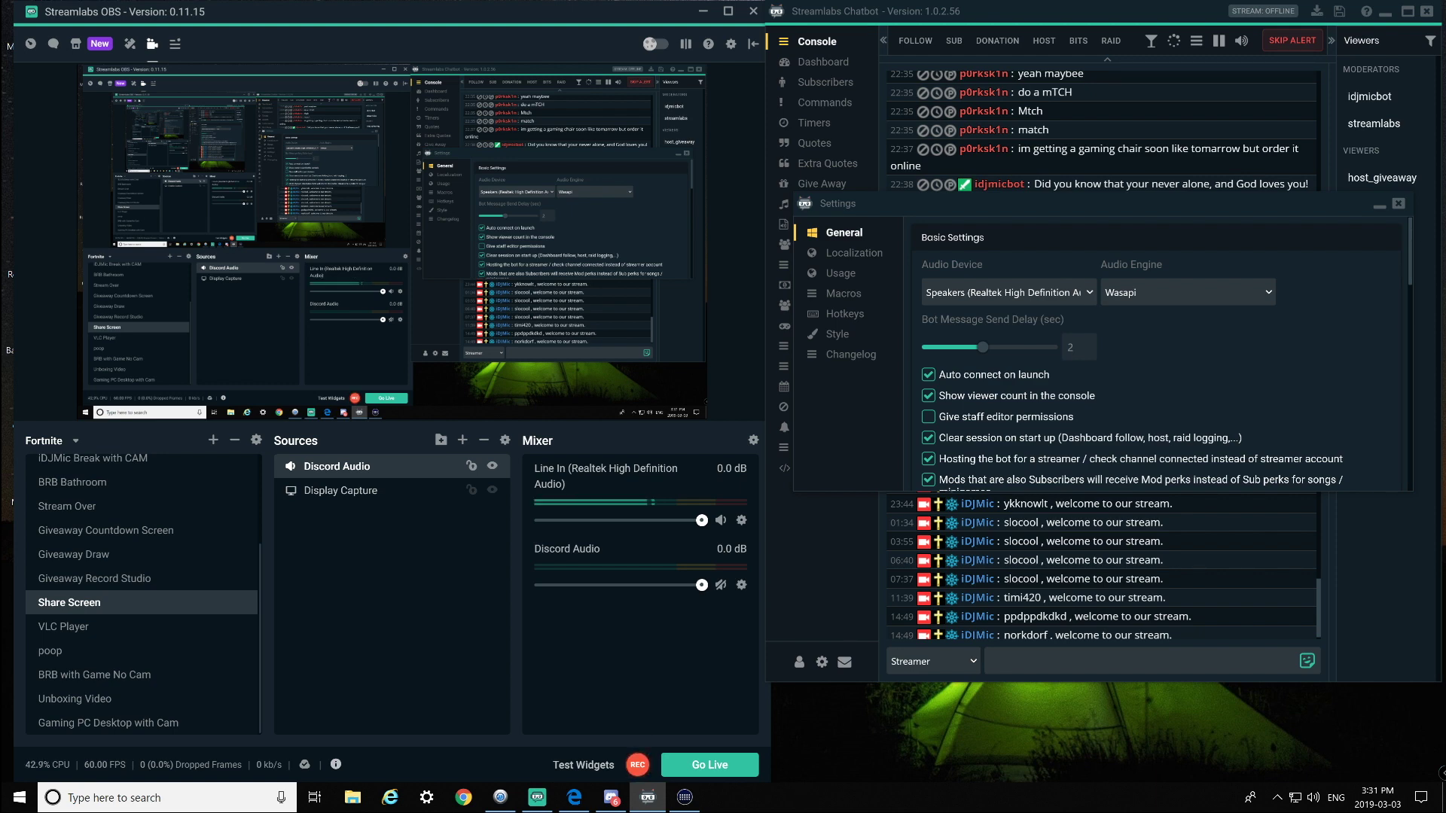
click(1398, 204)
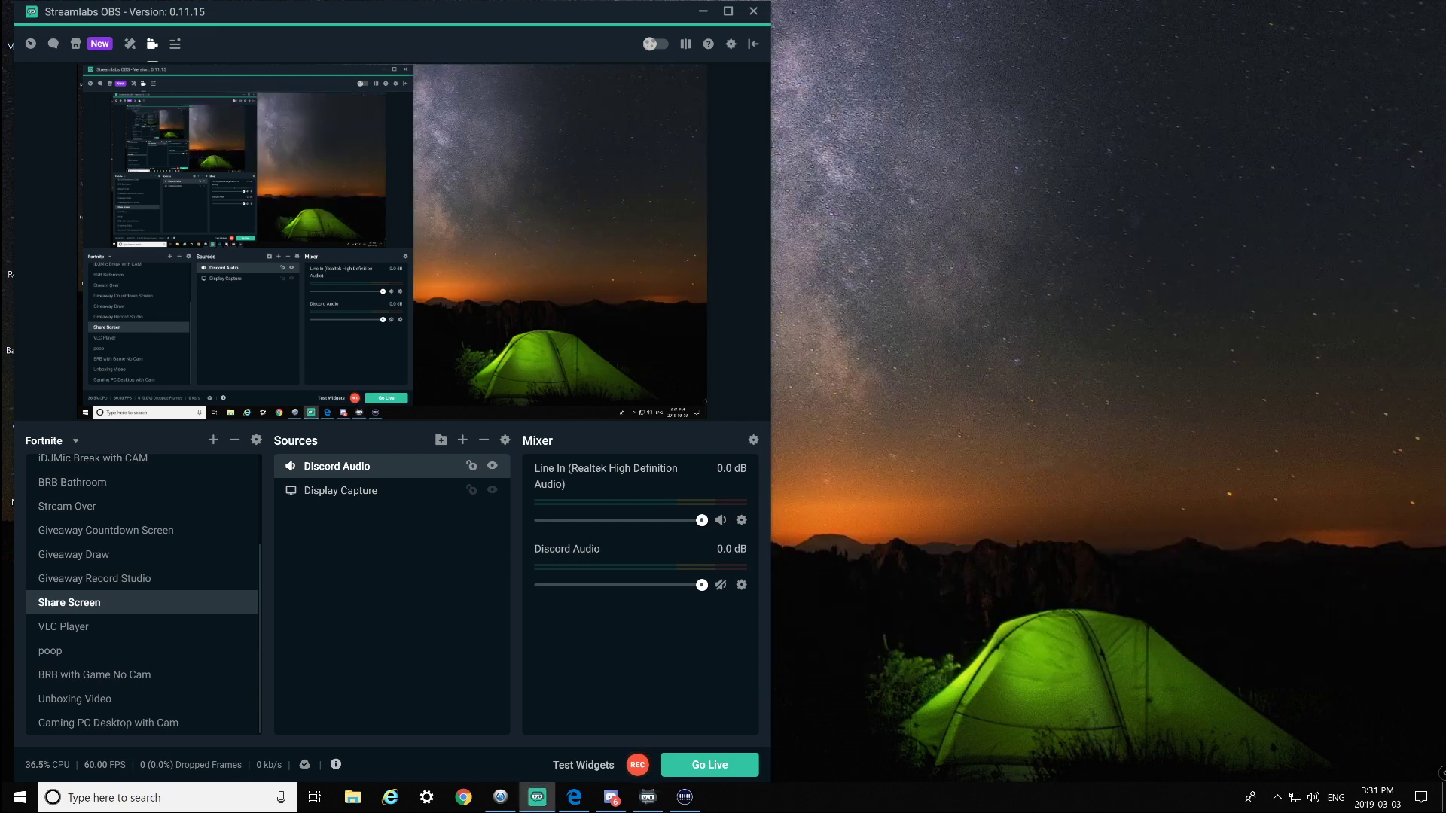
click(1385, 11)
Move the Streamlabs OBS window back toward the middle of the desktop, and open the GoXLR app on the other PC
drag(302, 12, 640, 10)
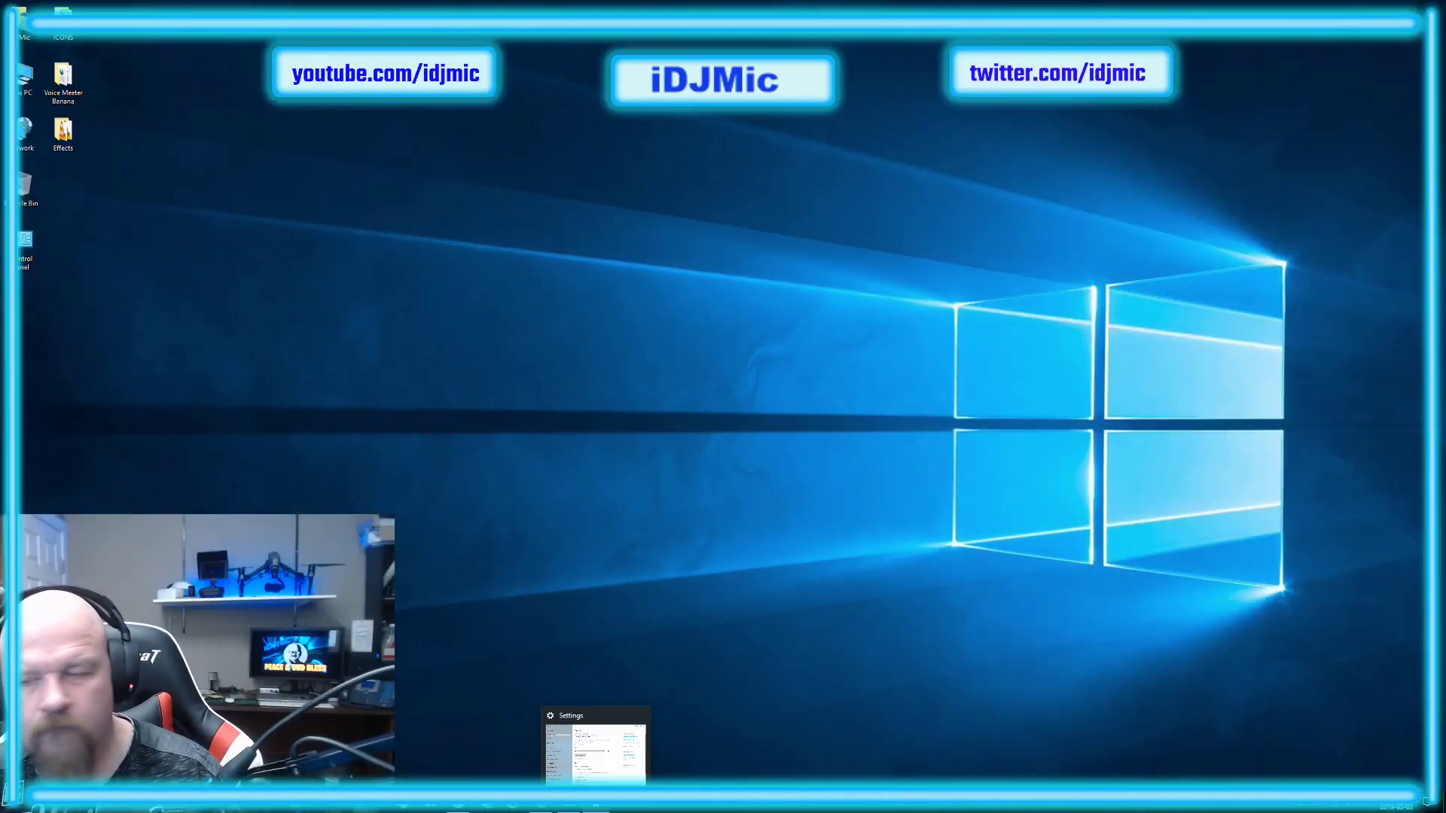
click(570, 810)
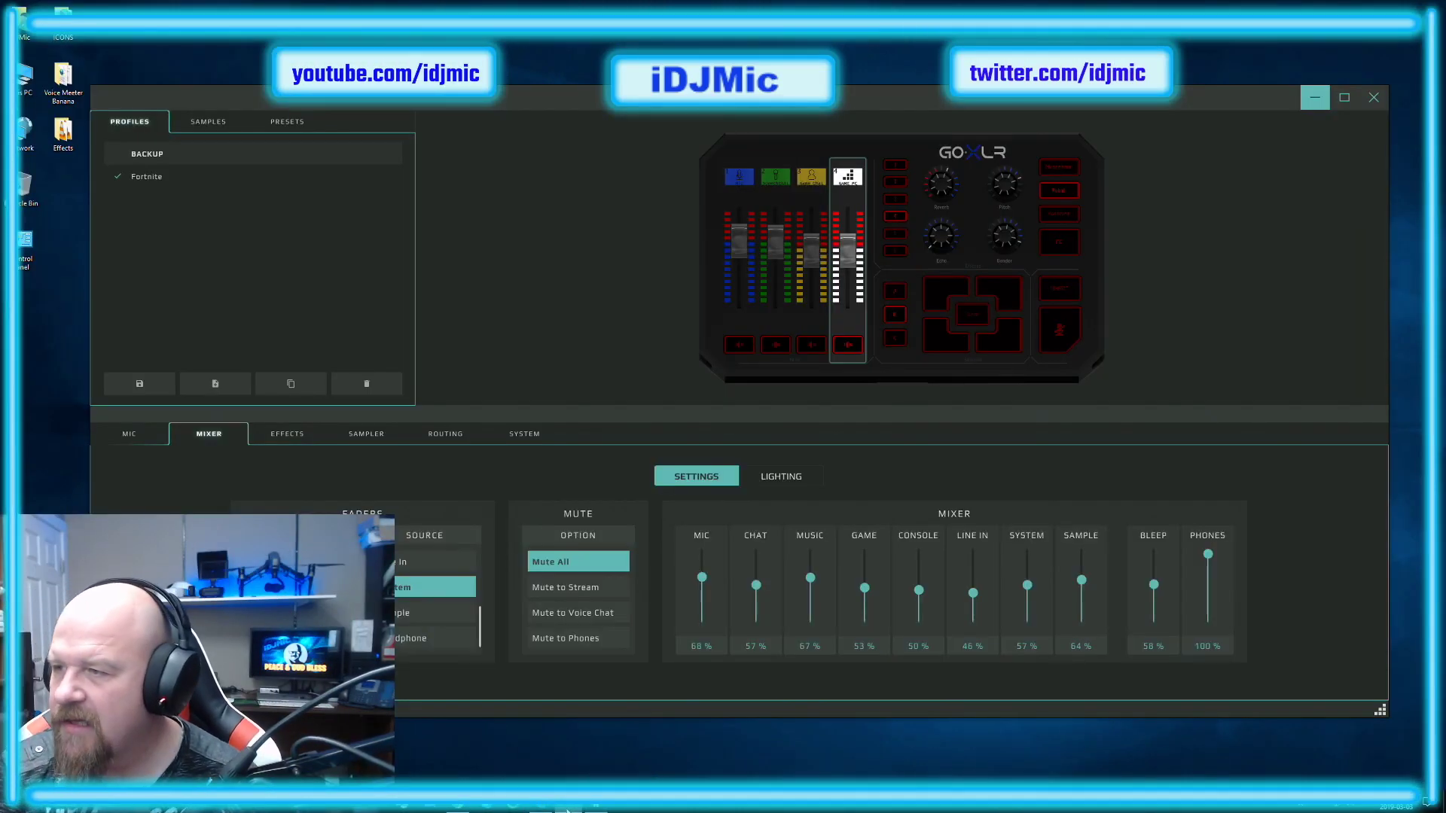
Examine the routing table of inputs and outputs, look at the sampler settings, and return to the routing table
click(443, 439)
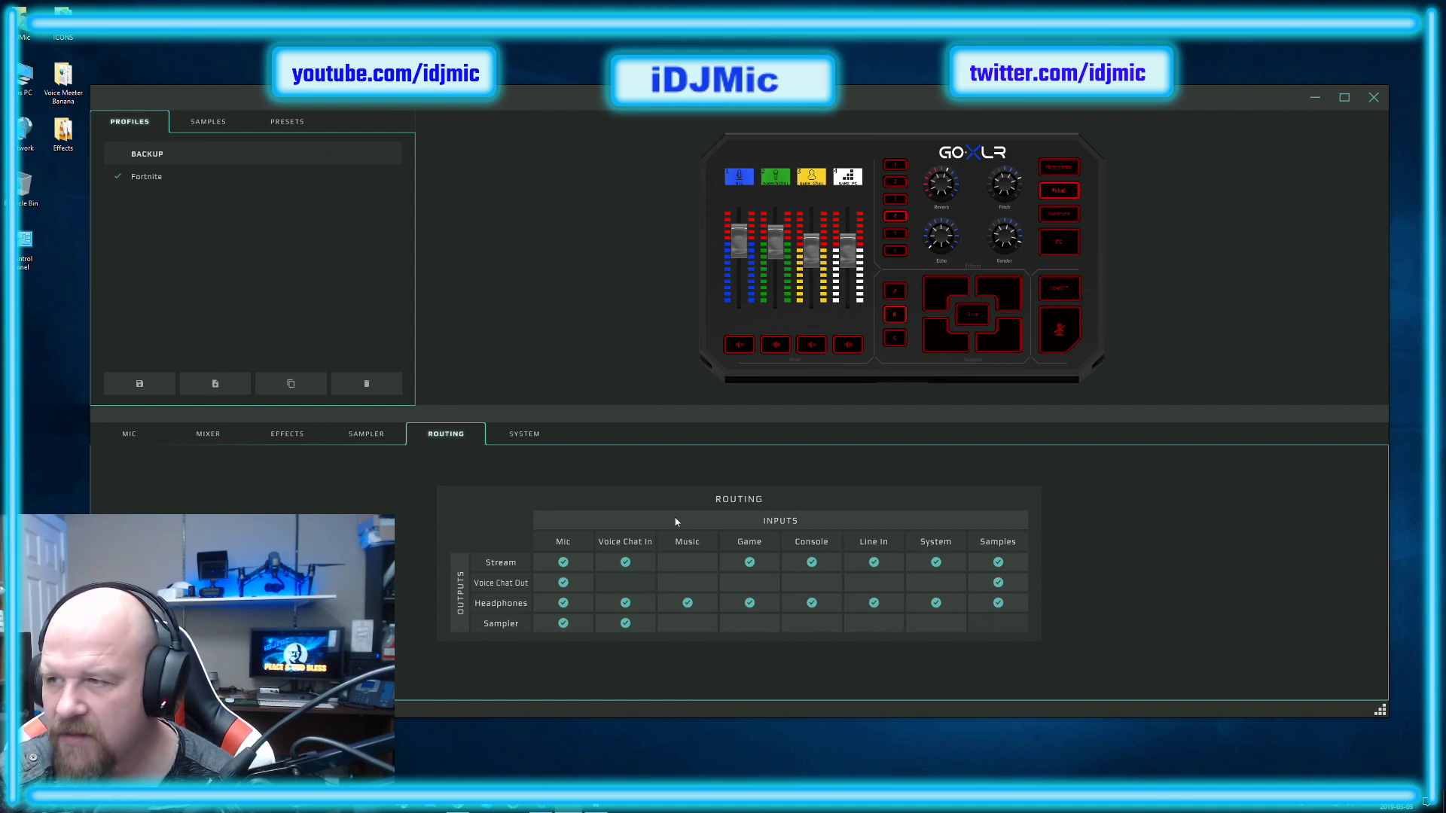
click(364, 435)
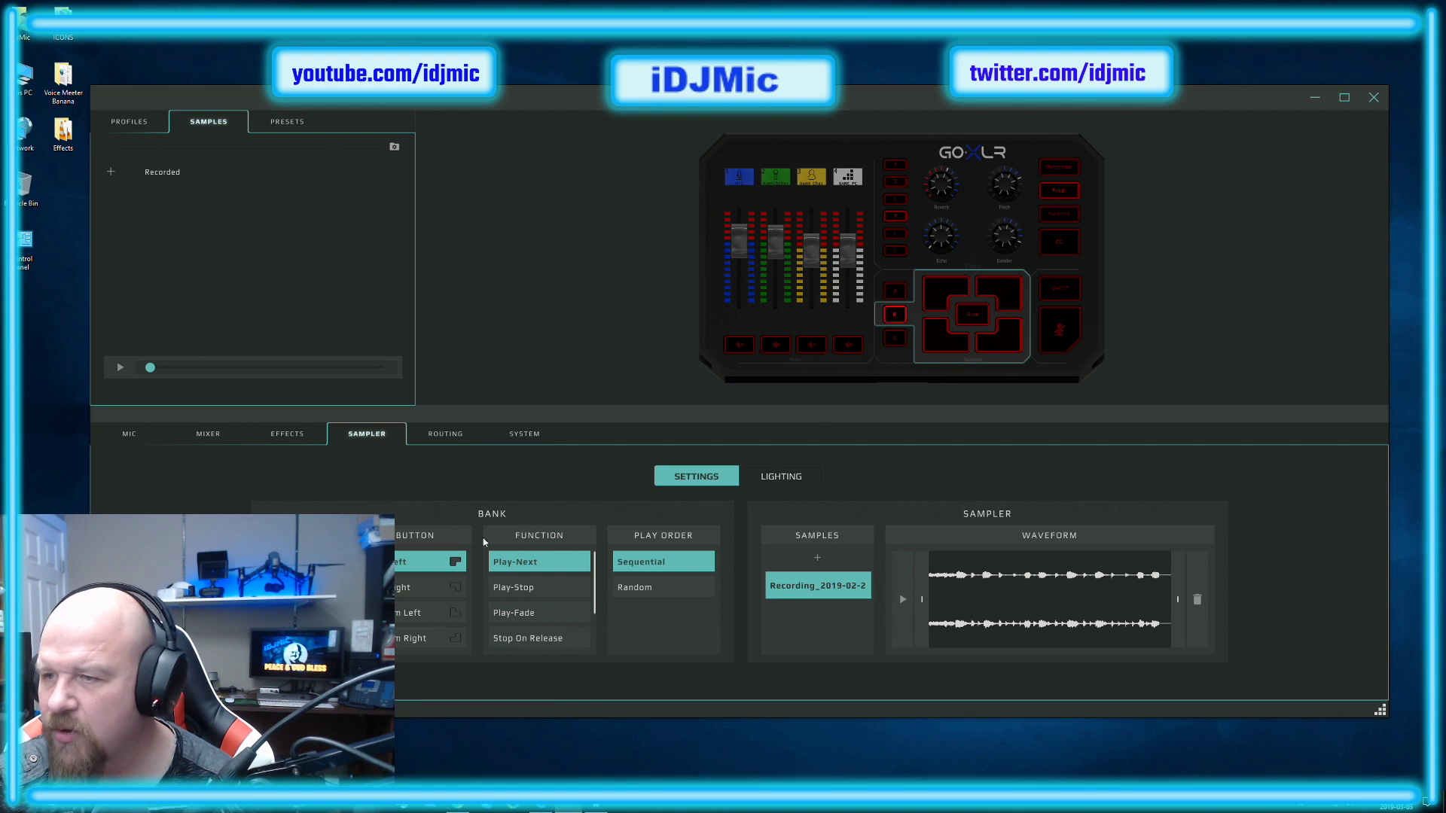
click(445, 433)
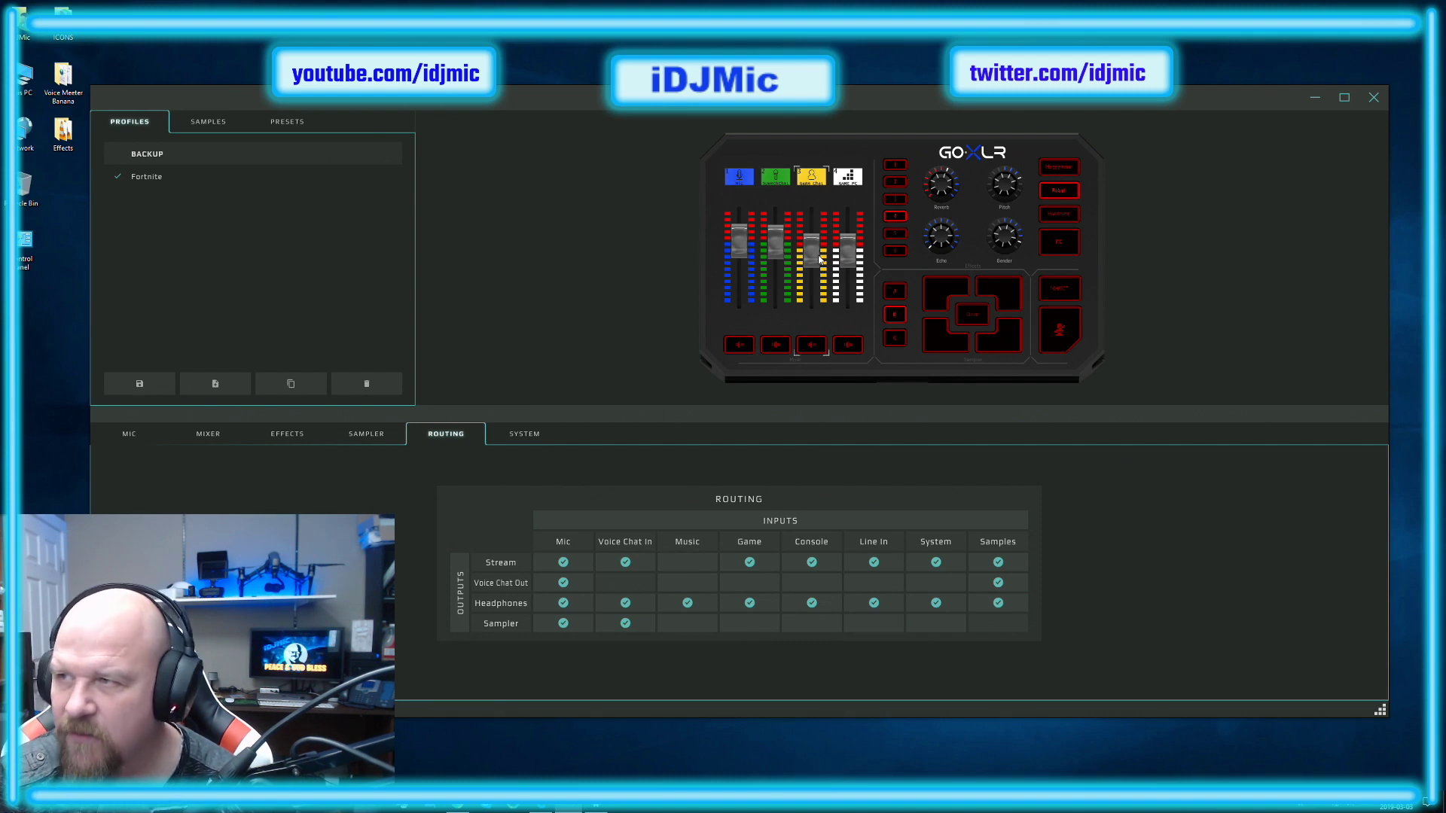
Raise the System channel's volume to 63 % in the mixer settings
click(208, 435)
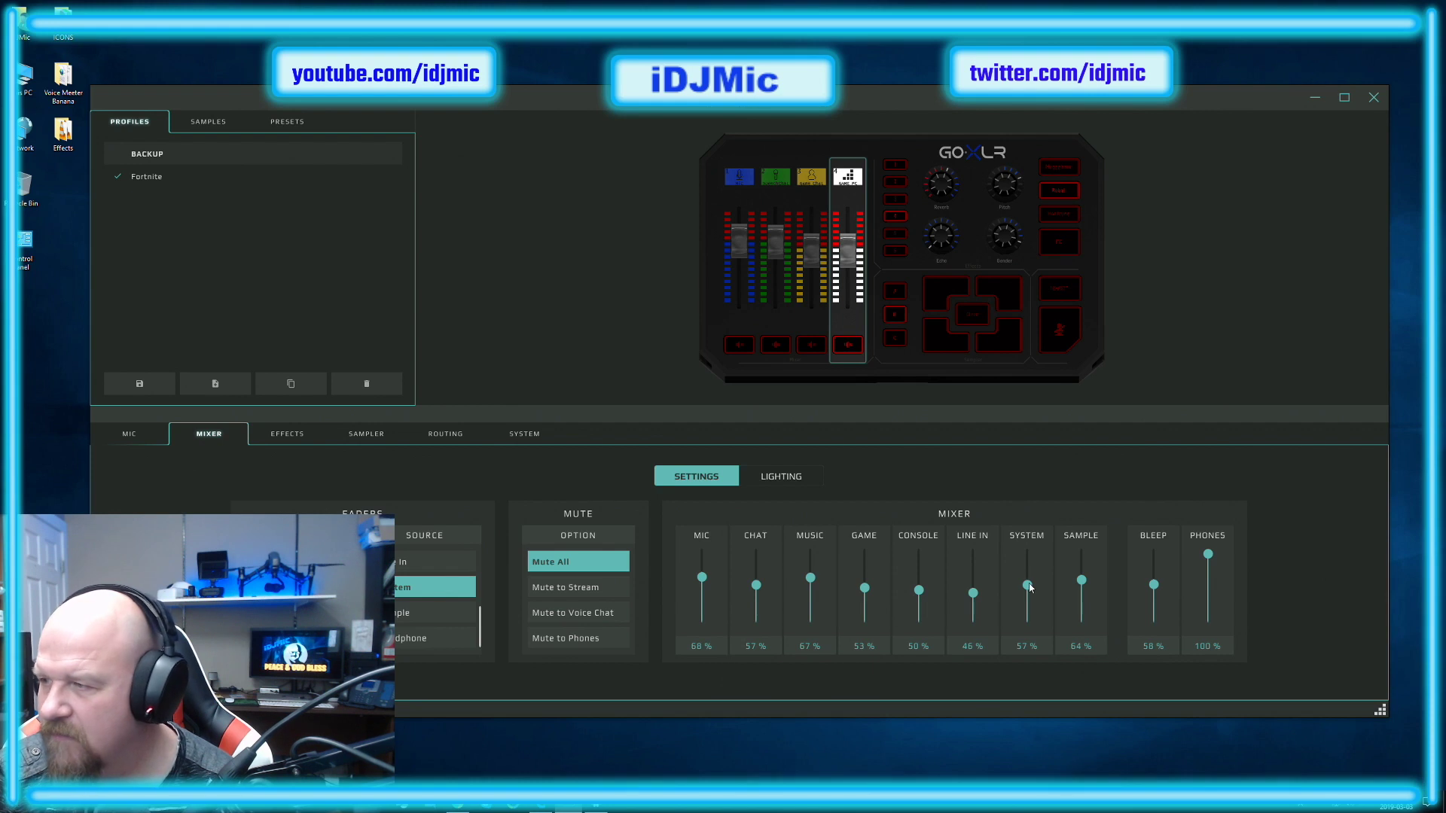
drag(1029, 587, 1027, 585)
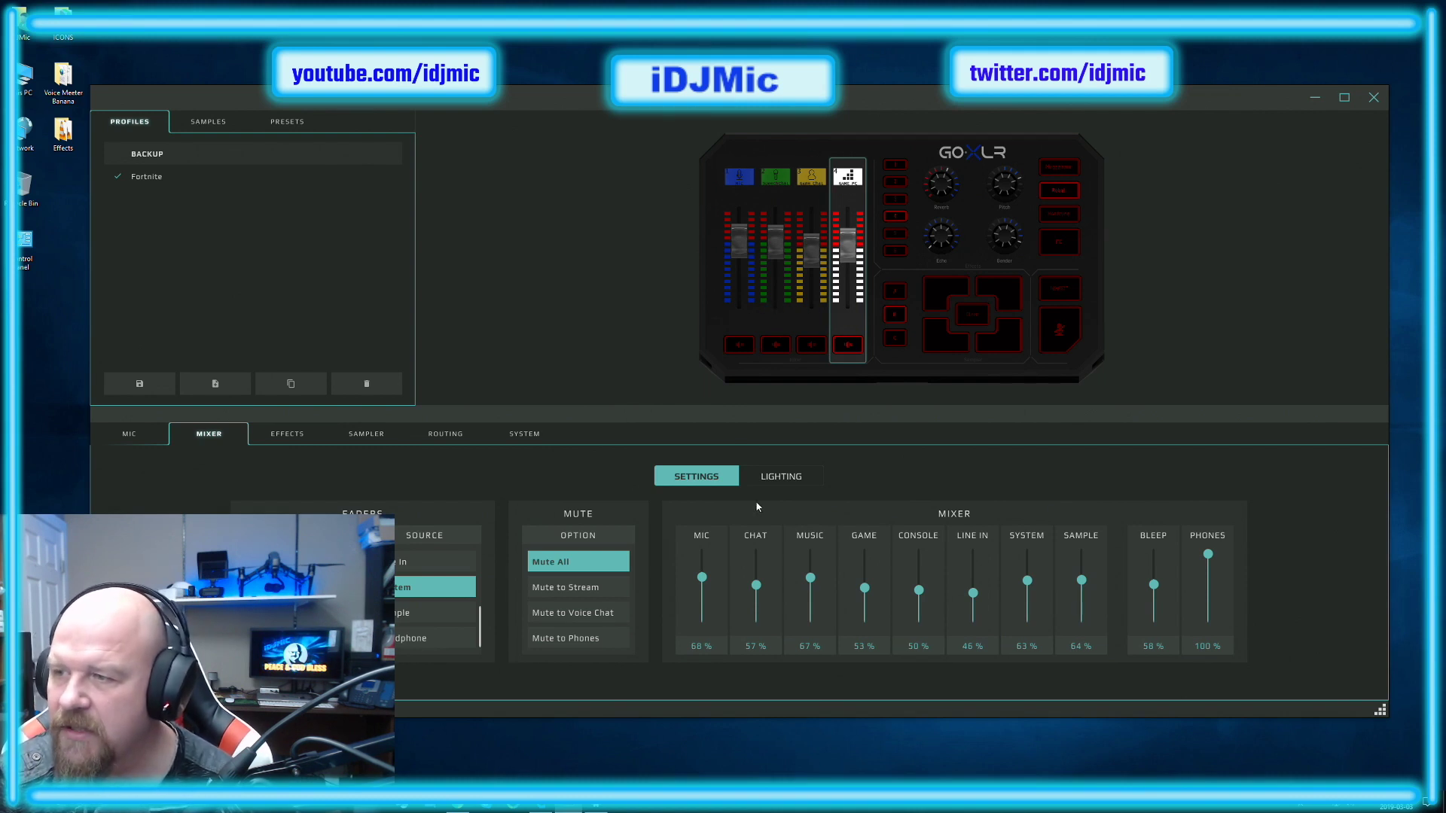
Try the Mute to Stream, Mute to Voice Chat and Mute to Phones options for the System fader, and set it back to Mute All
click(551, 592)
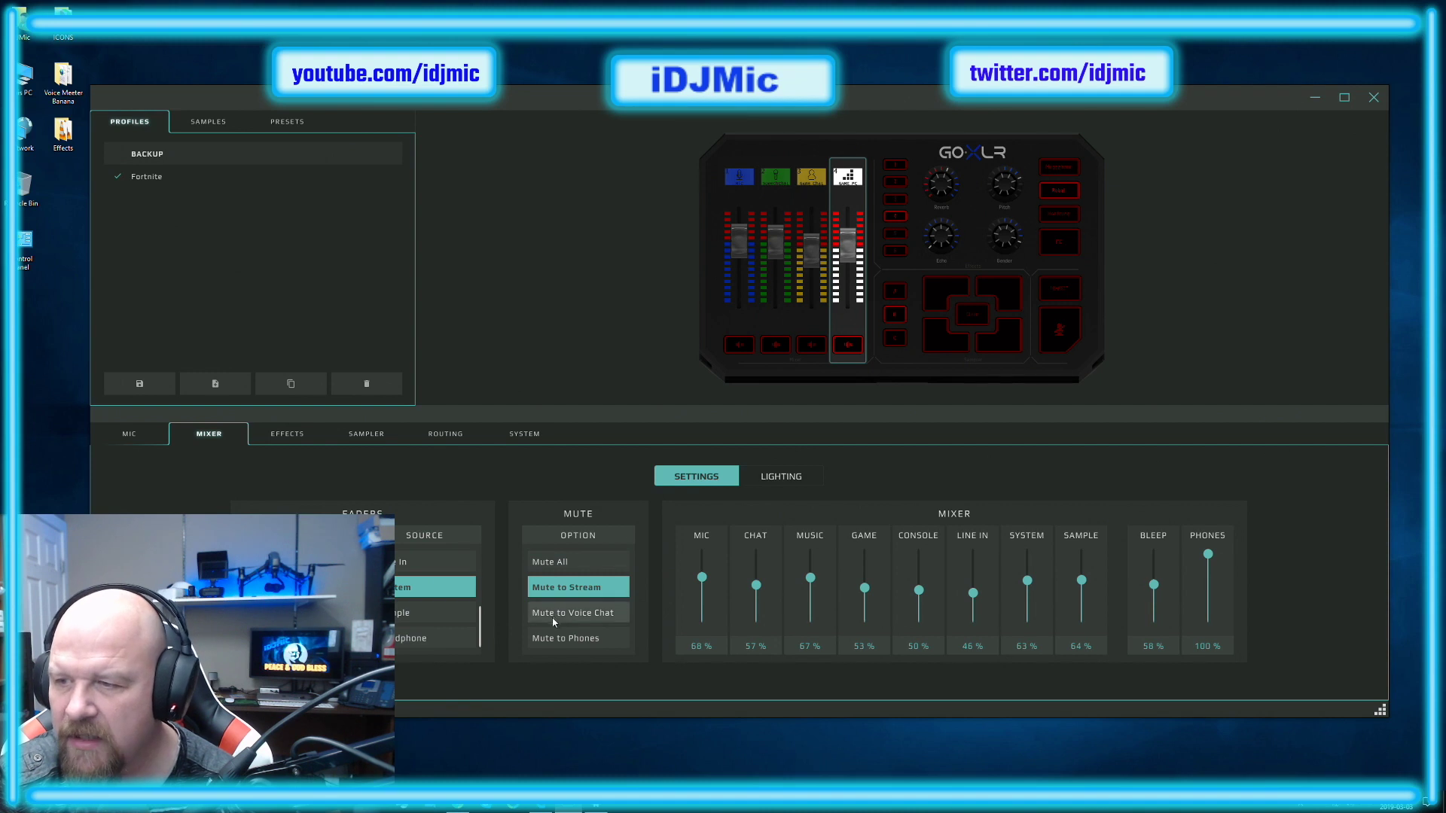
click(553, 618)
click(572, 643)
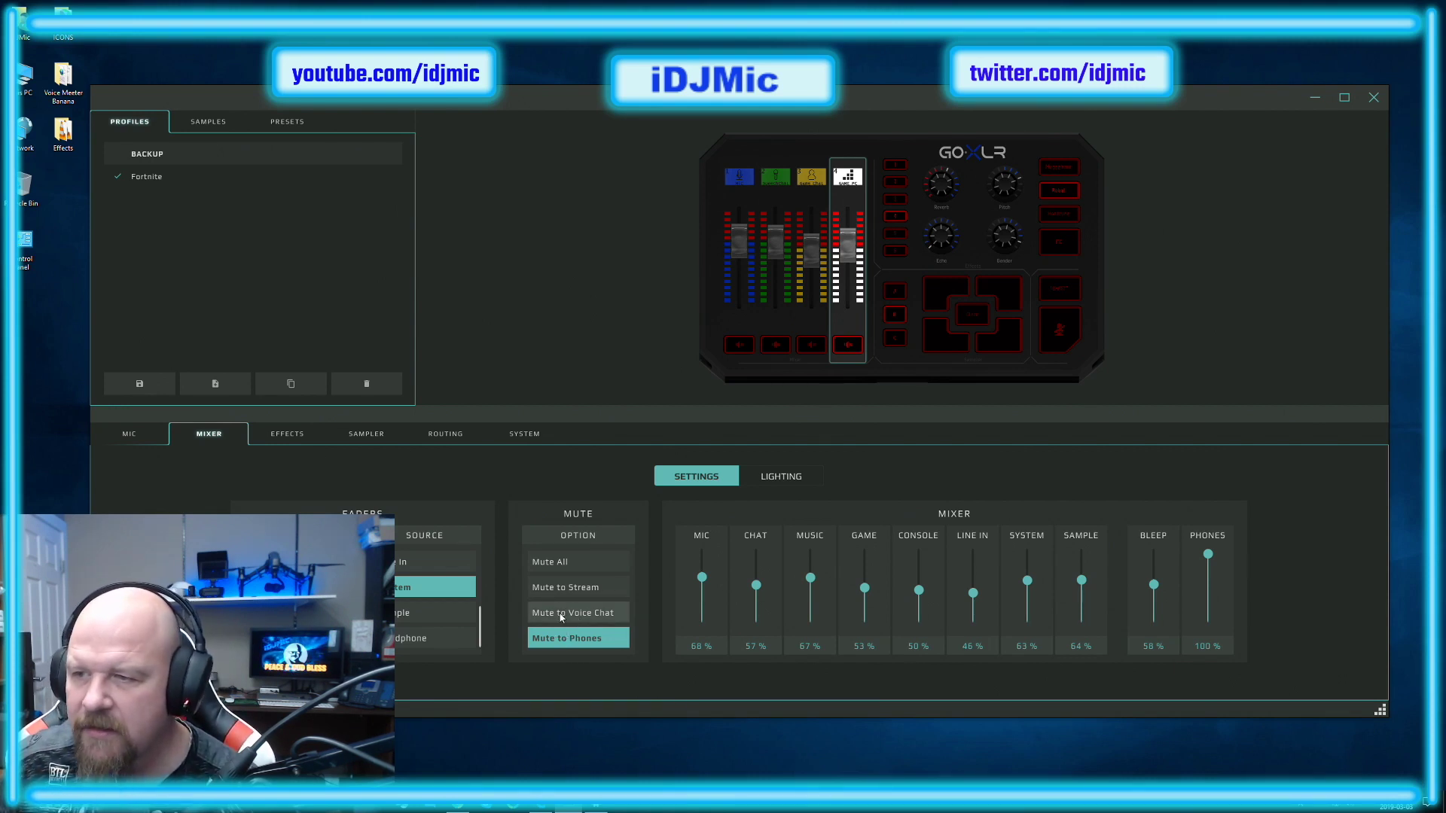
click(561, 614)
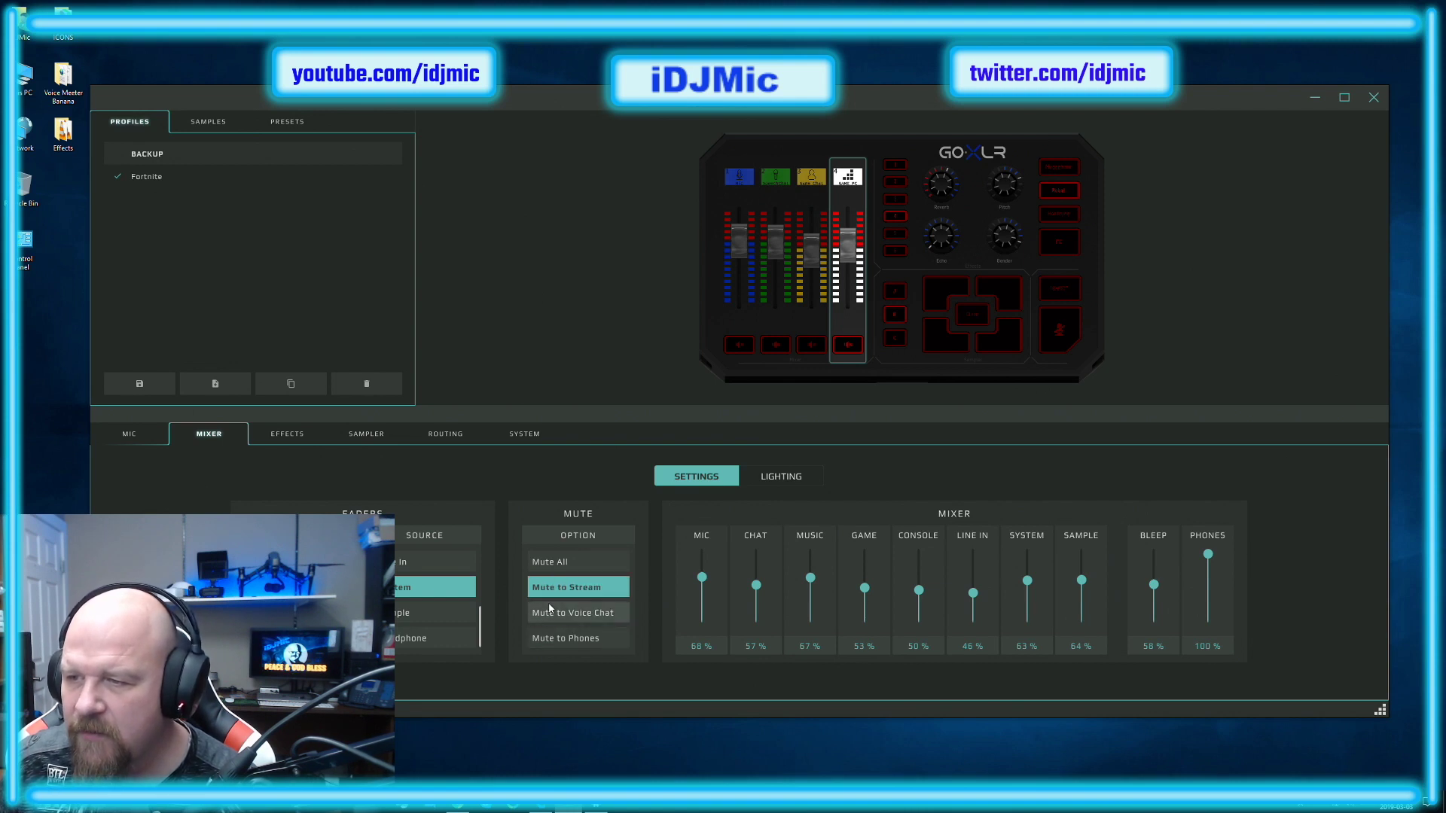
click(550, 639)
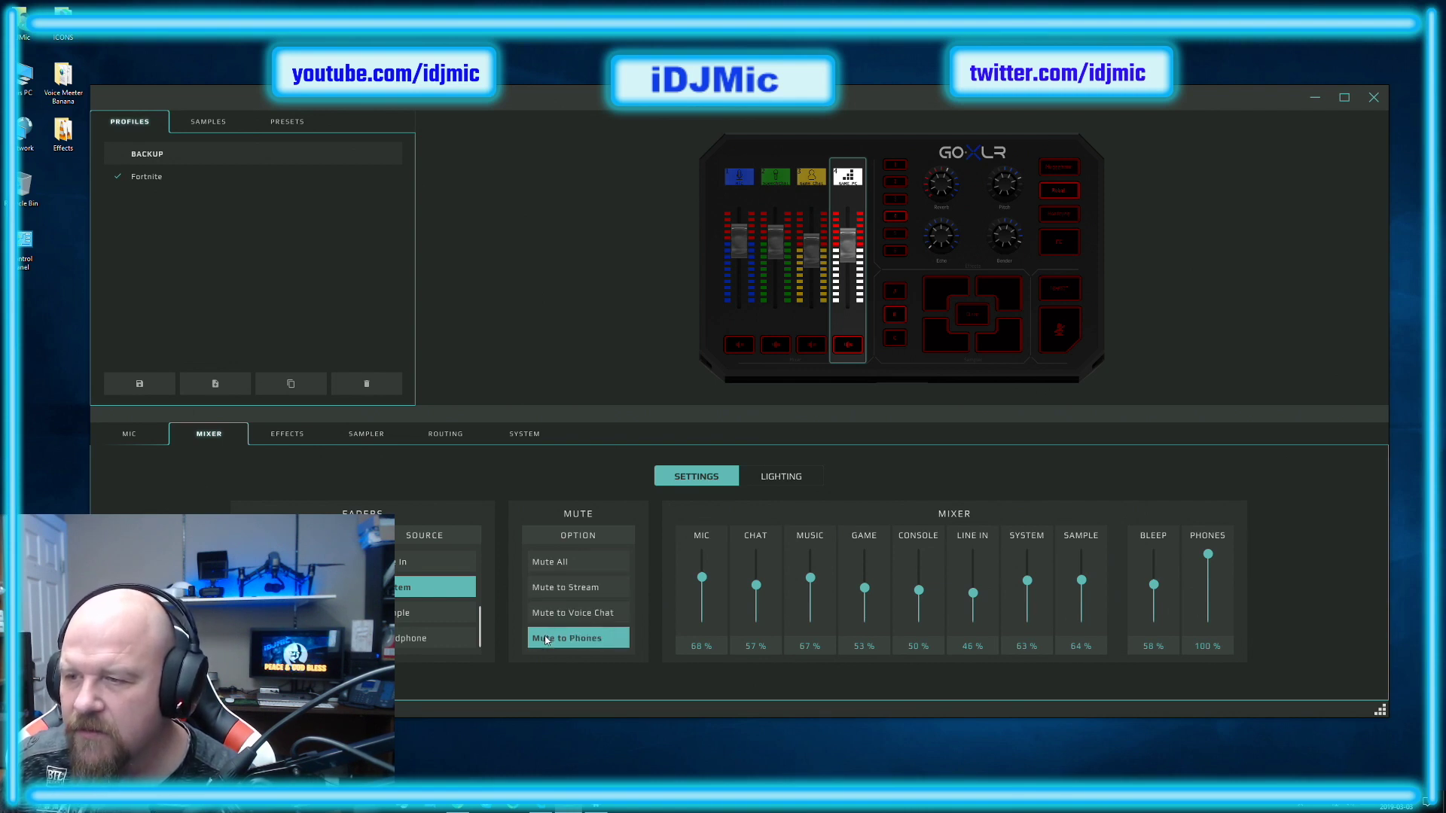
click(548, 561)
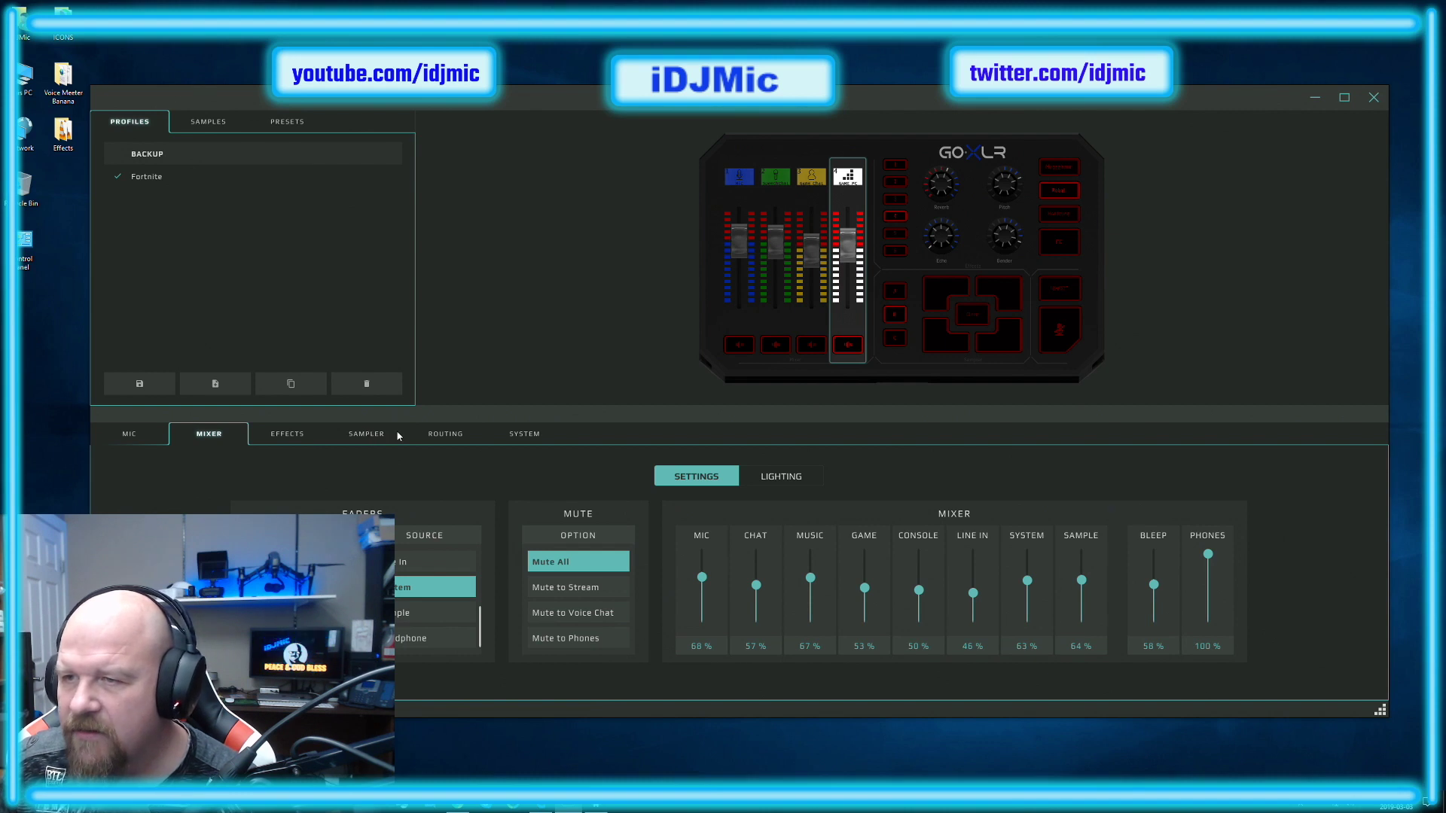
Check the routing table, try Mute to Voice Chat for the System fader, and restore Mute All
click(445, 434)
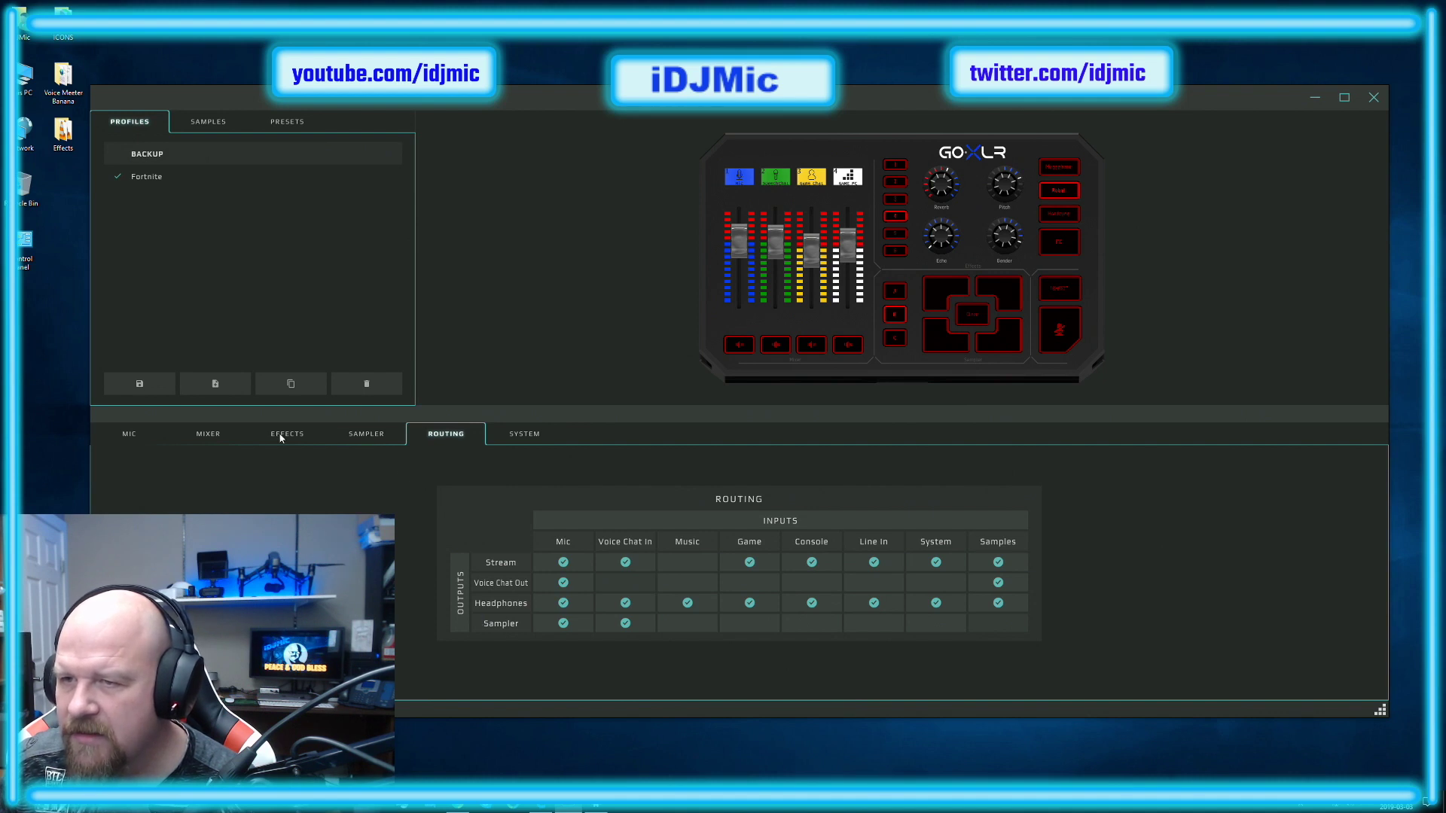
click(224, 431)
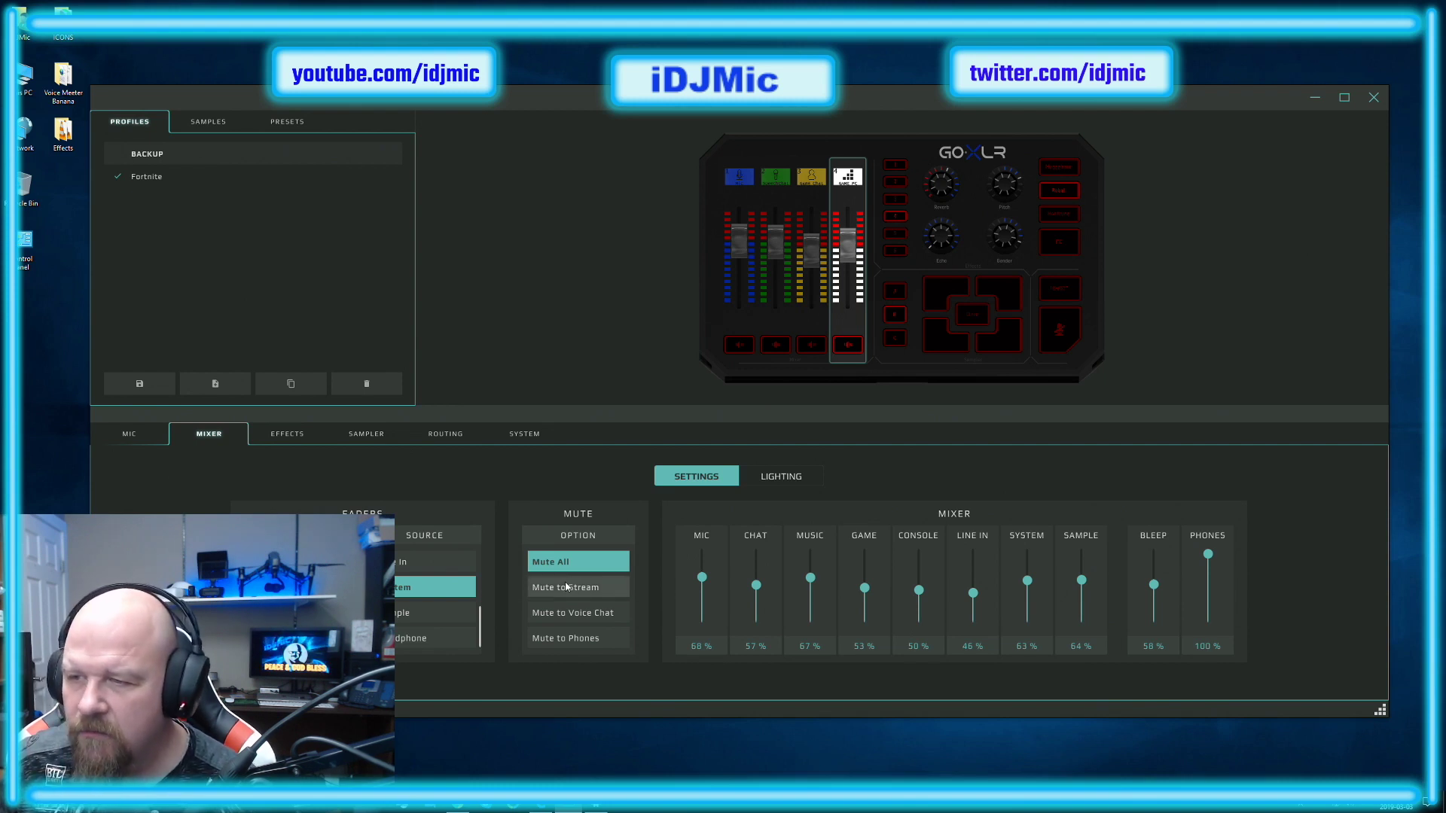
click(565, 618)
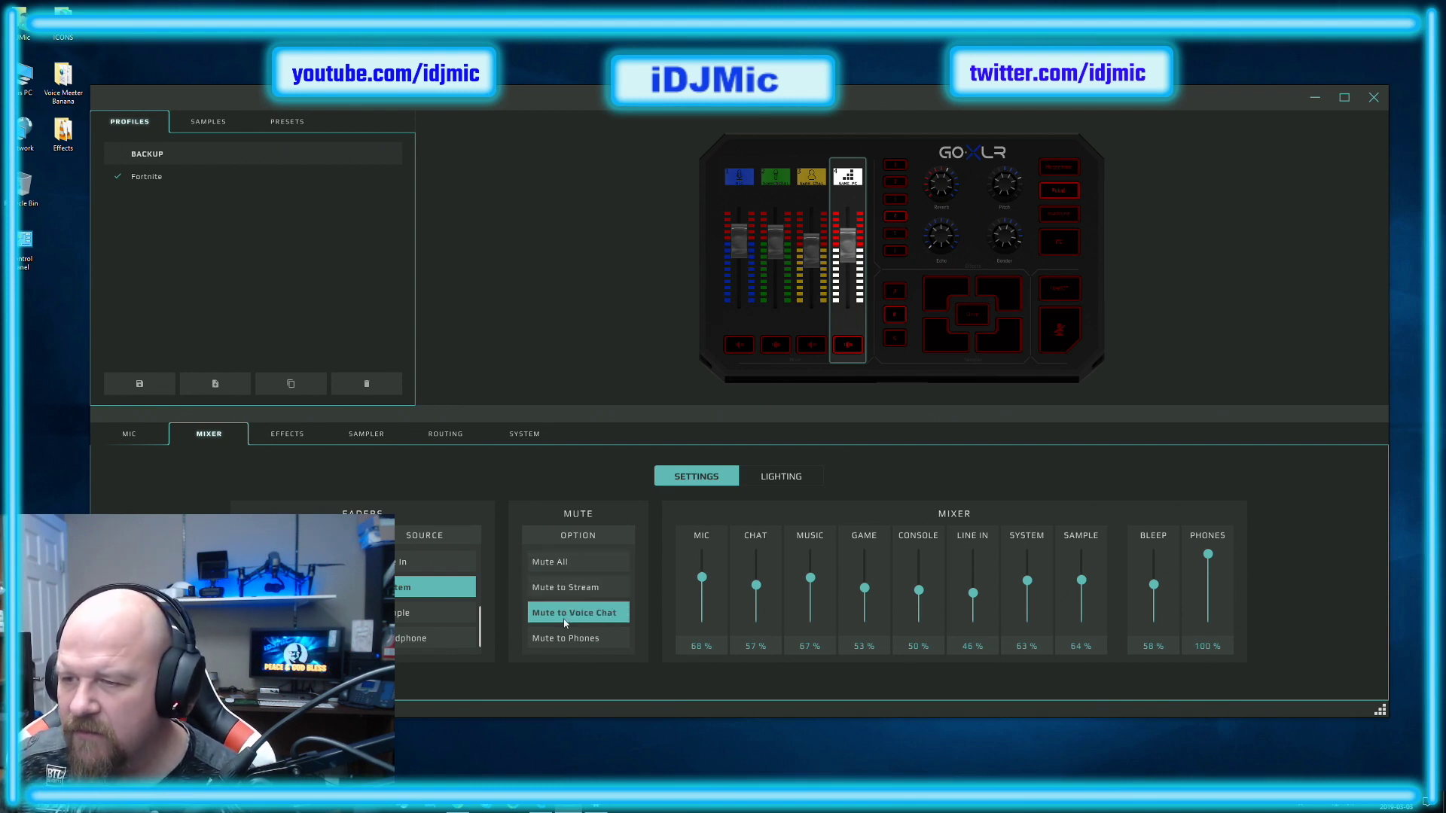
click(548, 564)
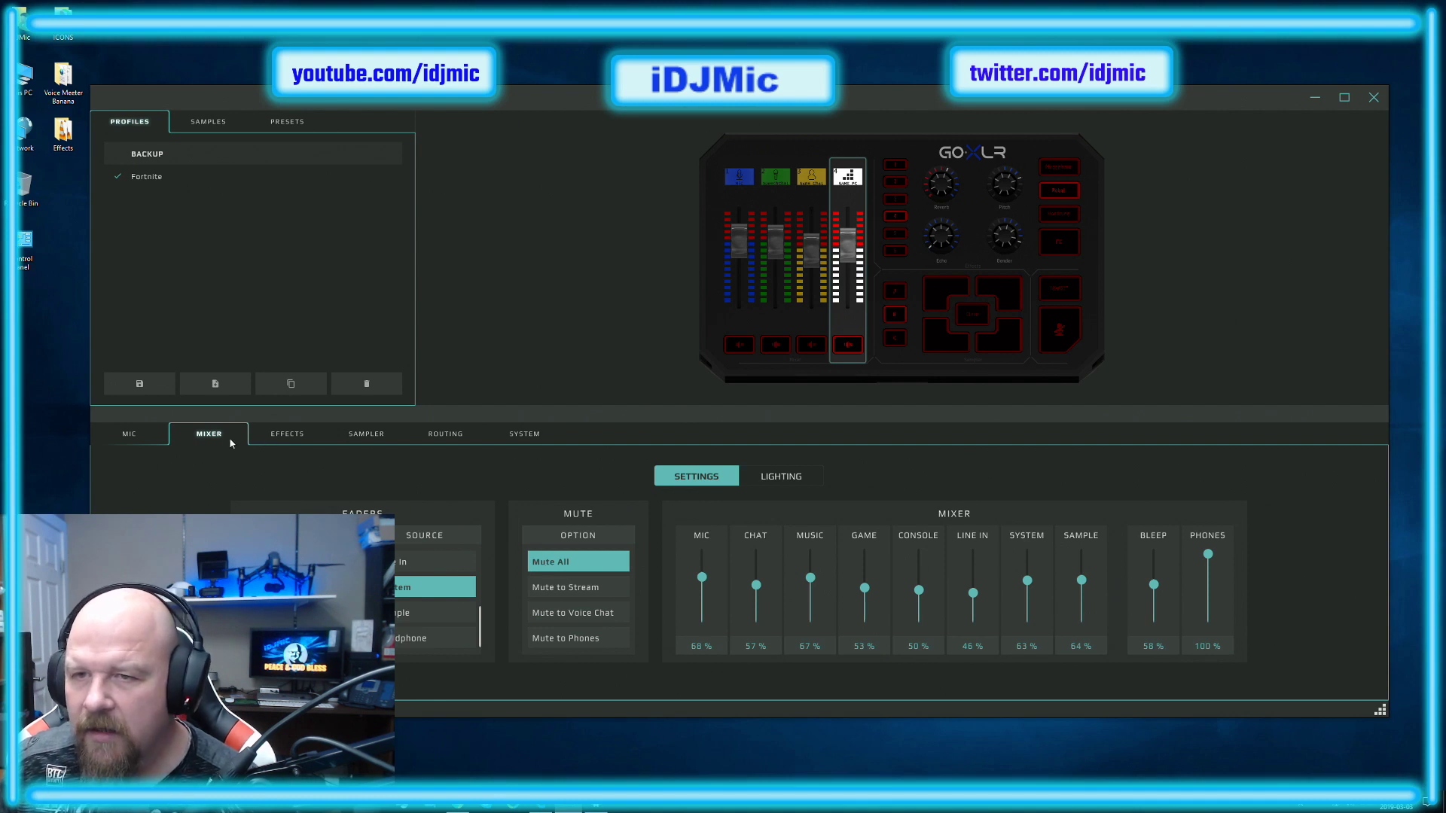
Look through the microphone, mixer and sampler settings, return to the microphone settings, and minimize the GoXLR app
click(129, 436)
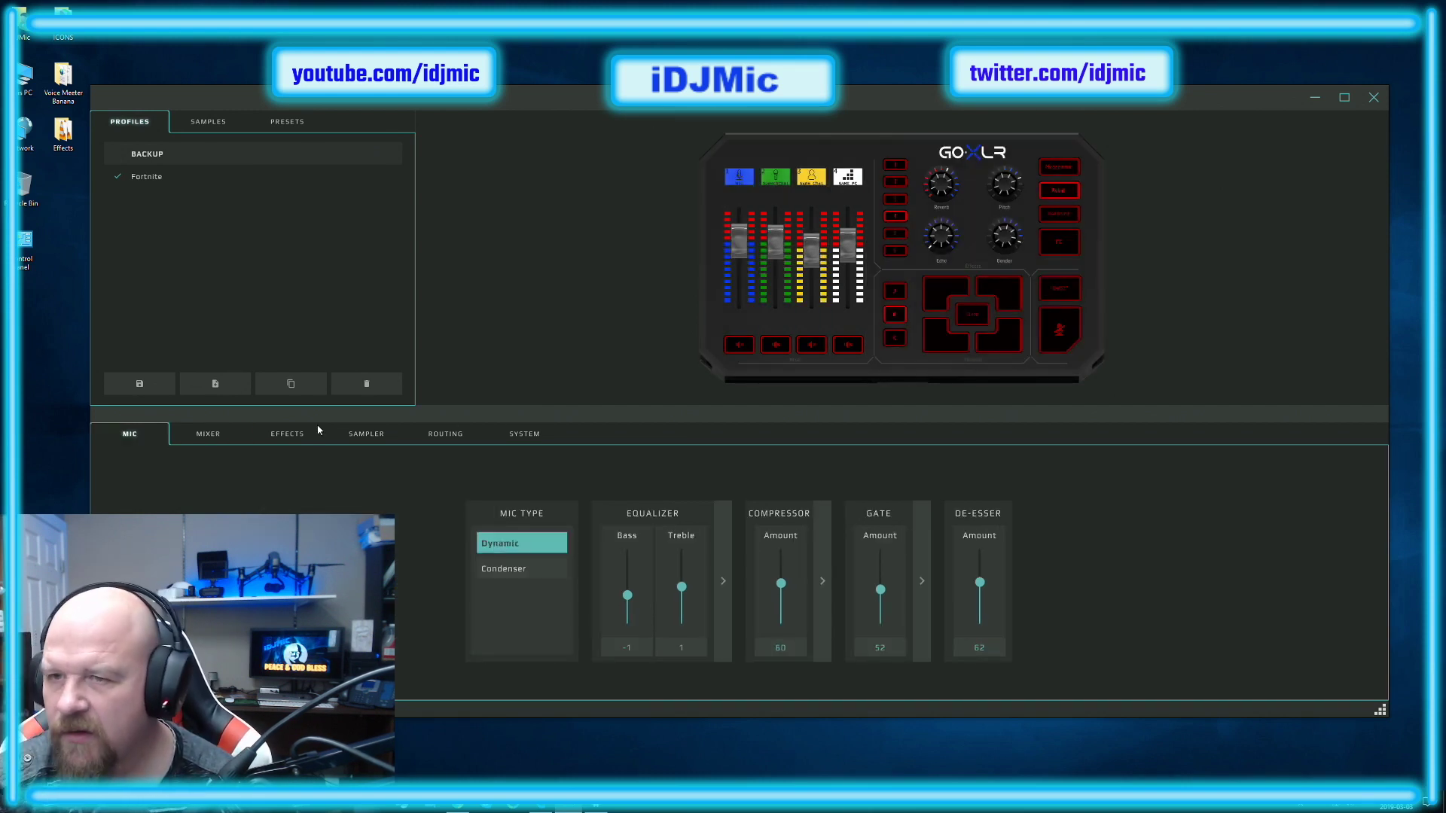
click(204, 434)
click(323, 434)
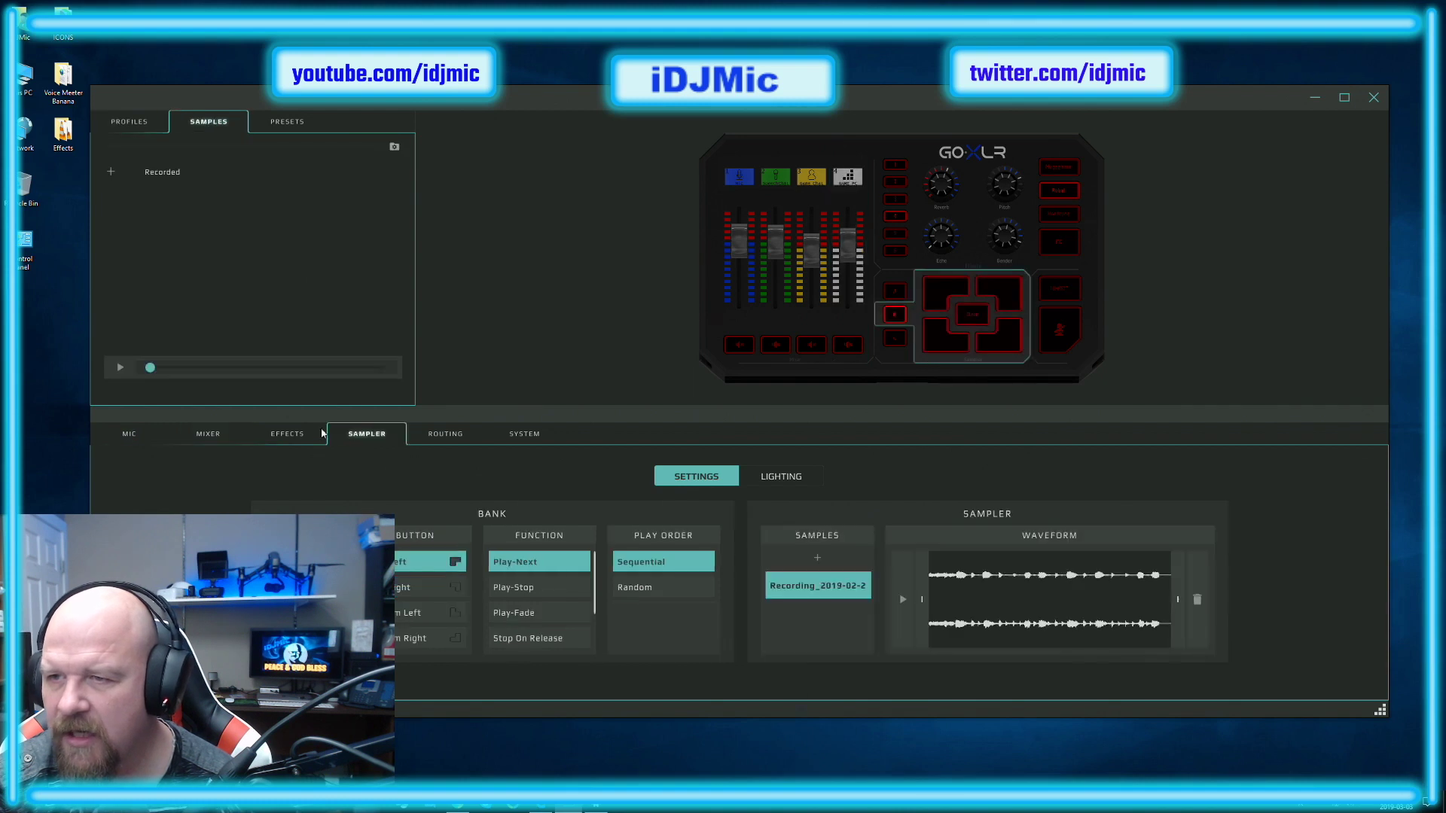
click(119, 433)
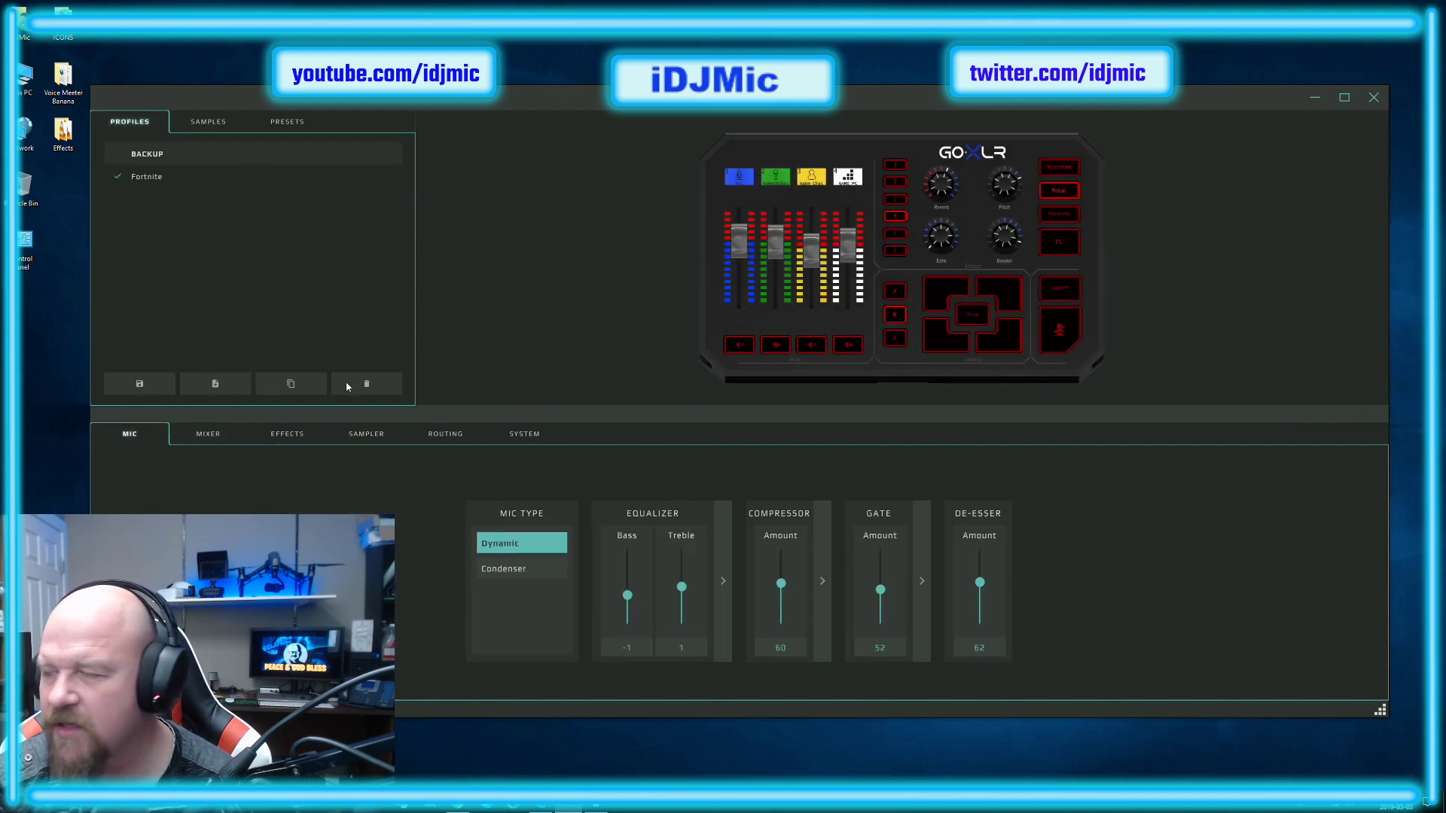
click(1313, 98)
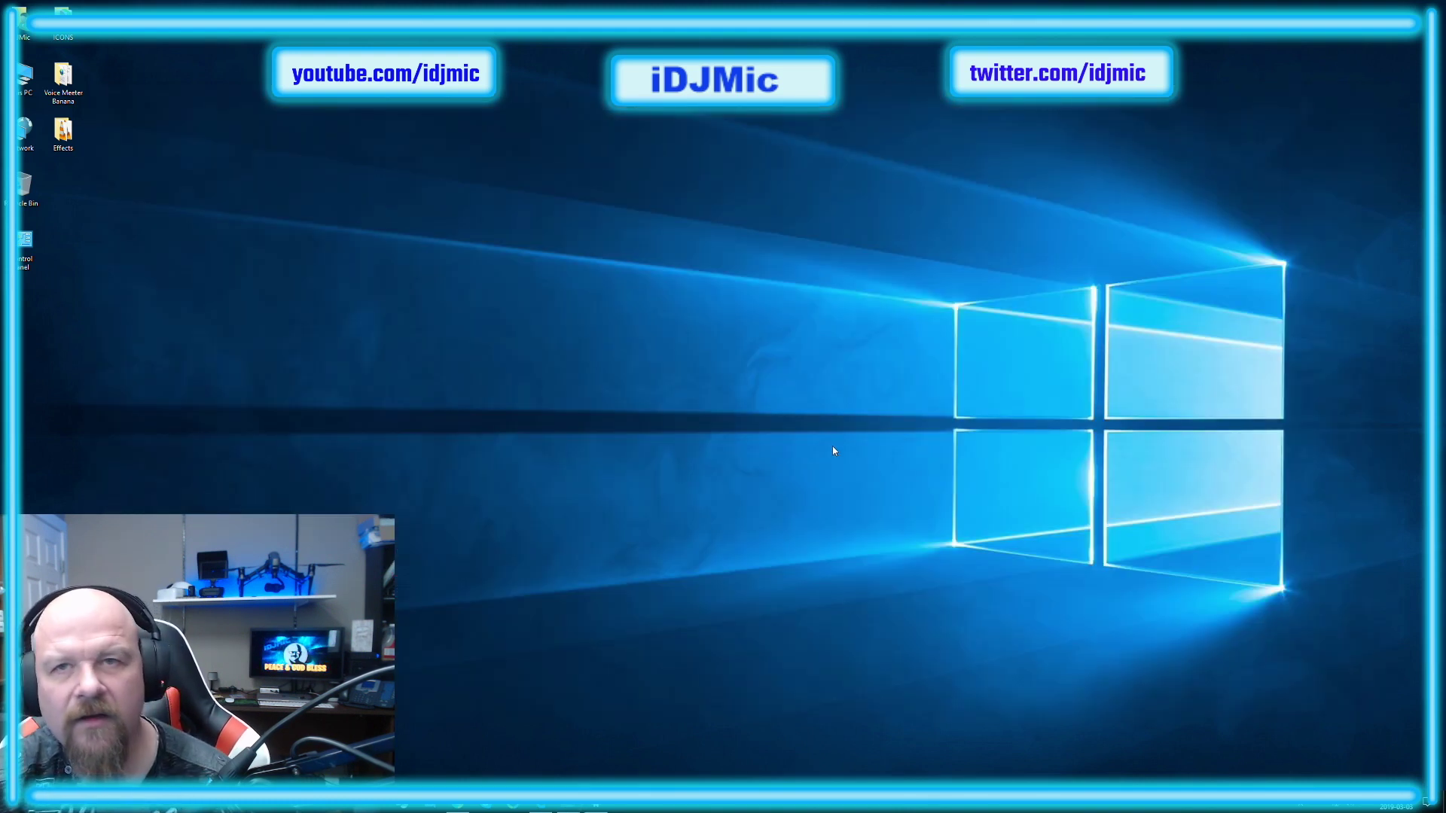
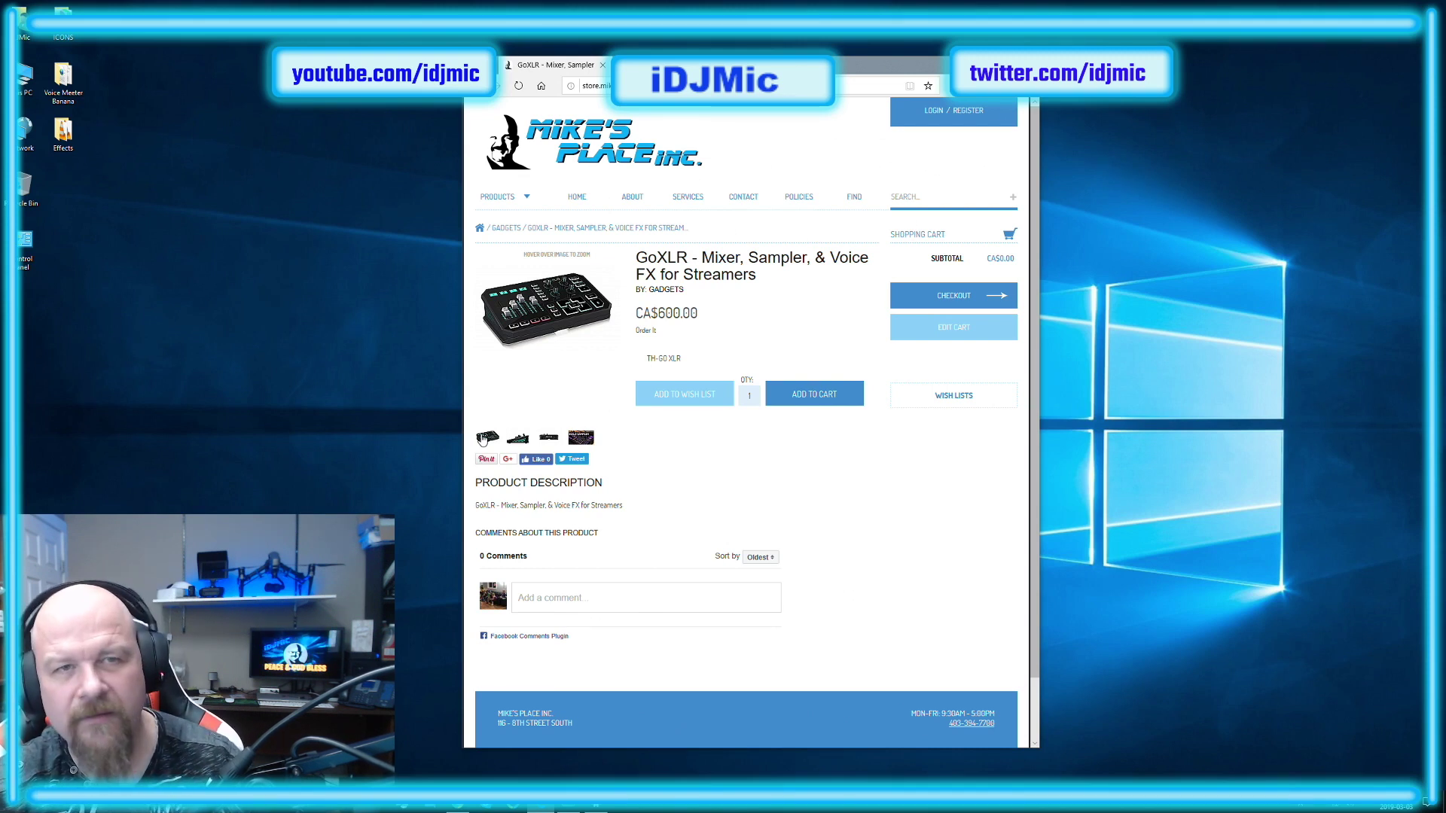
View the first GoXLR product image on the store page, and switch back to the GoXLR app
click(485, 438)
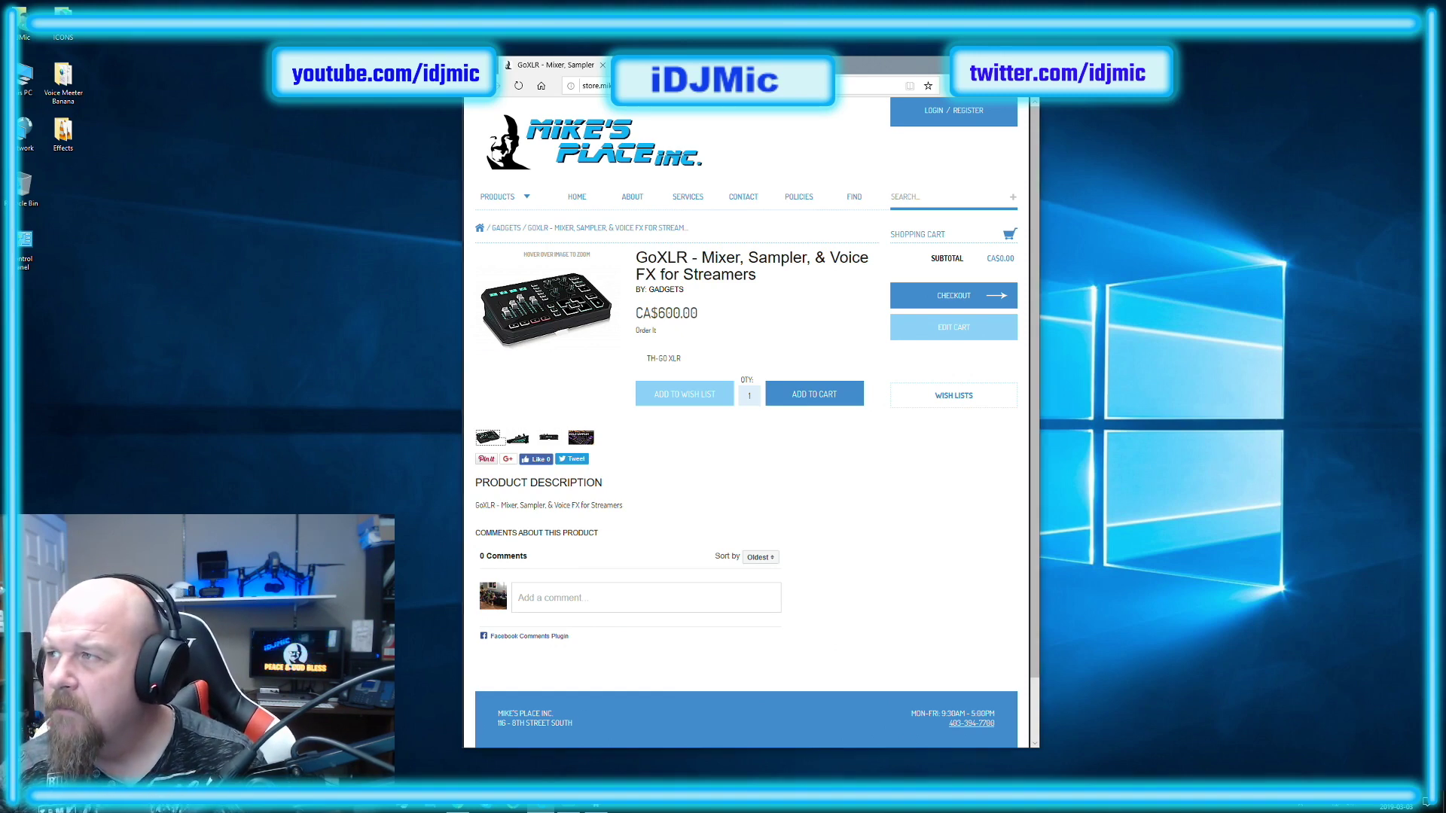
key(super+Down)
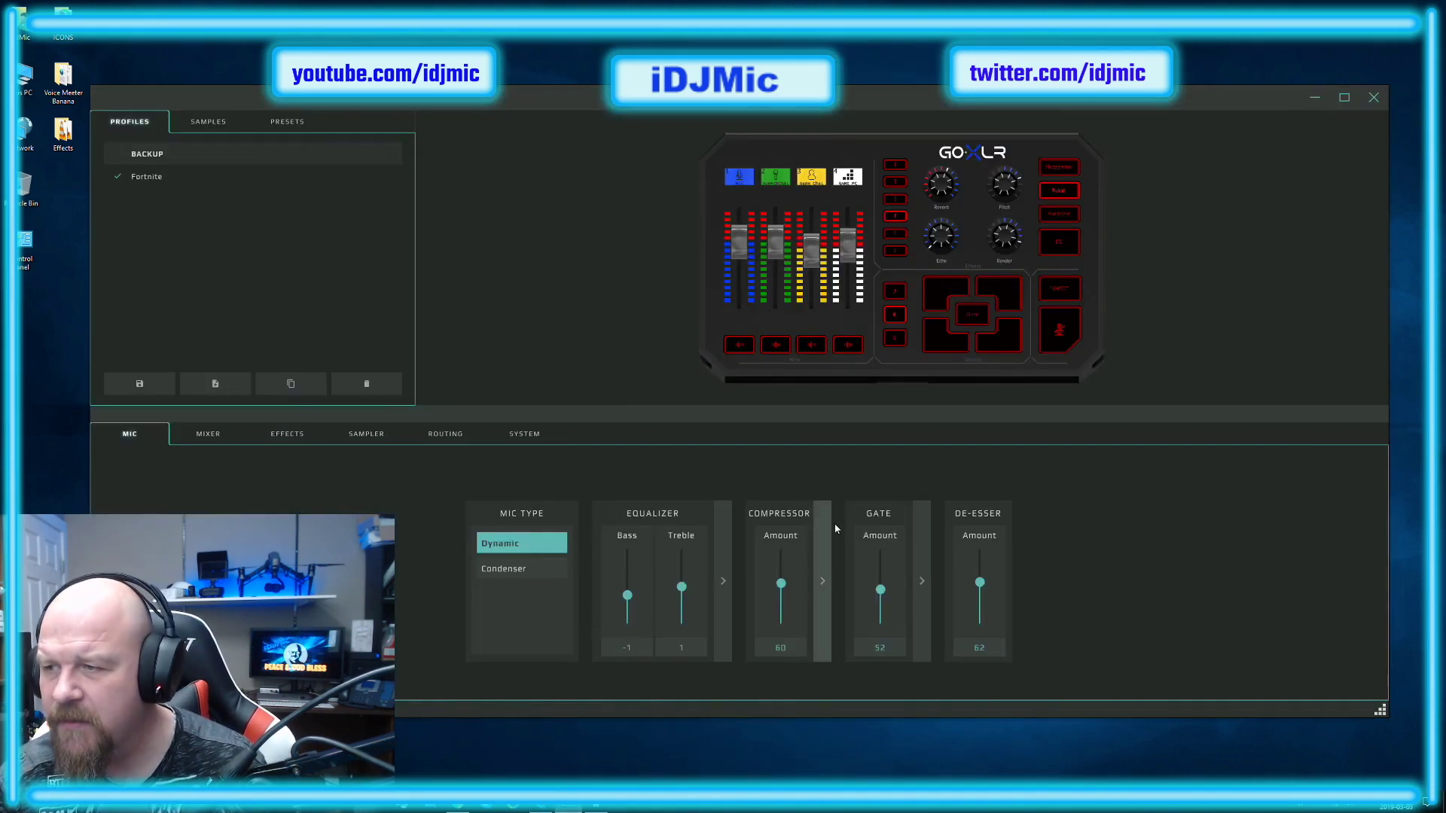
Show the mixer settings, and point out the Fortnite and BACKUP profiles by selecting them in the profile list
click(211, 432)
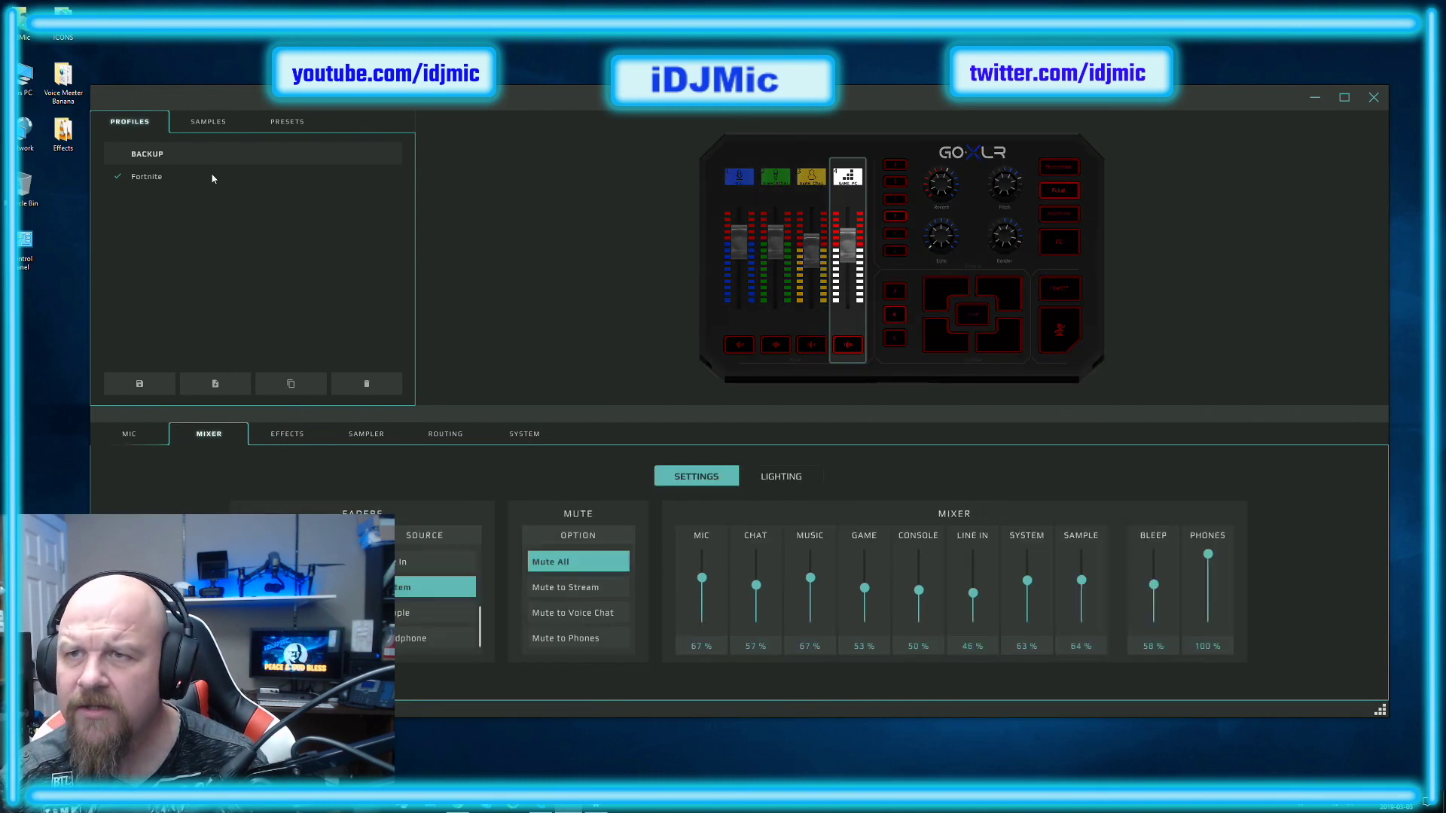
click(151, 176)
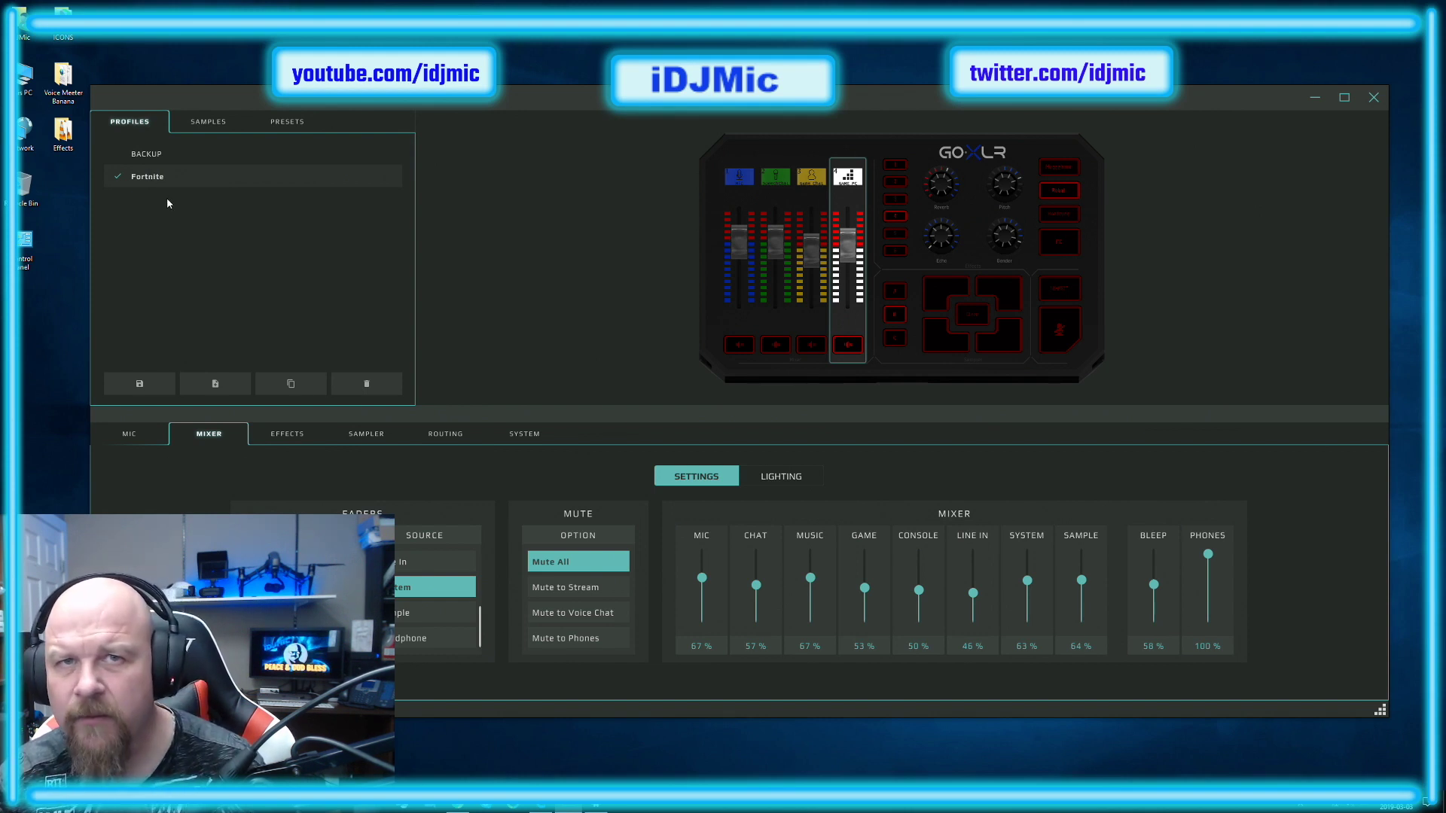
click(161, 156)
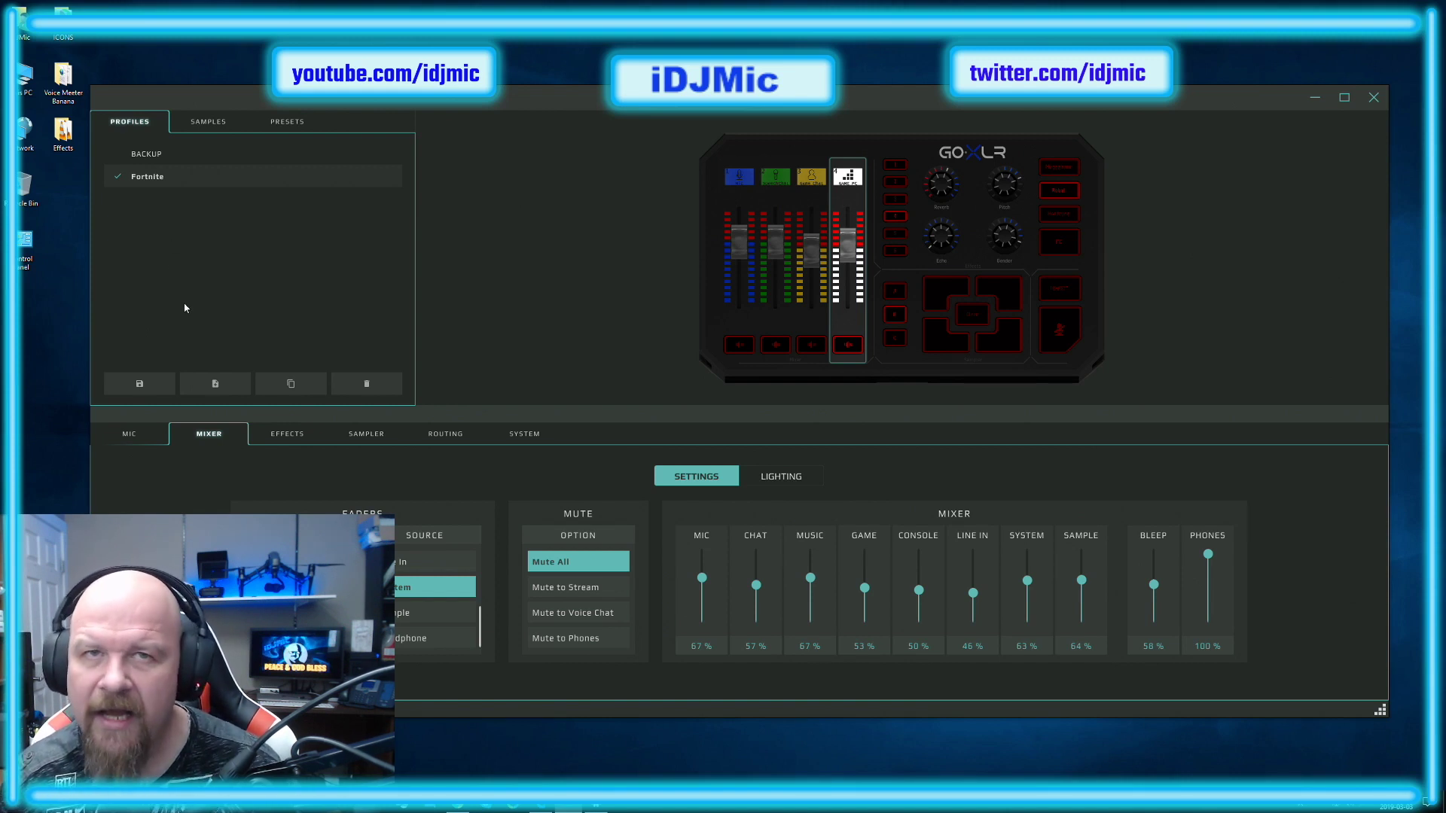
Review the microphone, sampler and effects settings, and examine the Sampler row of the routing table
click(121, 435)
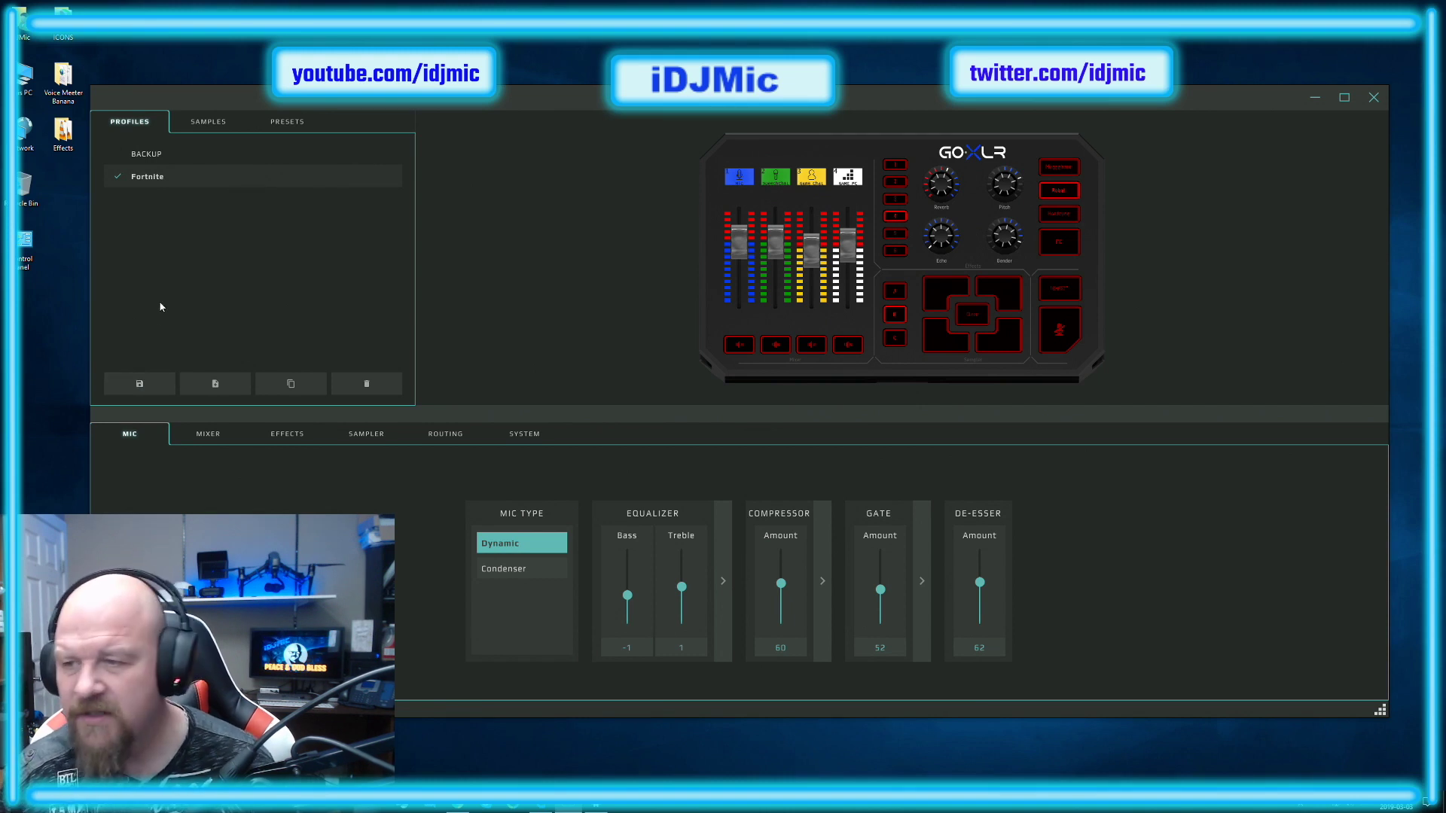
click(365, 437)
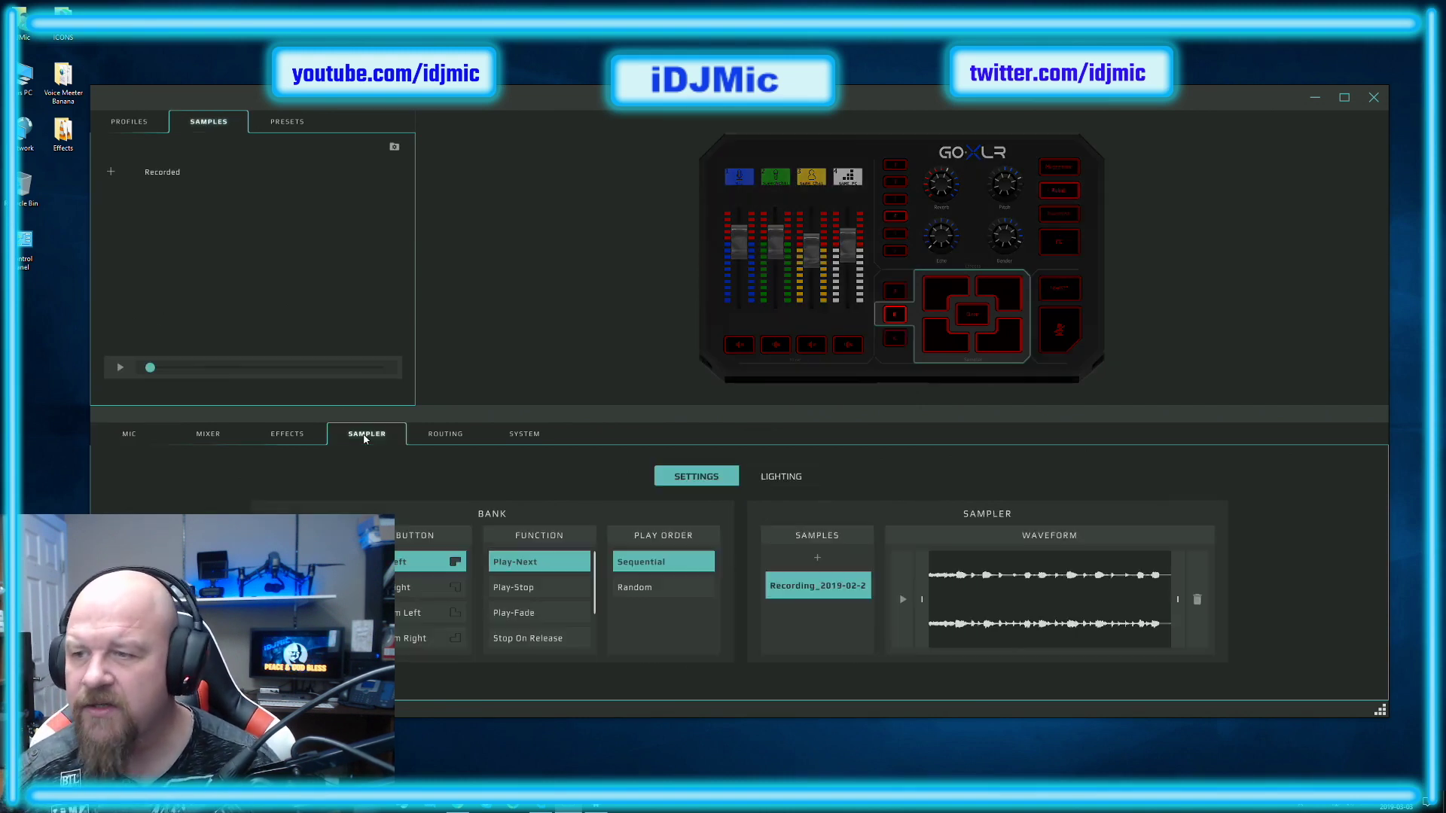
click(287, 434)
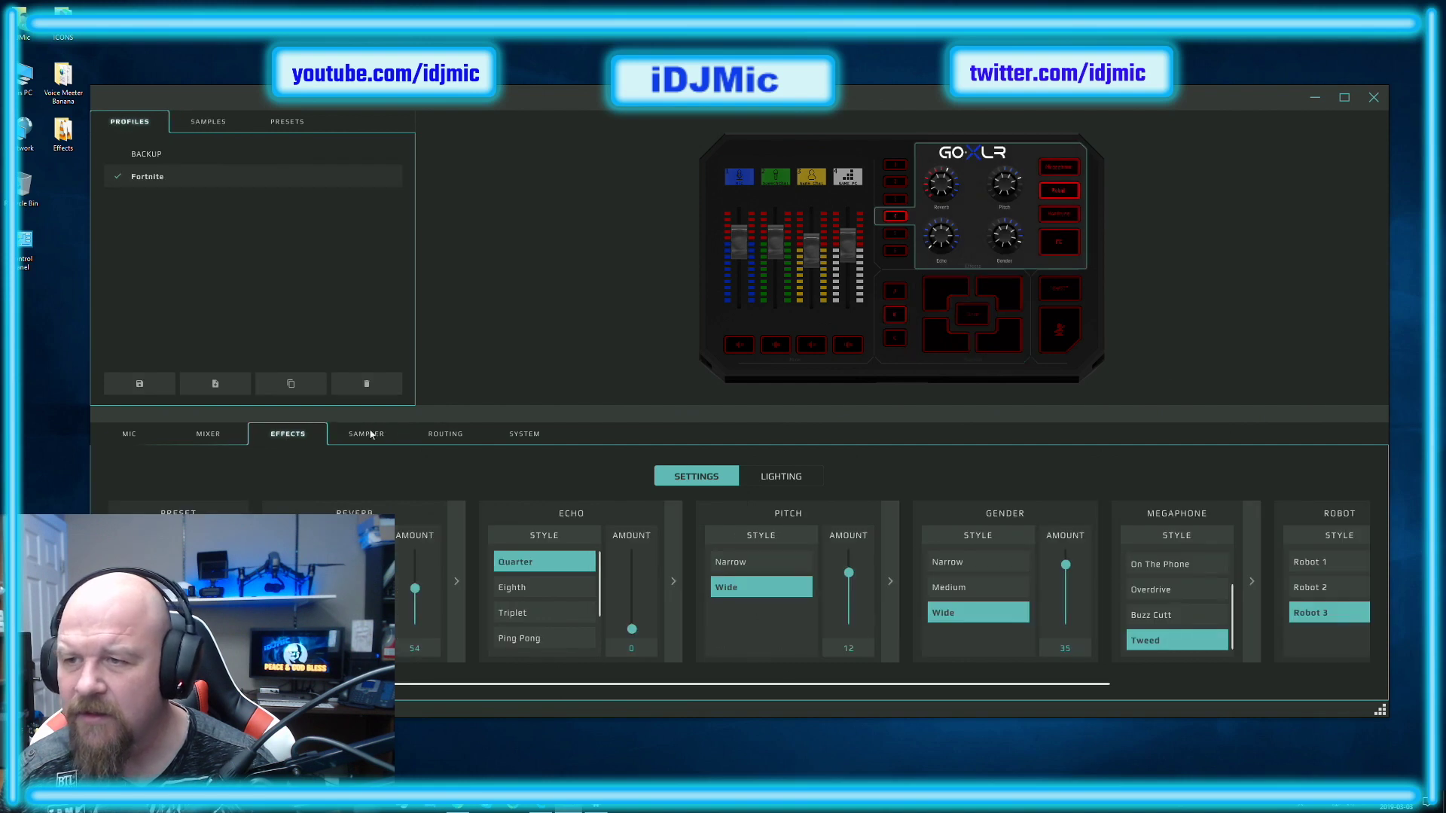
click(438, 432)
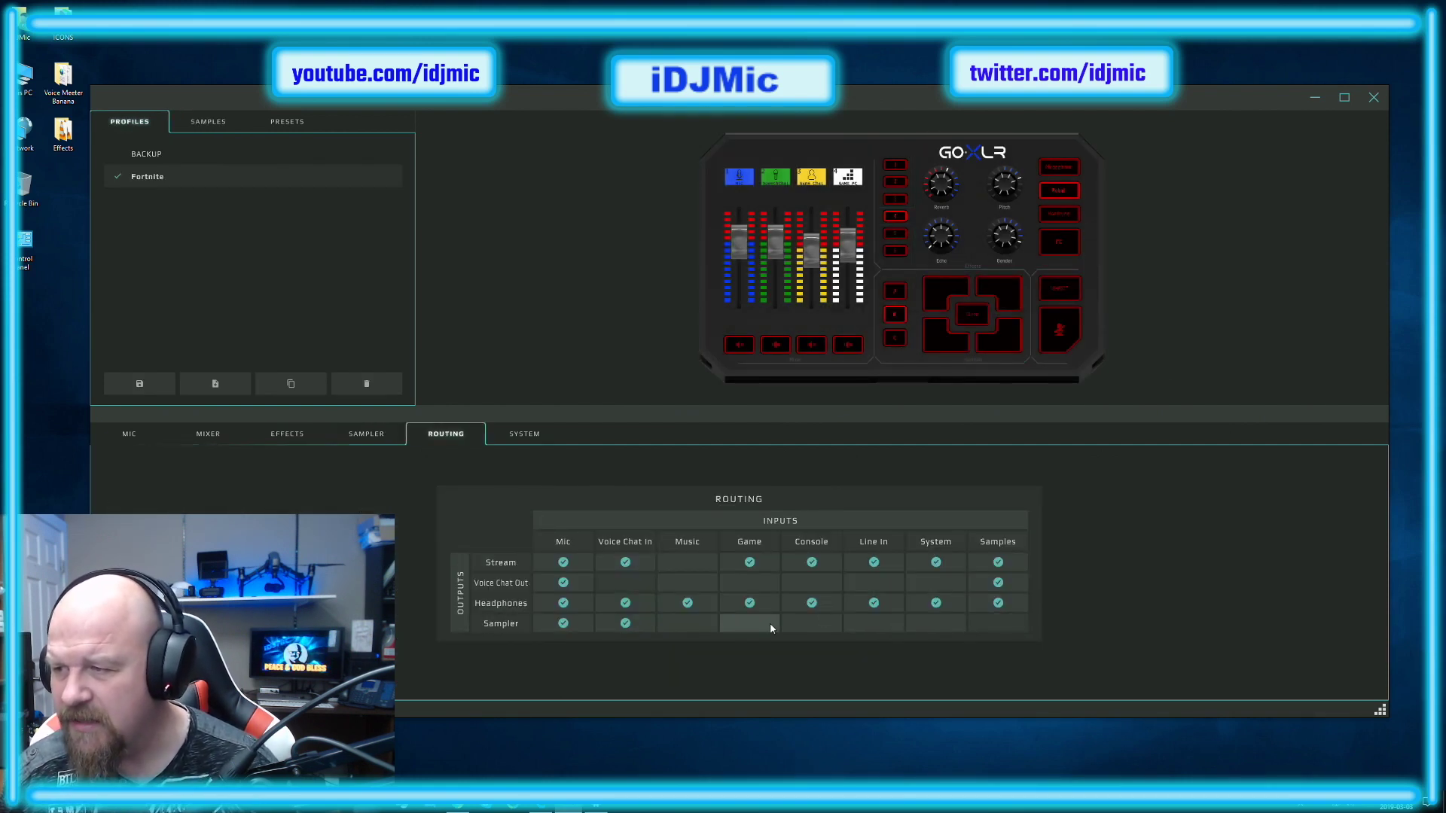
click(617, 624)
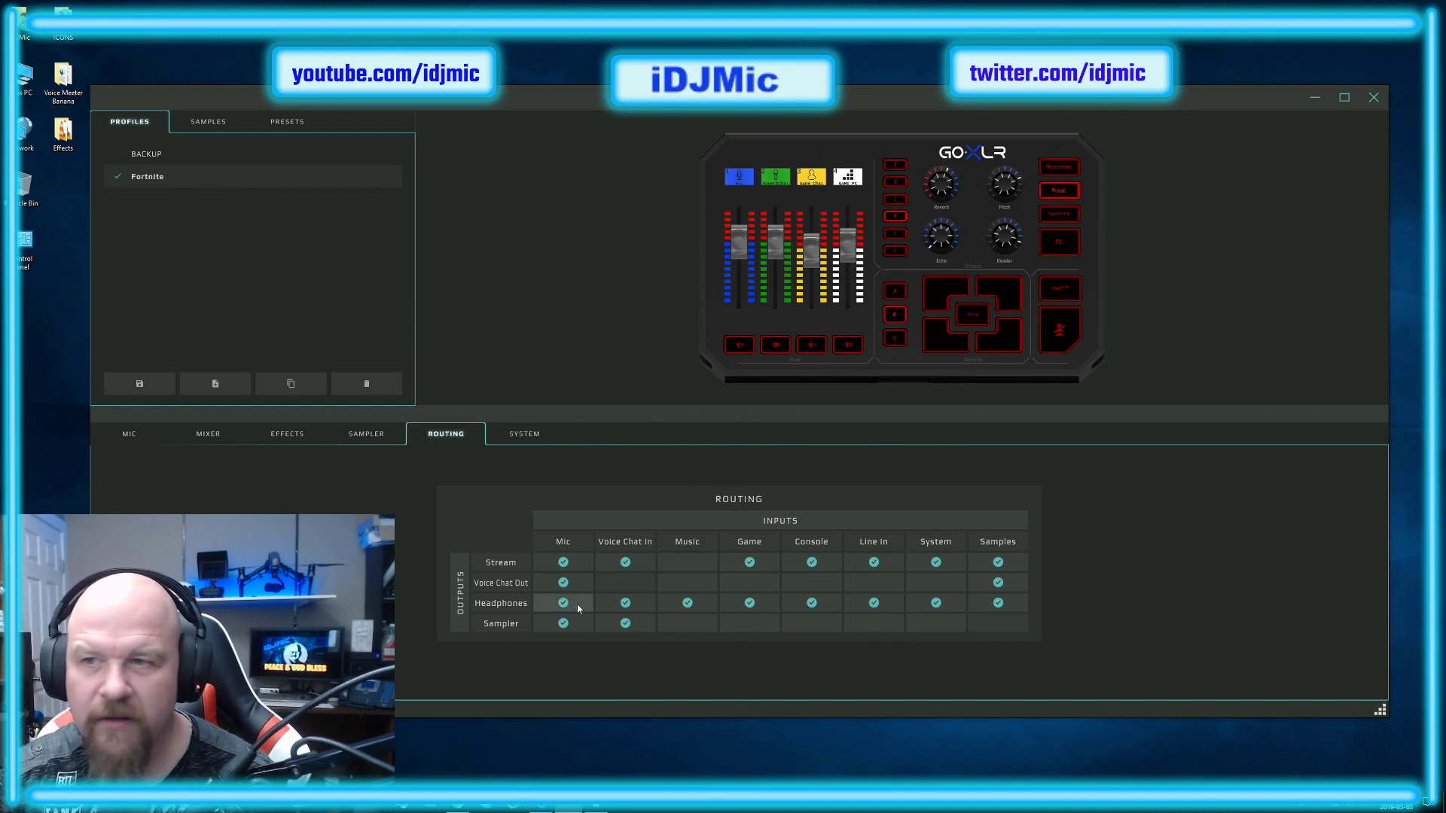
Save the current settings over the Fortnite profile, and save them over the BACKUP profile as well
click(139, 383)
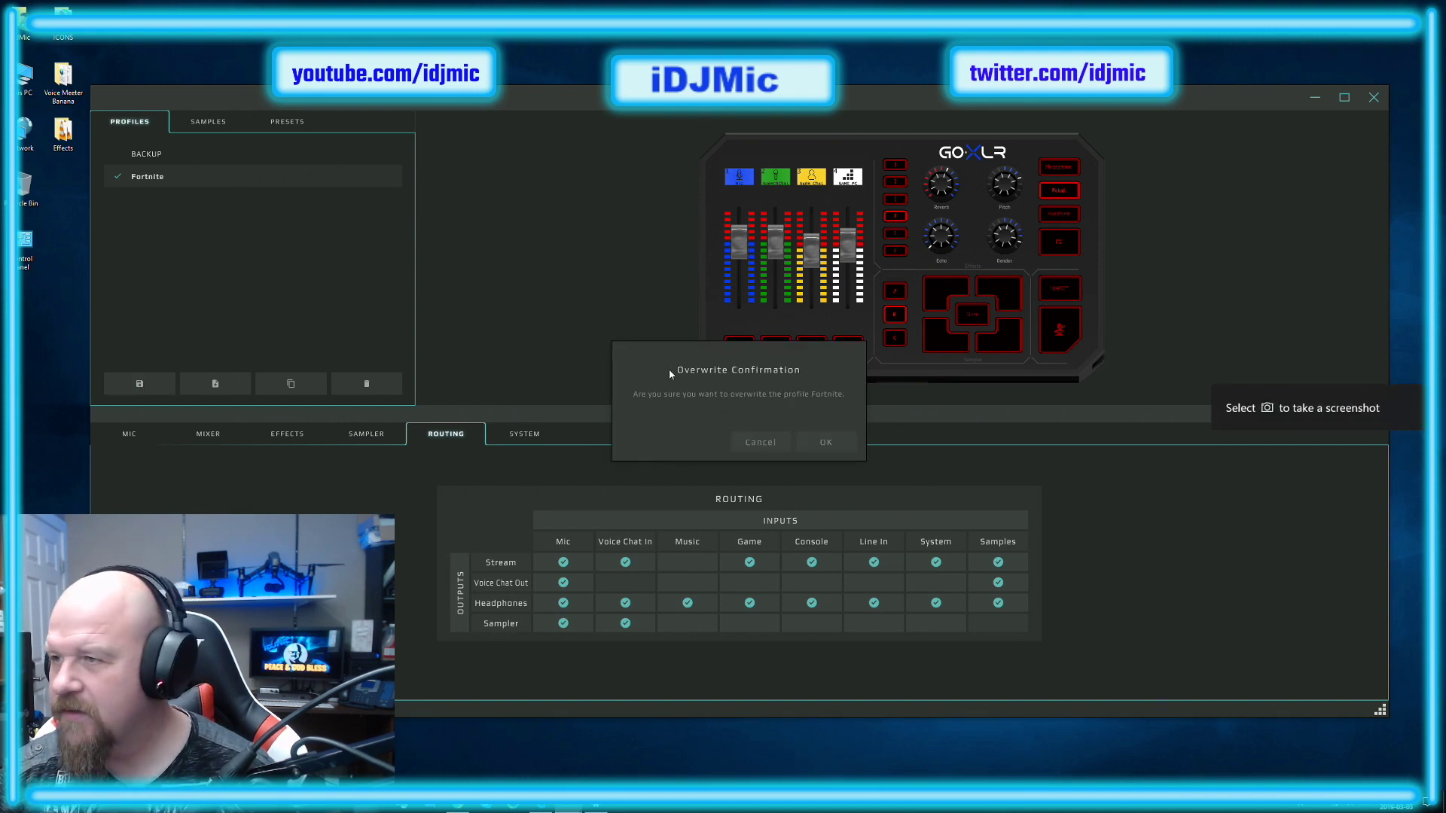
click(828, 442)
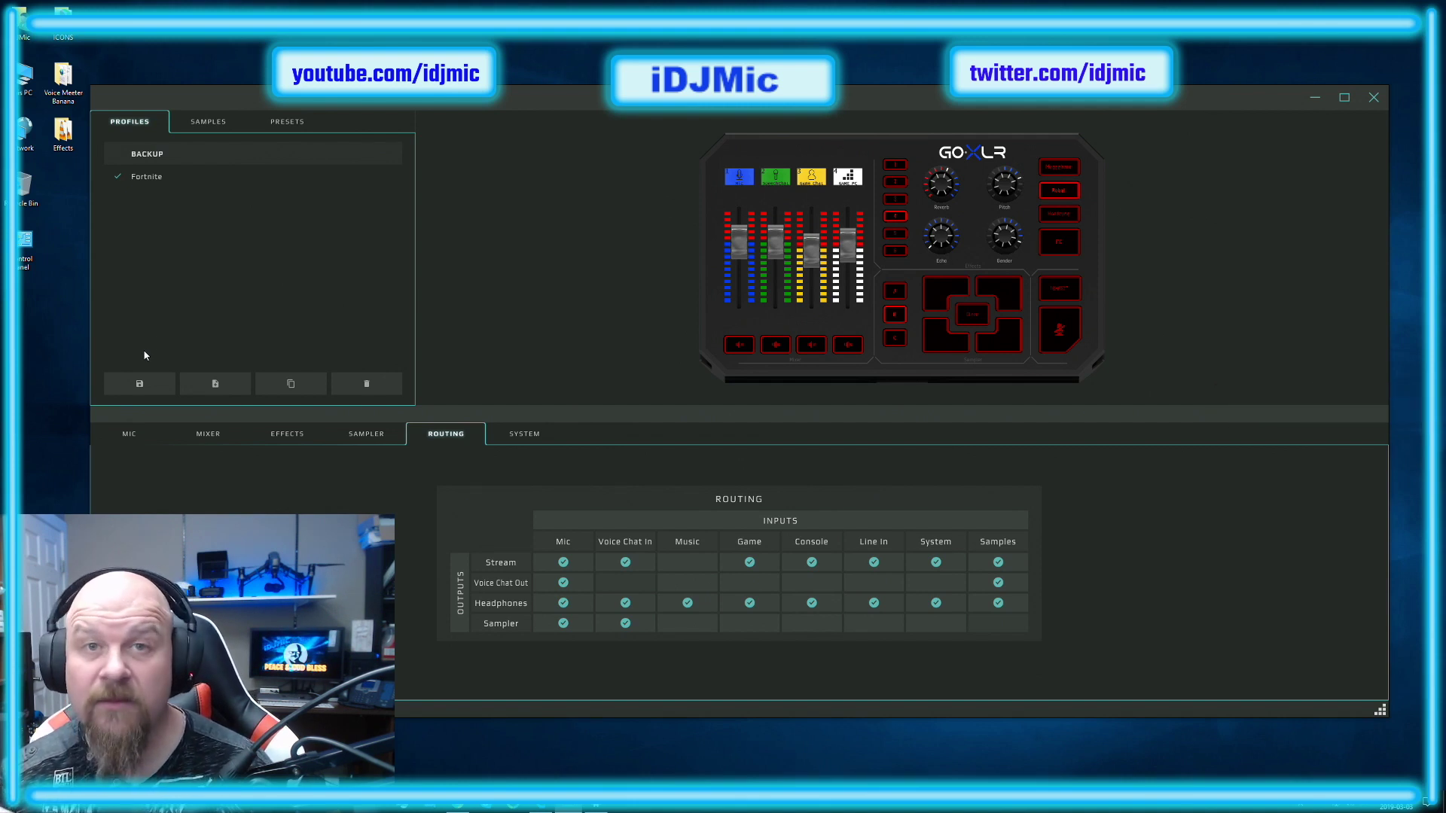
click(139, 383)
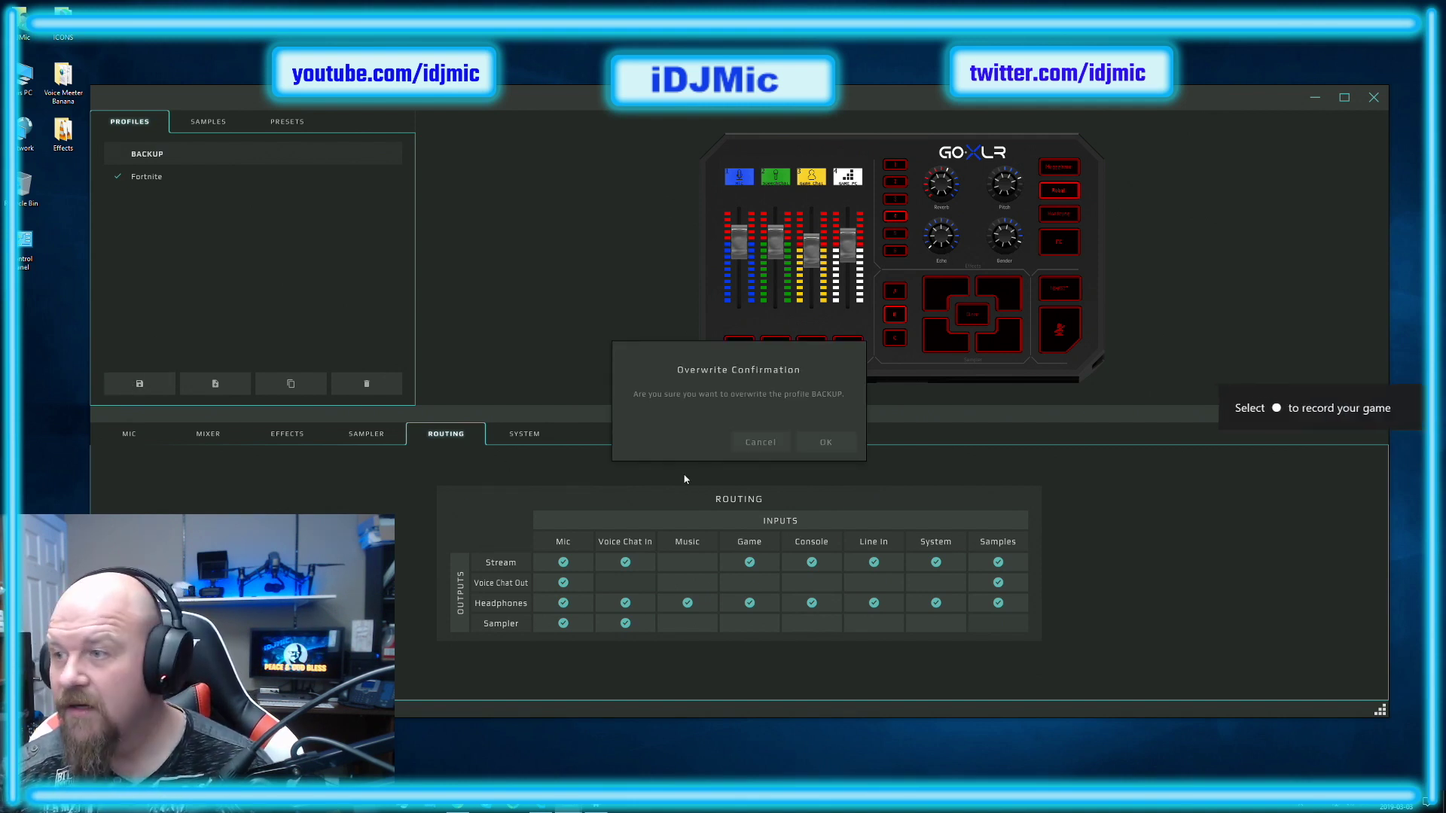
click(818, 440)
Highlight the Fortnite and BACKUP profiles in turn, and leave Fortnite selected
click(158, 177)
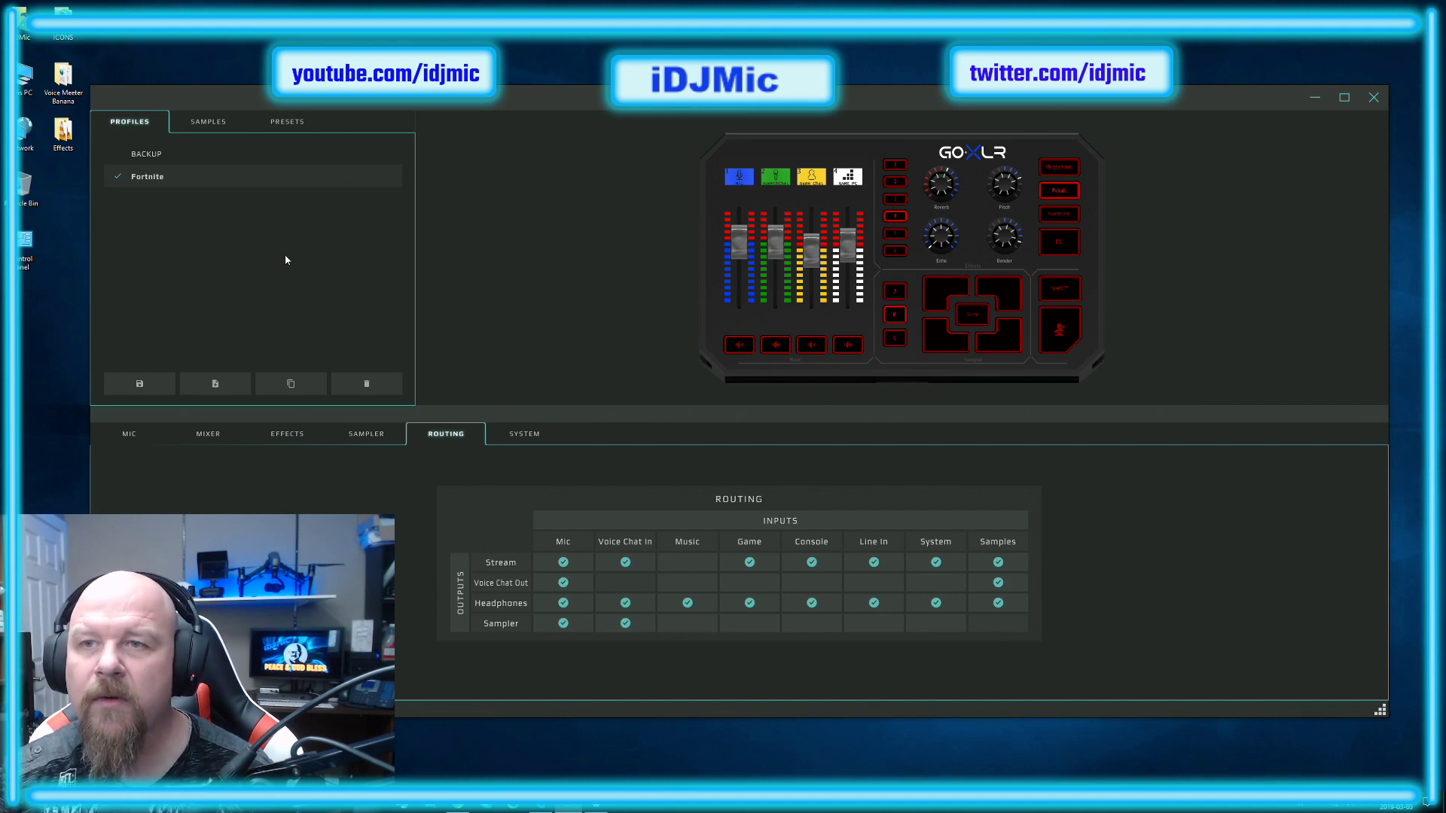
click(161, 153)
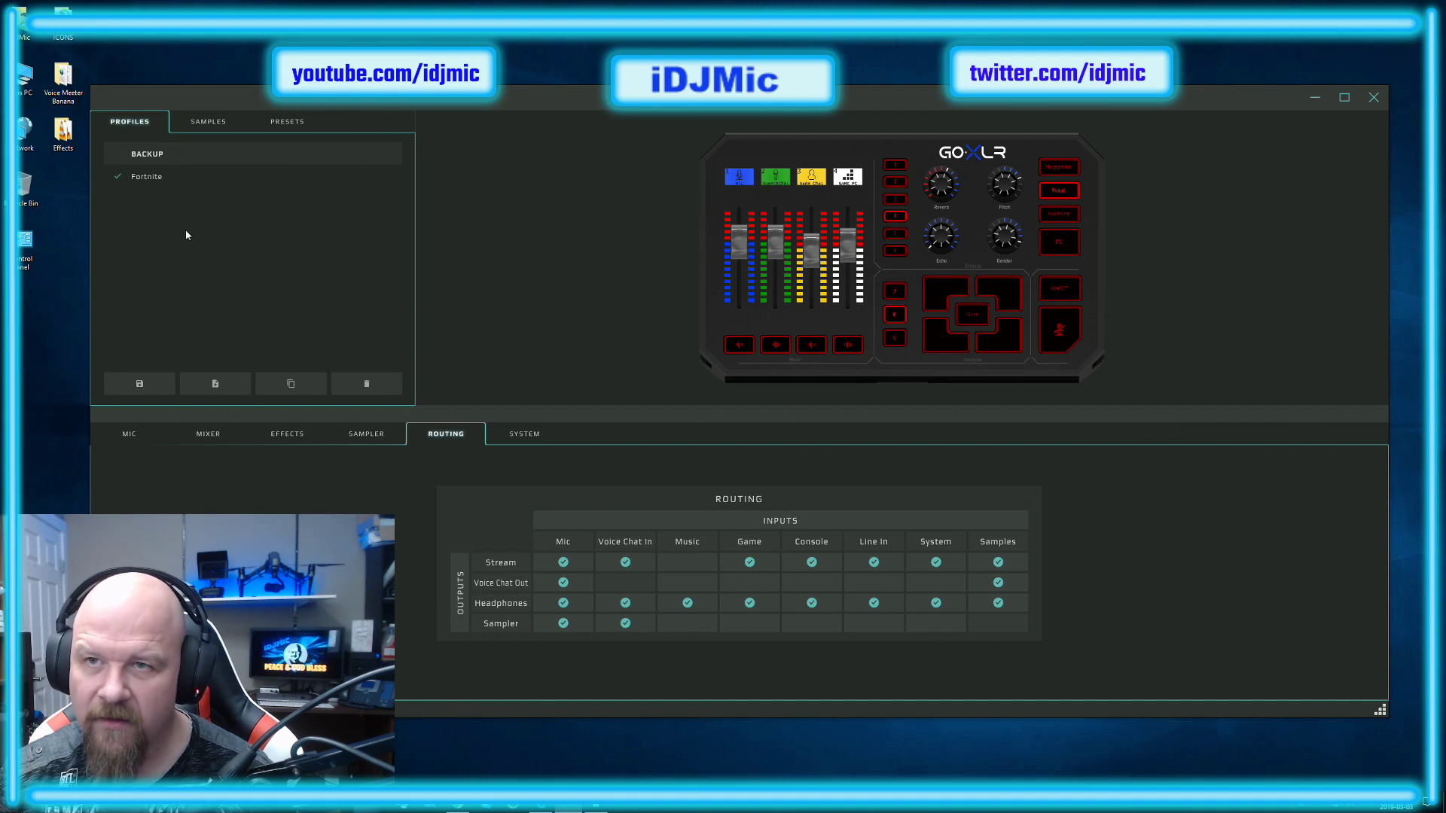
click(153, 175)
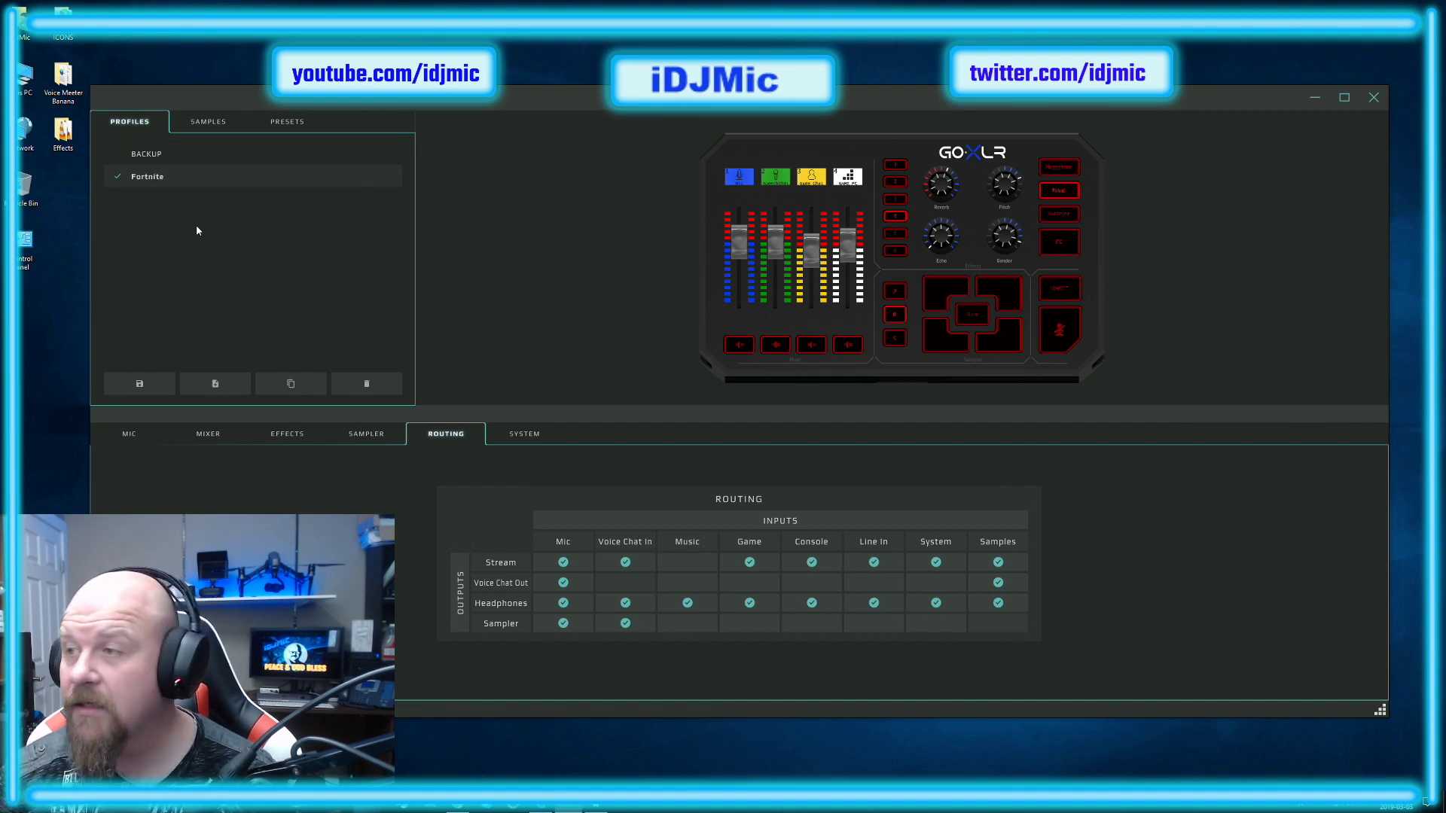
Look at the sampler settings and the system settings with their program directories, and minimize the GoXLR app
click(521, 433)
click(370, 434)
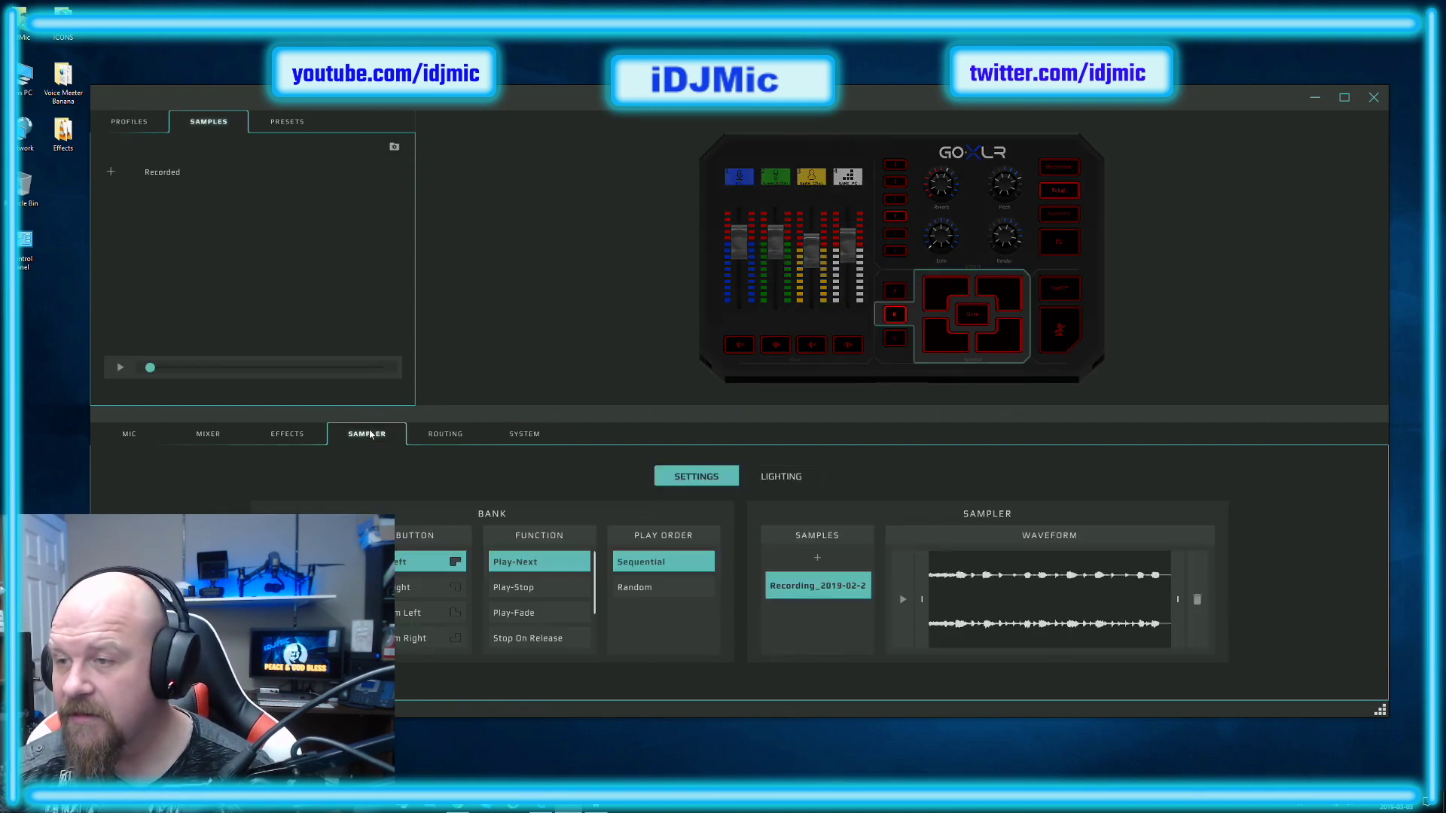
click(519, 435)
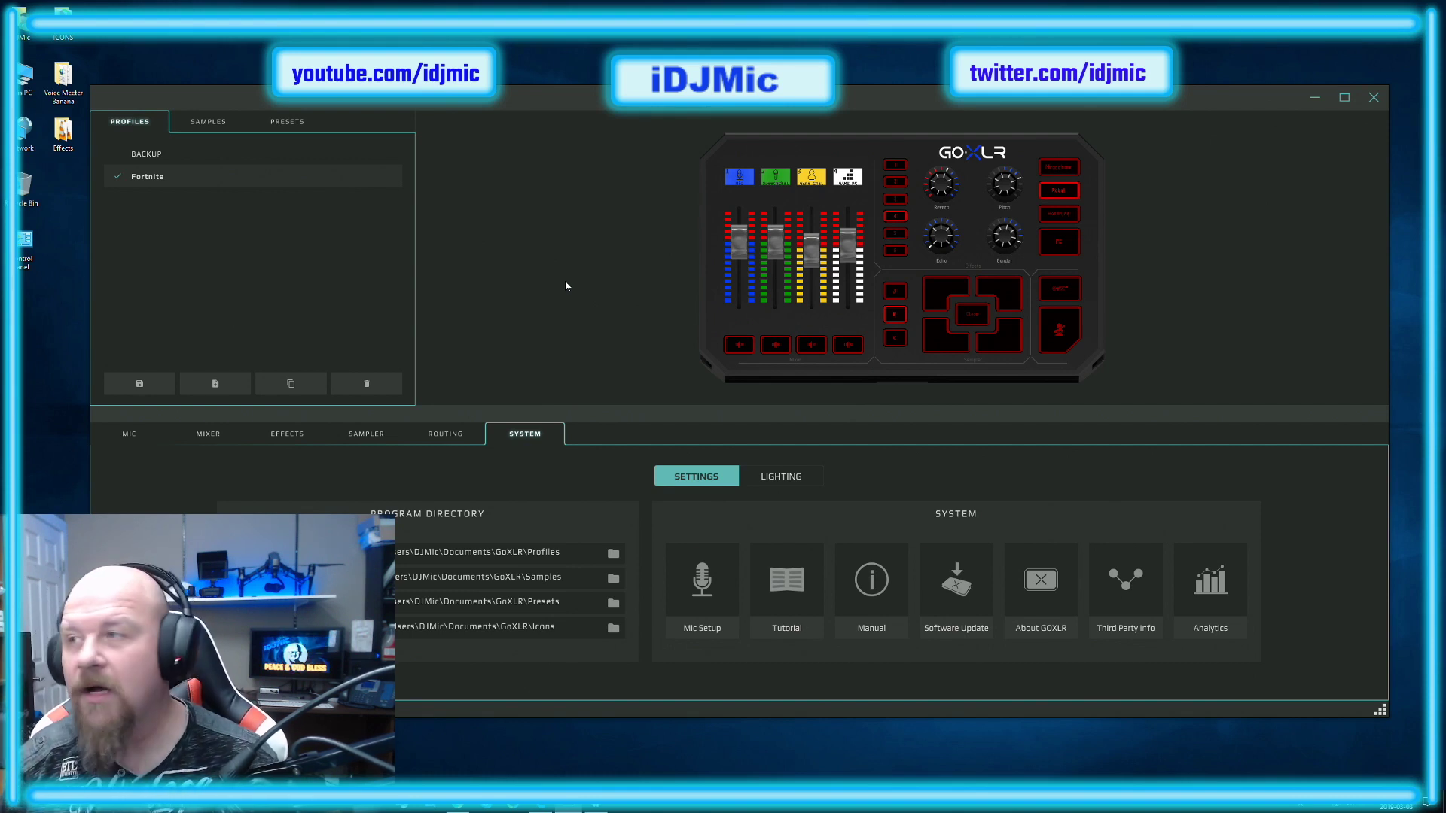
click(1307, 96)
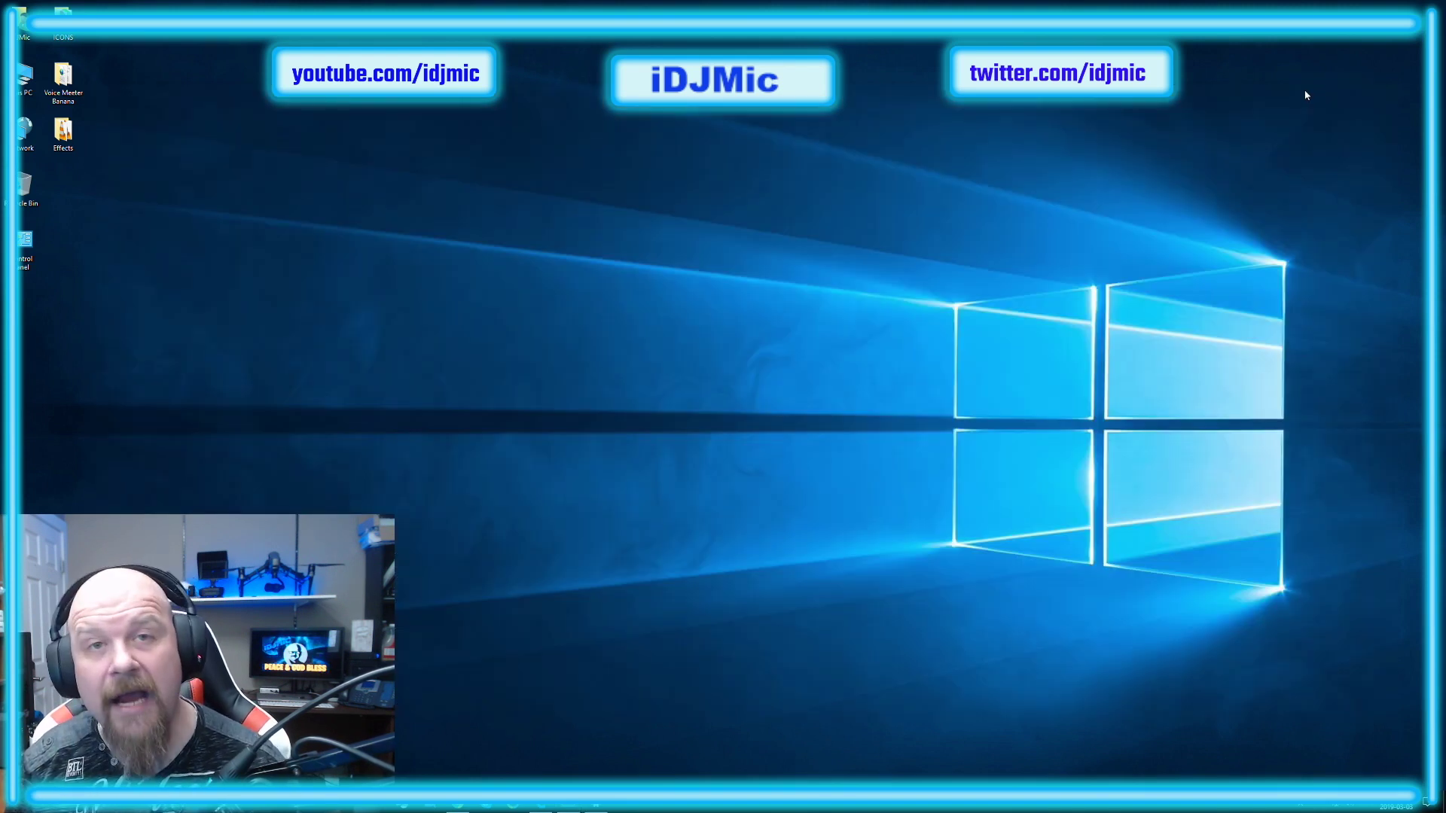